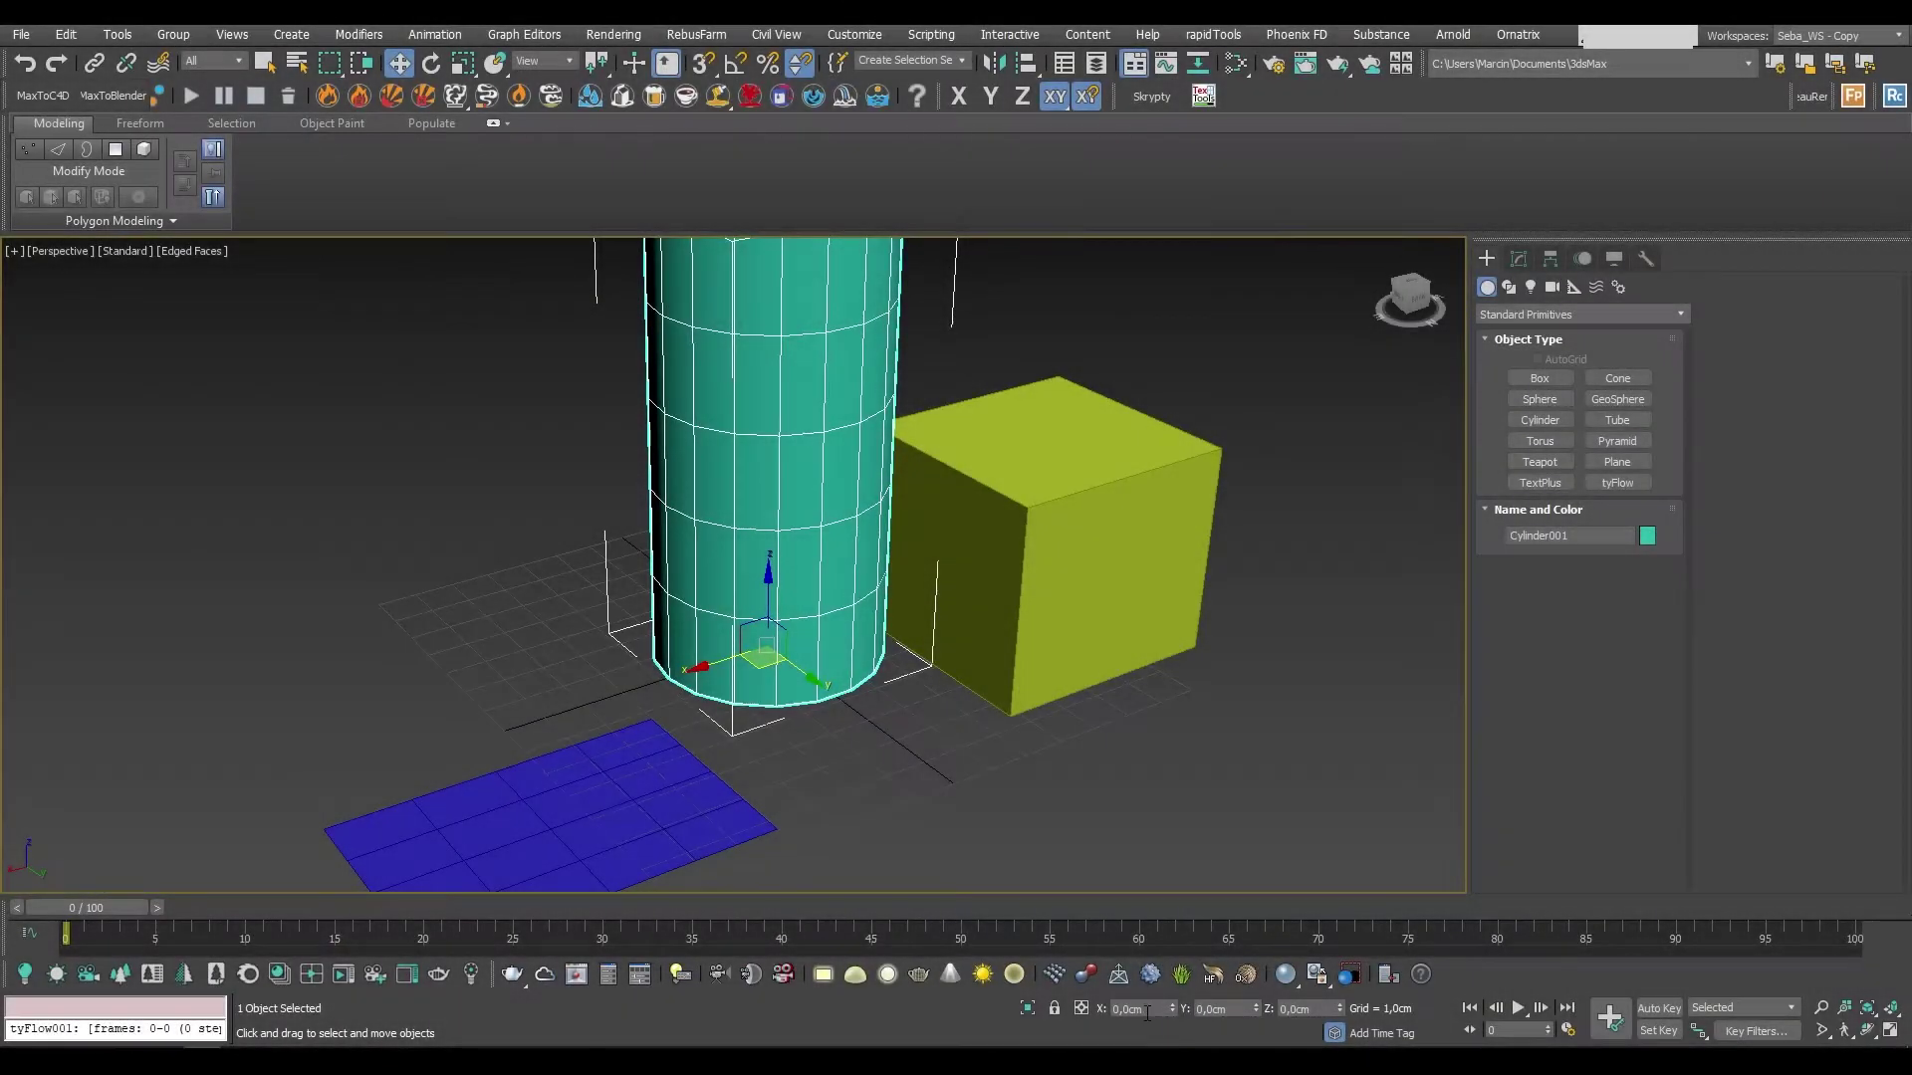
Step: Place the cylinder at X 12, Y 15, Z 5 cm
{"action": "key", "text": "Tab"}
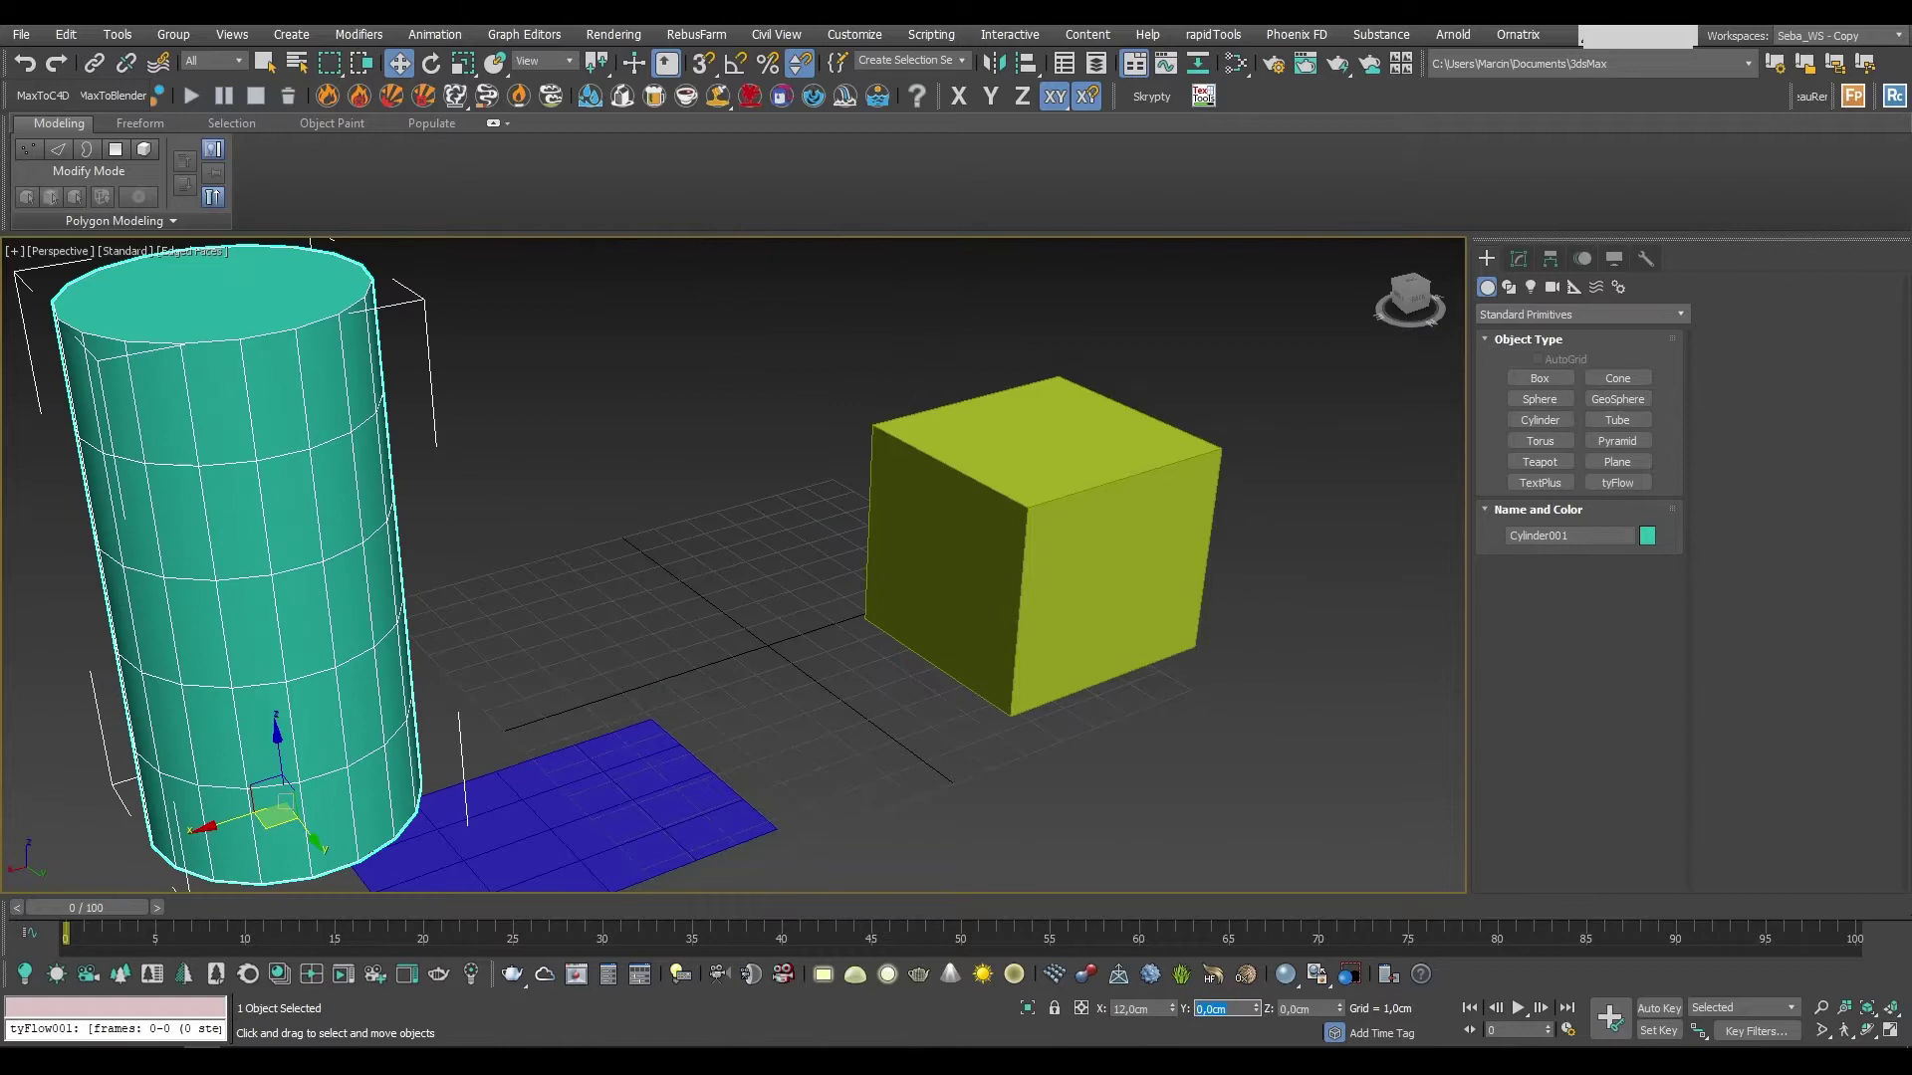
{"action": "type", "text": "15"}
{"action": "key", "text": "Tab"}
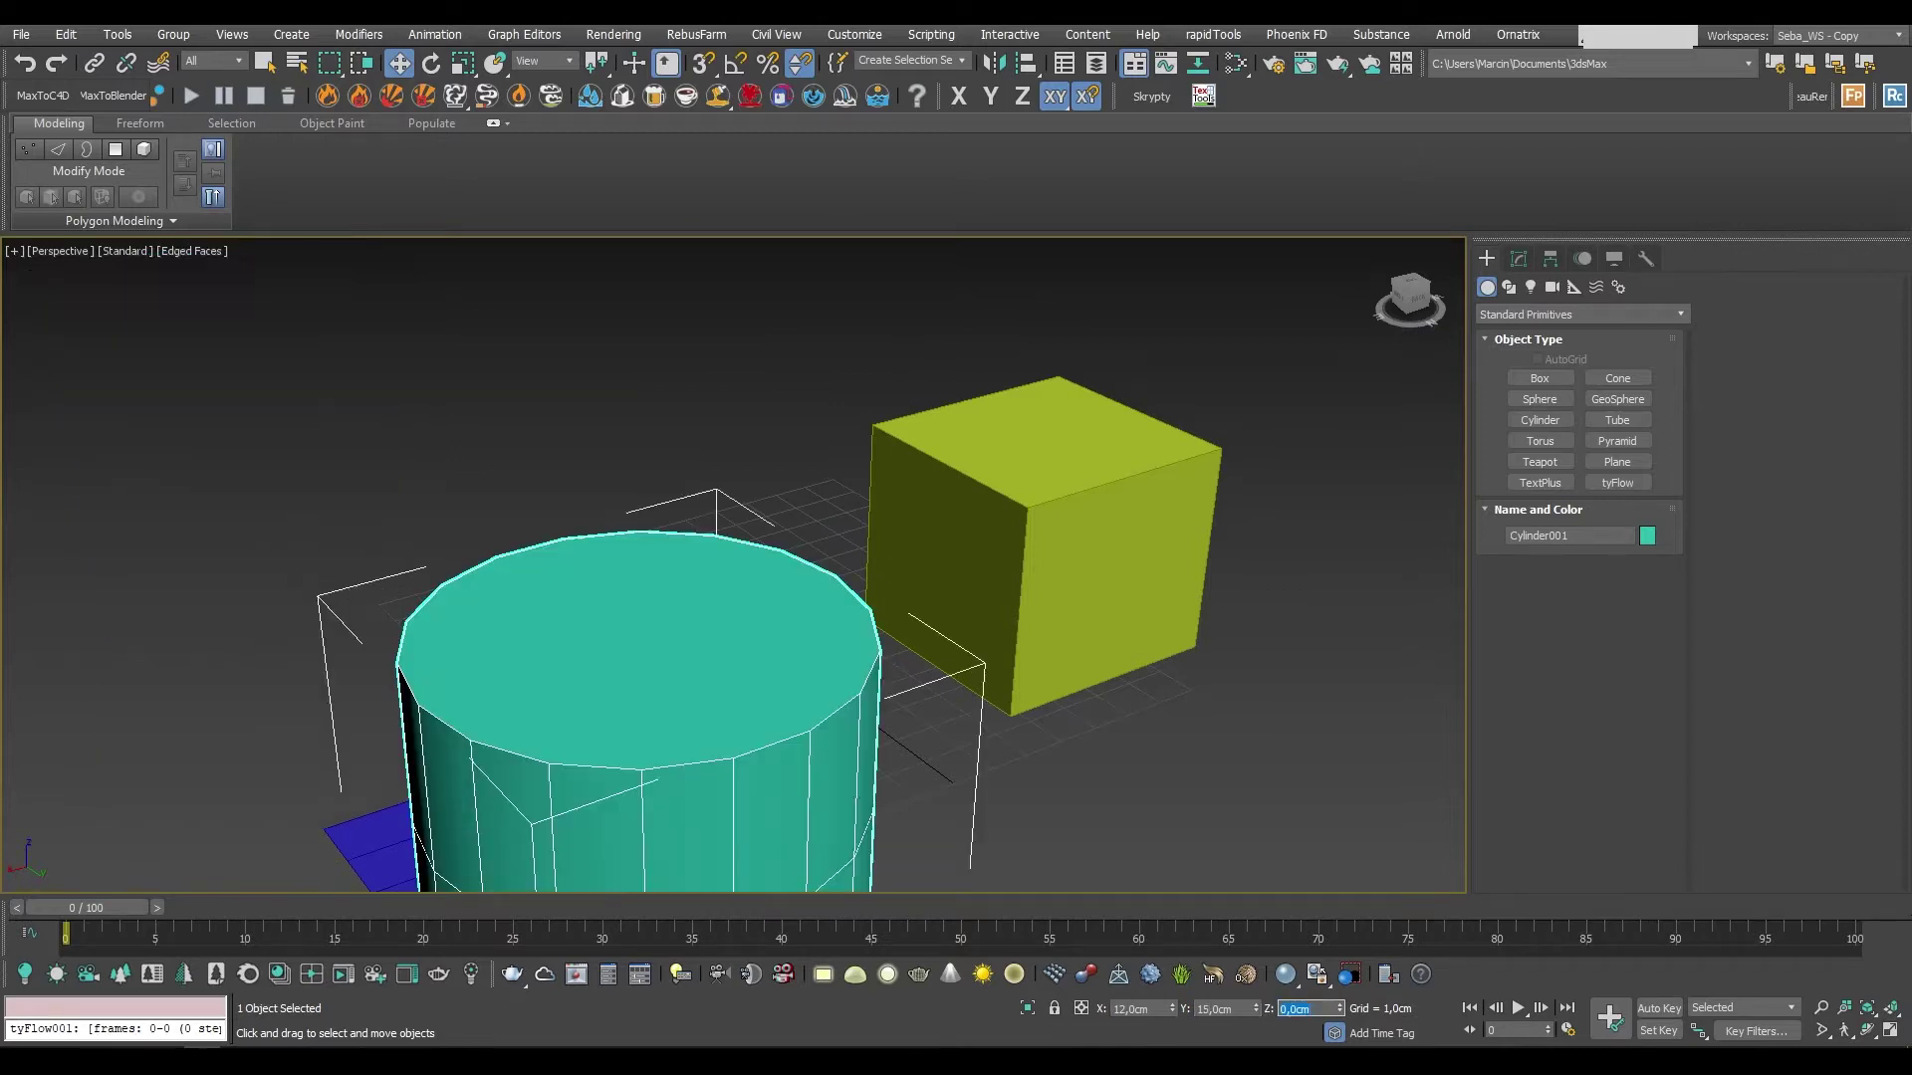
{"action": "type", "text": "5"}
{"action": "key", "text": "Tab"}
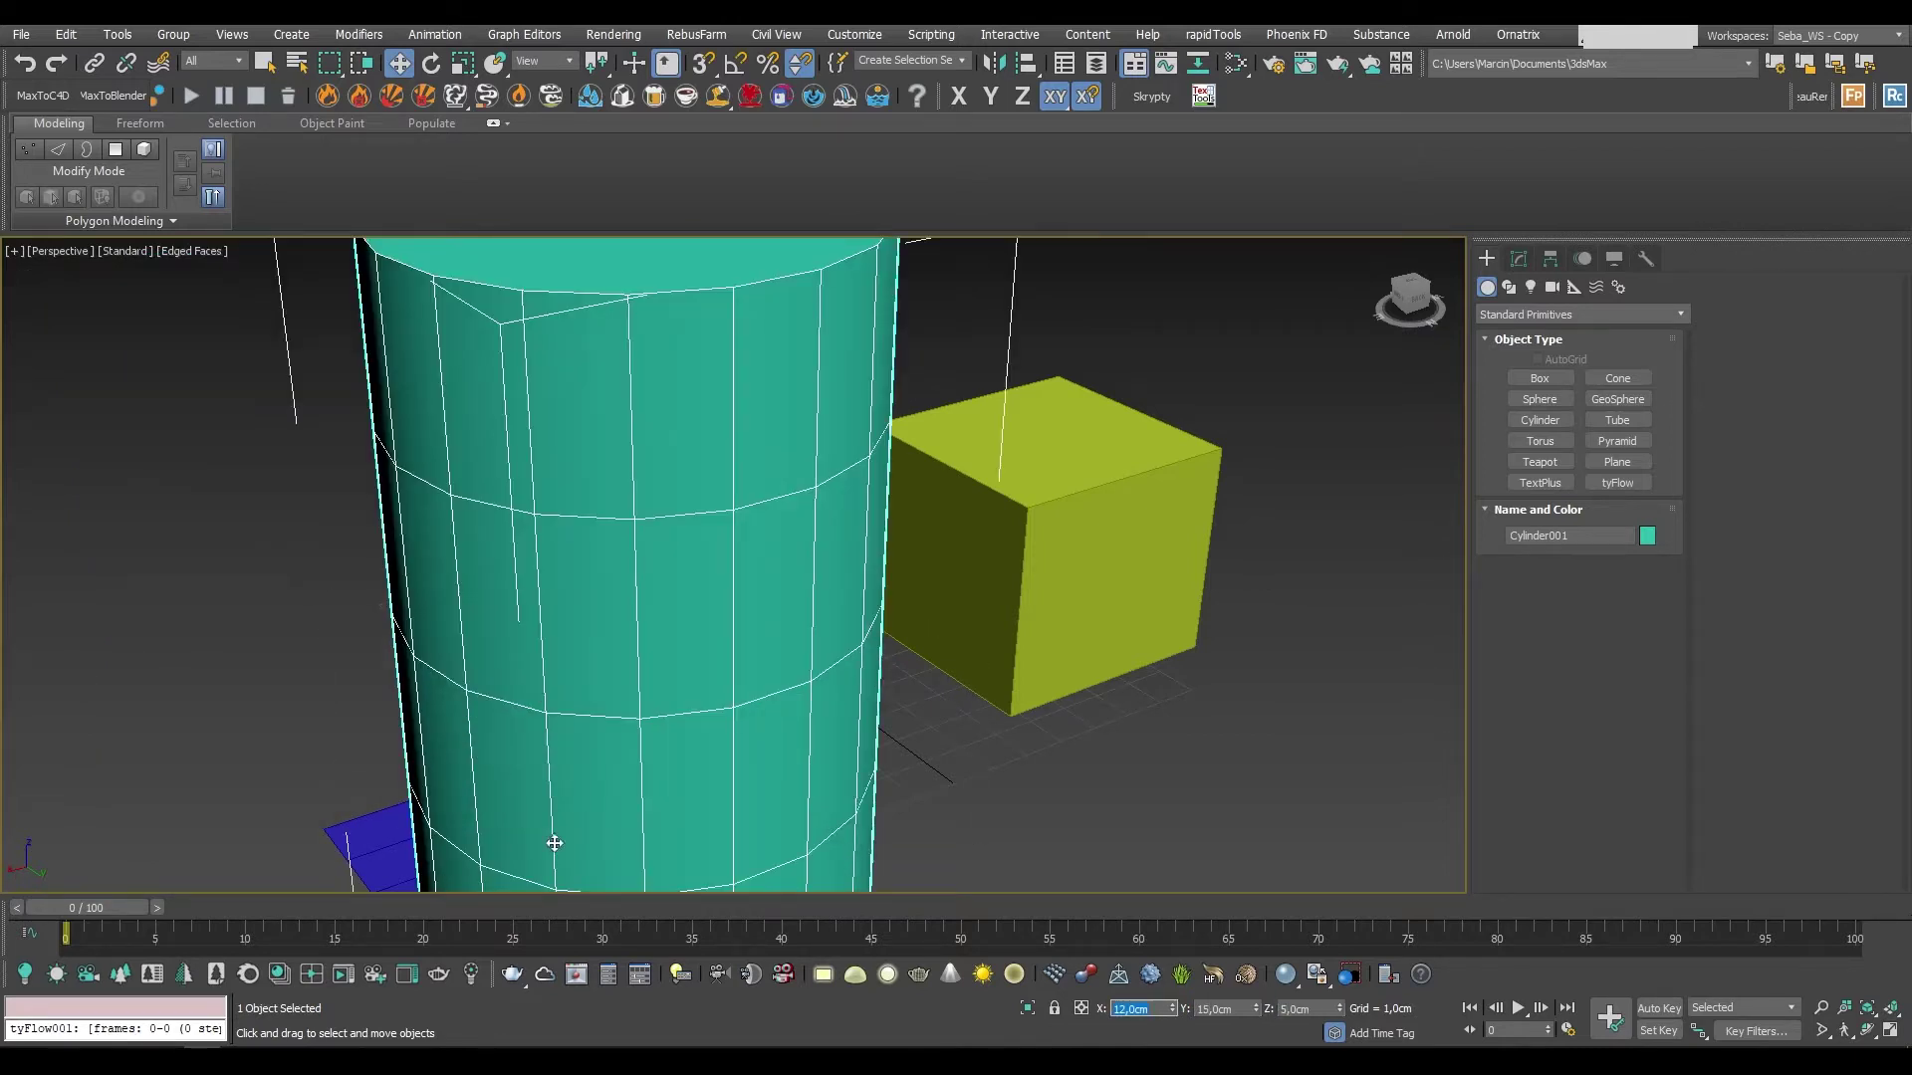
Step: Tilt the cylinder about its X axis and reframe the Corona camera on the mug
{"action": "key", "text": "z"}
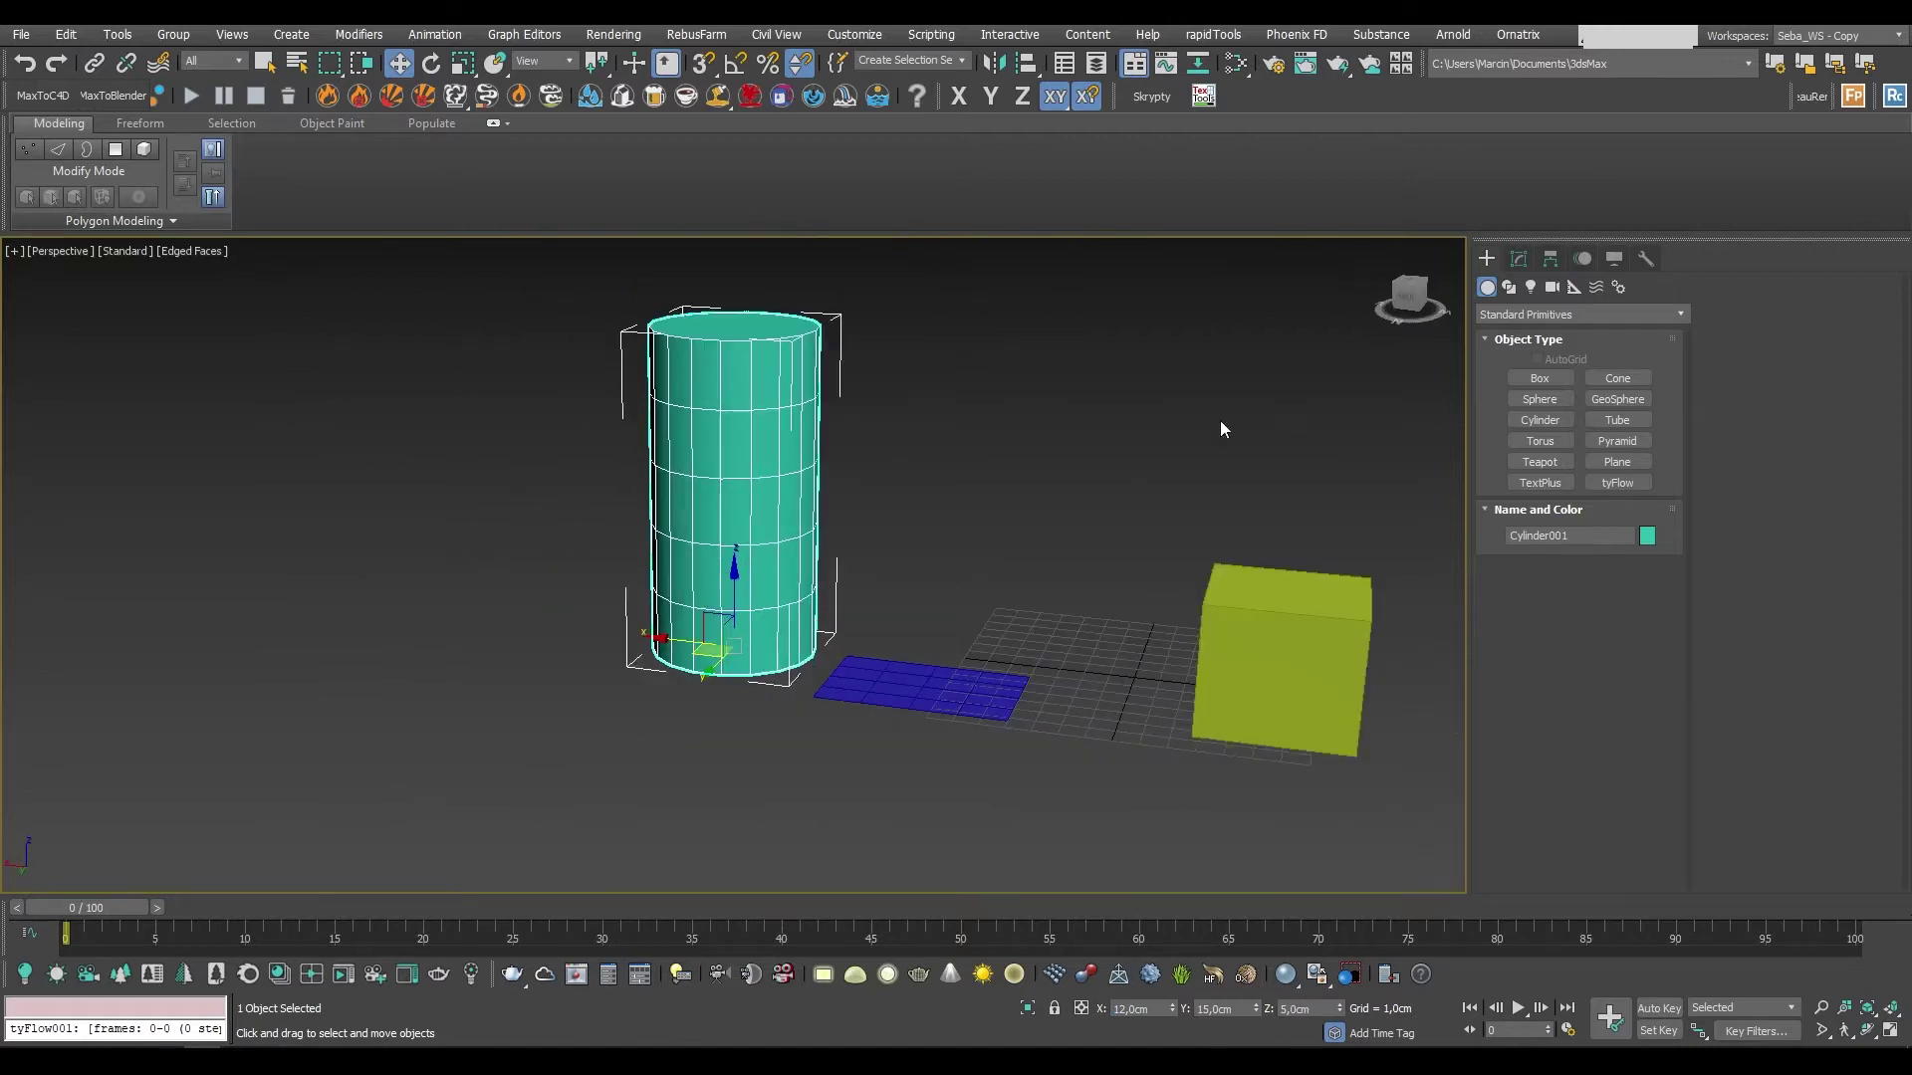
{"action": "scroll", "coordinate": [666, 589], "scroll_direction": "up", "scroll_amount": 5}
{"action": "middle_click_drag", "start_coordinate": [667, 589], "coordinate": [1122, 756], "text": "alt"}
{"action": "scroll", "coordinate": [1088, 768], "scroll_direction": "down", "scroll_amount": 4}
{"action": "scroll", "coordinate": [917, 731], "scroll_direction": "up", "scroll_amount": 5}
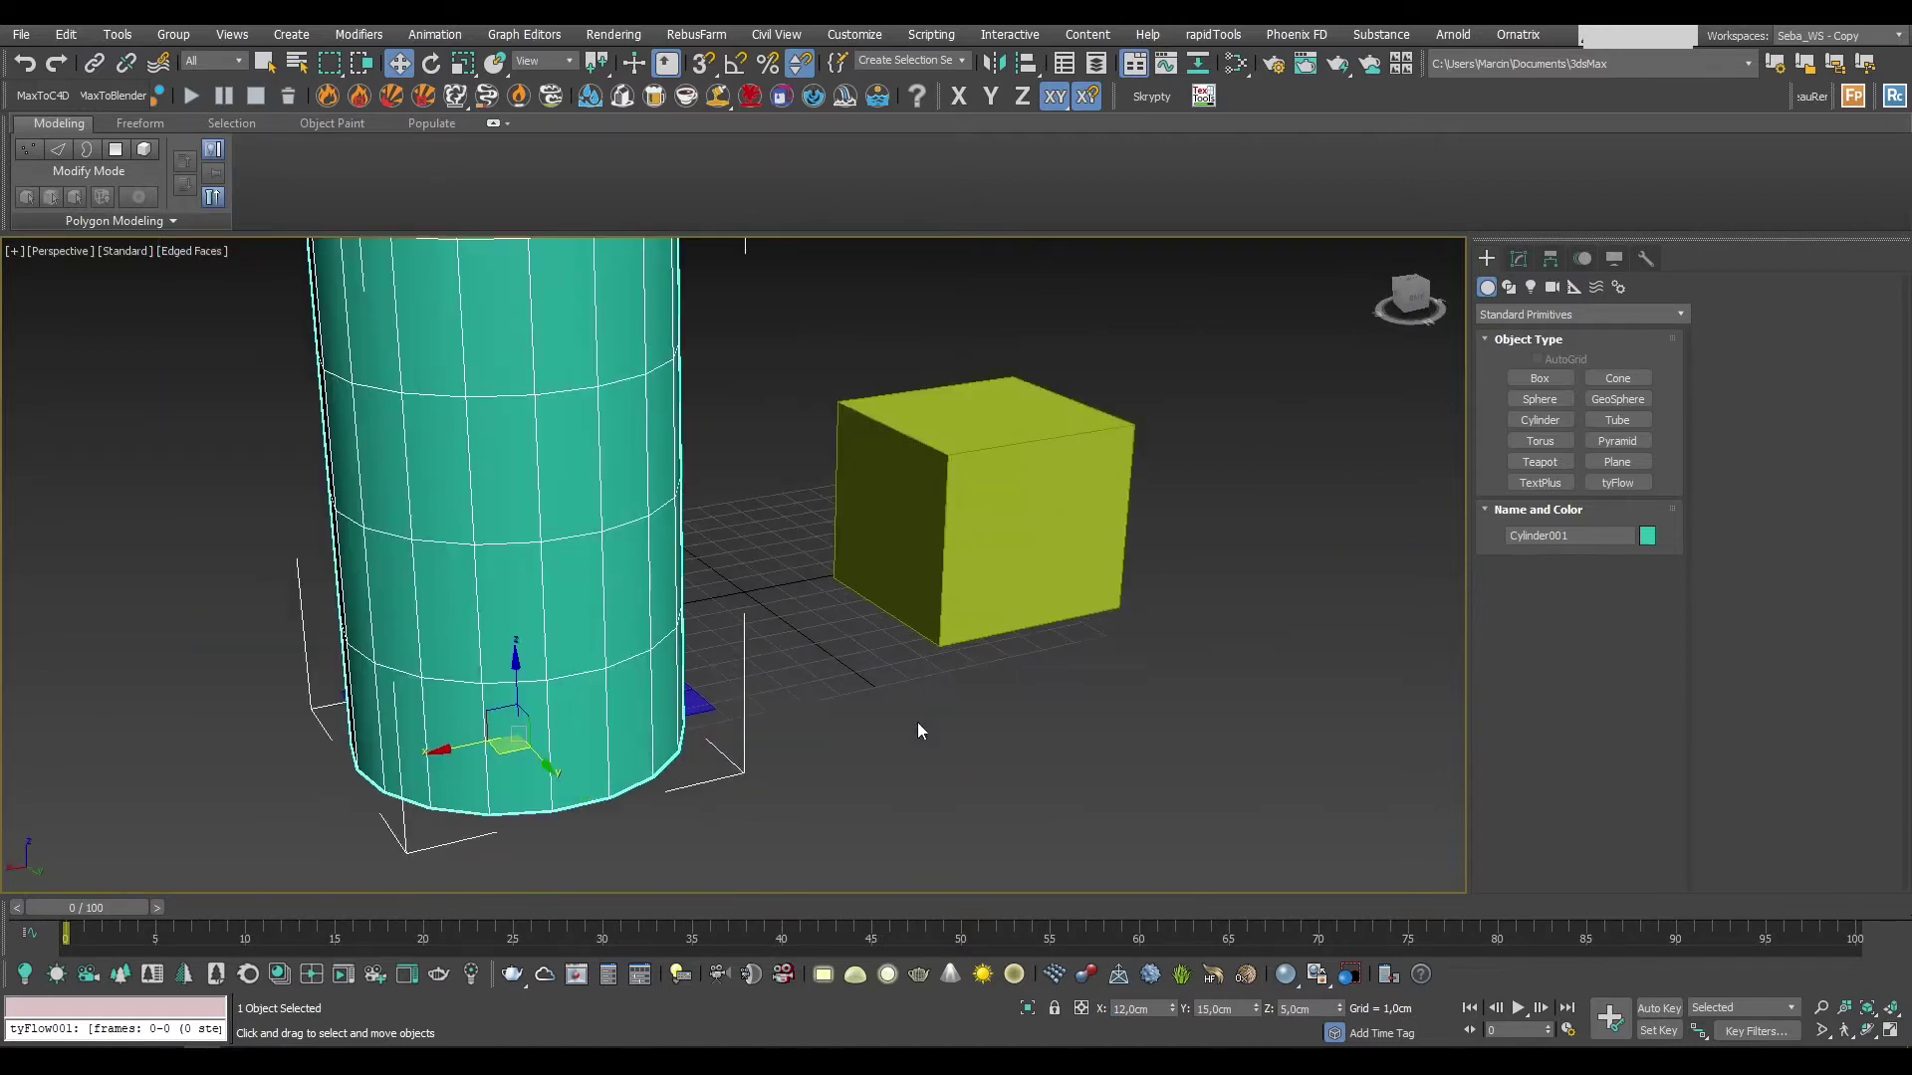
{"action": "scroll", "coordinate": [917, 731], "scroll_direction": "down", "scroll_amount": 3}
{"action": "left_click", "coordinate": [431, 63]}
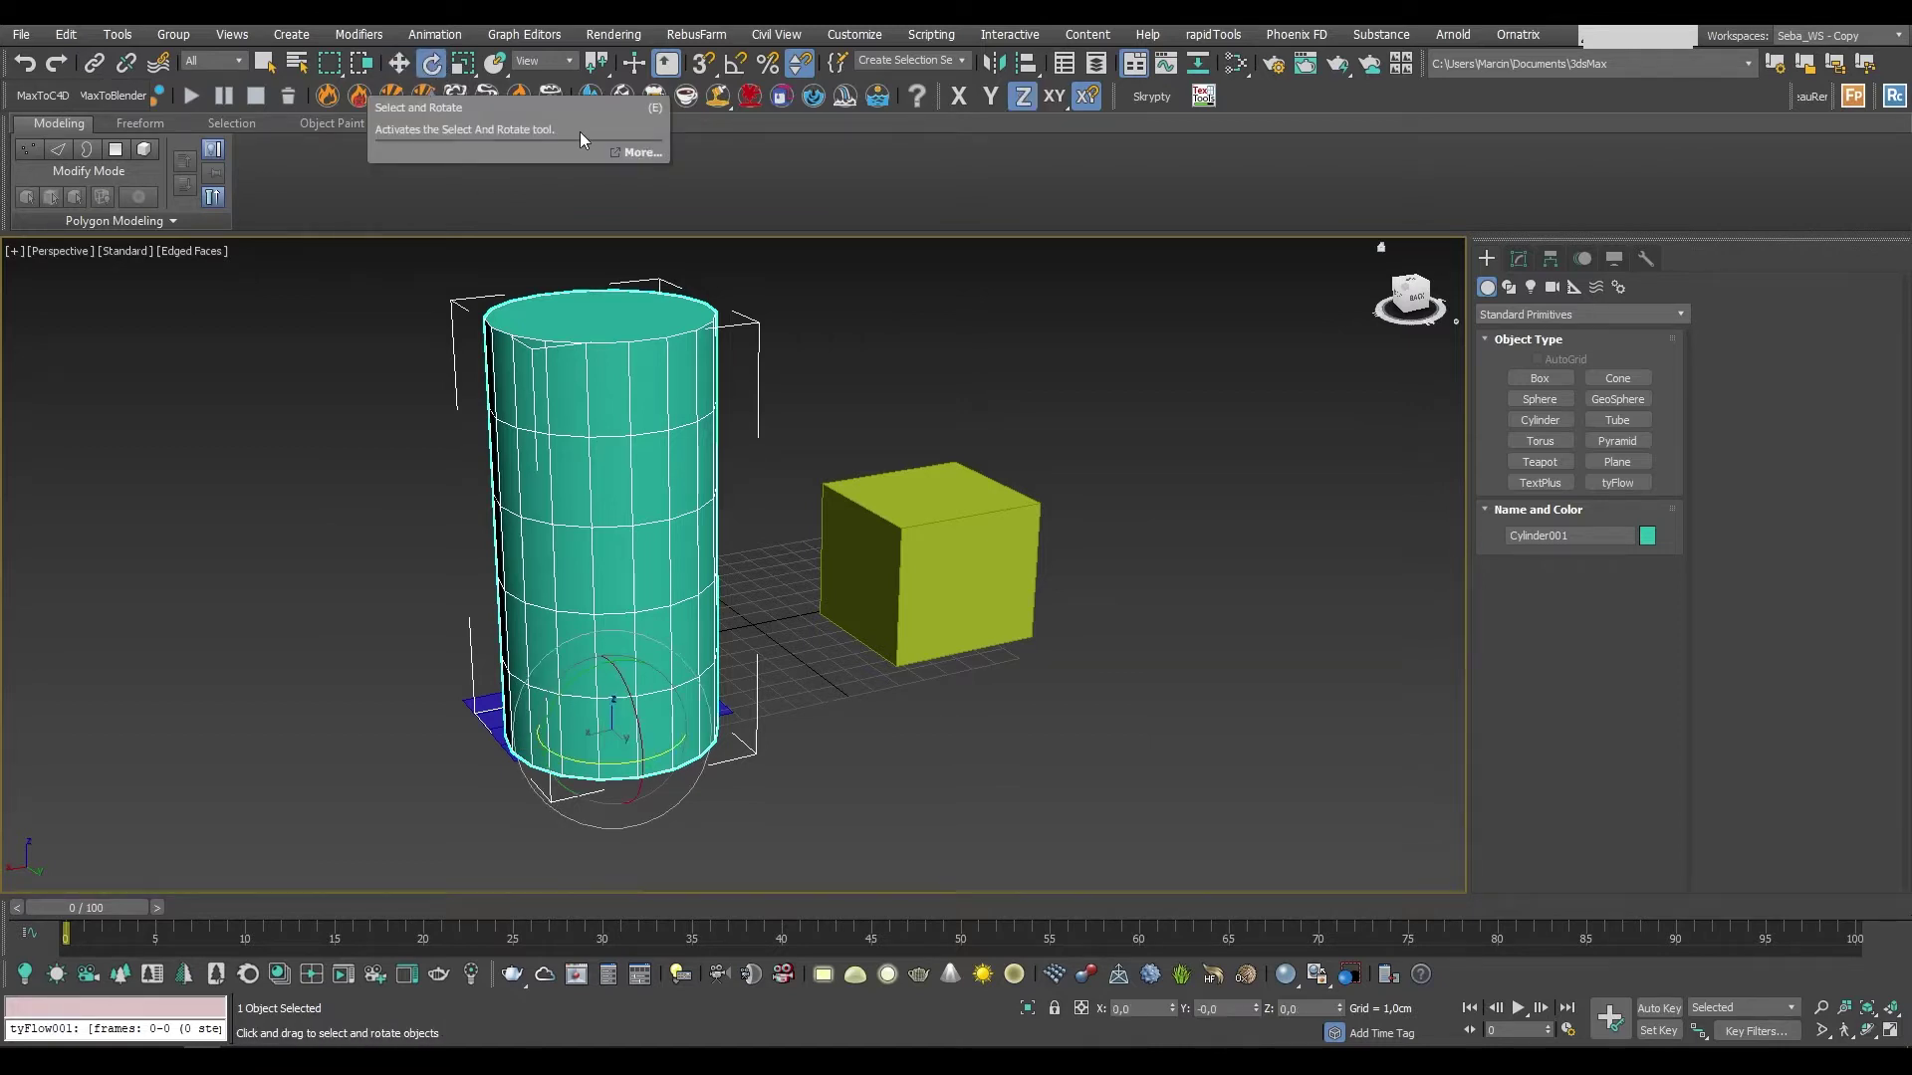
{"action": "mouse_move", "coordinate": [577, 687]}
{"action": "left_mouse_down"}
{"action": "mouse_move", "coordinate": [645, 760]}
{"action": "mouse_move", "coordinate": [637, 697]}
{"action": "left_mouse_up"}
{"action": "middle_click_drag", "start_coordinate": [637, 697], "coordinate": [703, 628], "text": "alt"}
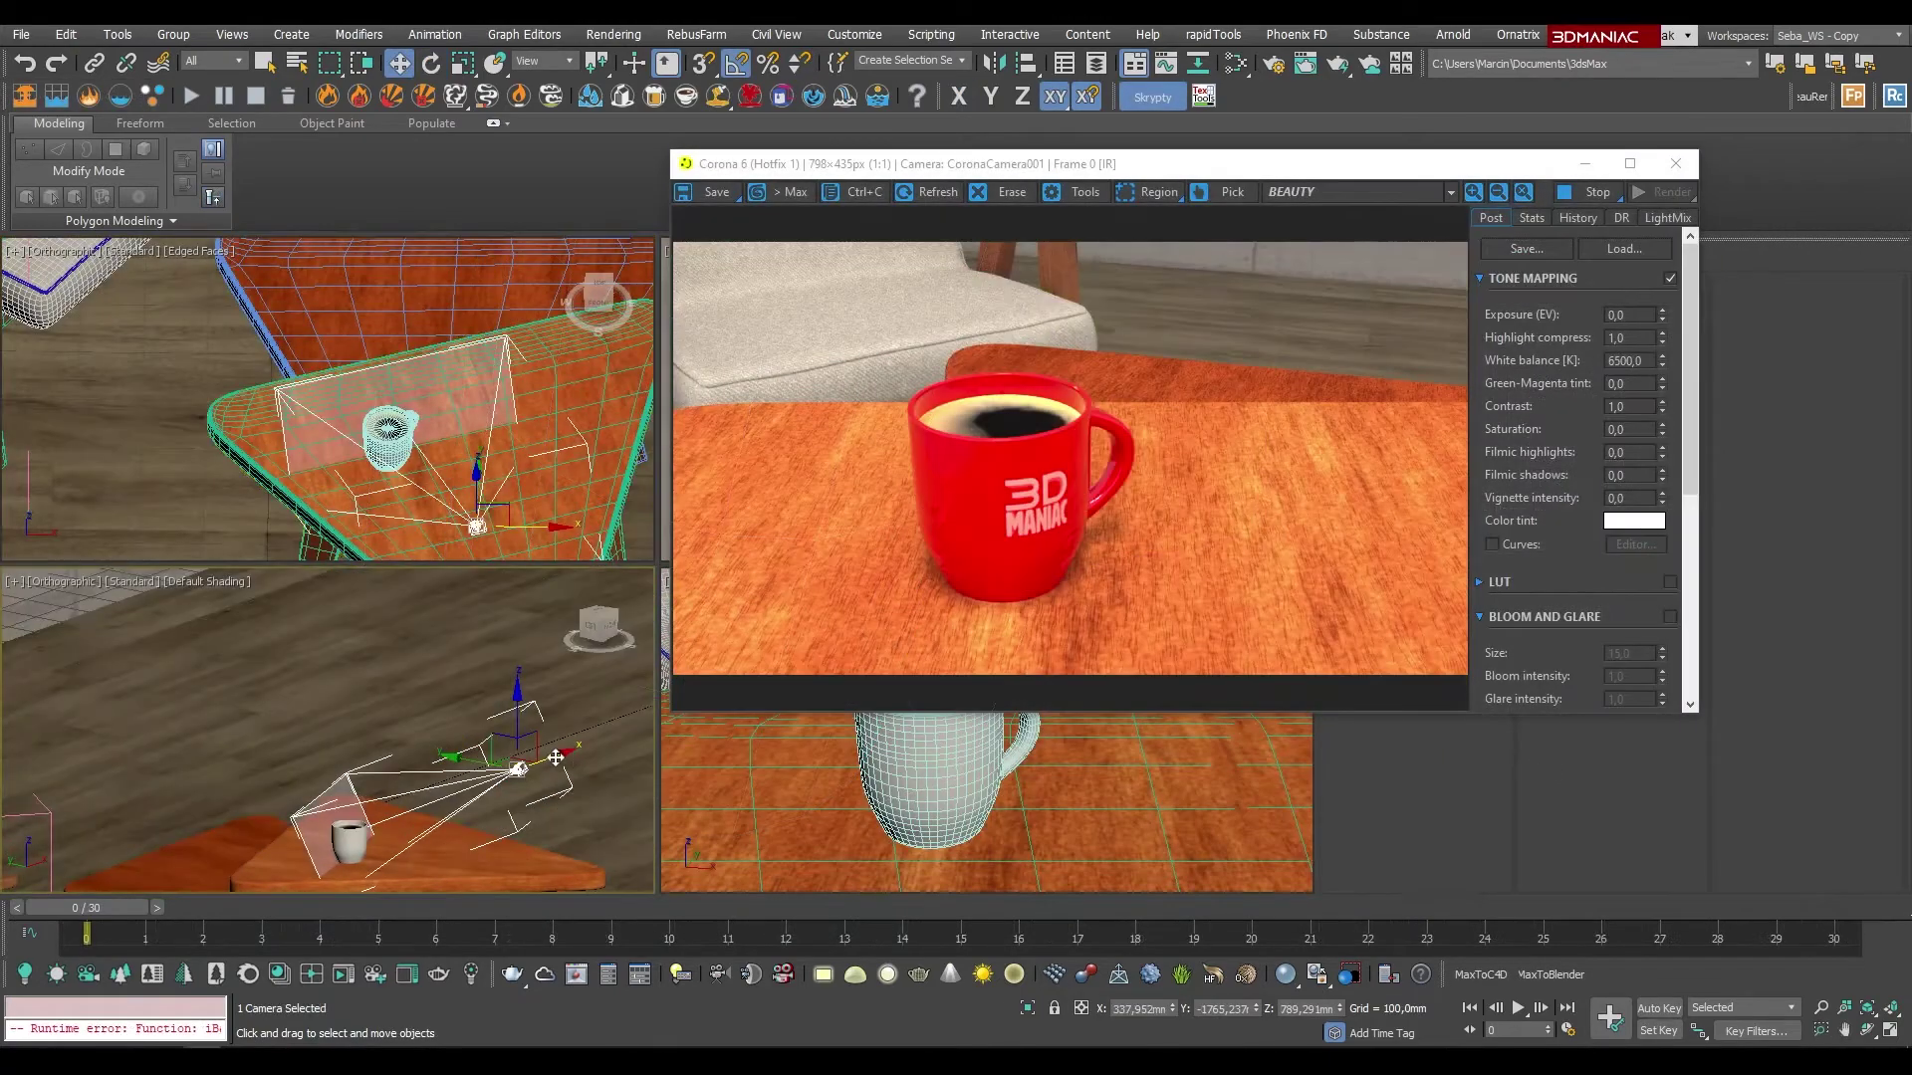
{"action": "mouse_move", "coordinate": [554, 758]}
{"action": "left_mouse_down"}
{"action": "mouse_move", "coordinate": [485, 737]}
{"action": "mouse_move", "coordinate": [578, 787]}
{"action": "left_mouse_up"}
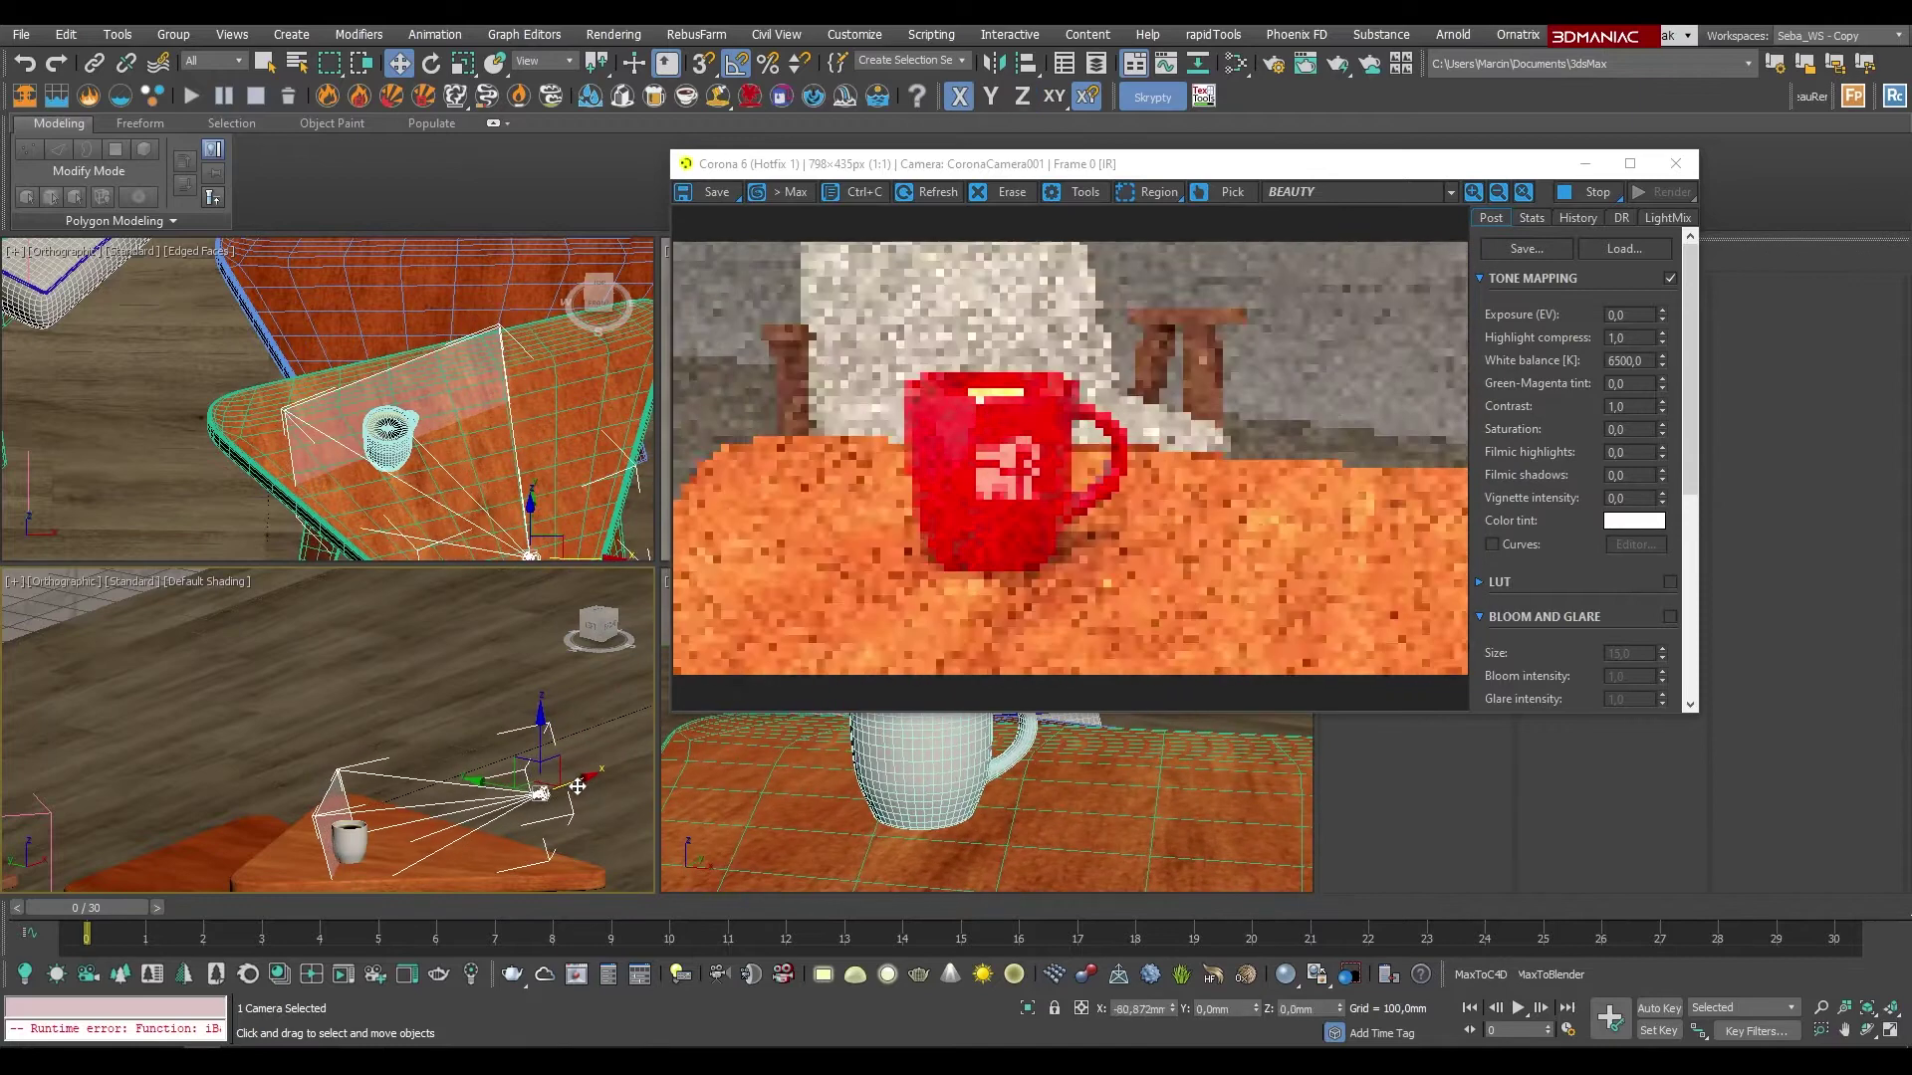
Step: Slide the camera closer so the Corona render shows the 3D MANIAC mug up close
{"action": "scroll", "coordinate": [398, 418], "scroll_direction": "up", "scroll_amount": 5}
{"action": "left_click_drag", "start_coordinate": [409, 408], "coordinate": [324, 411]}
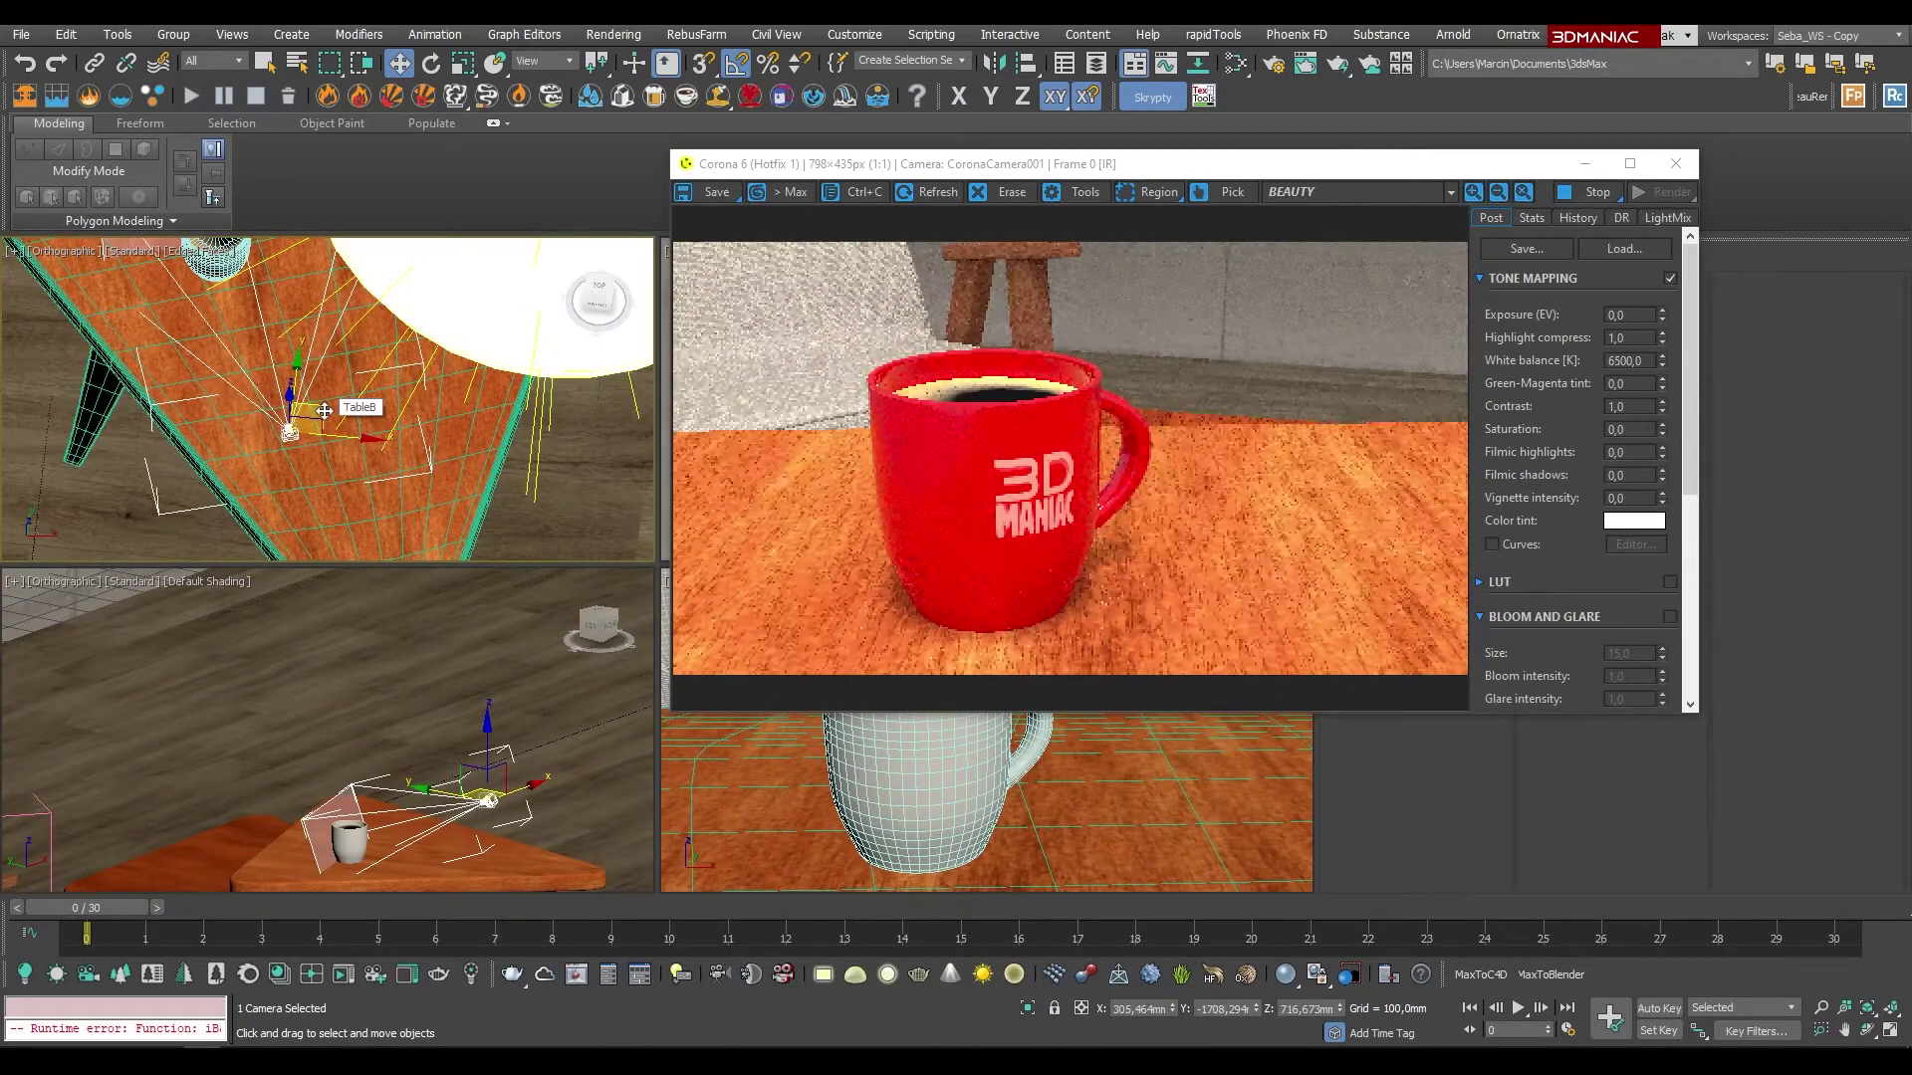
{"action": "middle_click_drag", "start_coordinate": [1076, 756], "coordinate": [1141, 782]}
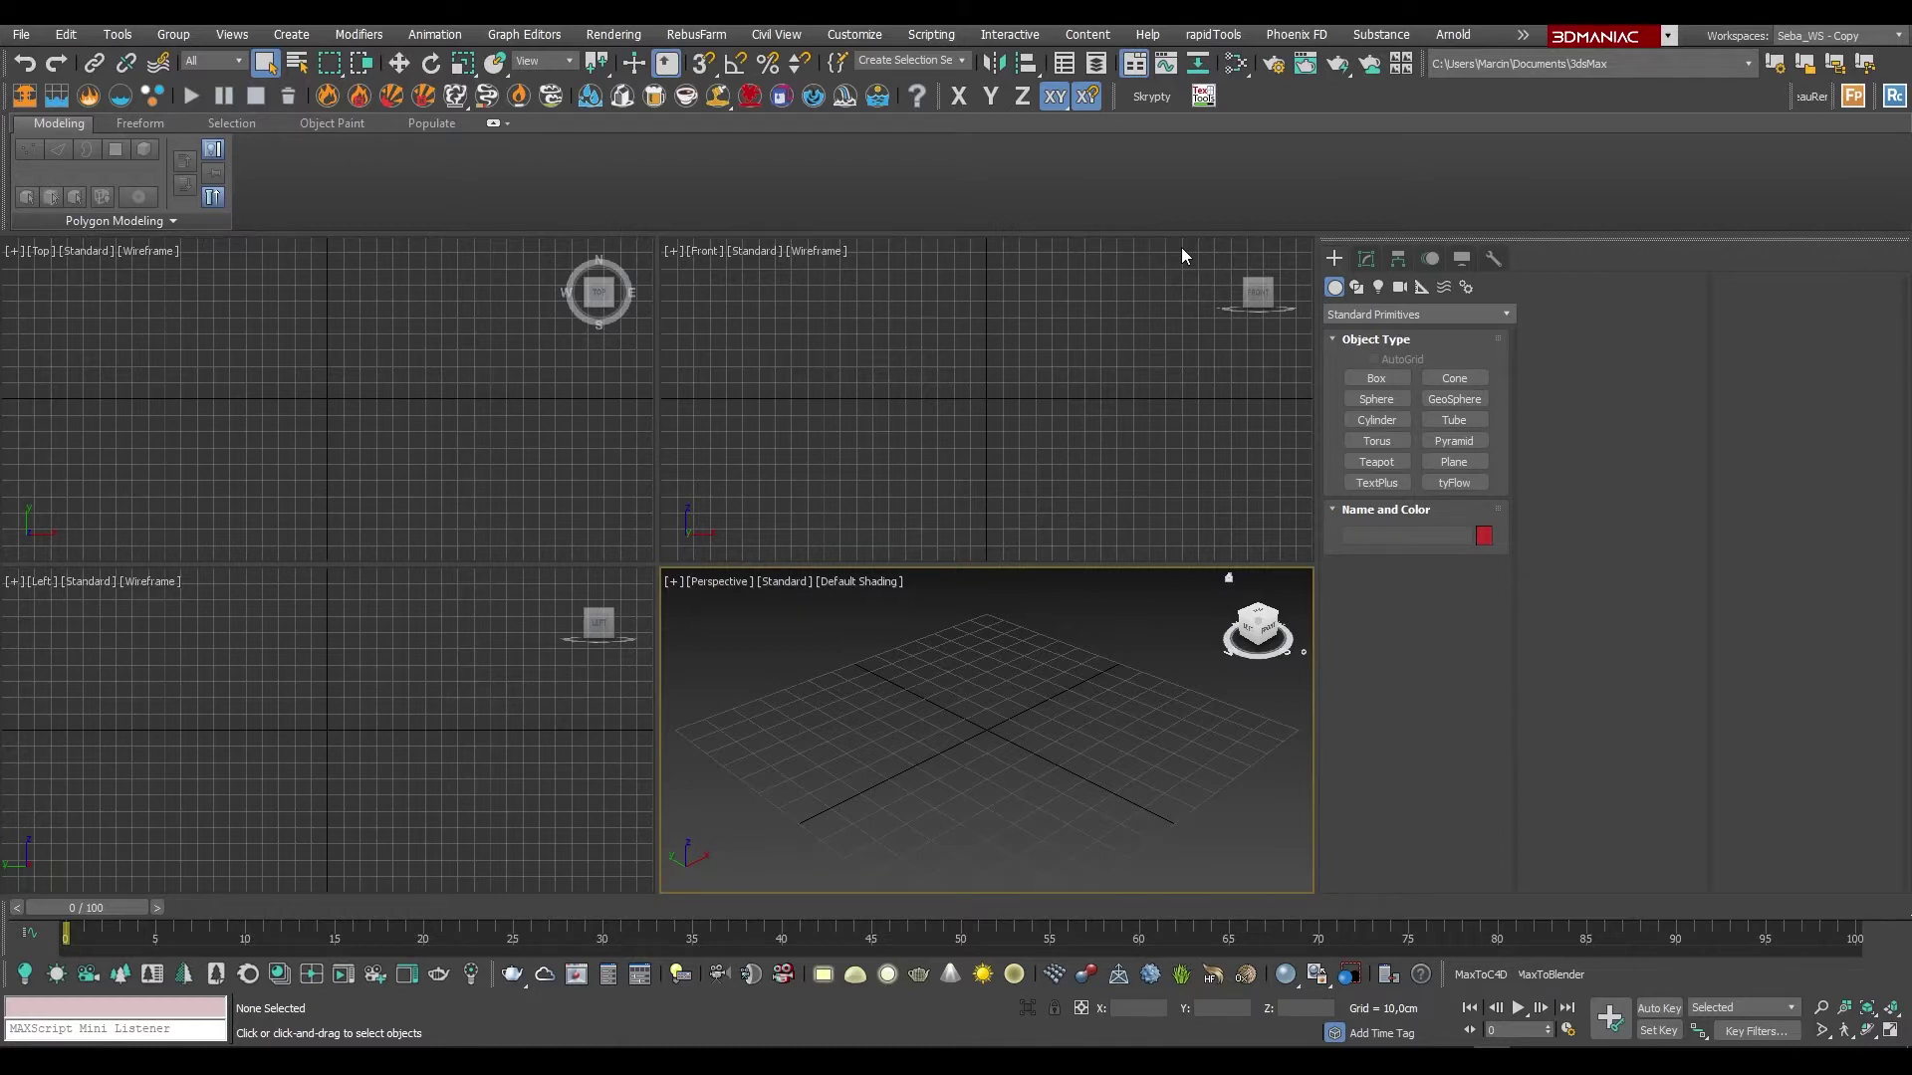
{"action": "left_click", "coordinate": [866, 36]}
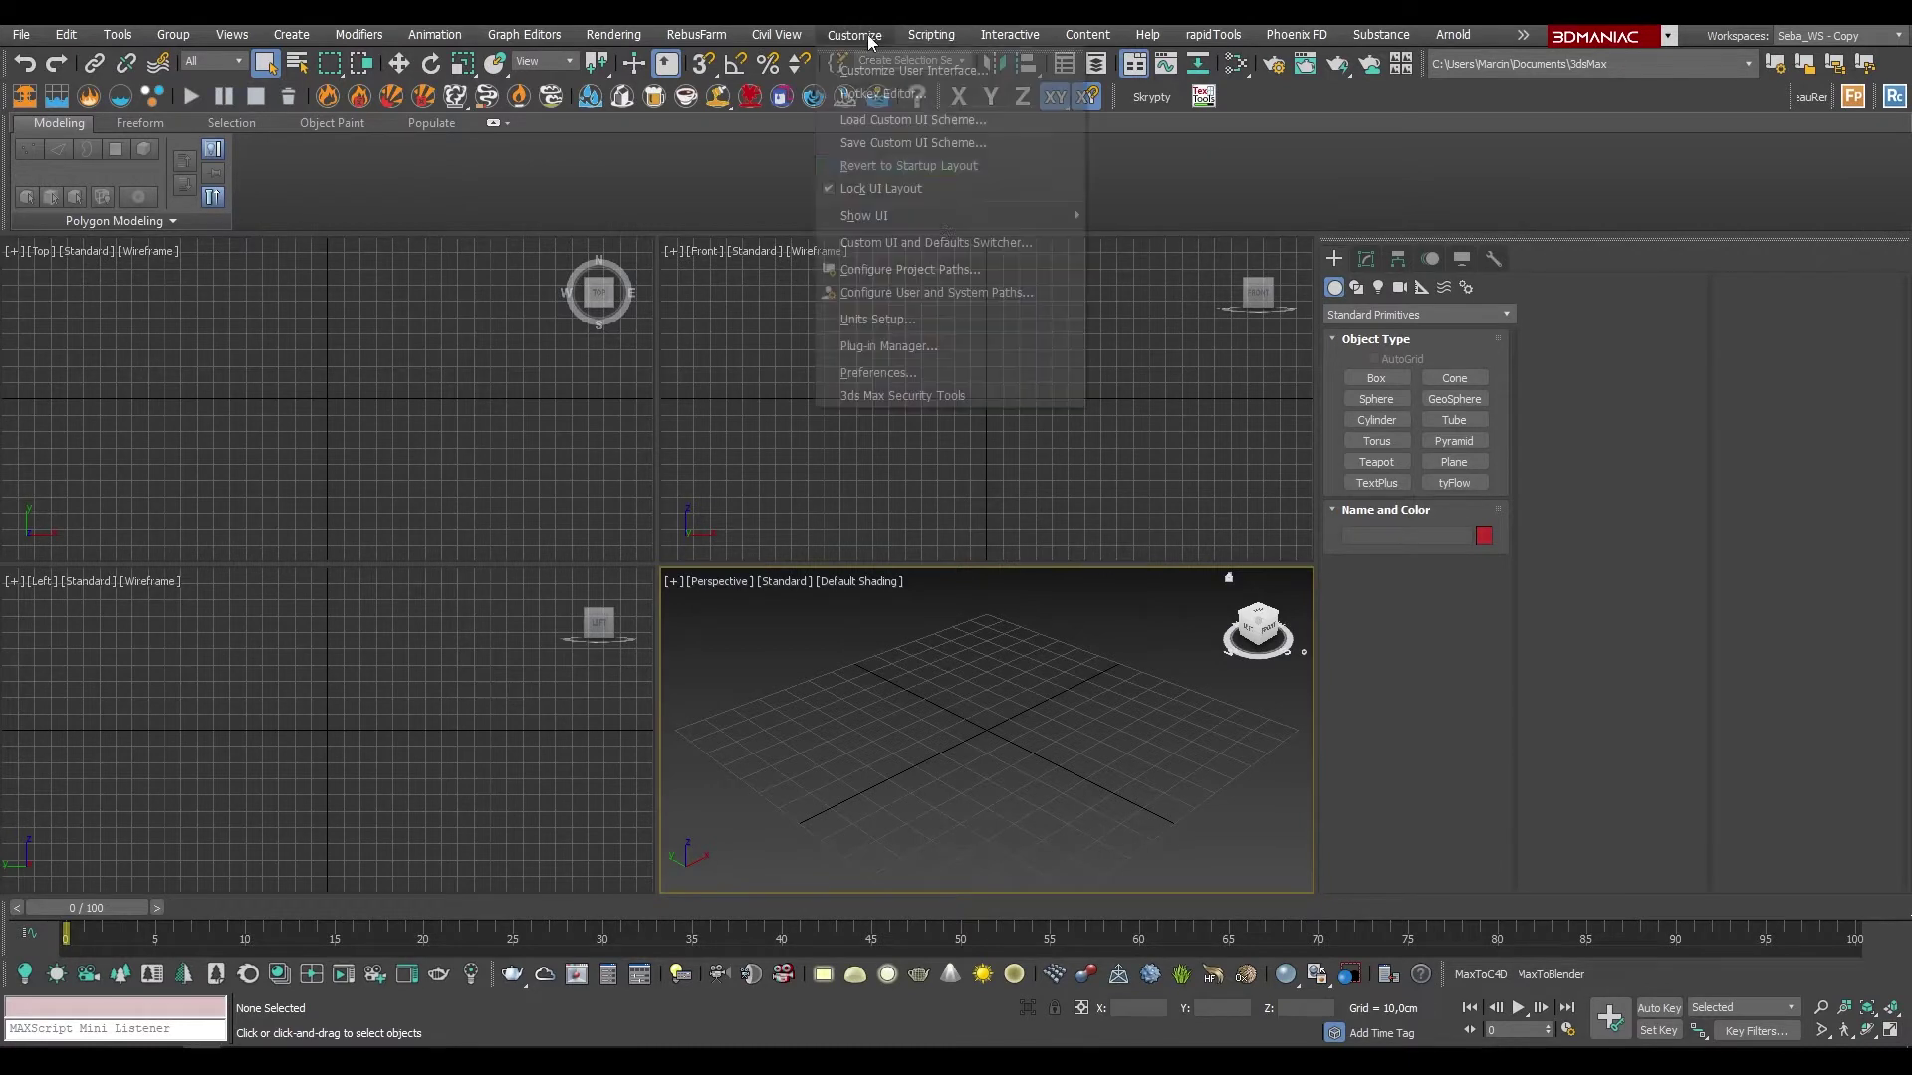
{"action": "left_click", "coordinate": [912, 321]}
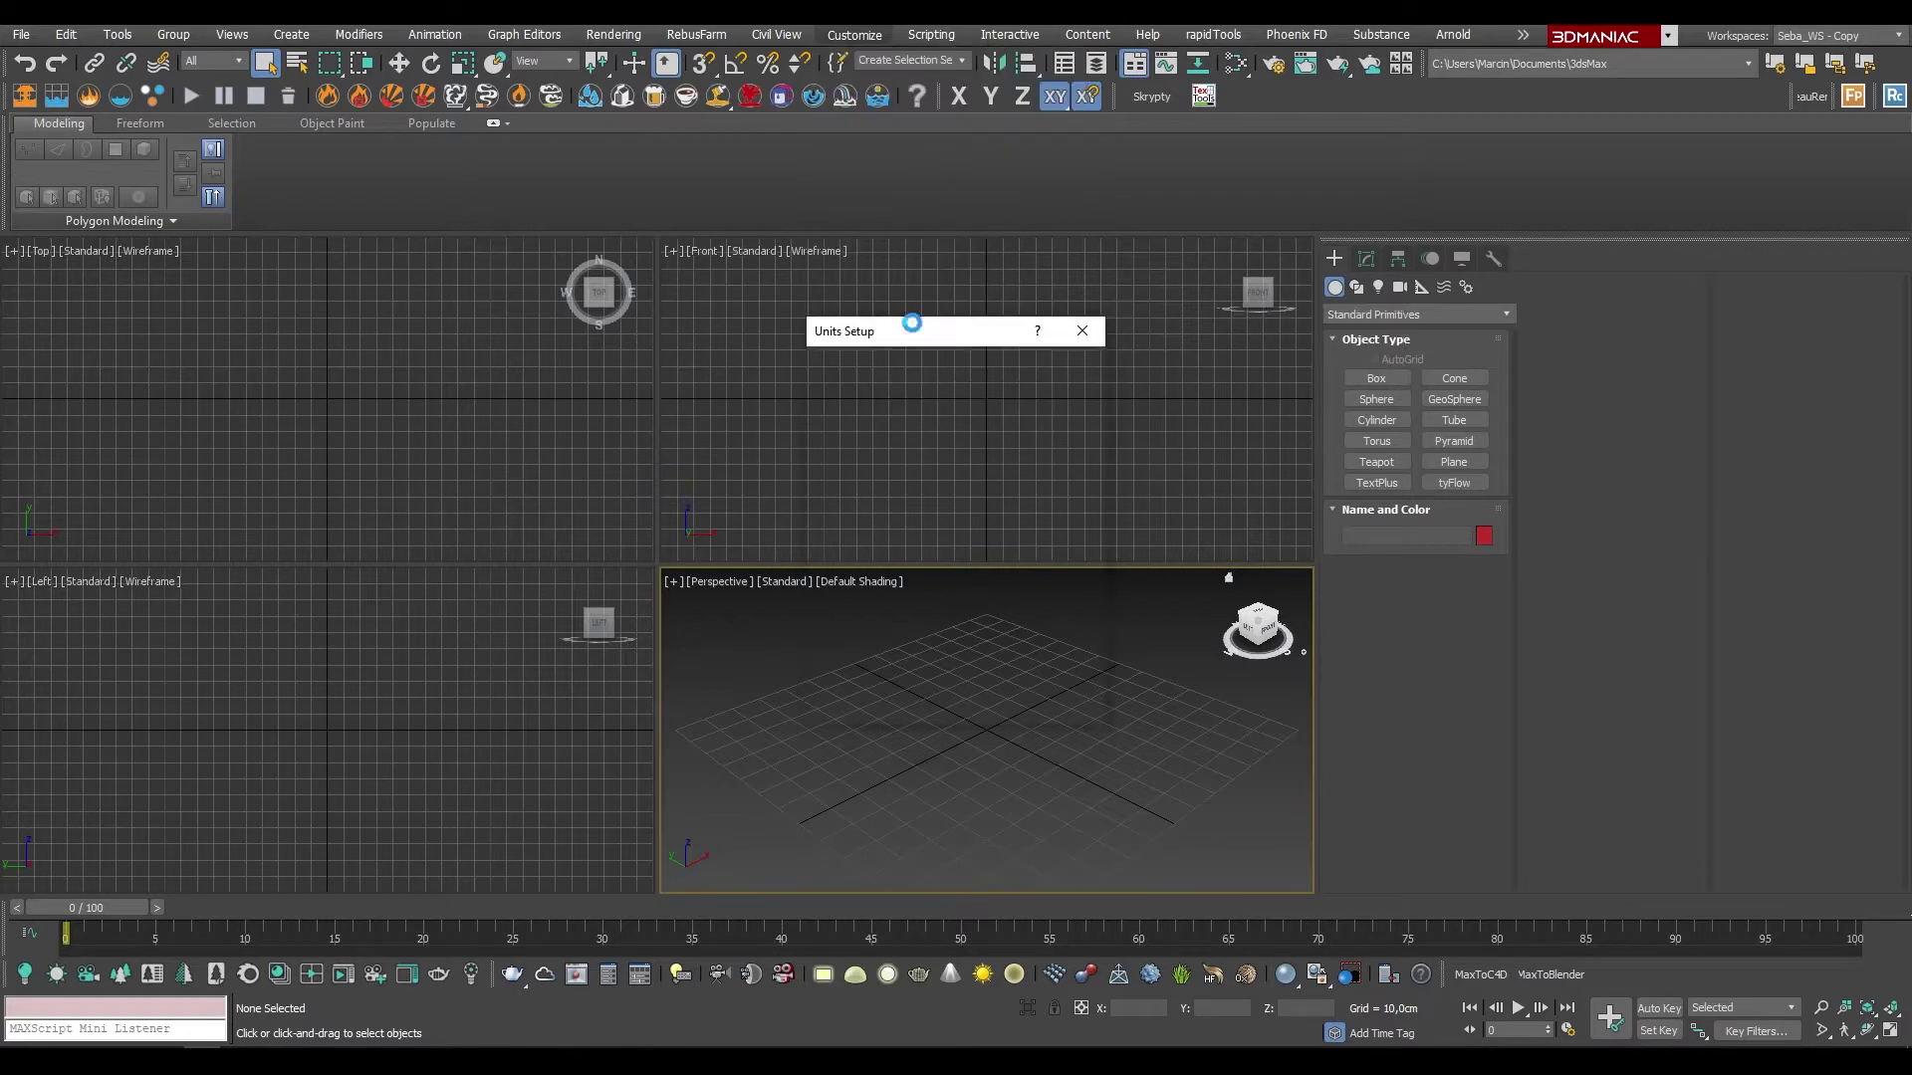
{"action": "left_click", "coordinate": [924, 461]}
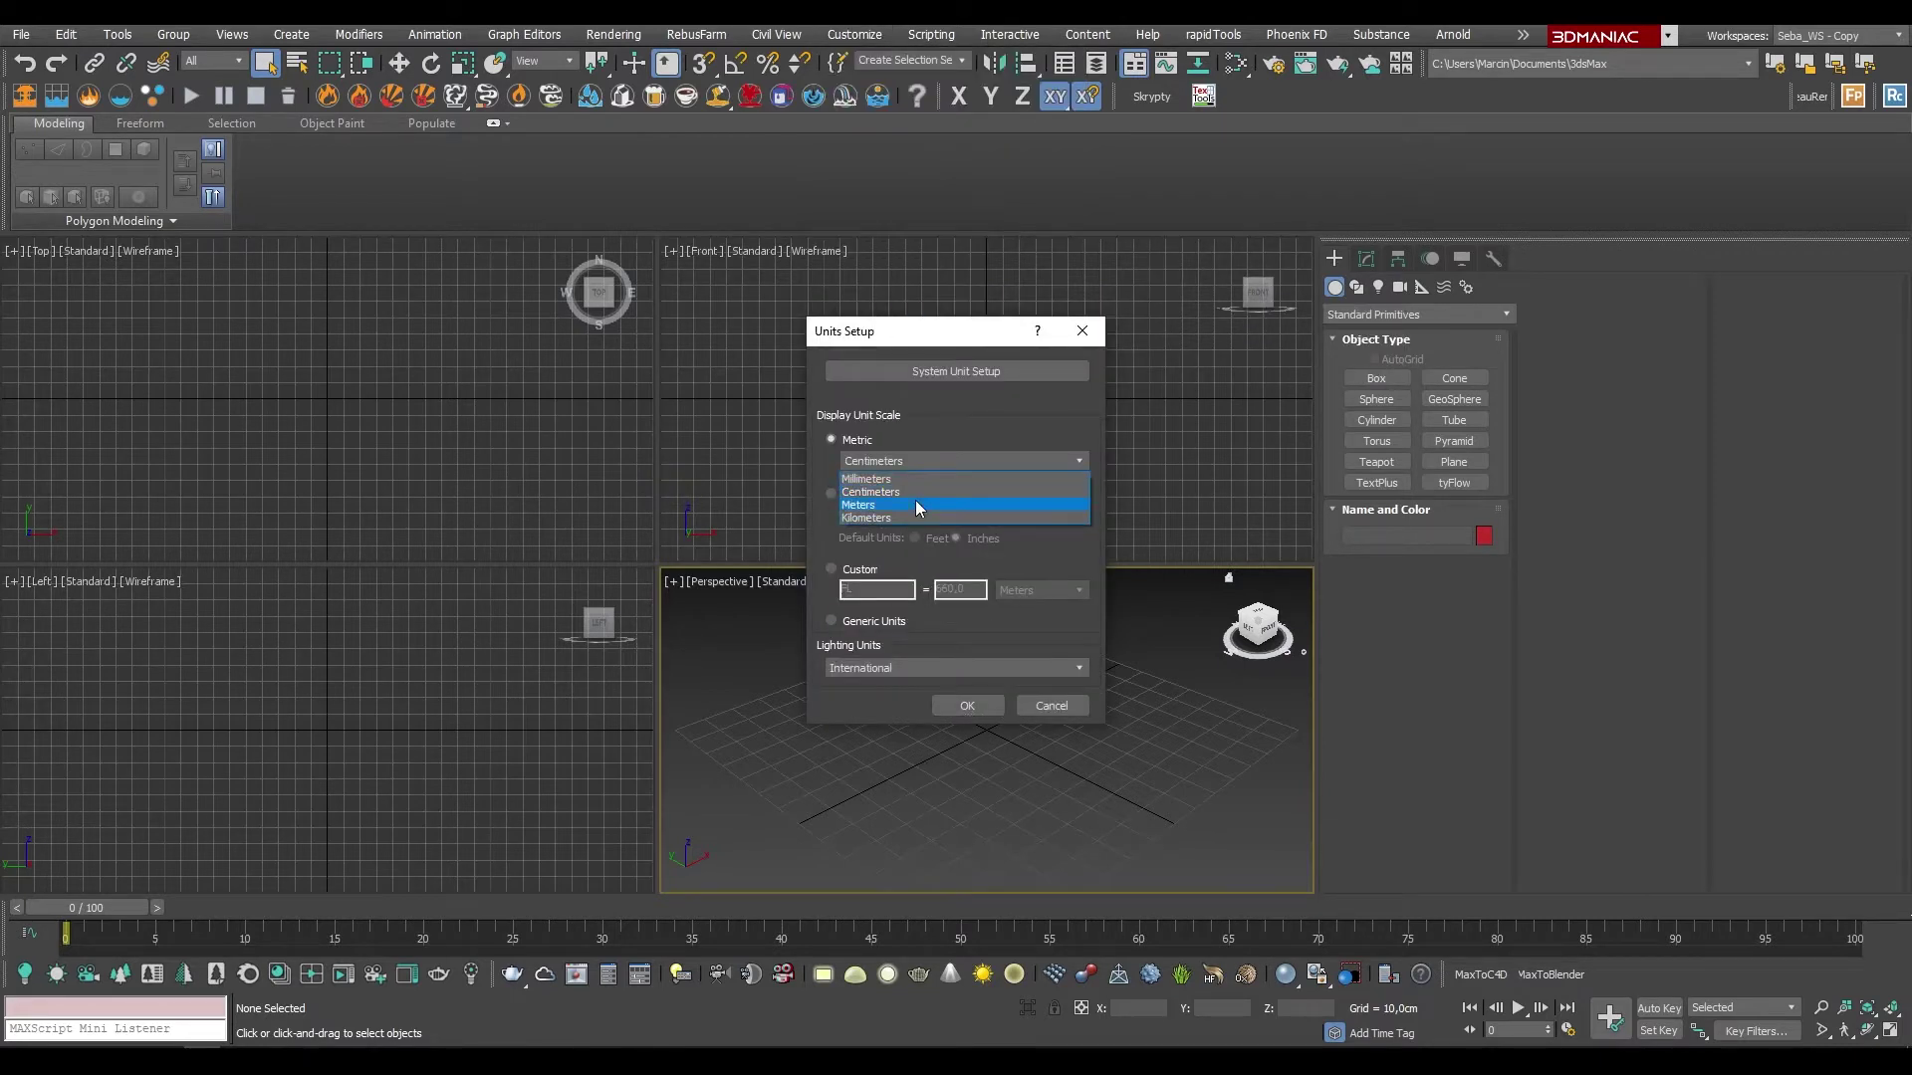
{"action": "left_click", "coordinate": [912, 494]}
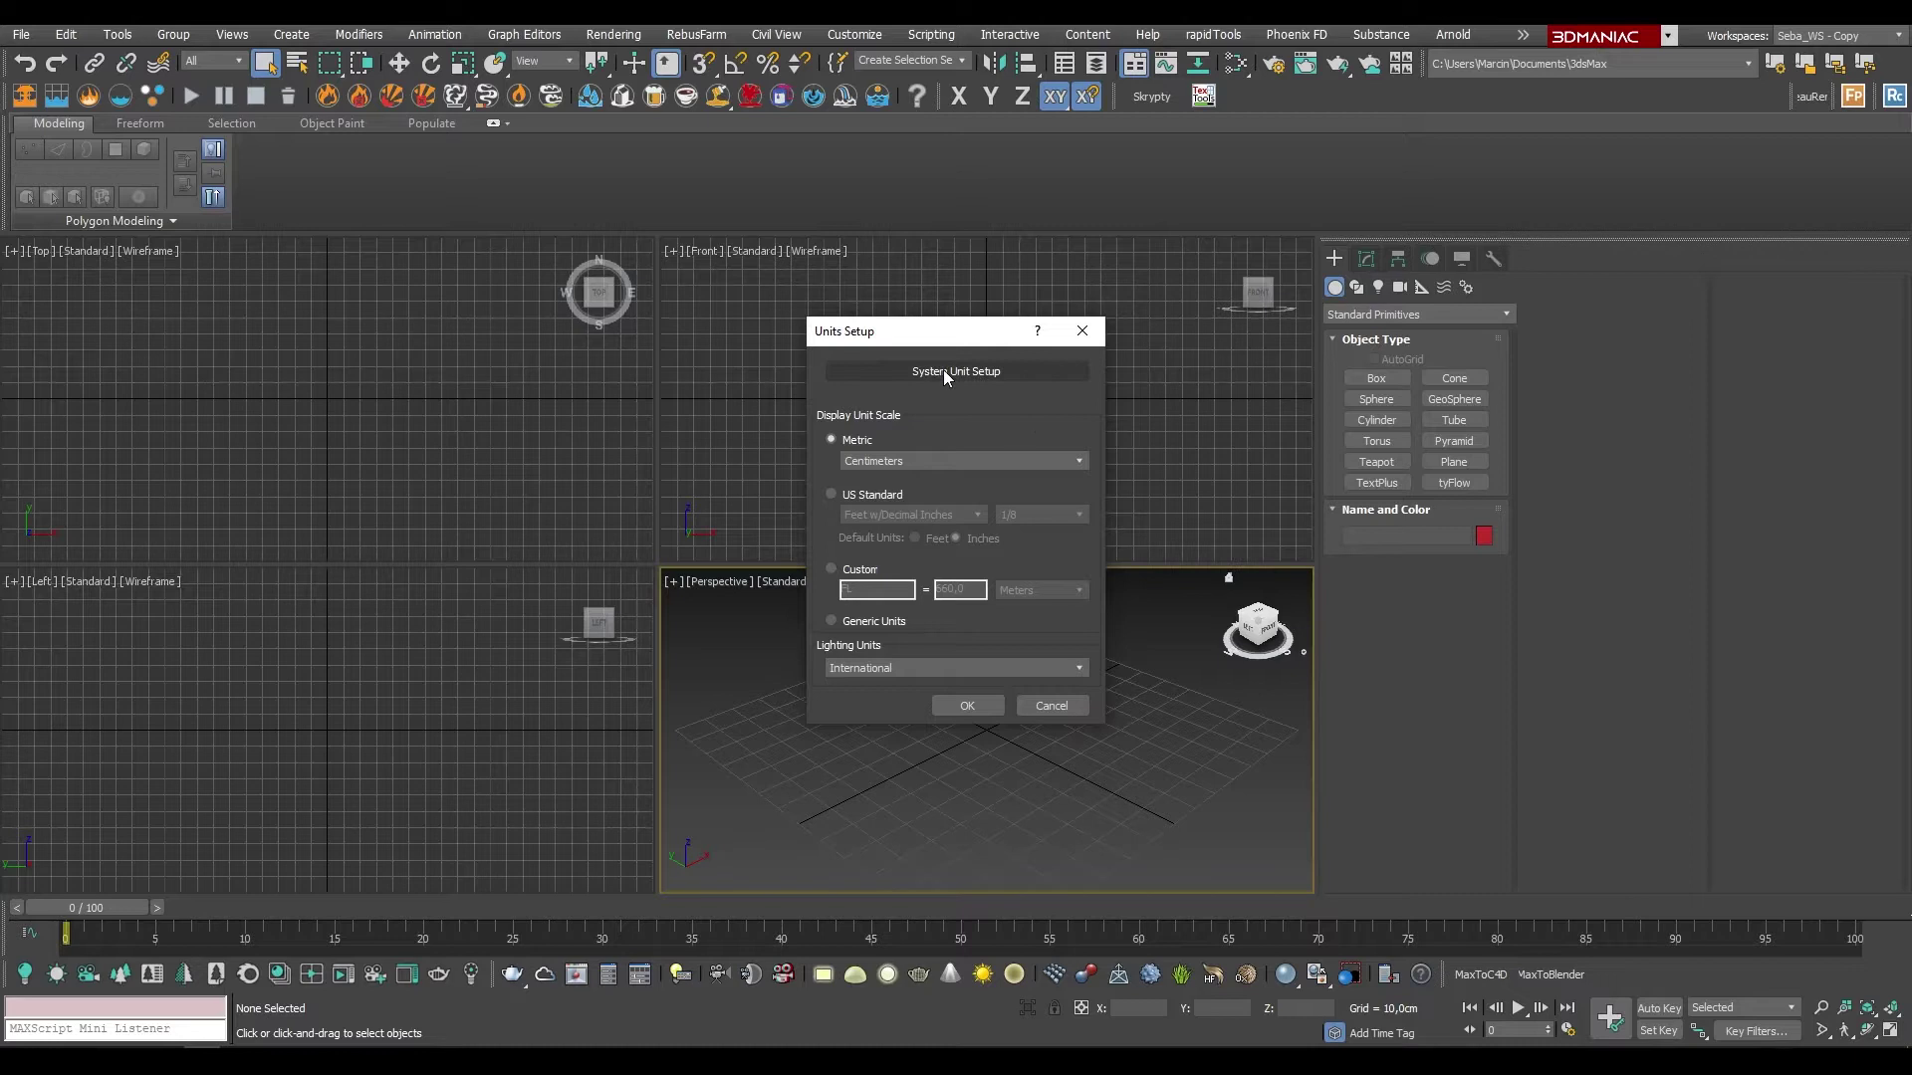
{"action": "left_click", "coordinate": [942, 371]}
{"action": "left_click", "coordinate": [1029, 470]}
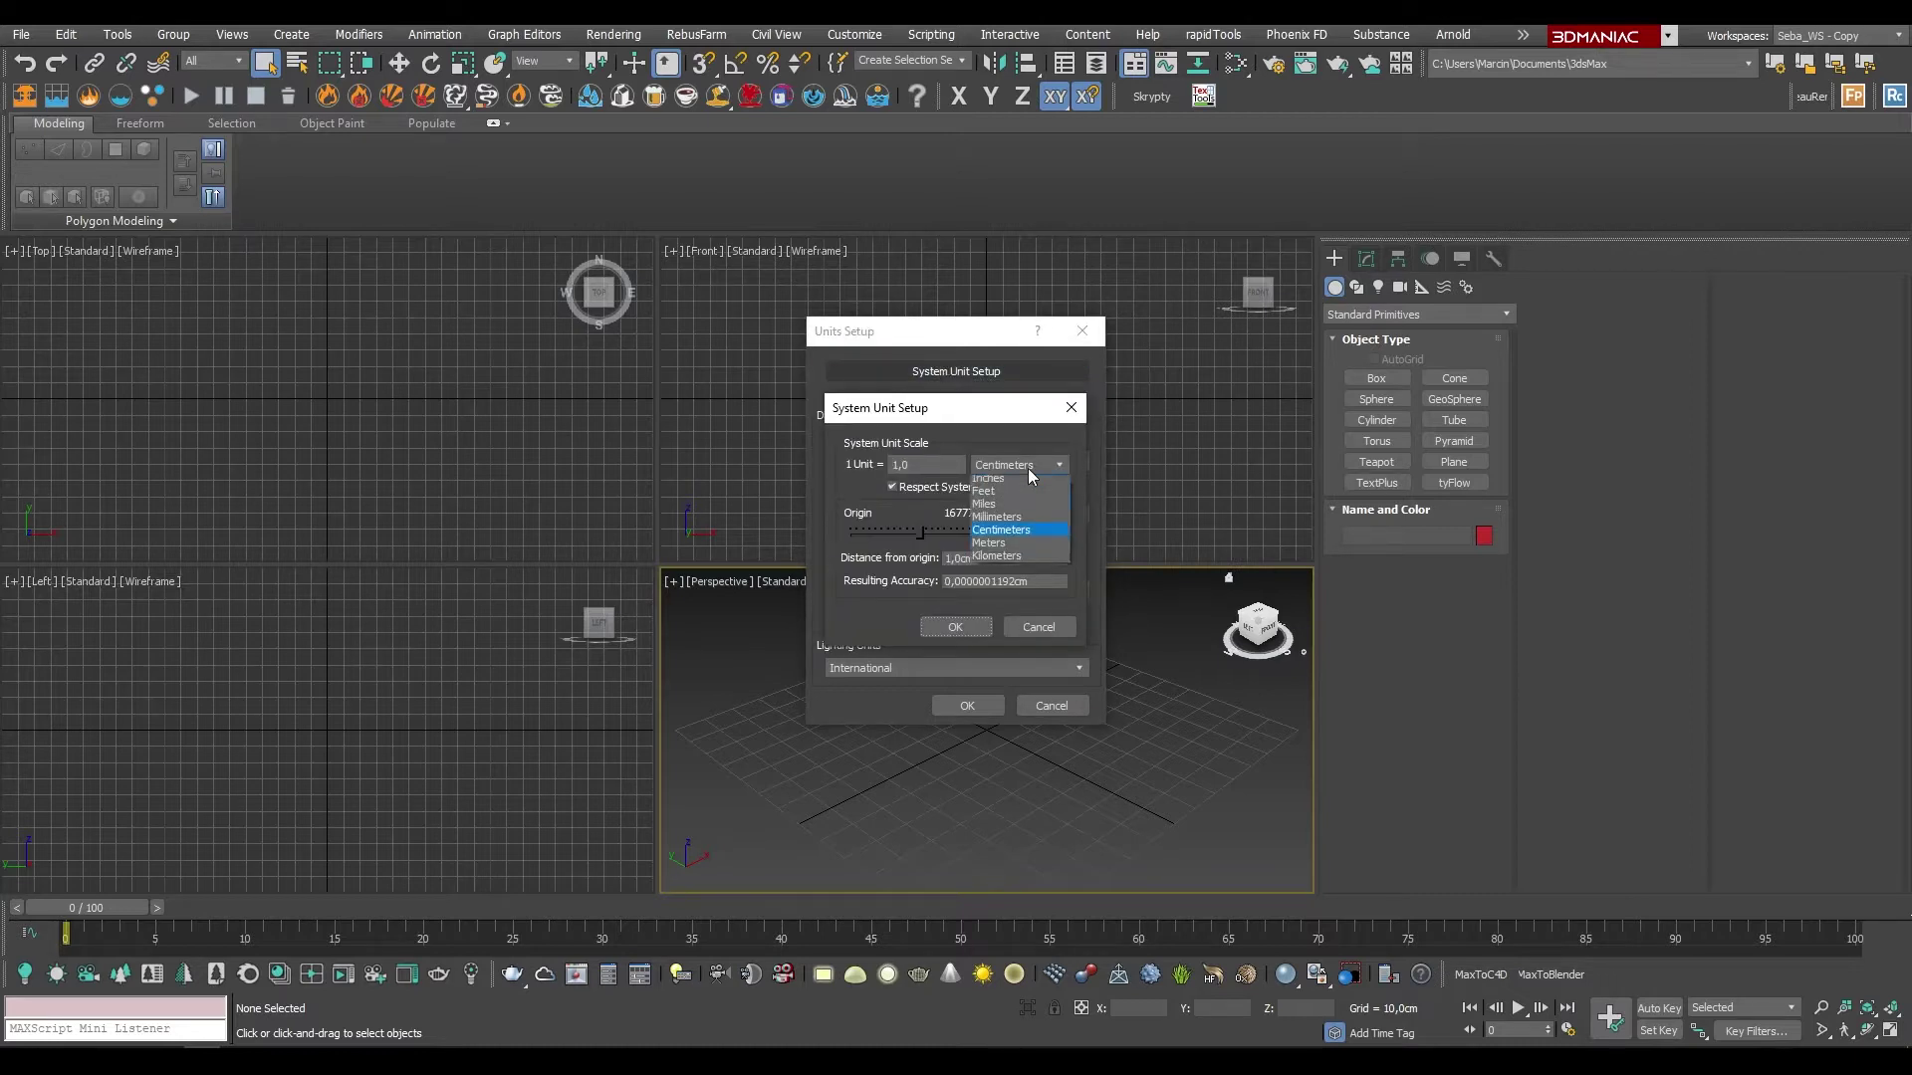
{"action": "left_click", "coordinate": [958, 627]}
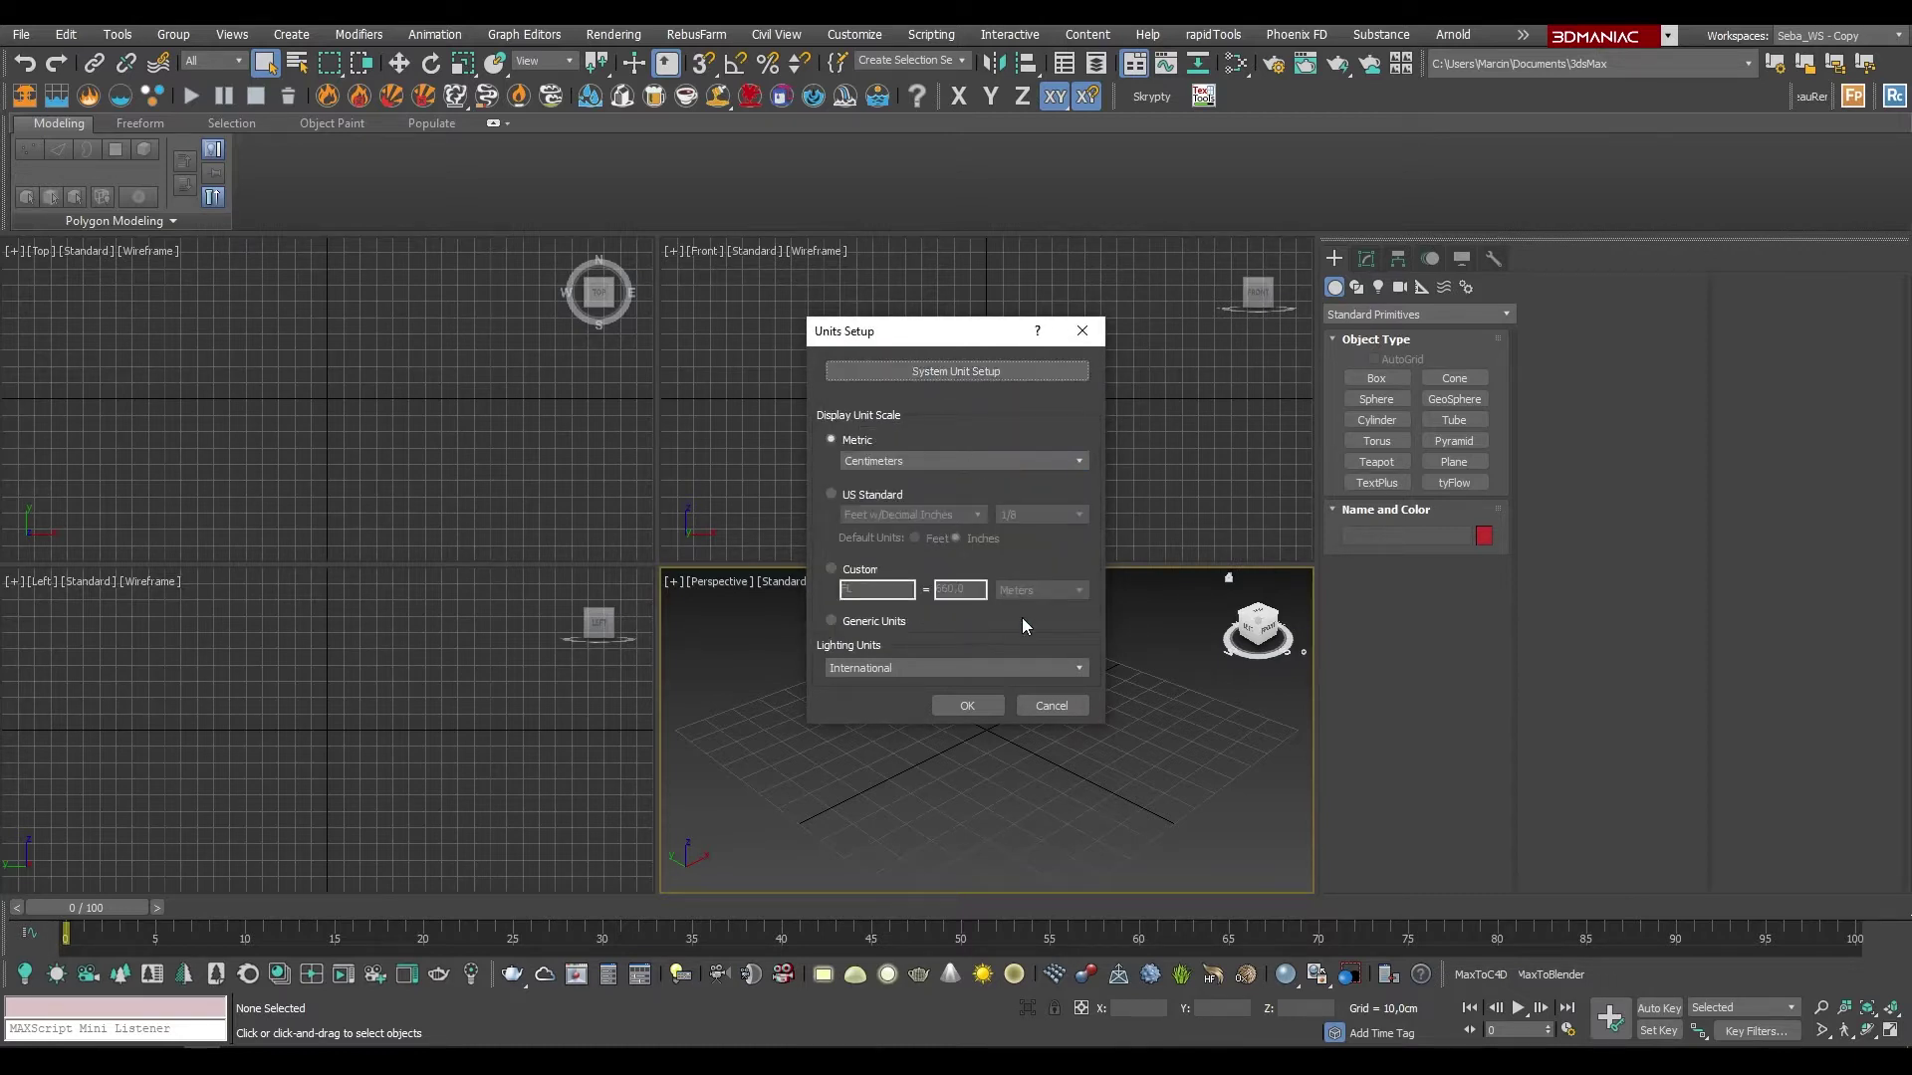
{"action": "left_click", "coordinate": [972, 708]}
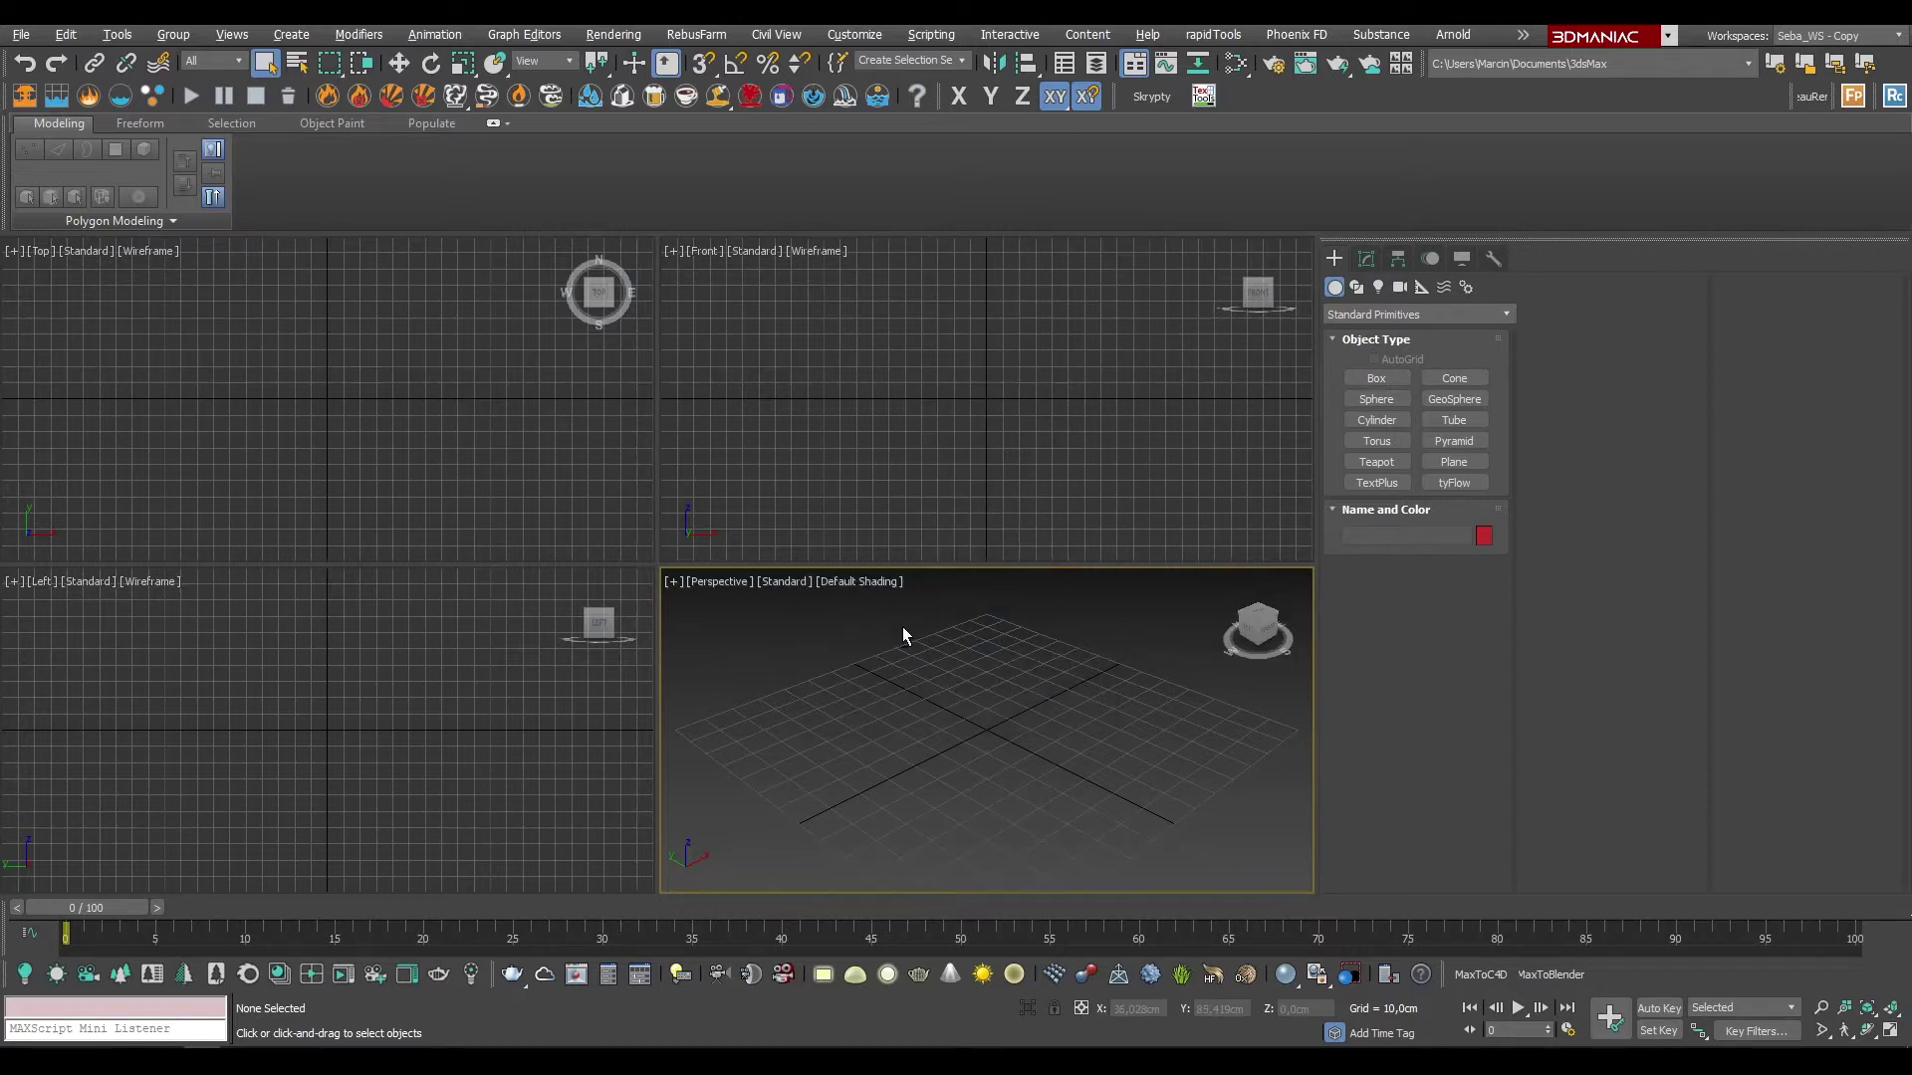
Step: Create a square 20 × 20 cm plane at the origin with one segment each way
{"action": "key", "text": "alt+w"}
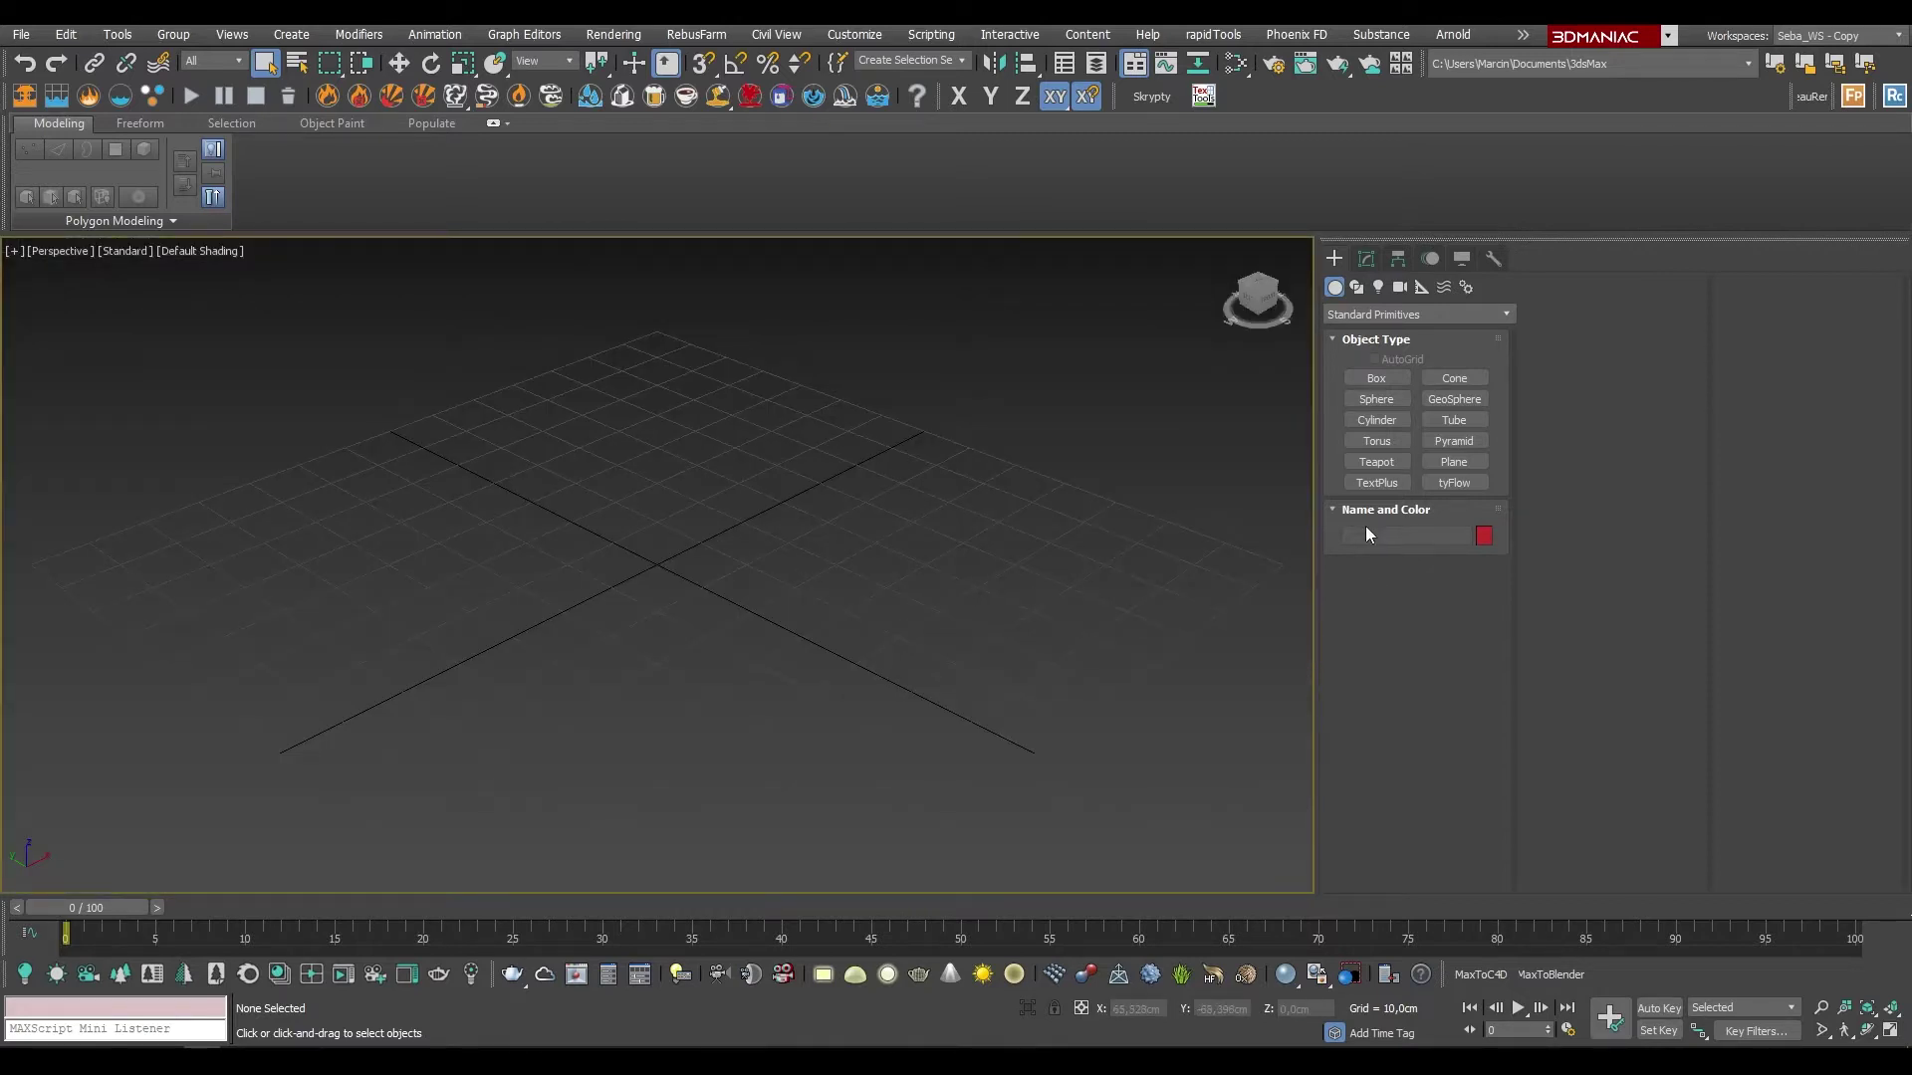
{"action": "left_click", "coordinate": [1446, 468]}
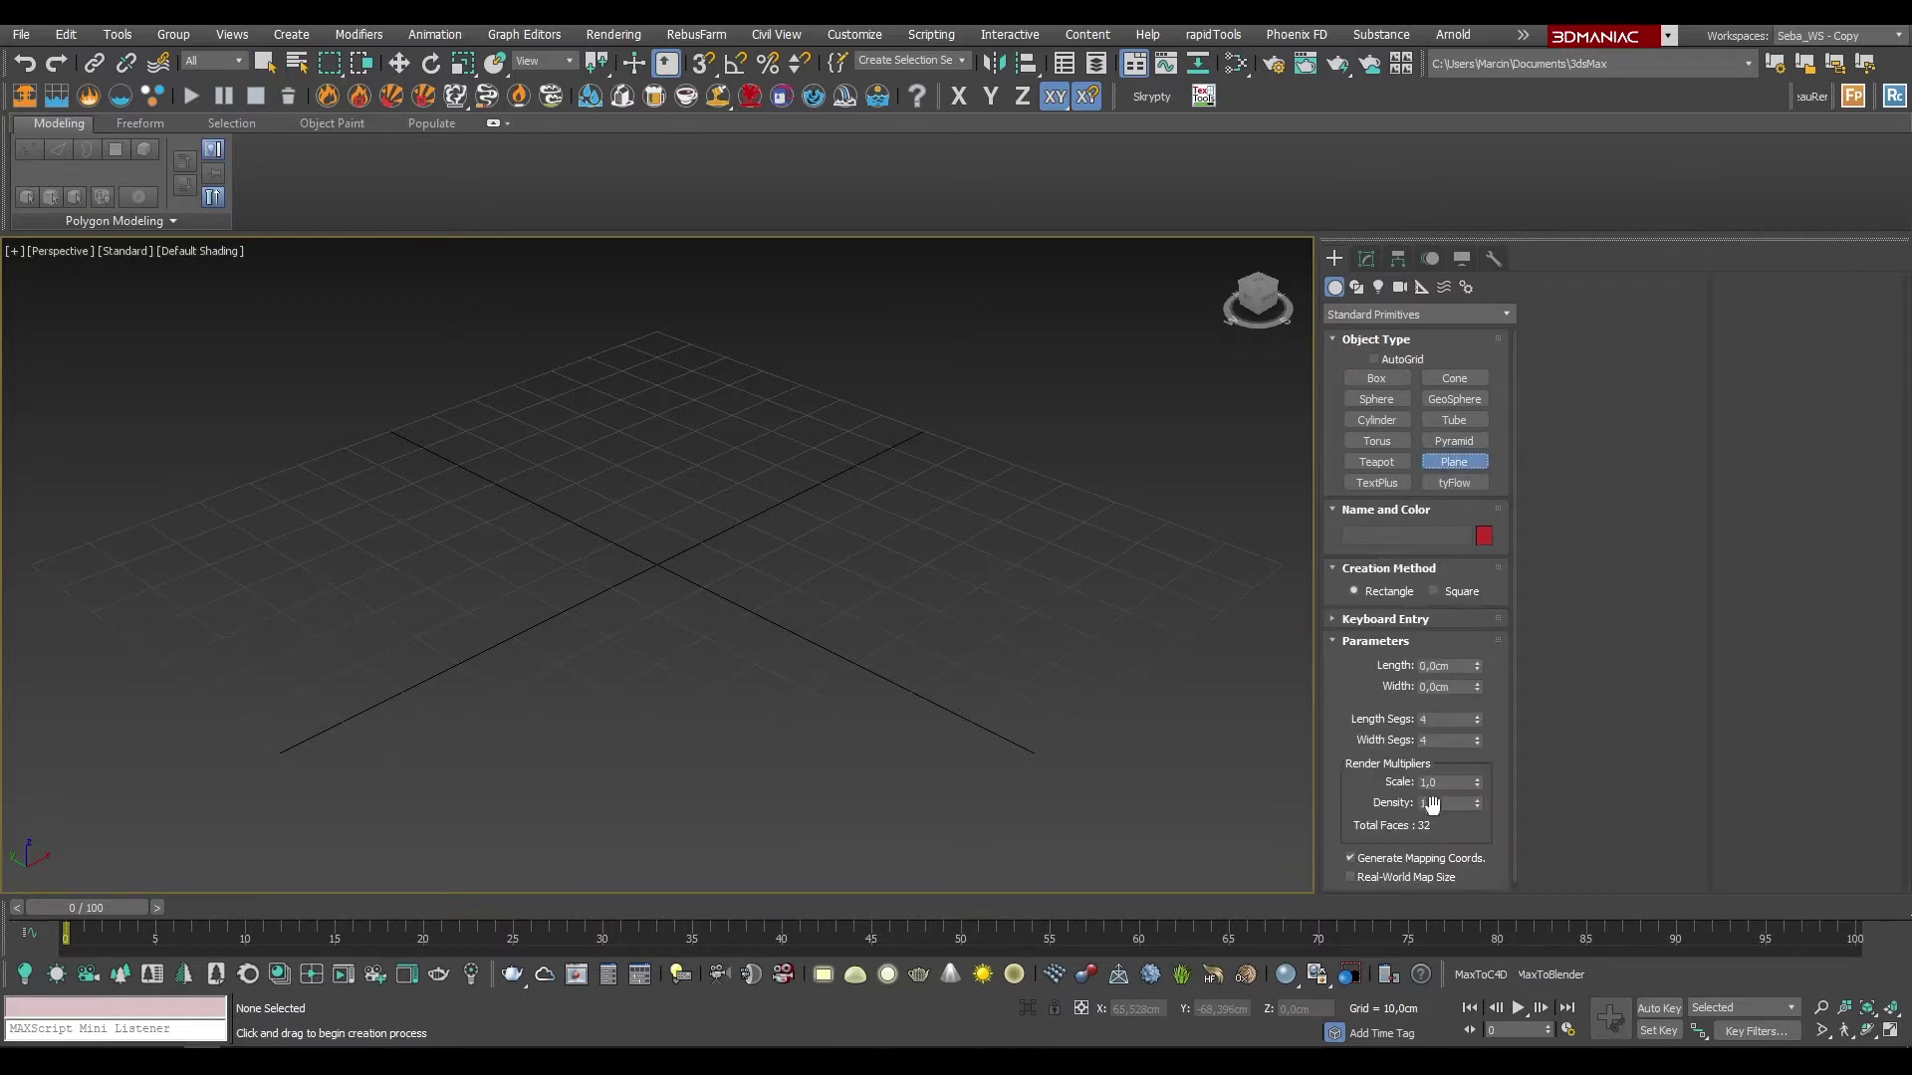
{"action": "left_click", "coordinate": [1411, 622]}
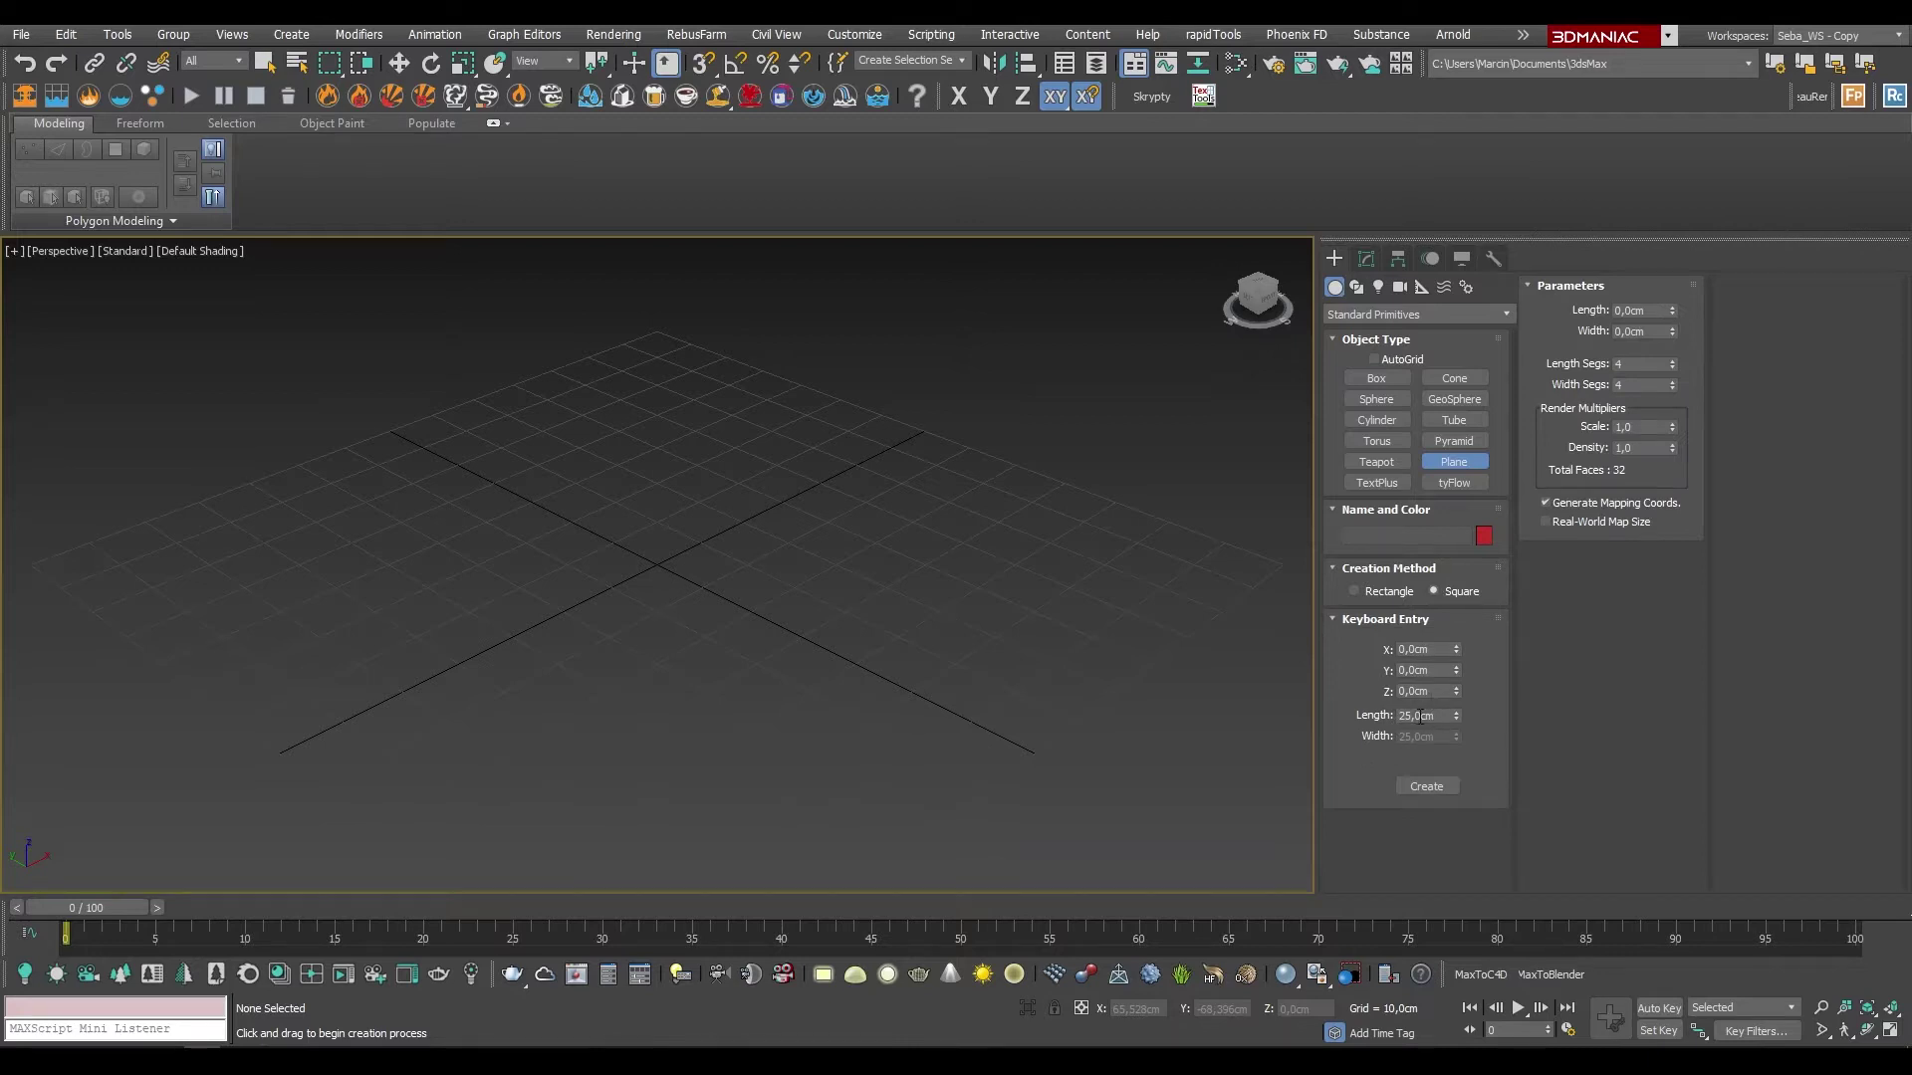
{"action": "left_click_drag", "start_coordinate": [1435, 716], "coordinate": [1401, 716]}
{"action": "type", "text": "20"}
{"action": "left_click", "coordinate": [1415, 786]}
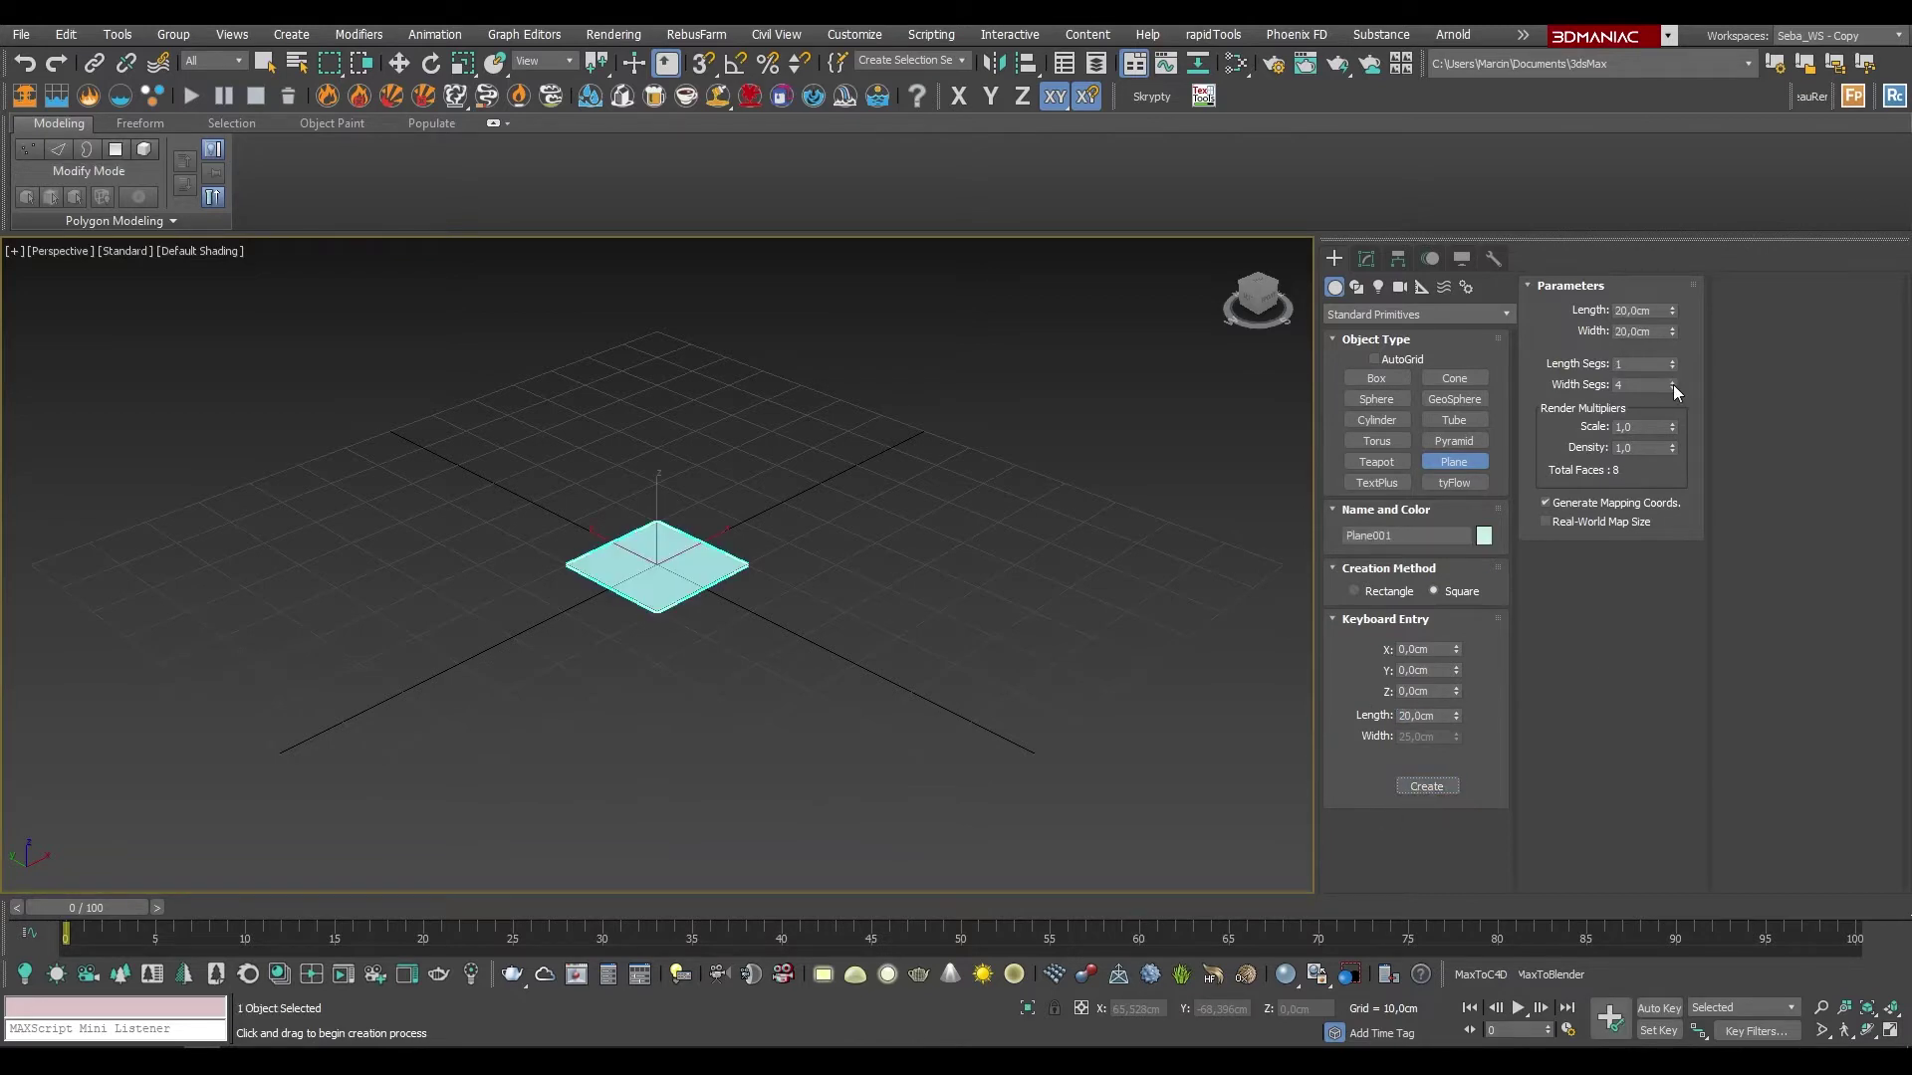
{"action": "key", "text": "z"}
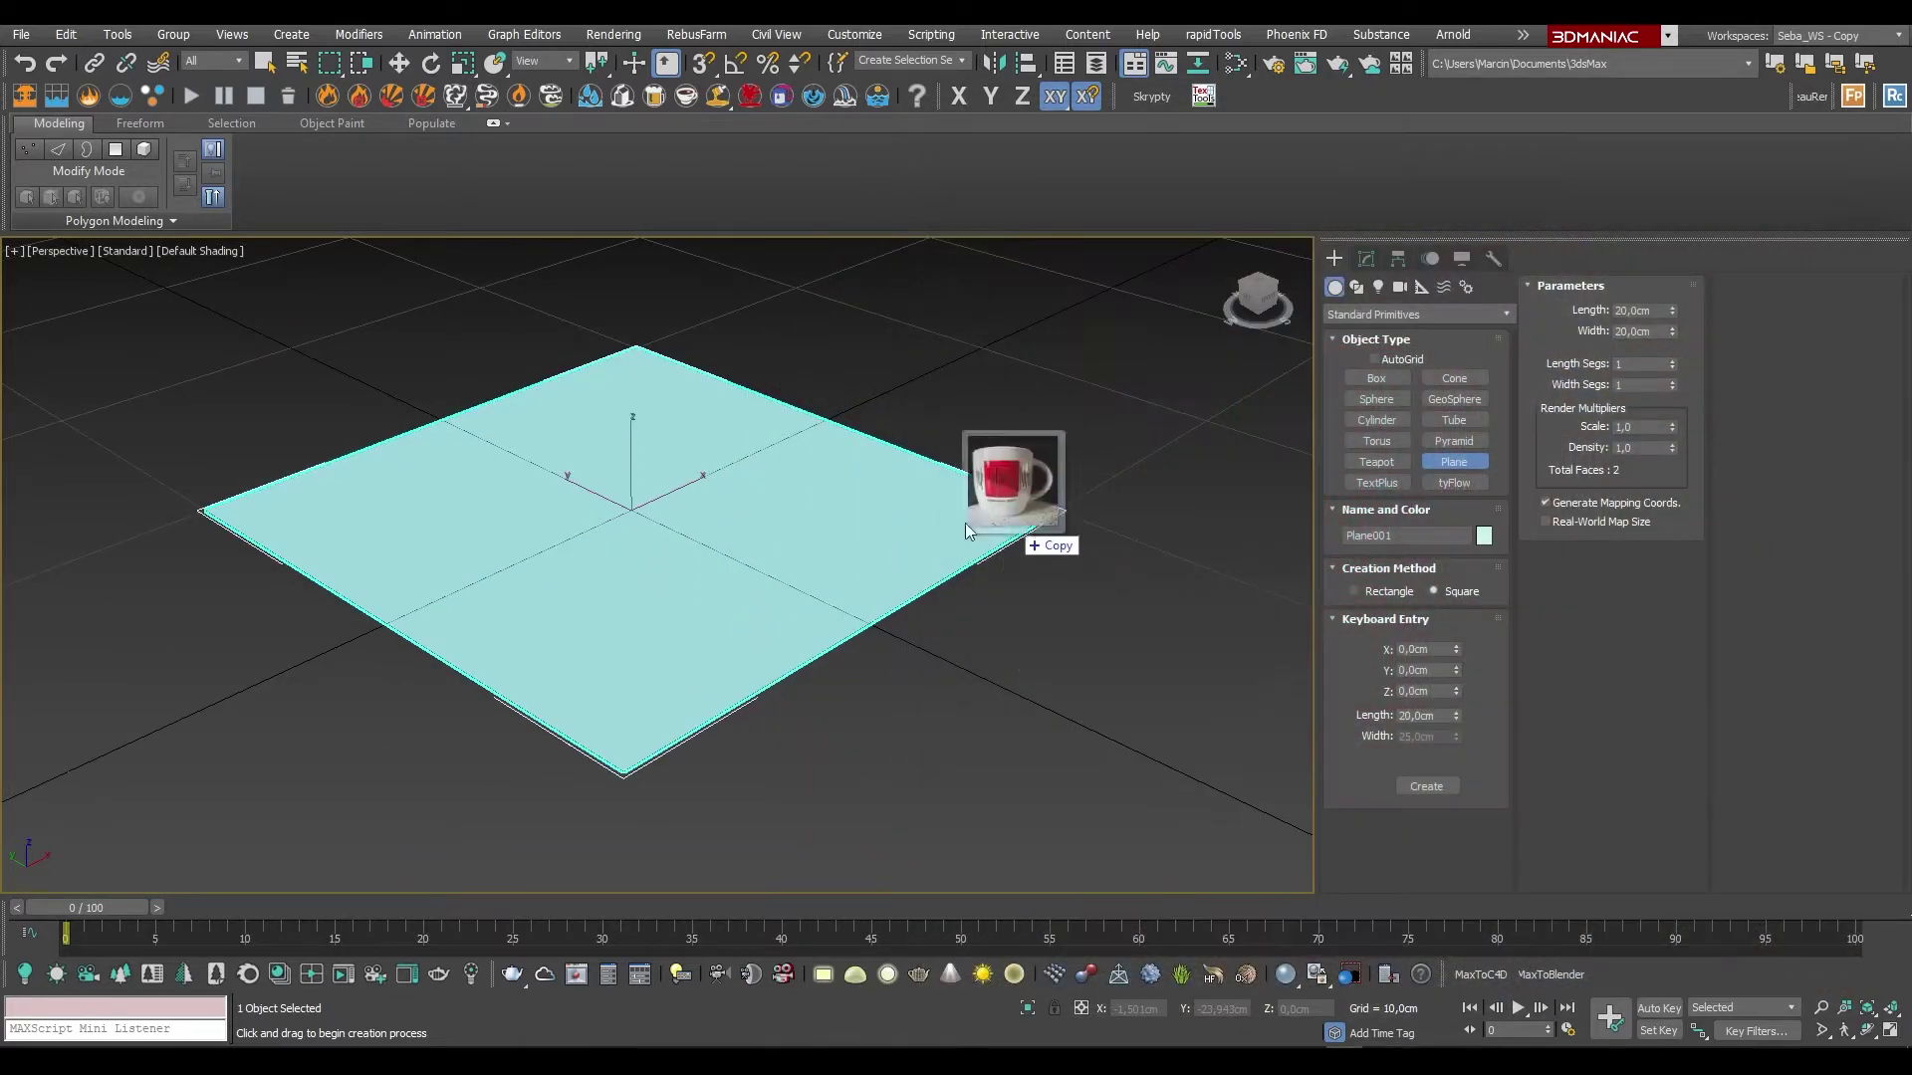
Step: Drop the mug reference photo onto the plane as its texture
{"action": "mouse_move", "coordinate": [965, 522]}
{"action": "left_mouse_down"}
{"action": "mouse_move", "coordinate": [619, 582]}
{"action": "mouse_move", "coordinate": [620, 603]}
{"action": "left_mouse_up"}
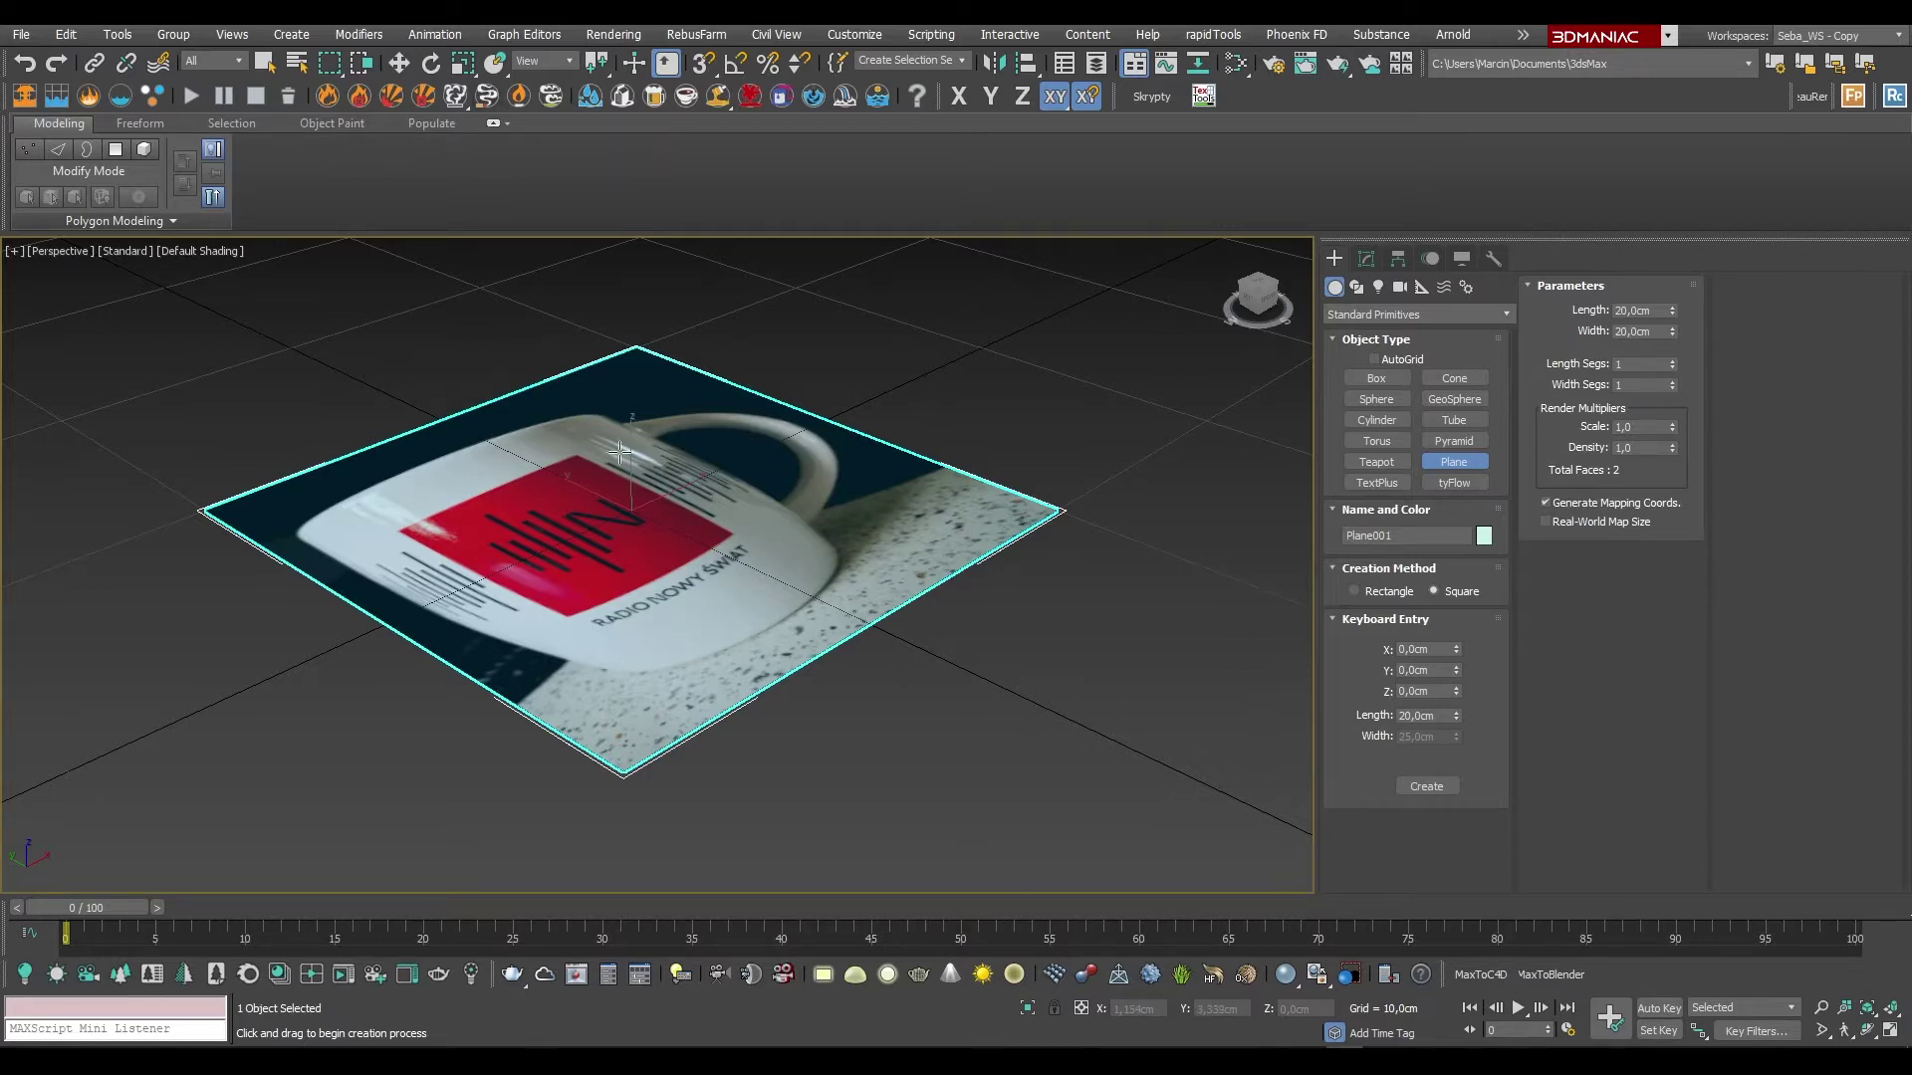
Step: Stand the photo plane upright, rotating it 90° about X with angle snap
{"action": "left_click", "coordinate": [431, 64]}
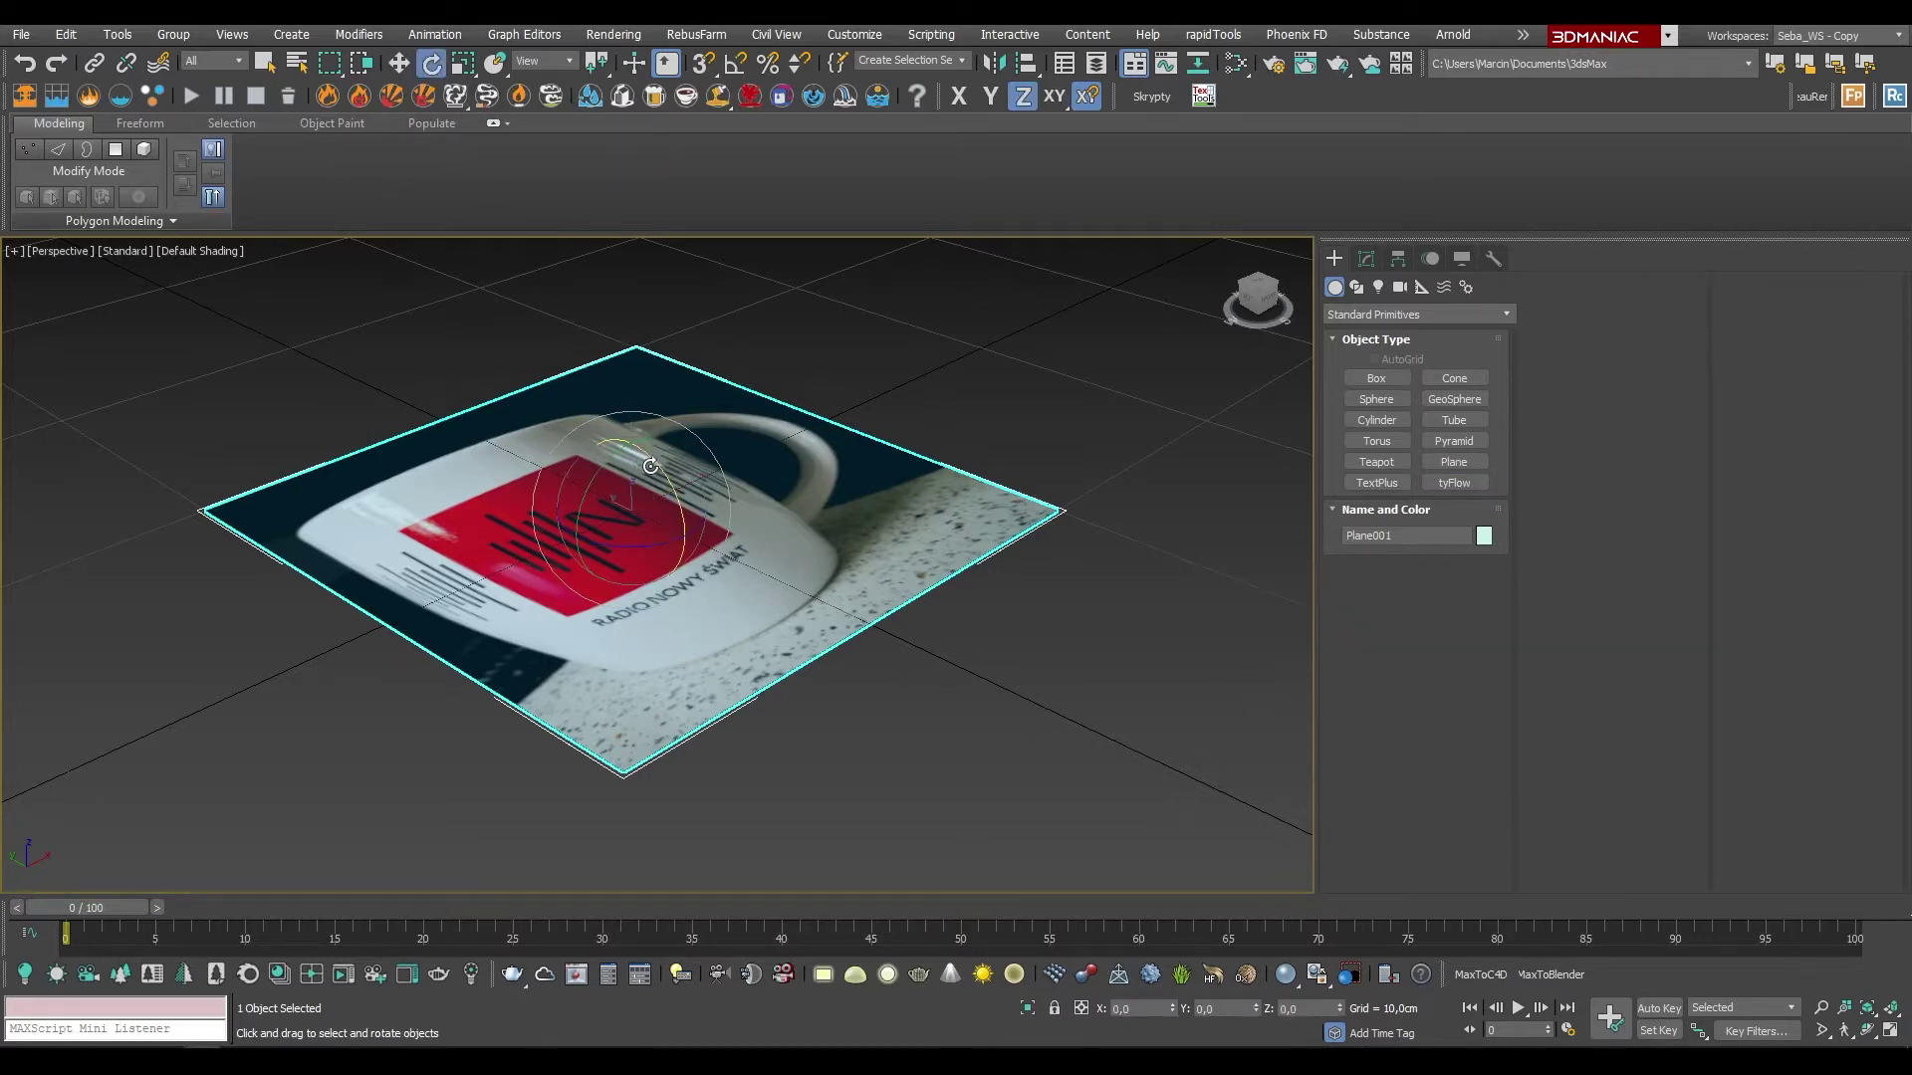
{"action": "key", "text": "a"}
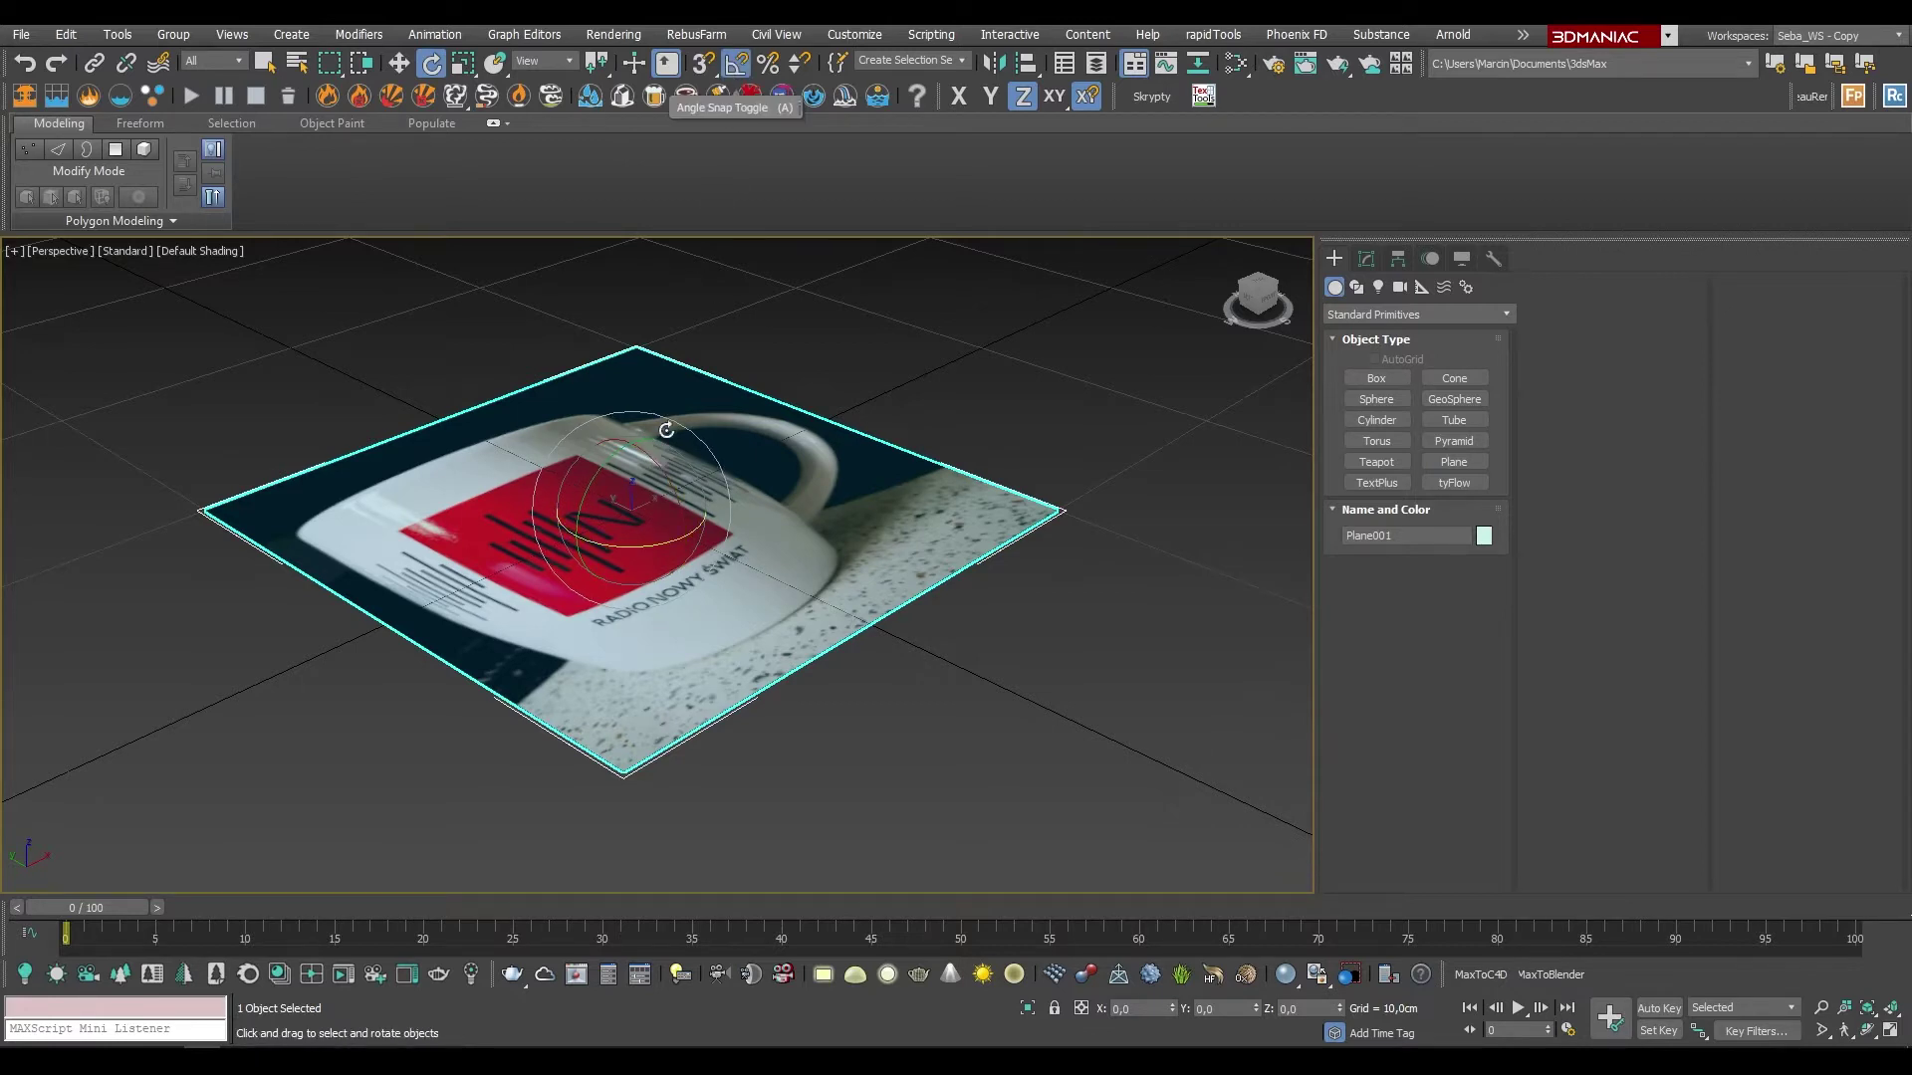
{"action": "mouse_move", "coordinate": [655, 460]}
{"action": "left_mouse_down"}
{"action": "mouse_move", "coordinate": [680, 554]}
{"action": "mouse_move", "coordinate": [738, 525]}
{"action": "left_mouse_up"}
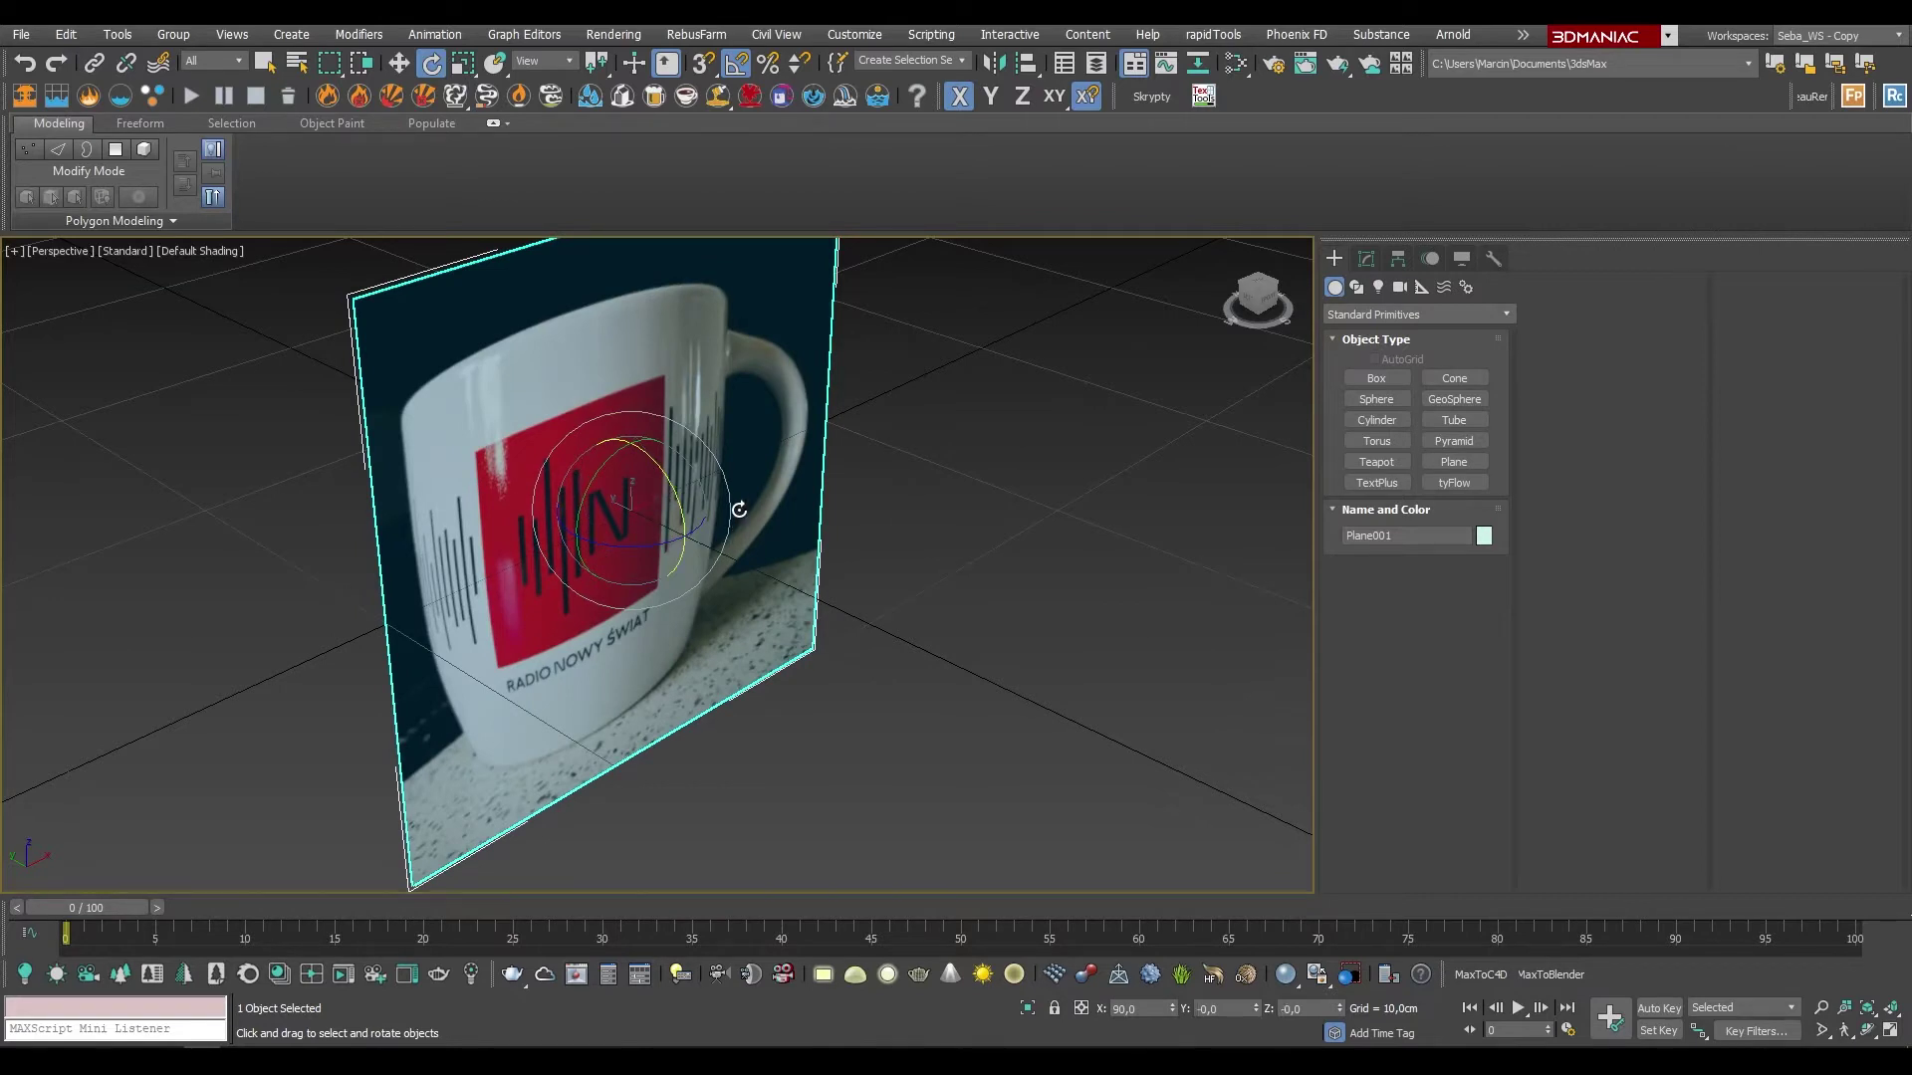
Step: Show the plane face-on in a shaded Front view and move it up and right
{"action": "key", "text": "f"}
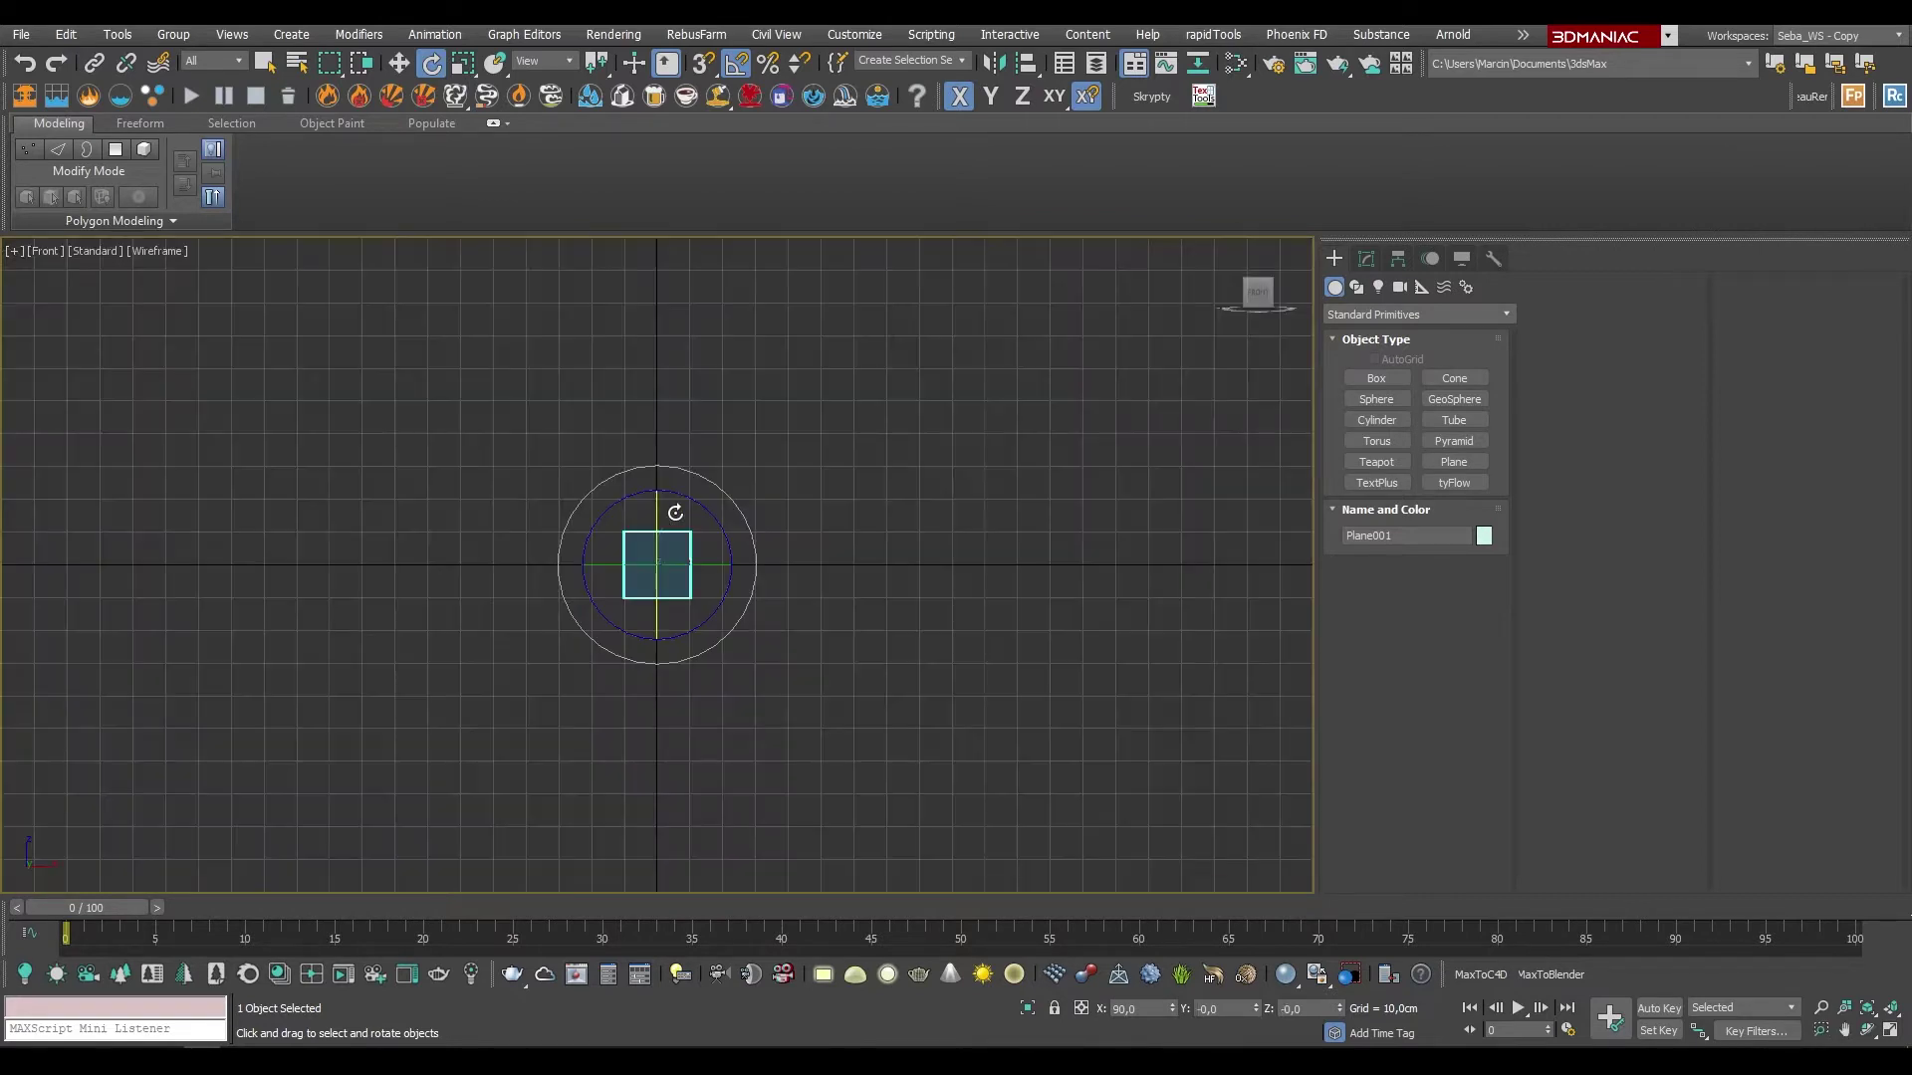
{"action": "key", "text": "F3"}
{"action": "scroll", "coordinate": [657, 562], "scroll_direction": "up", "scroll_amount": 3}
{"action": "scroll", "coordinate": [659, 570], "scroll_direction": "up", "scroll_amount": 2}
{"action": "scroll", "coordinate": [637, 572], "scroll_direction": "up", "scroll_amount": 3}
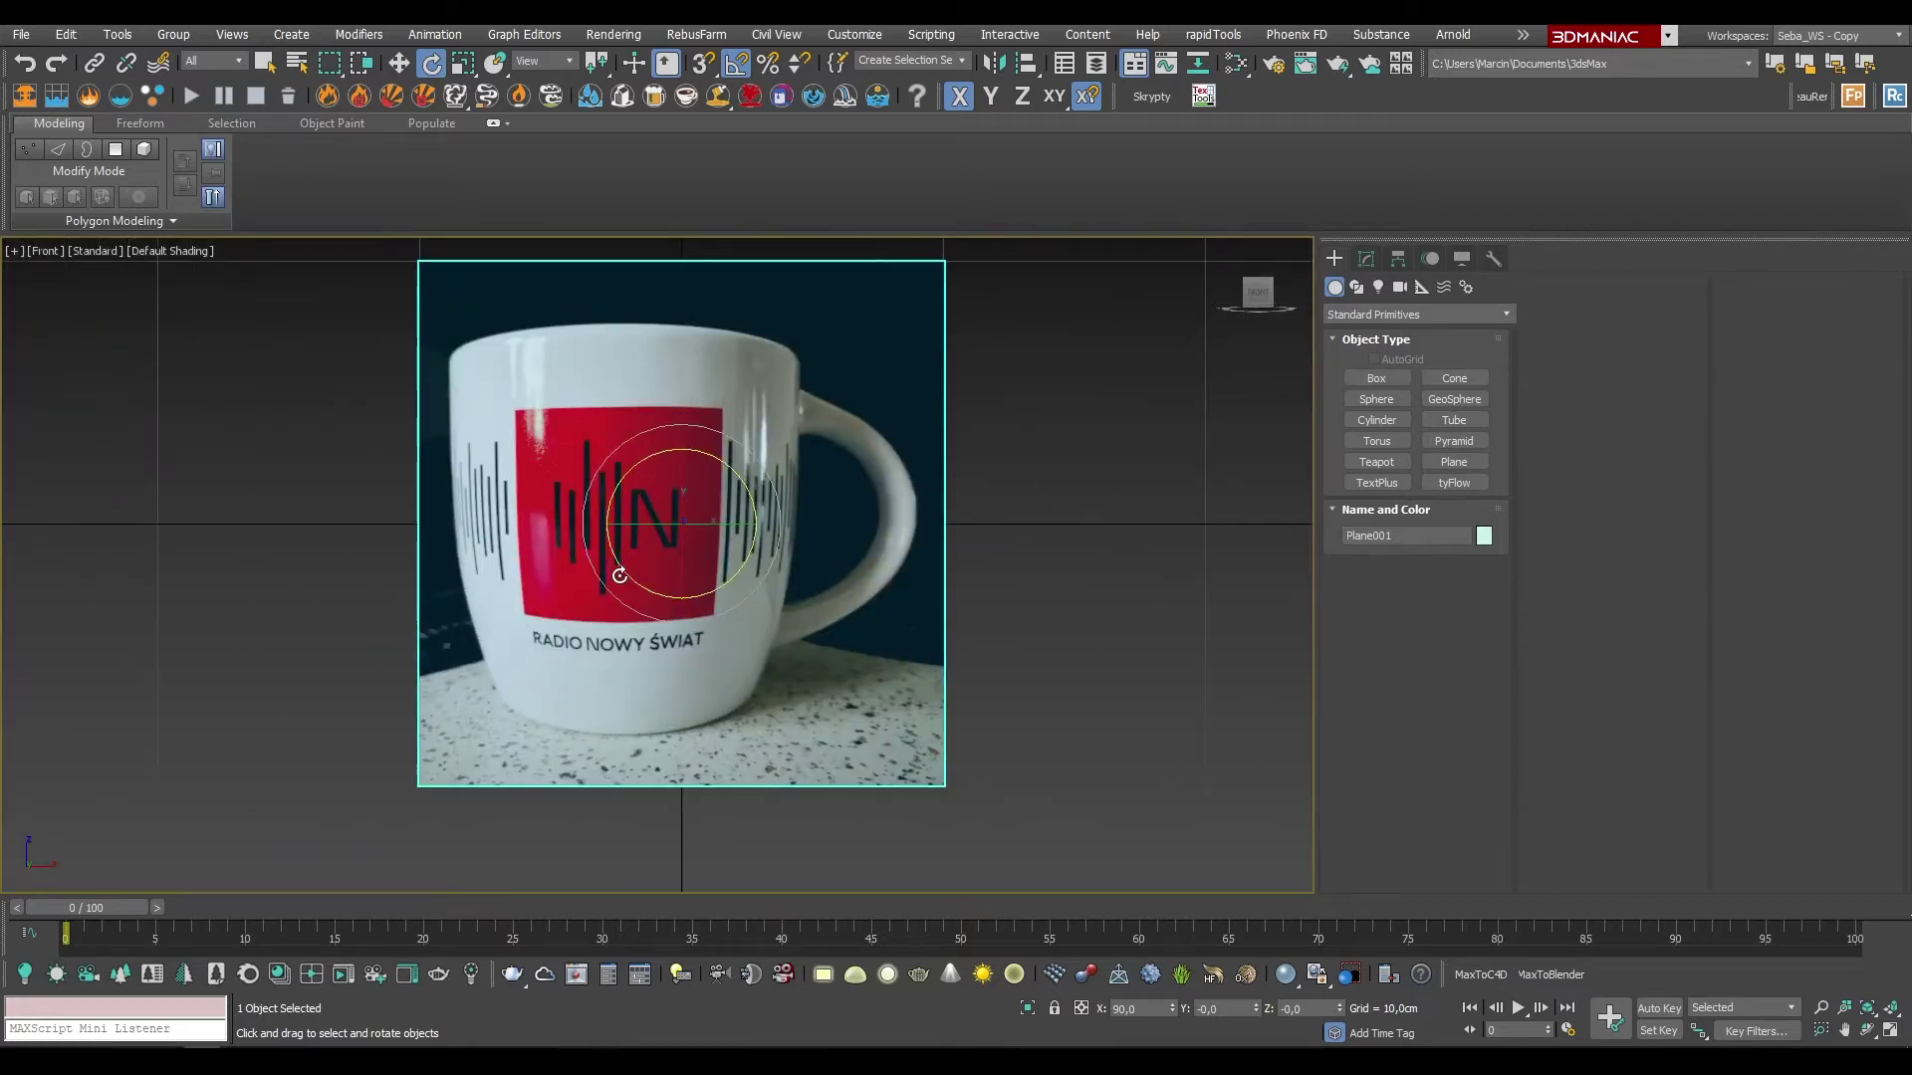
{"action": "key", "text": "w"}
{"action": "mouse_move", "coordinate": [710, 500]}
{"action": "left_mouse_down"}
{"action": "mouse_move", "coordinate": [787, 296]}
{"action": "mouse_move", "coordinate": [766, 292]}
{"action": "left_mouse_up"}
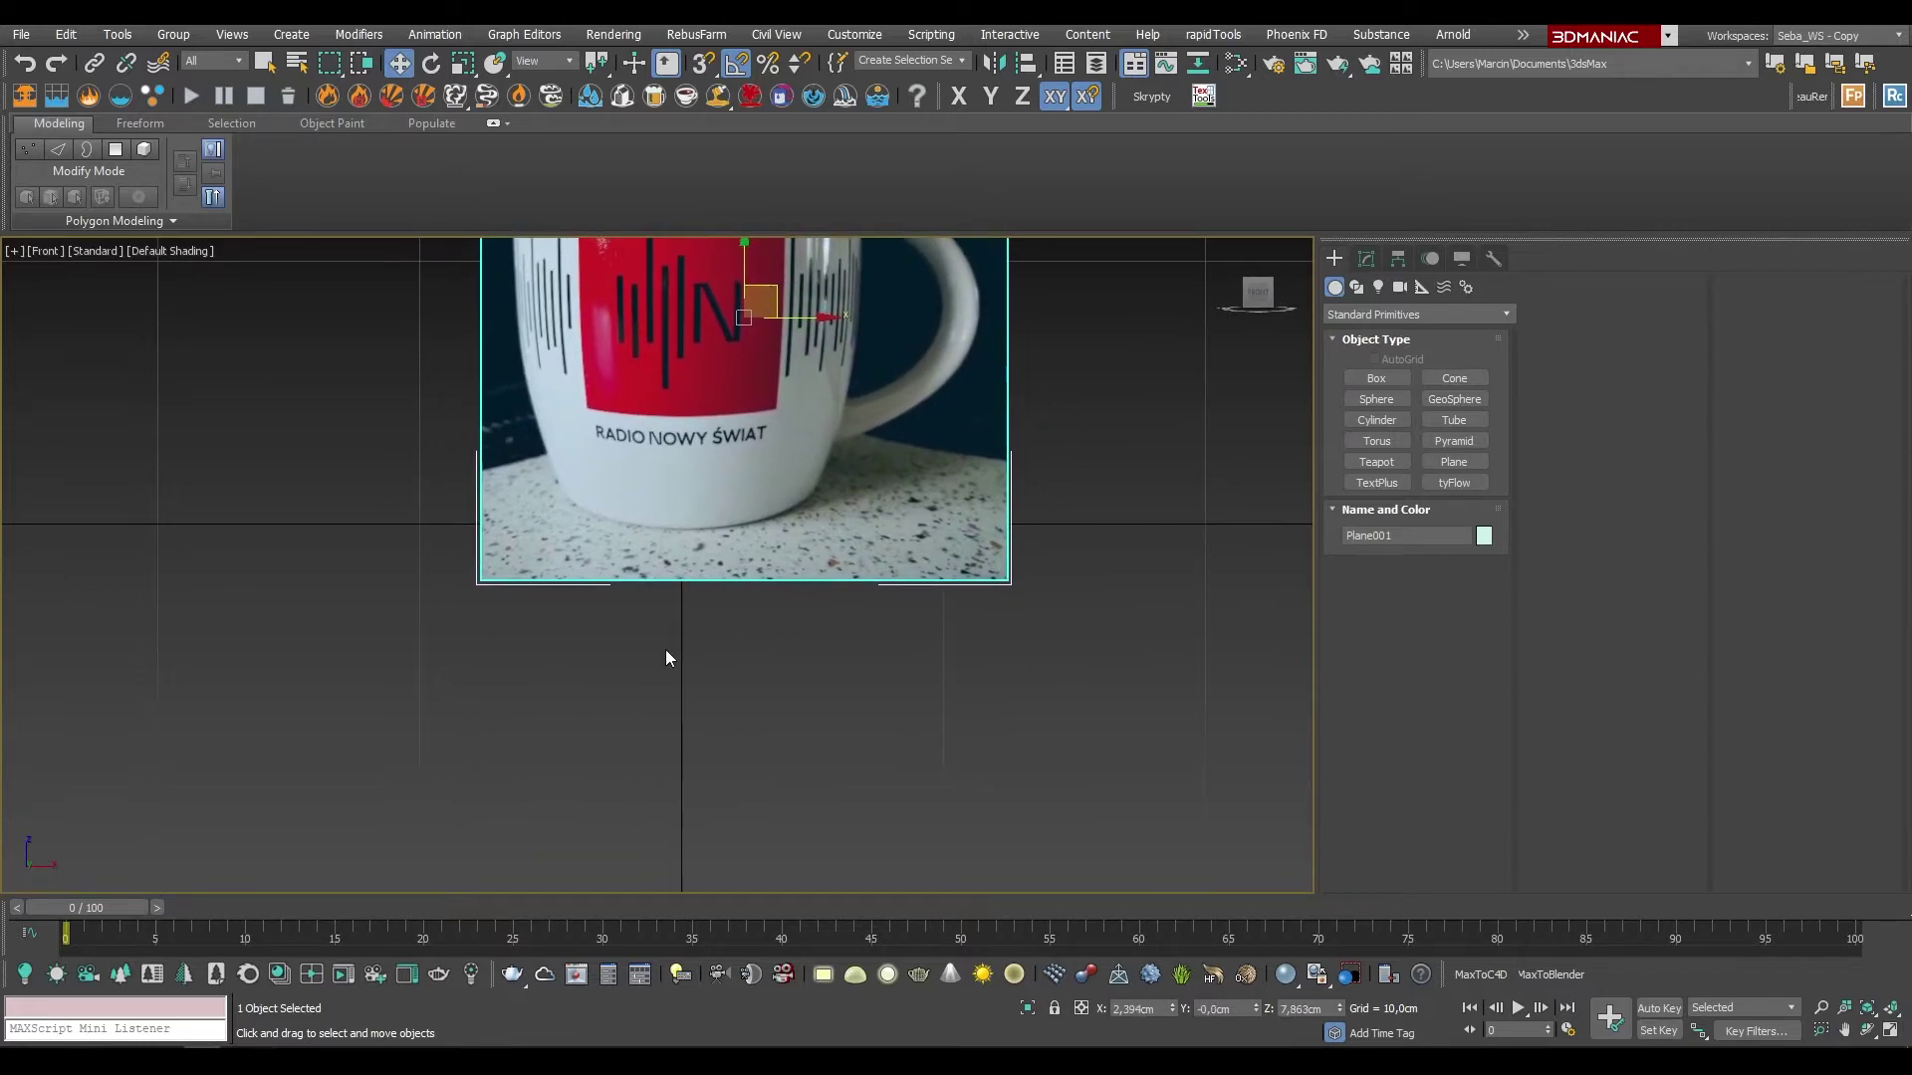
Step: Nudge the mug plane to about 2.278, 9.562, 6.95 cm, ending in Front view
{"action": "scroll", "coordinate": [678, 763], "scroll_direction": "down", "scroll_amount": 1}
{"action": "scroll", "coordinate": [668, 703], "scroll_direction": "down", "scroll_amount": 1}
{"action": "scroll", "coordinate": [661, 518], "scroll_direction": "up", "scroll_amount": 2}
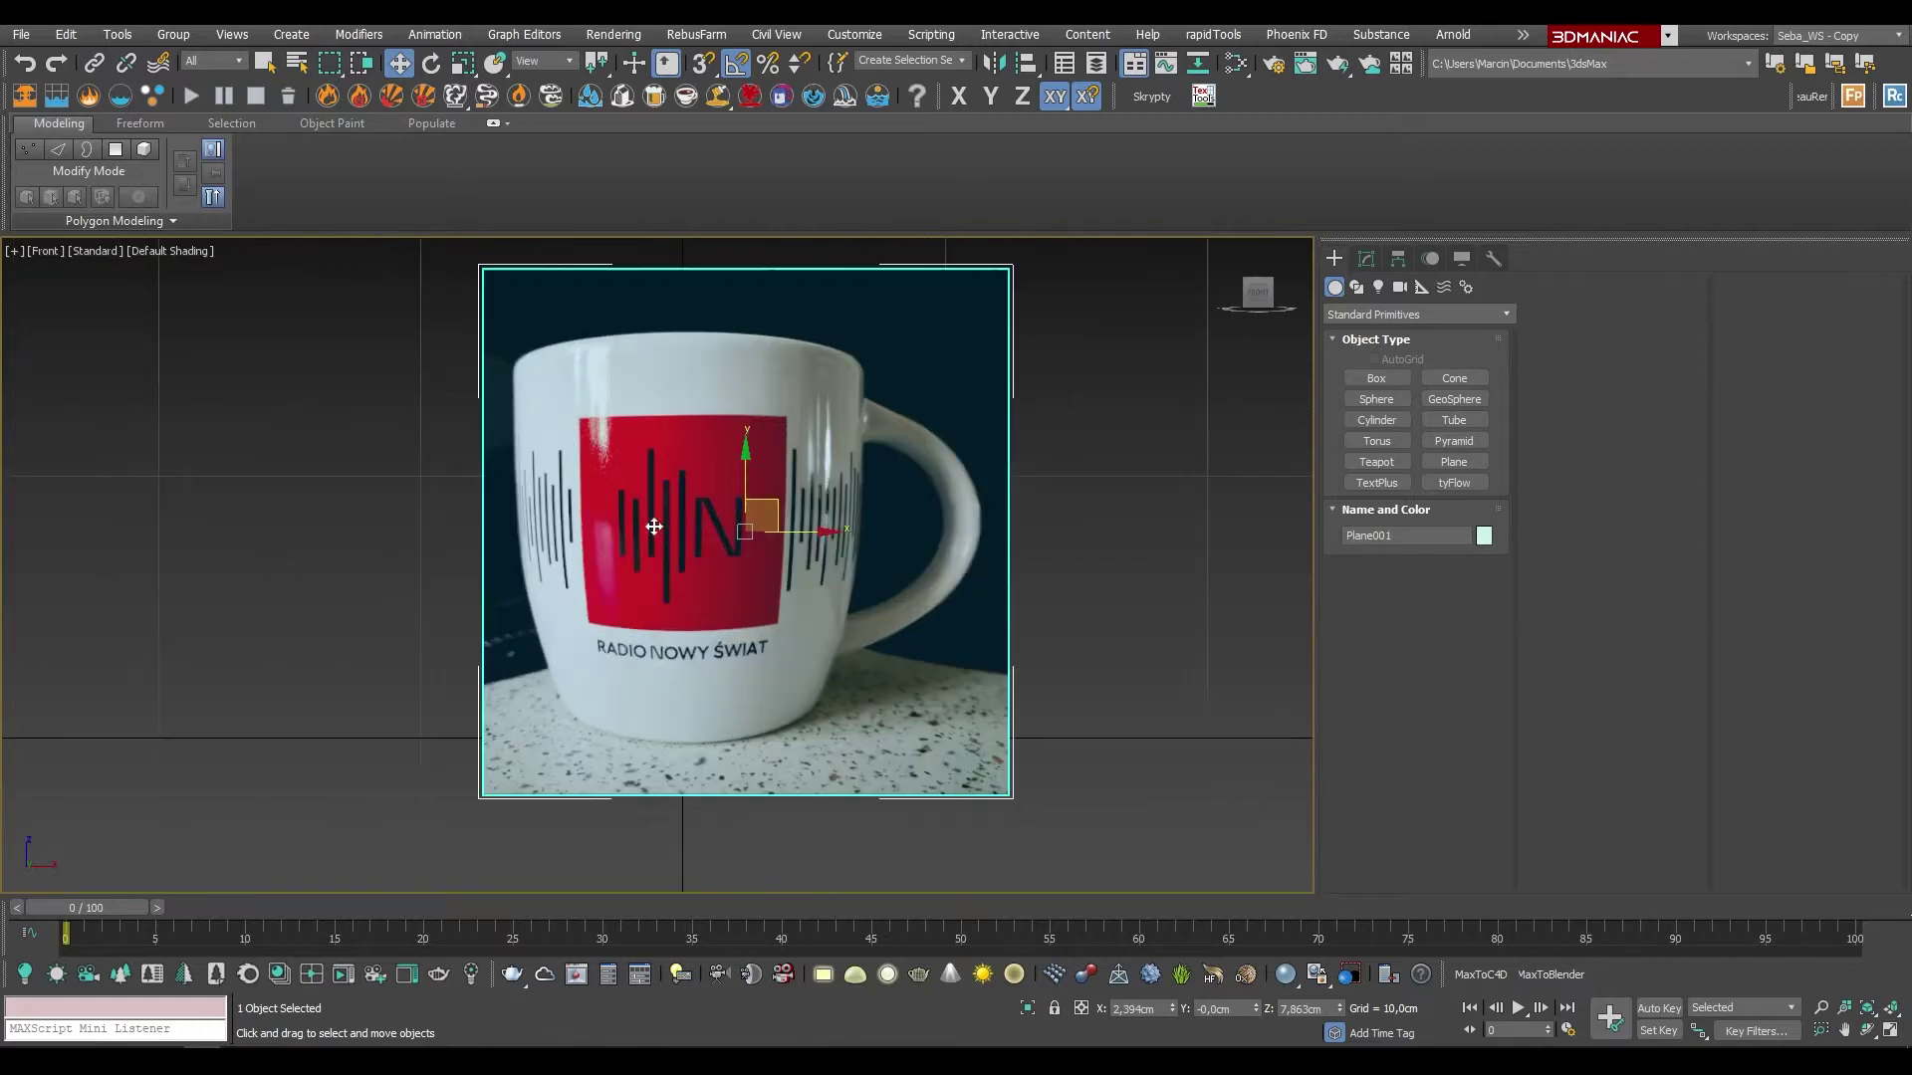
{"action": "left_click_drag", "start_coordinate": [802, 541], "coordinate": [817, 533]}
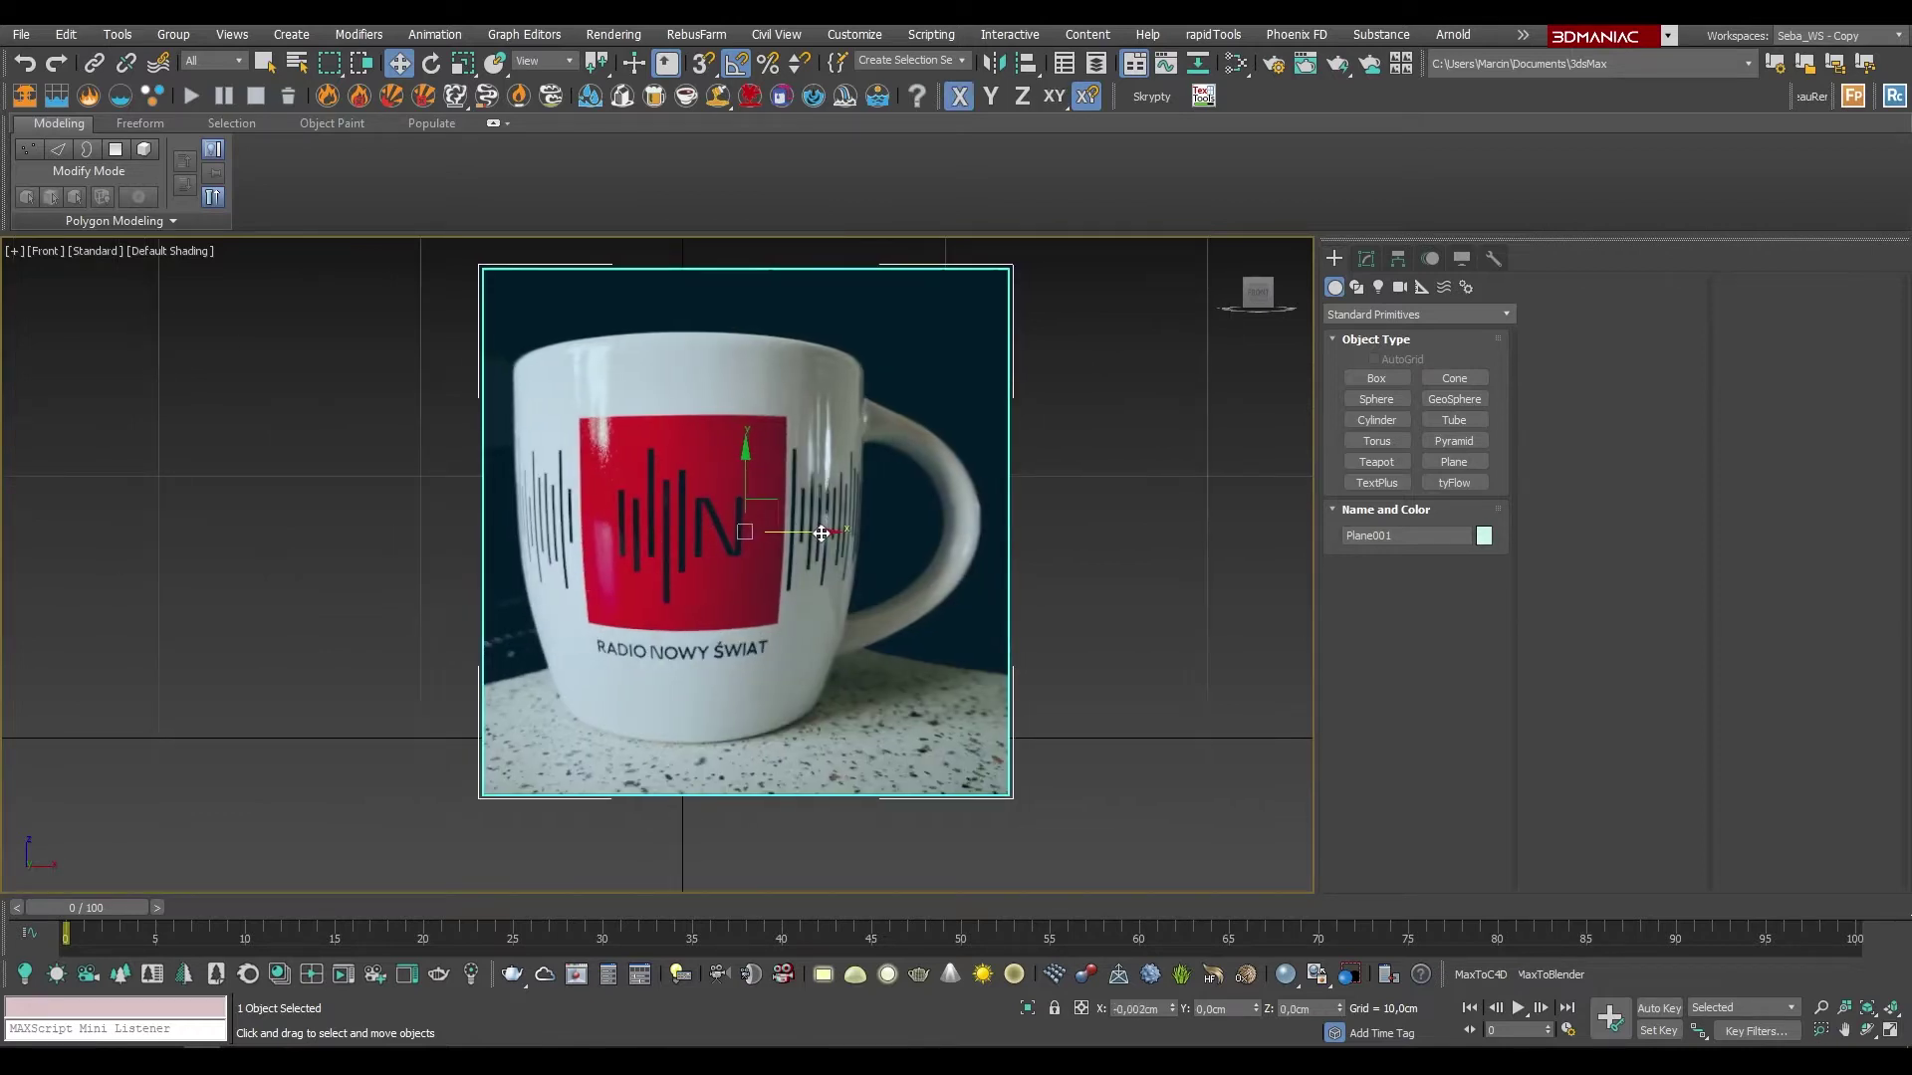
{"action": "left_click_drag", "start_coordinate": [741, 473], "coordinate": [740, 495]}
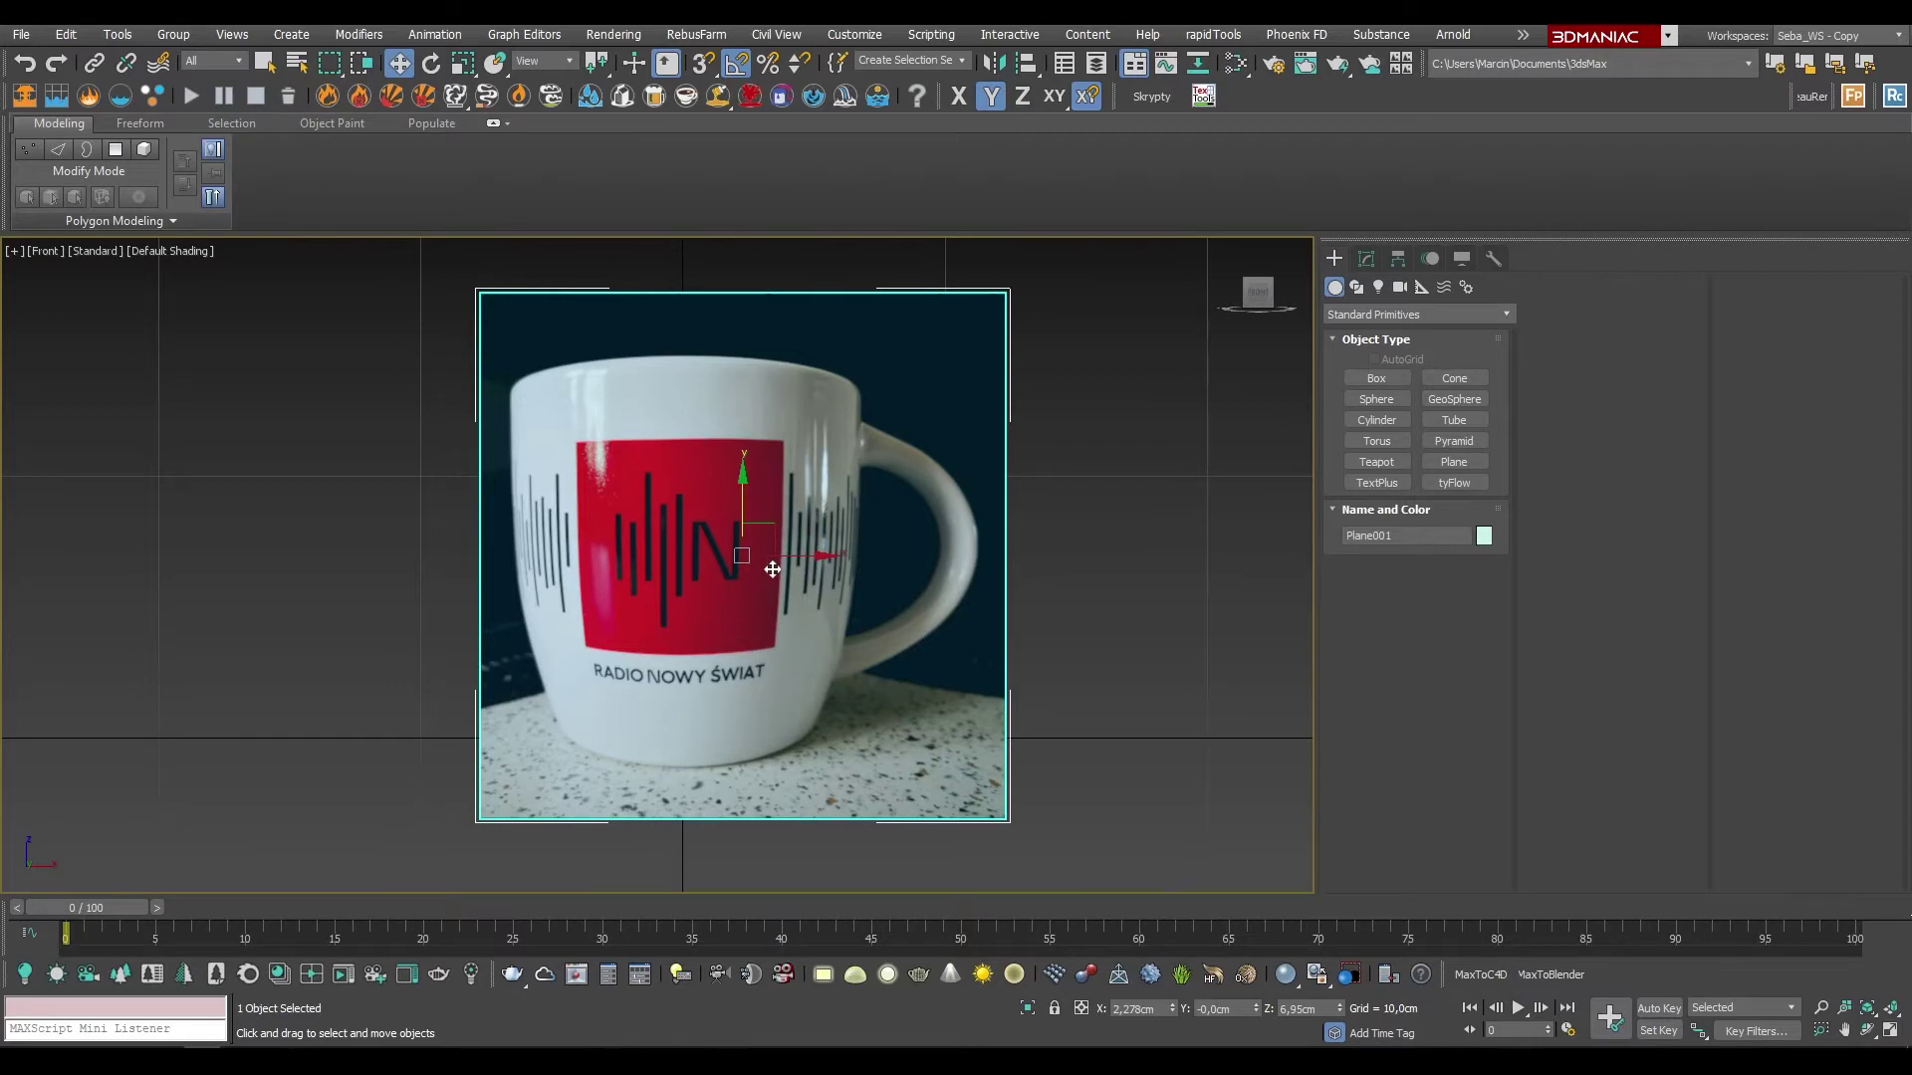
{"action": "middle_click_drag", "start_coordinate": [720, 622], "coordinate": [809, 636], "text": "alt"}
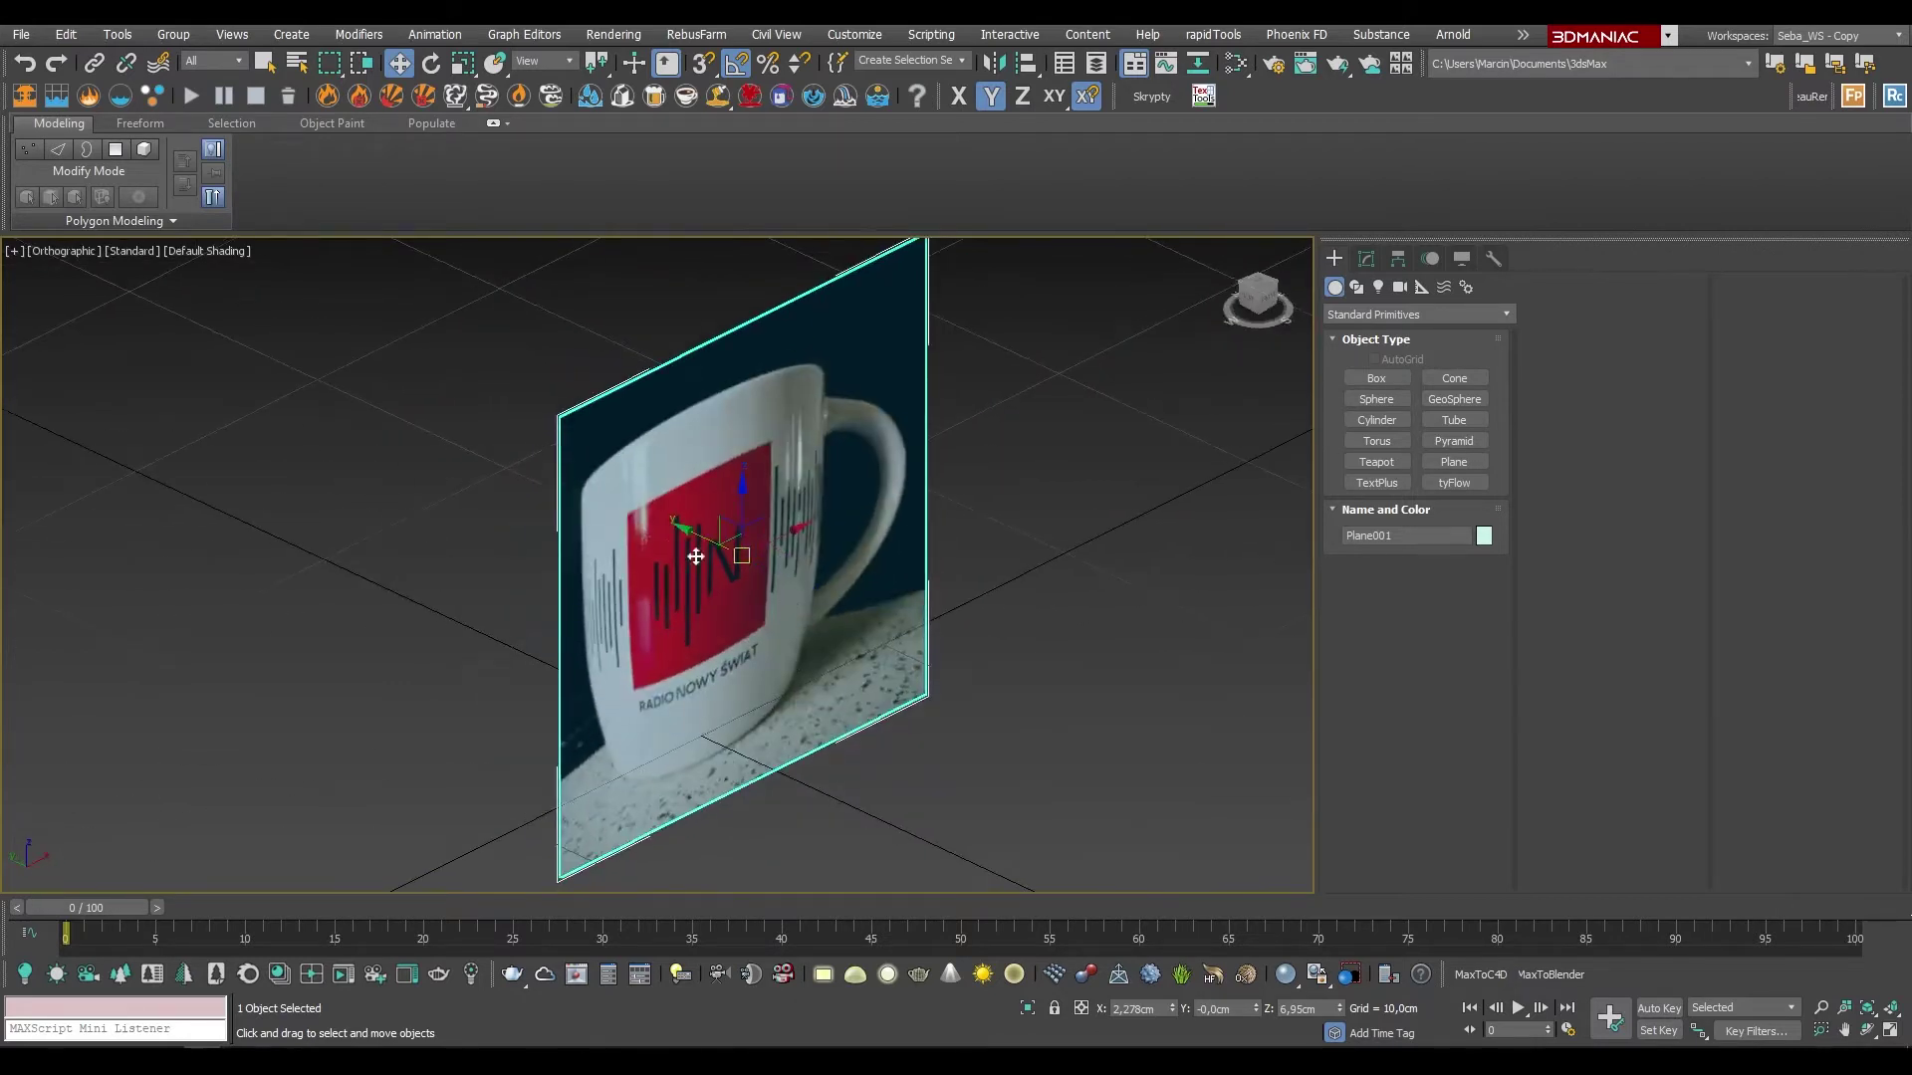
{"action": "left_click_drag", "start_coordinate": [704, 557], "coordinate": [523, 474]}
{"action": "middle_click_drag", "start_coordinate": [739, 558], "coordinate": [661, 531], "text": "alt"}
{"action": "left_click", "coordinate": [1259, 297]}
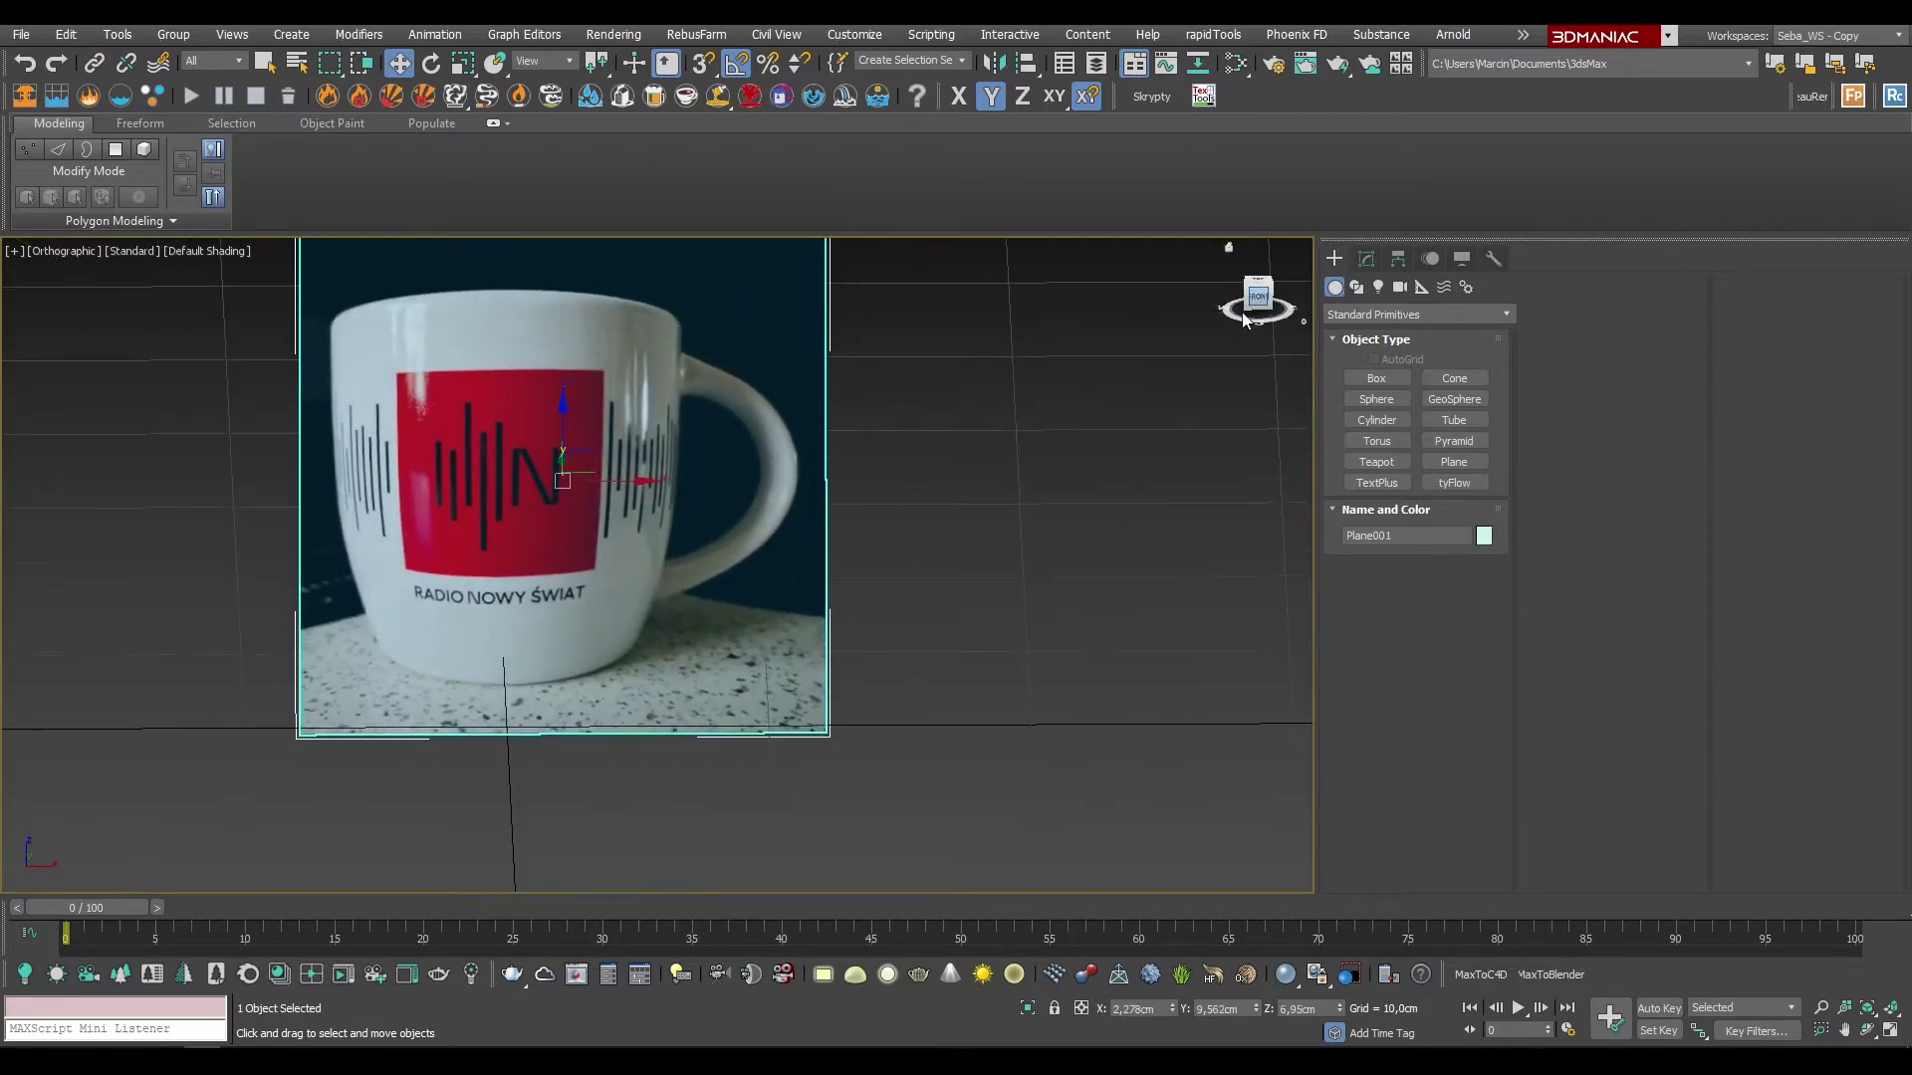
{"action": "scroll", "coordinate": [553, 655], "scroll_direction": "up", "scroll_amount": 2}
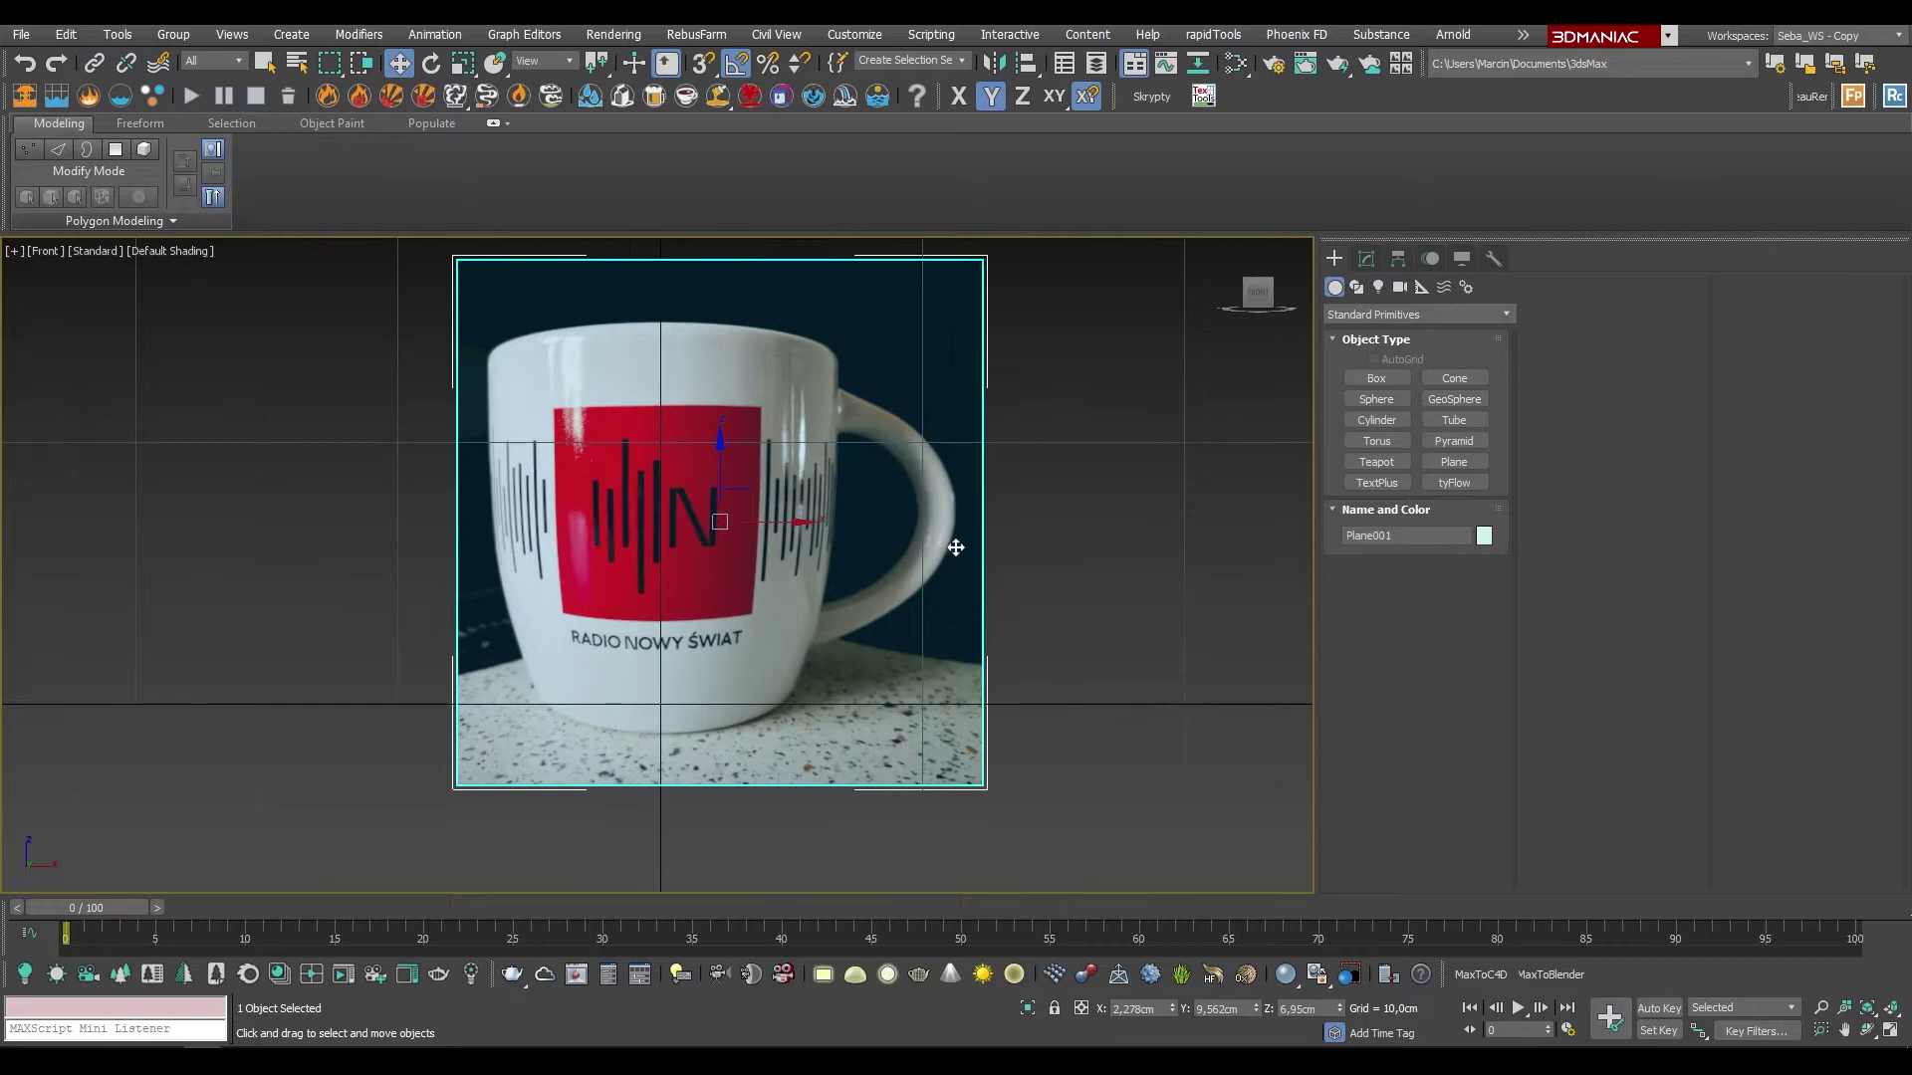
Step: Freeze the mug plane with Show Frozen in Gray turned off
{"action": "right_click", "coordinate": [928, 466]}
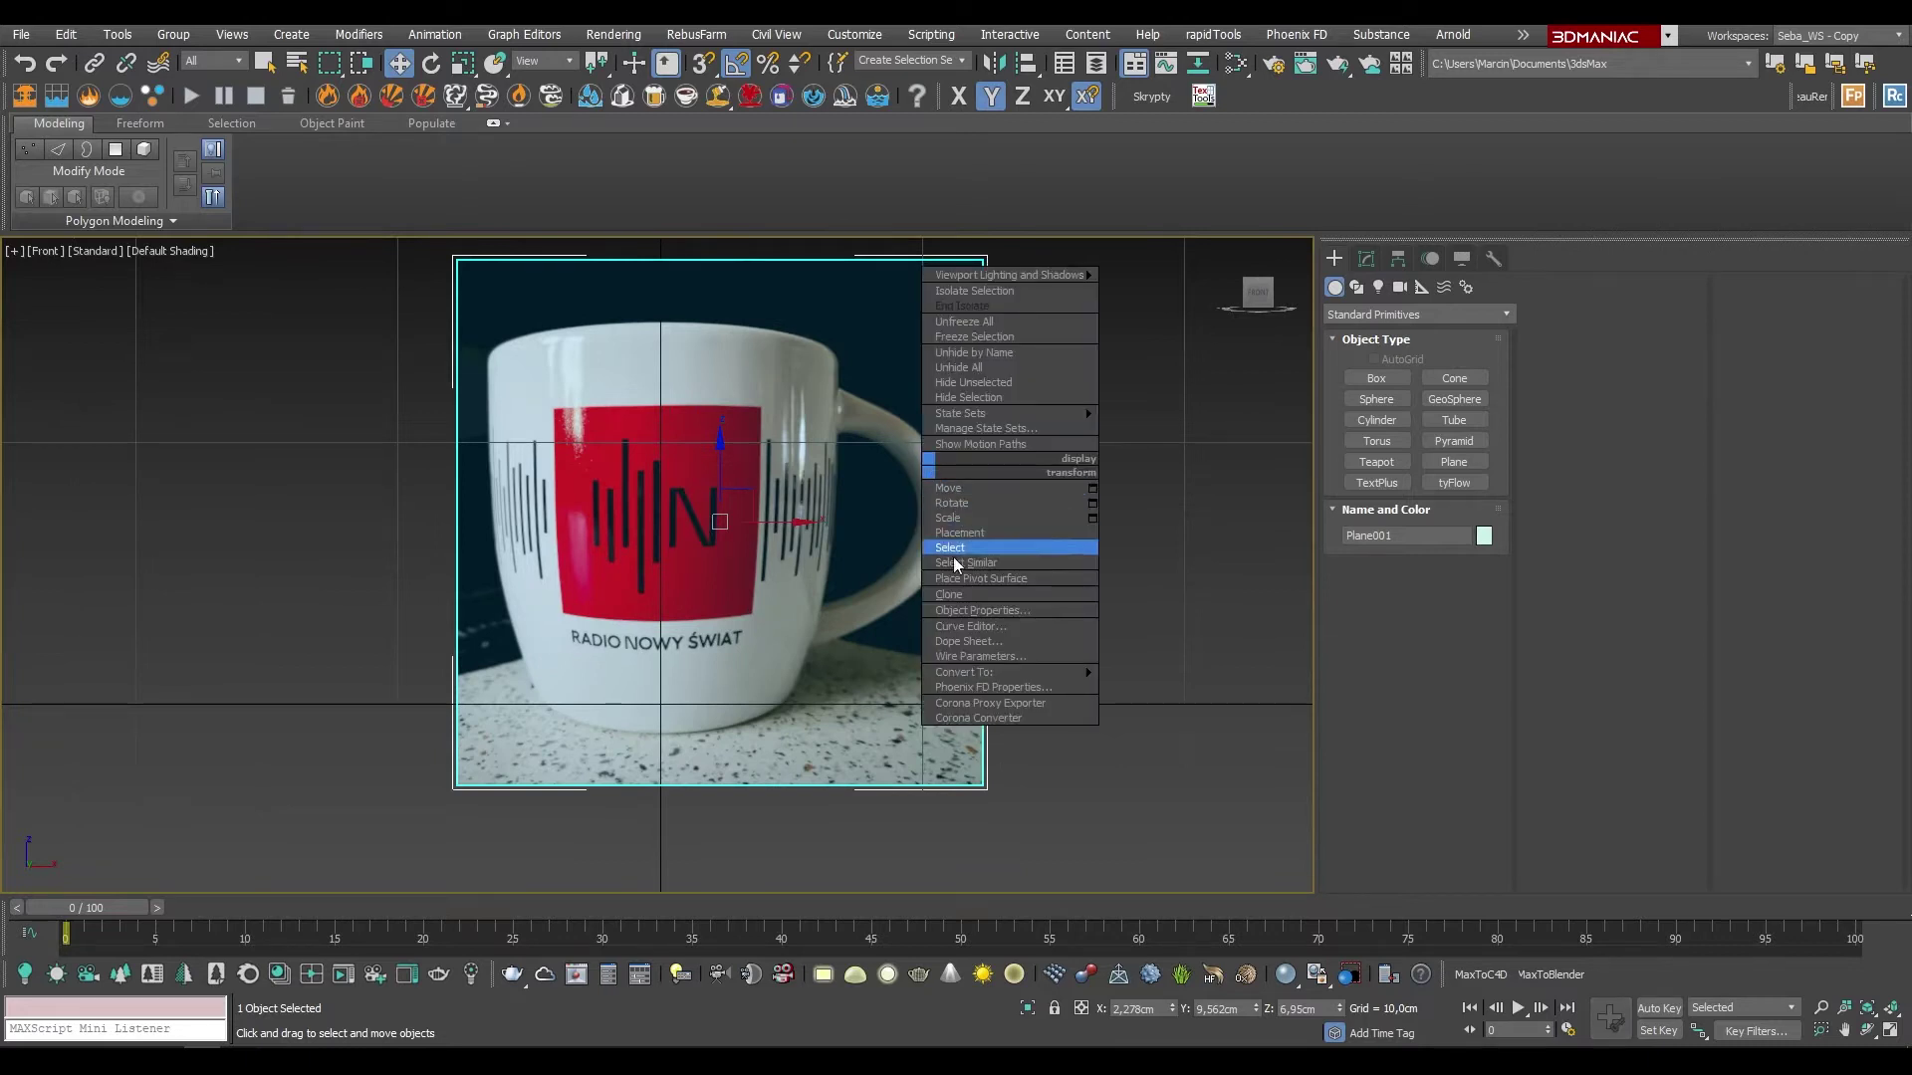
{"action": "left_click", "coordinate": [945, 612]}
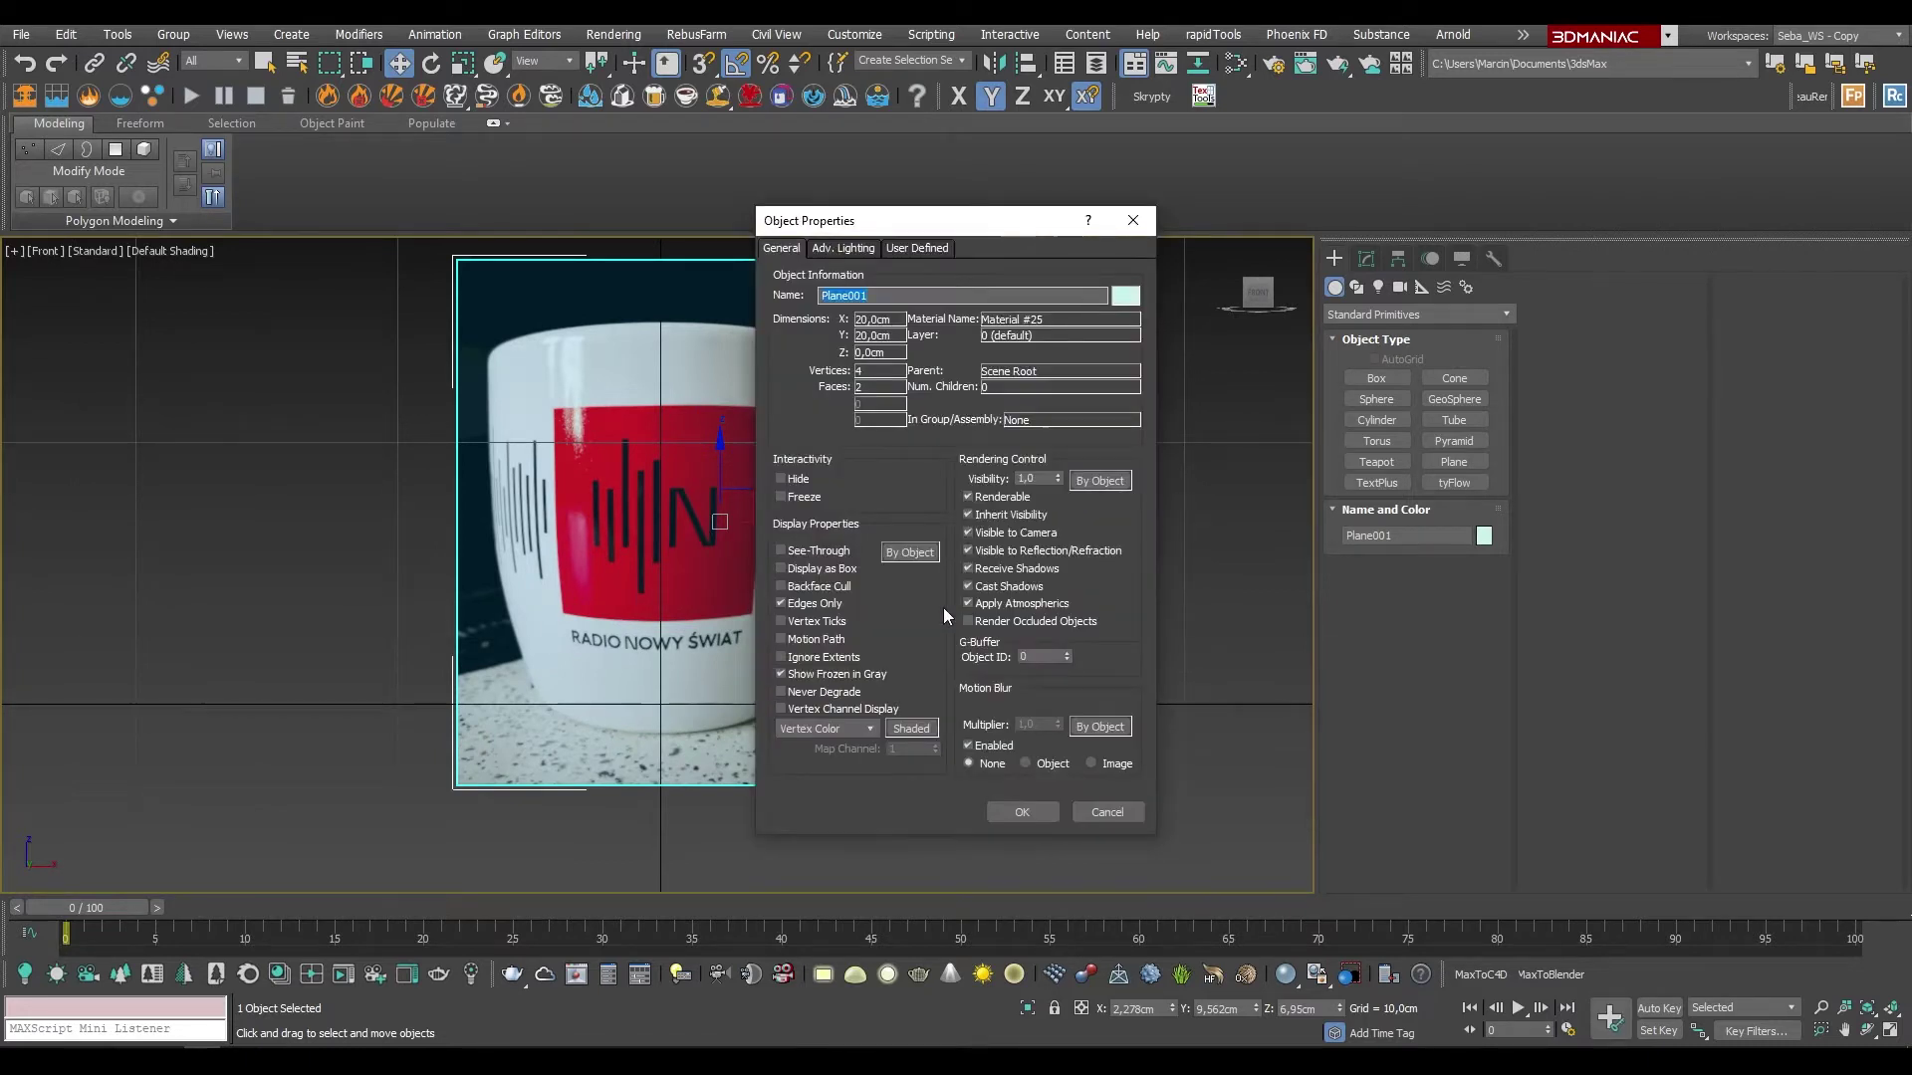
{"action": "left_click", "coordinate": [818, 674]}
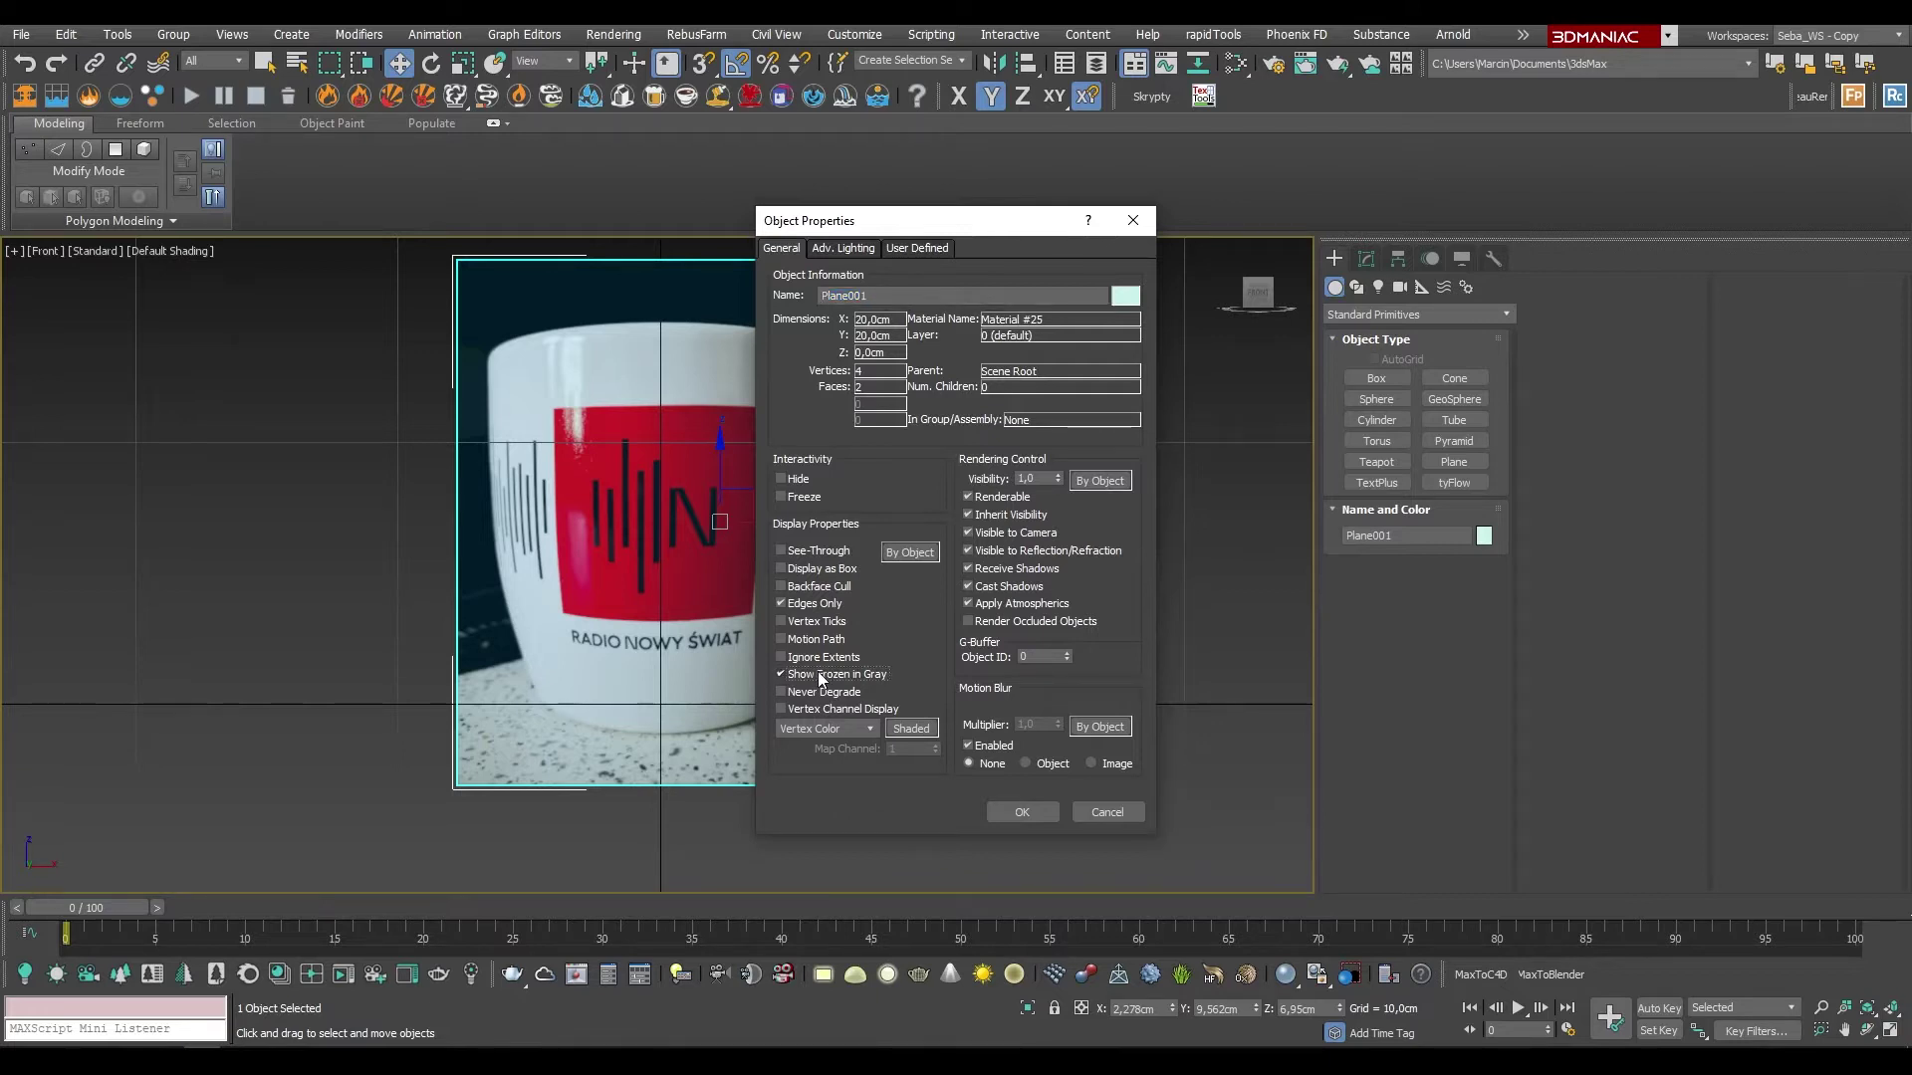
{"action": "left_click", "coordinate": [794, 500]}
{"action": "left_click", "coordinate": [1018, 822]}
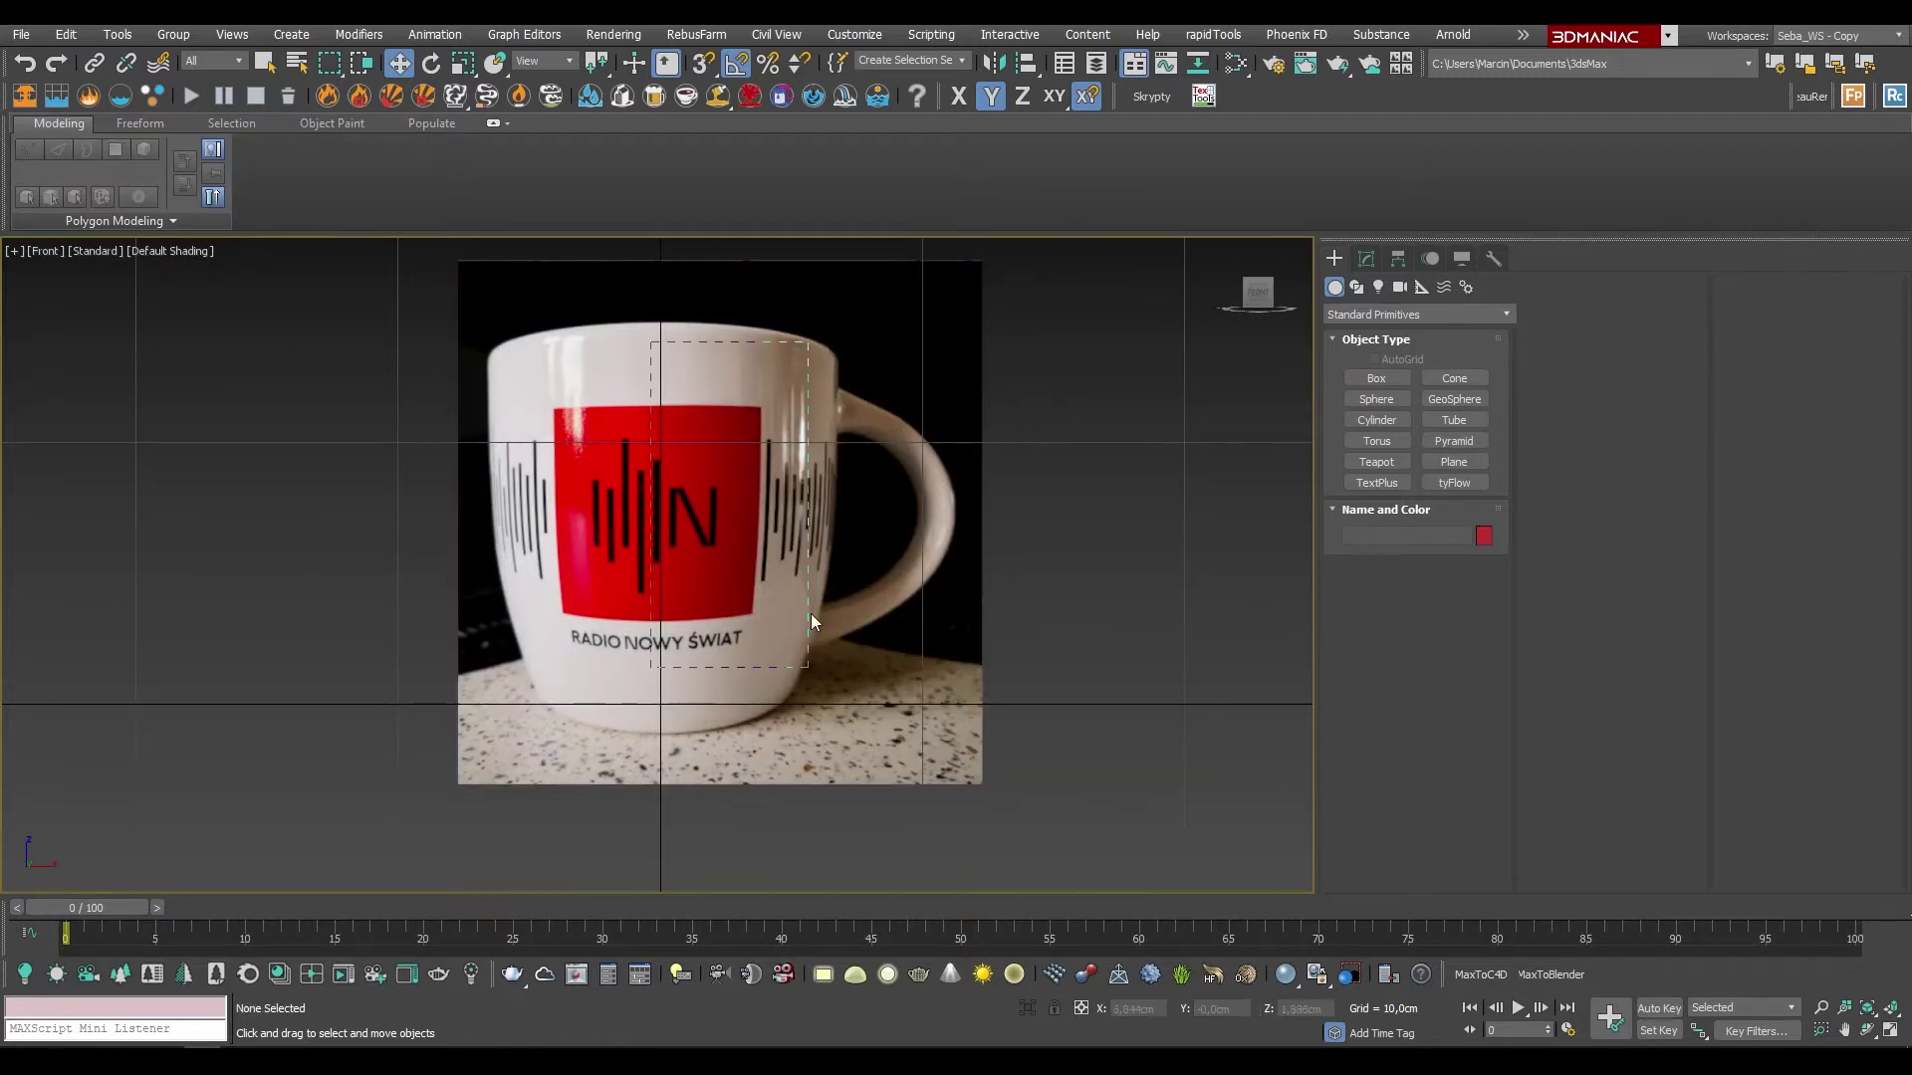
Step: Reopen the plane's Object Properties and re-toggle Freeze and Show Frozen in Gray
{"action": "left_click", "coordinate": [968, 588]}
{"action": "right_click", "coordinate": [856, 528]}
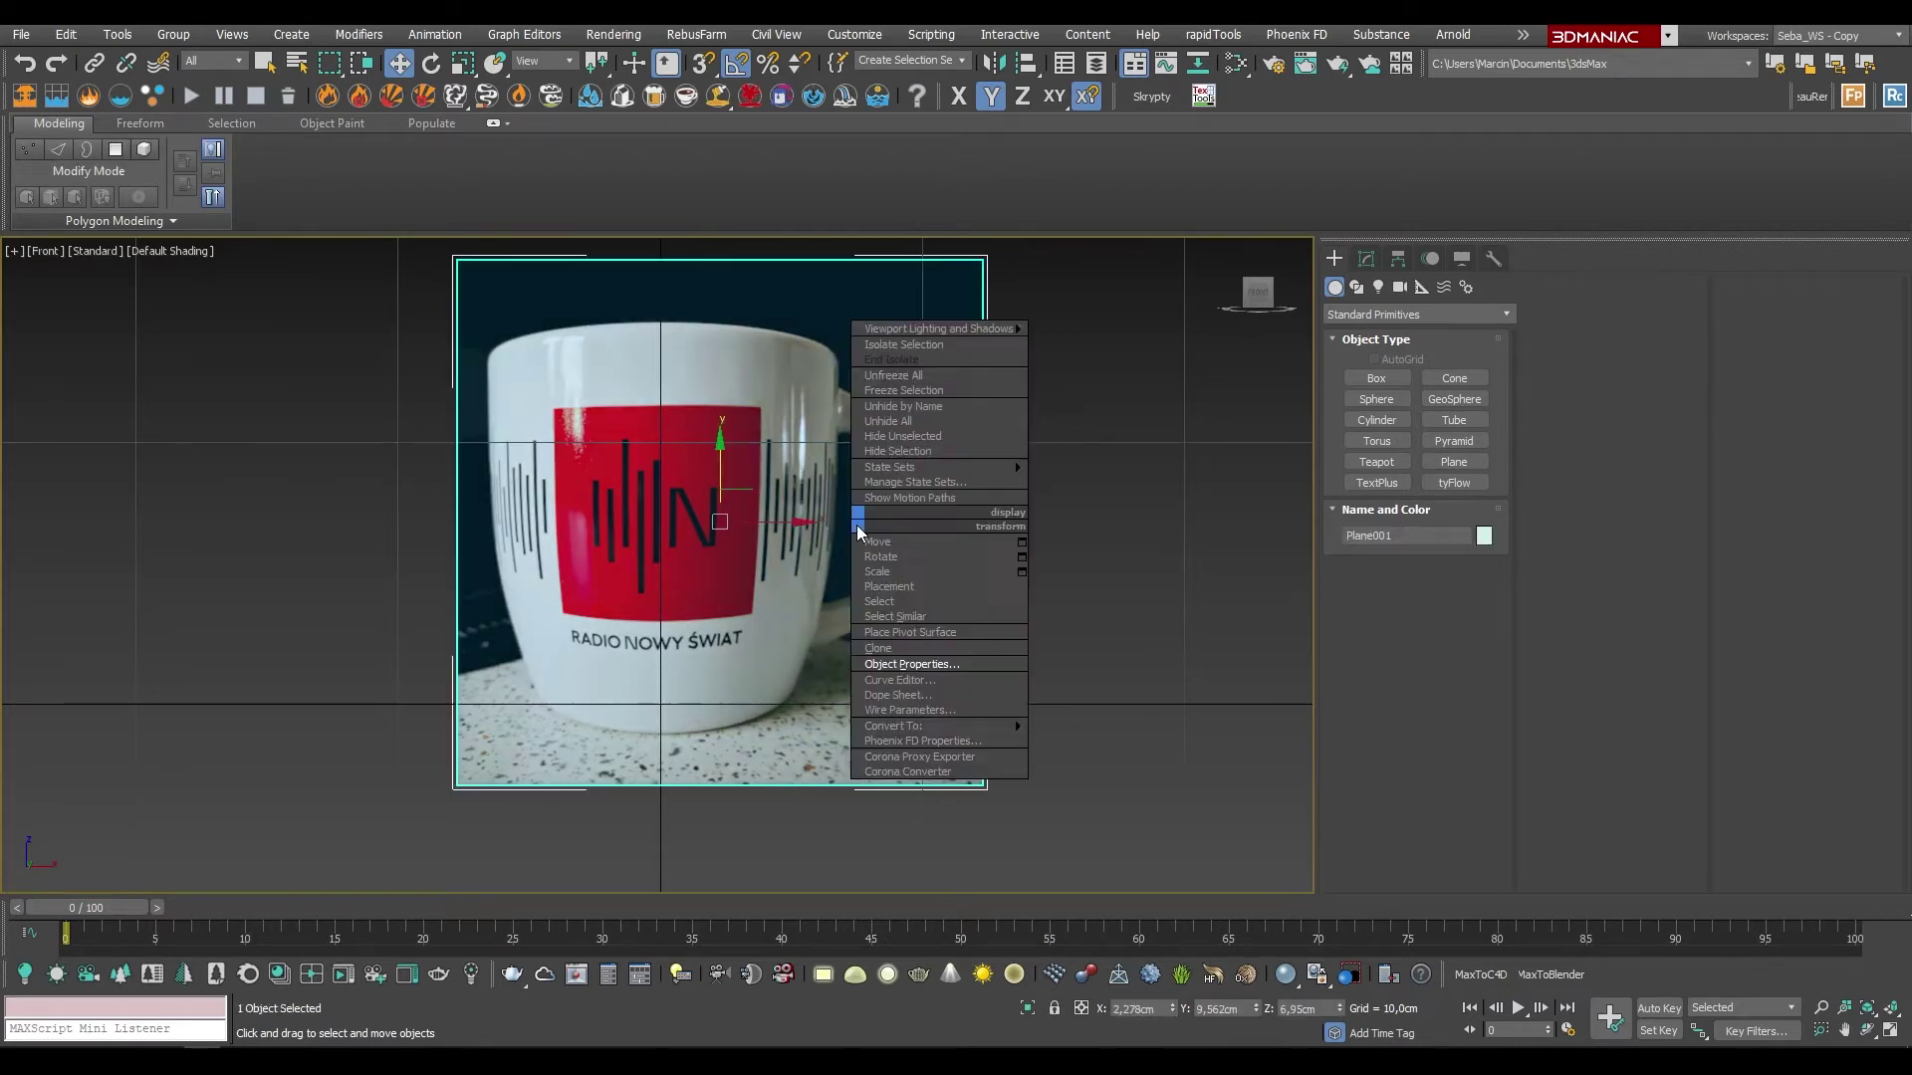
{"action": "left_click", "coordinate": [911, 664]}
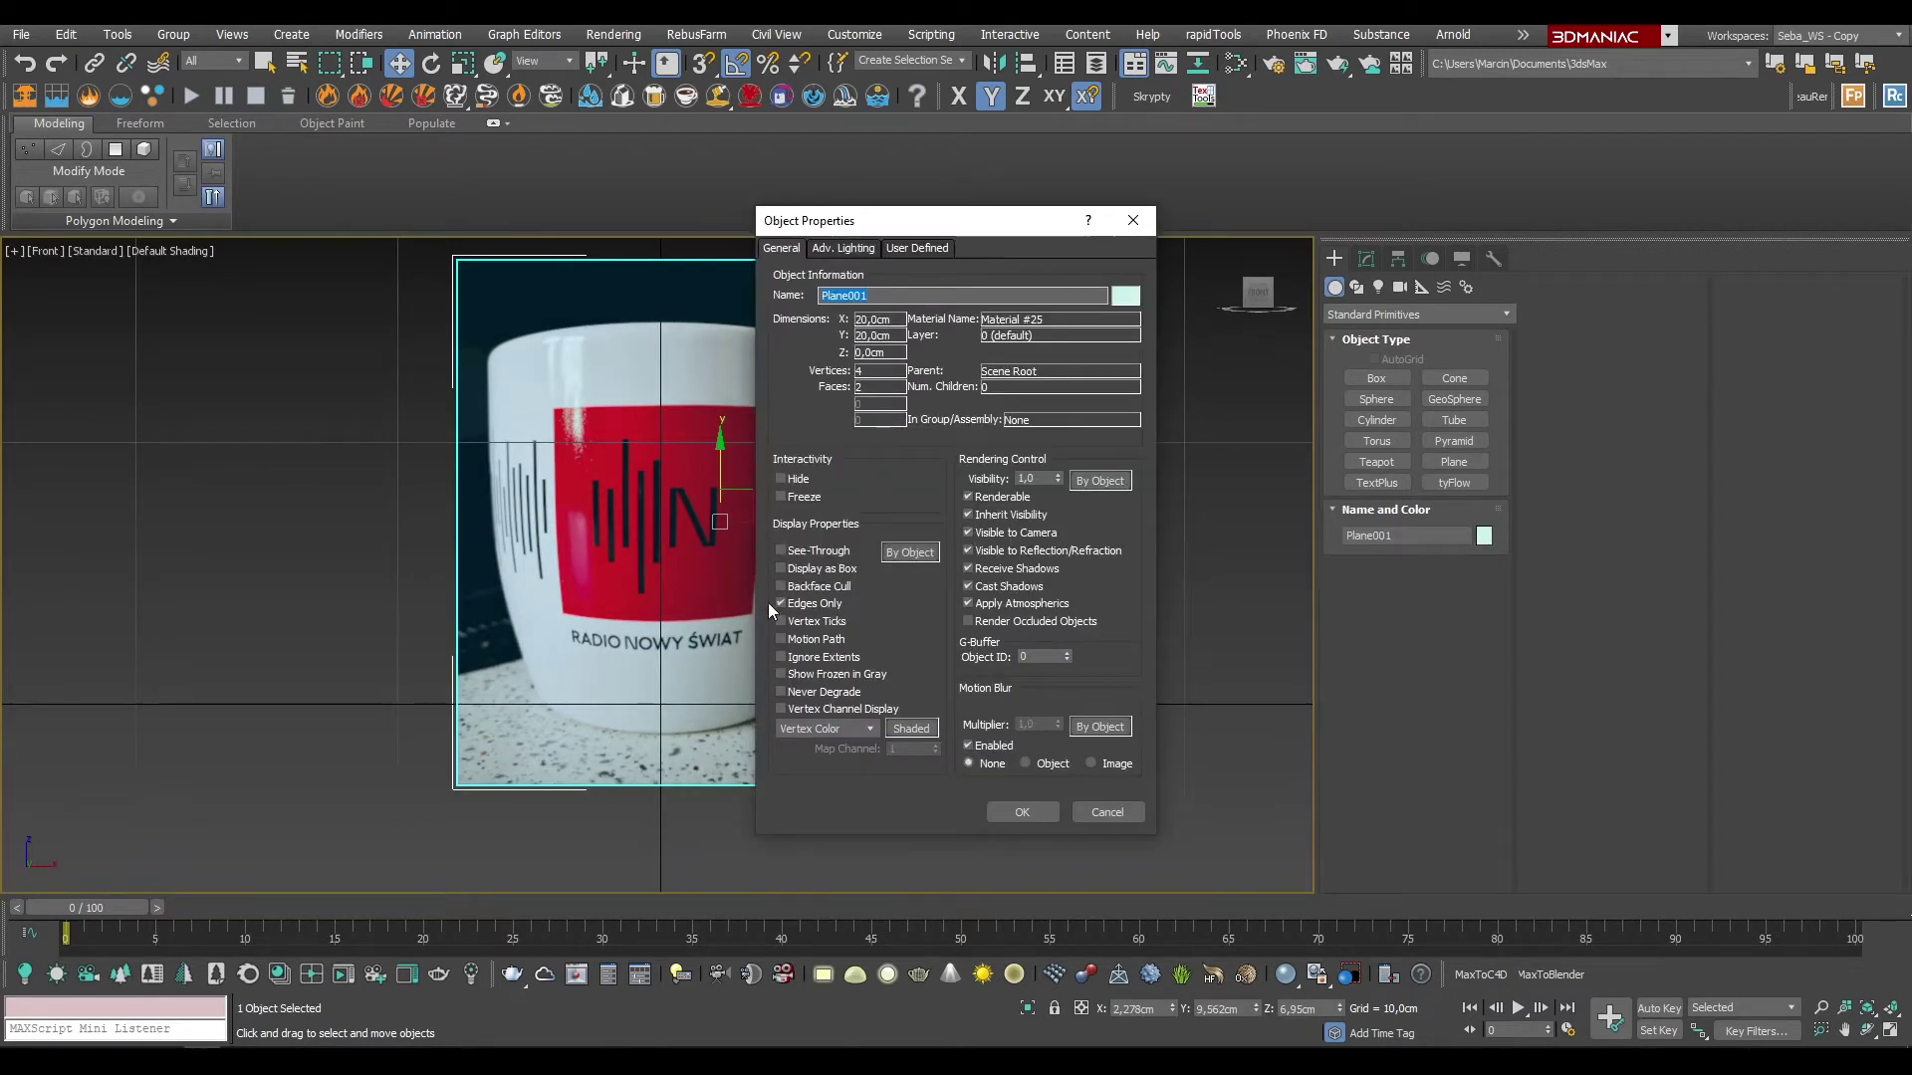
{"action": "left_click", "coordinate": [779, 674]}
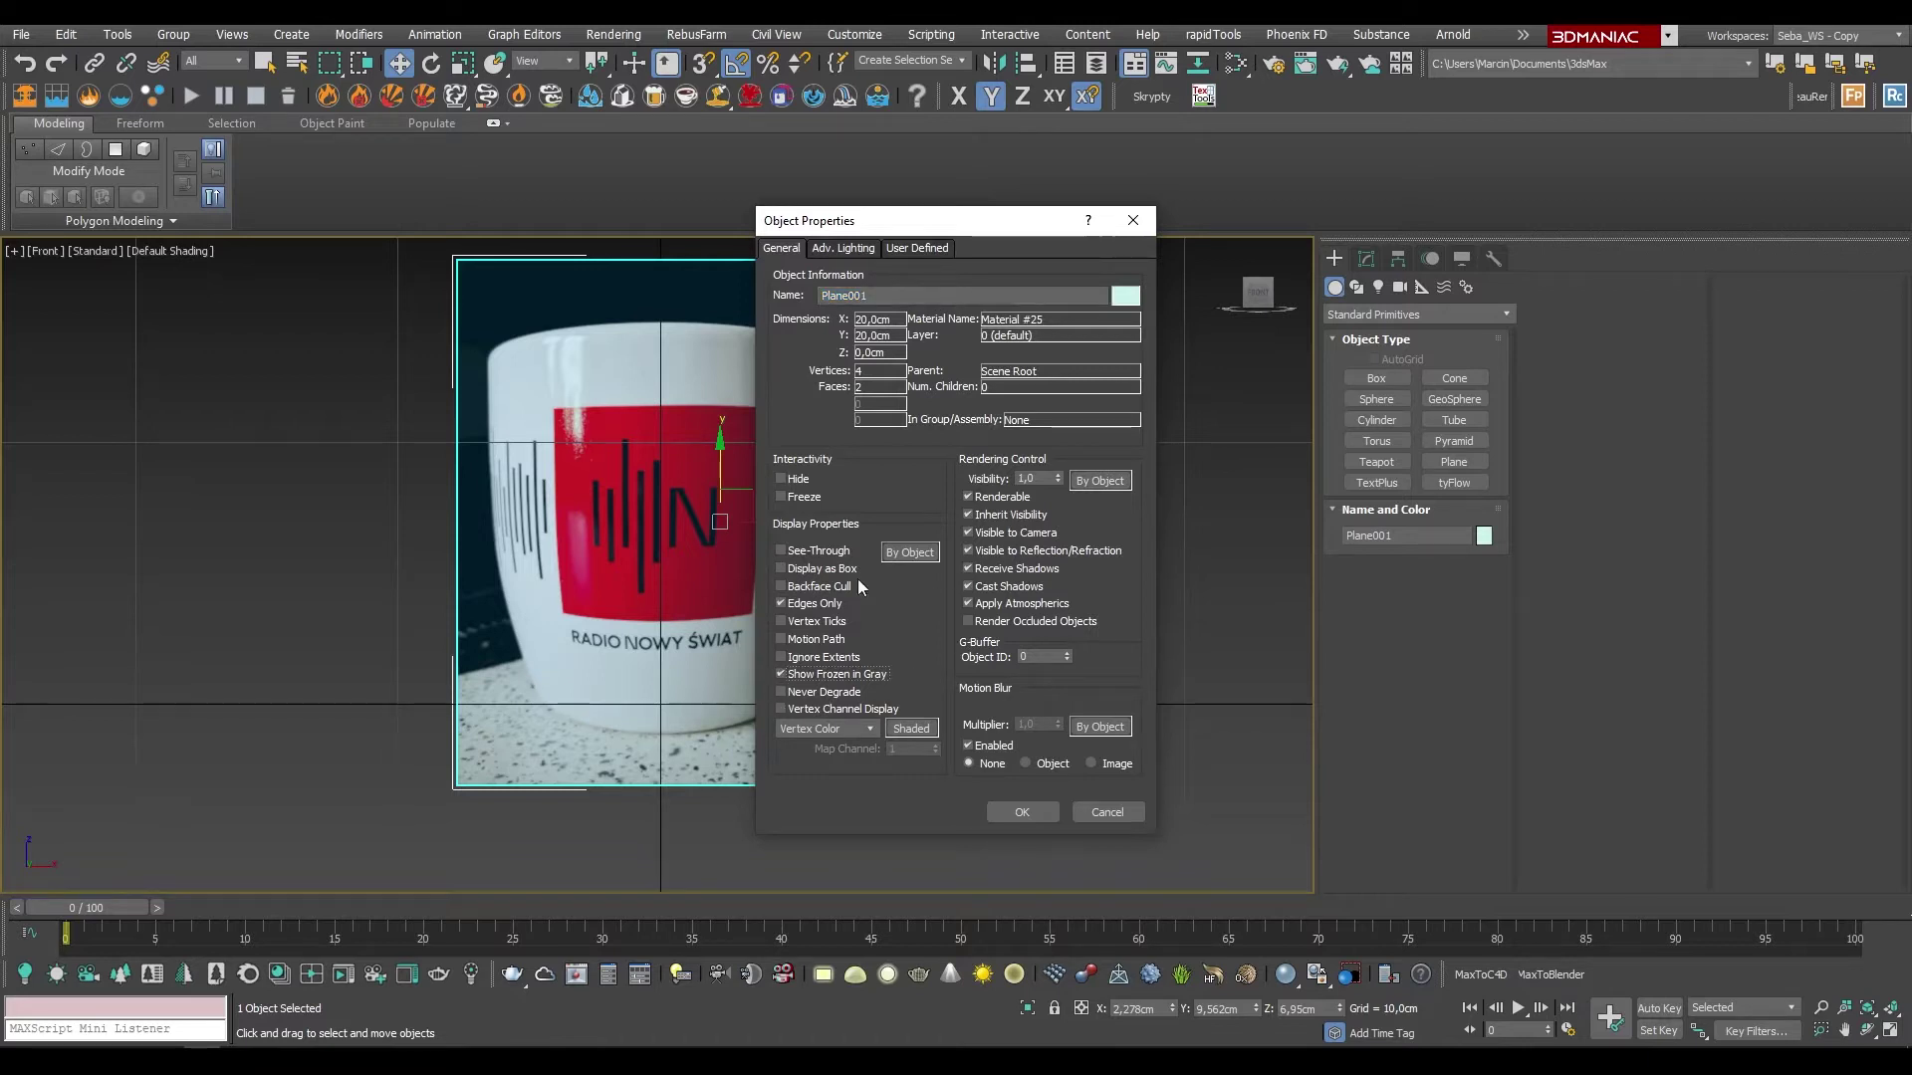
{"action": "left_click", "coordinate": [781, 497]}
{"action": "left_click", "coordinate": [1011, 809]}
Step: Move the plane back to Y 12.659 cm and freeze it, keeping its photo visible
{"action": "mouse_move", "coordinate": [703, 601]}
{"action": "middle_mouse_down", "text": "alt"}
{"action": "mouse_move", "coordinate": [839, 616]}
{"action": "mouse_move", "coordinate": [751, 619]}
{"action": "mouse_move", "coordinate": [772, 613]}
{"action": "middle_mouse_up", "text": "alt"}
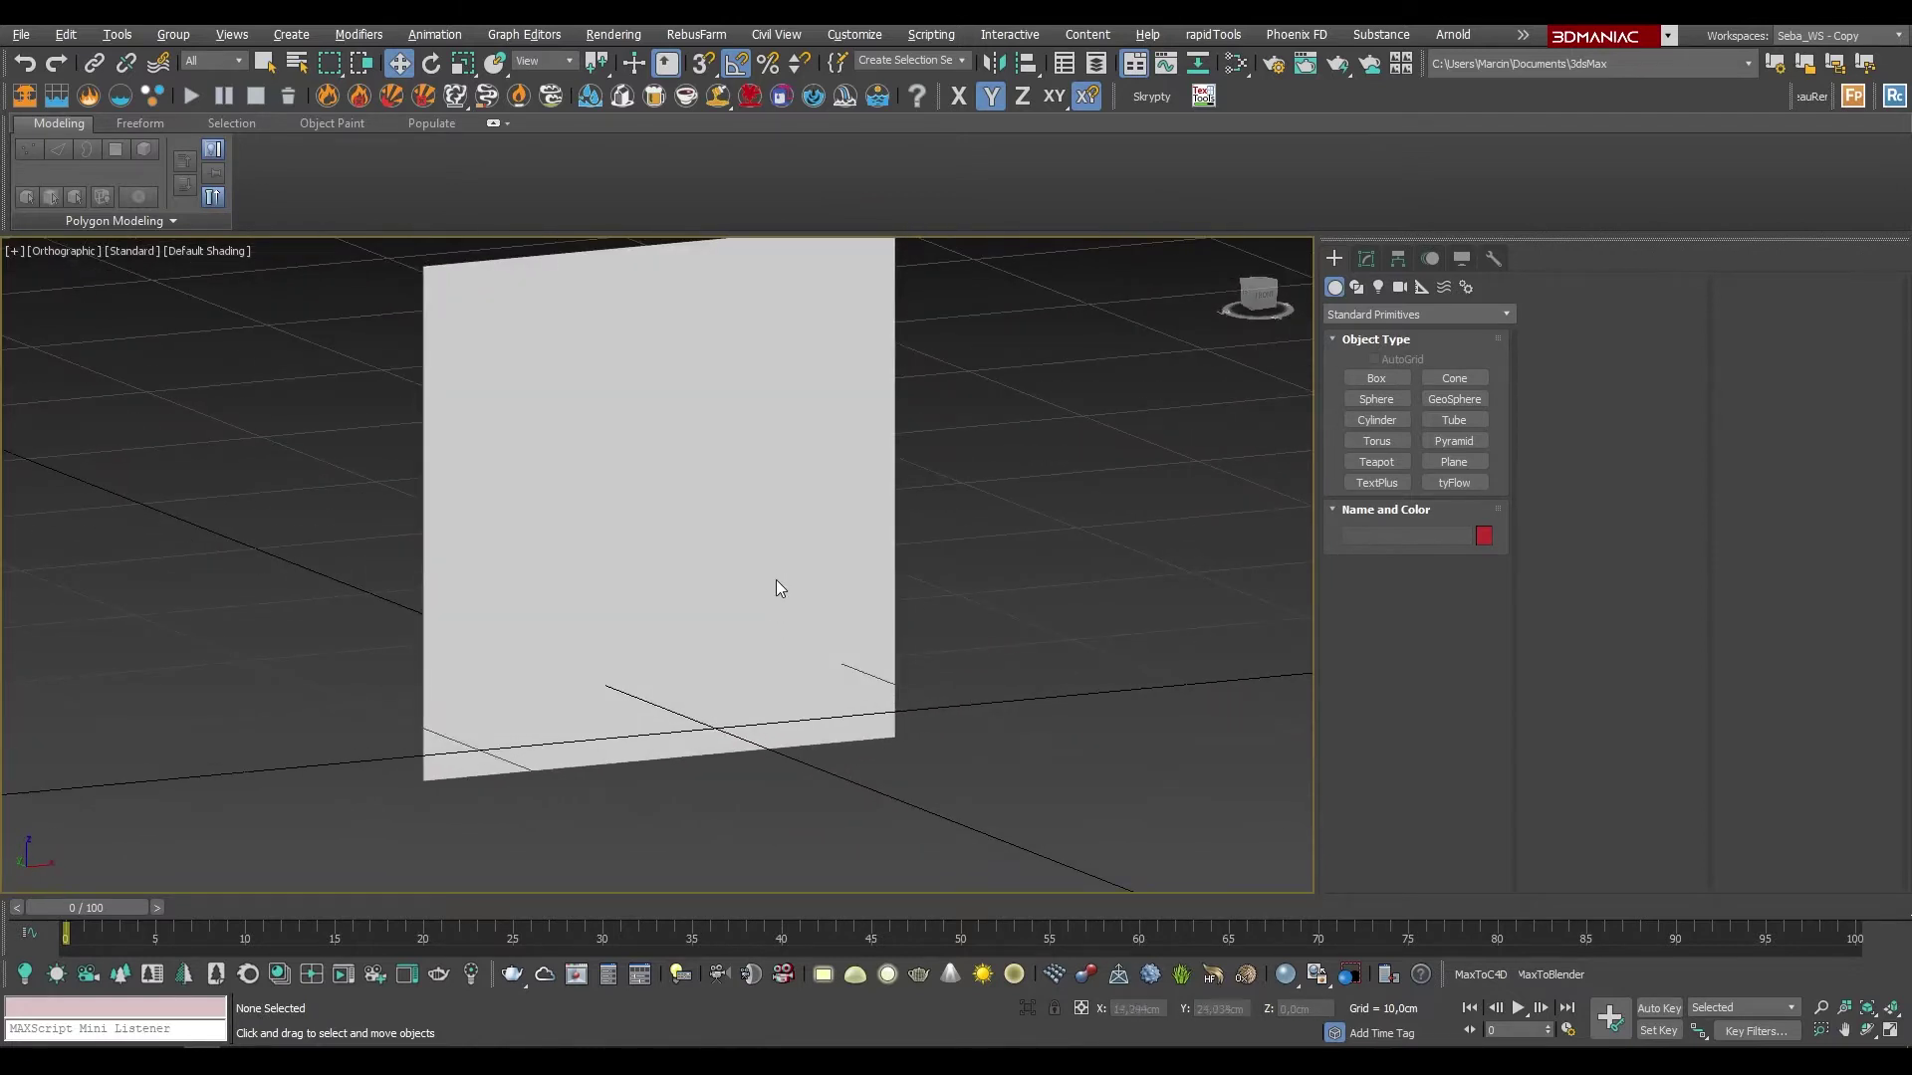
{"action": "left_click_drag", "start_coordinate": [754, 546], "coordinate": [598, 482]}
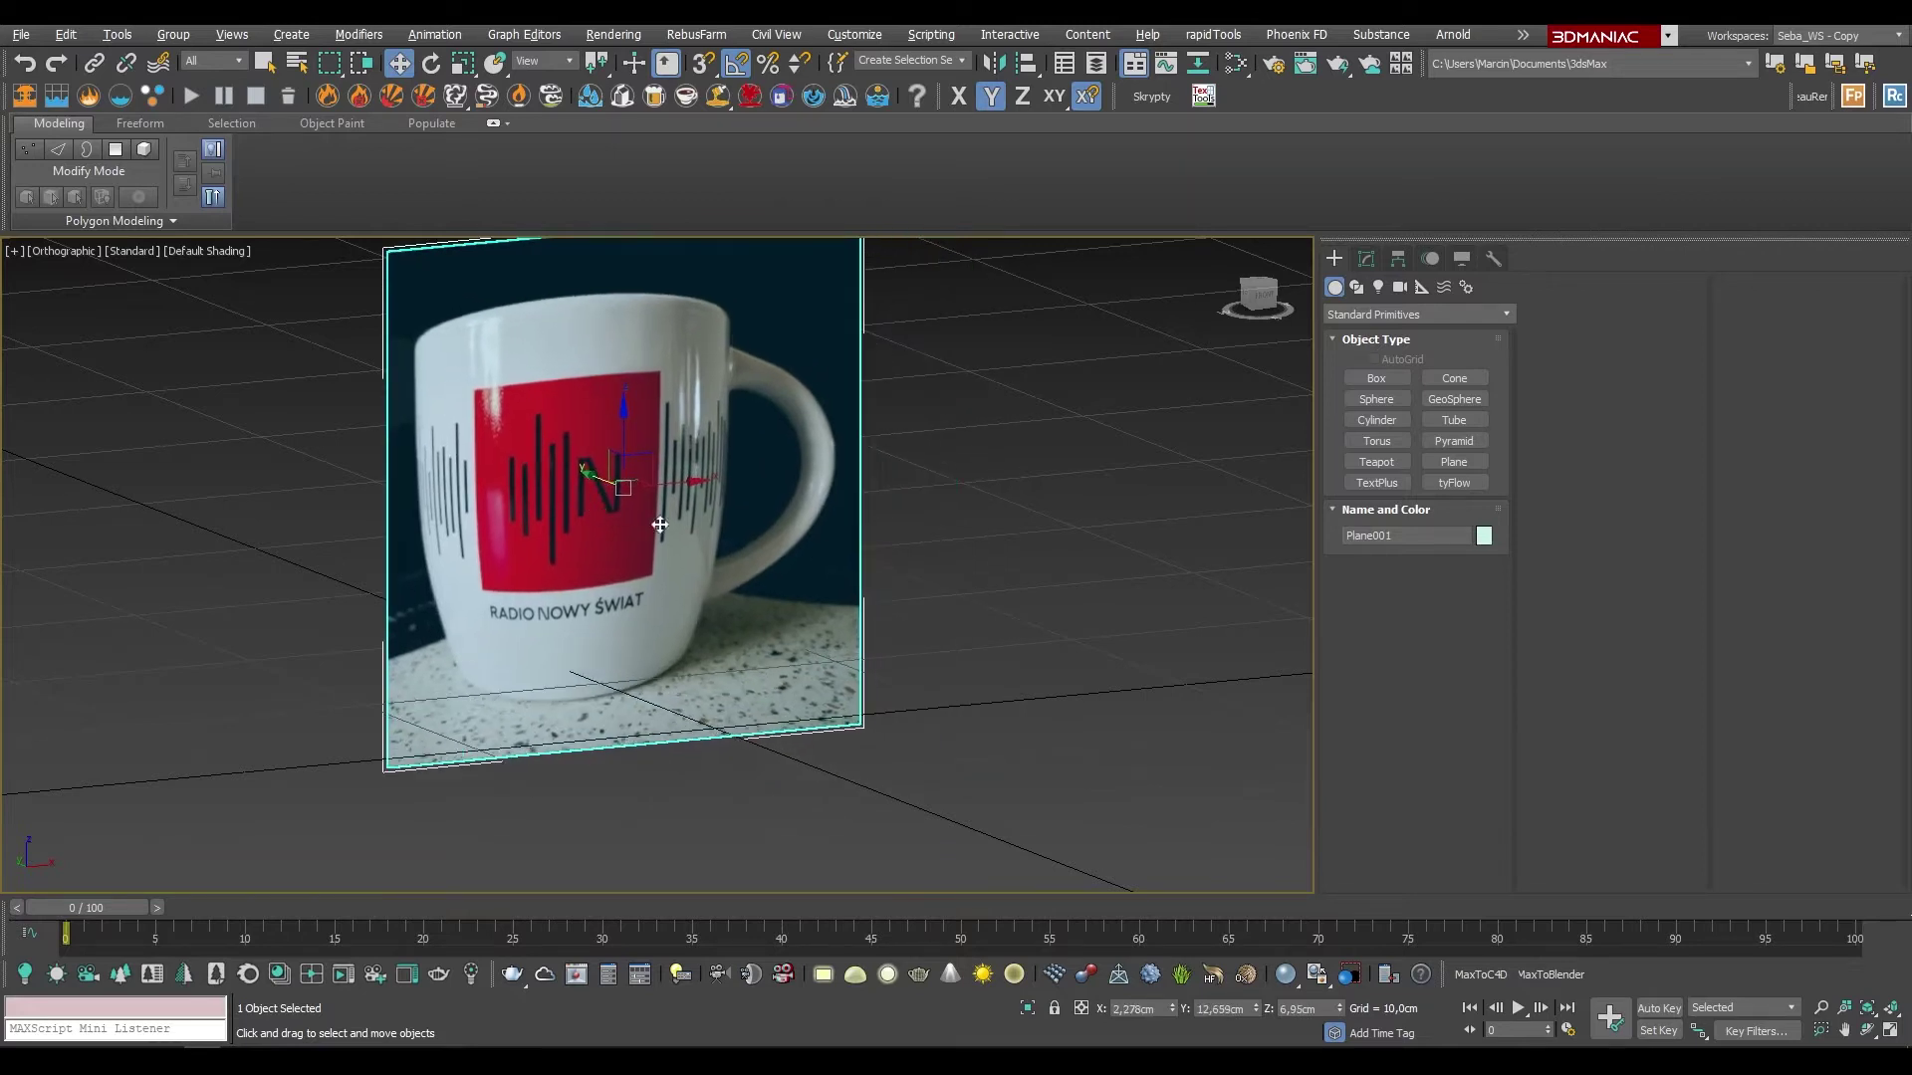
{"action": "right_click", "coordinate": [707, 523]}
{"action": "left_click", "coordinate": [738, 671]}
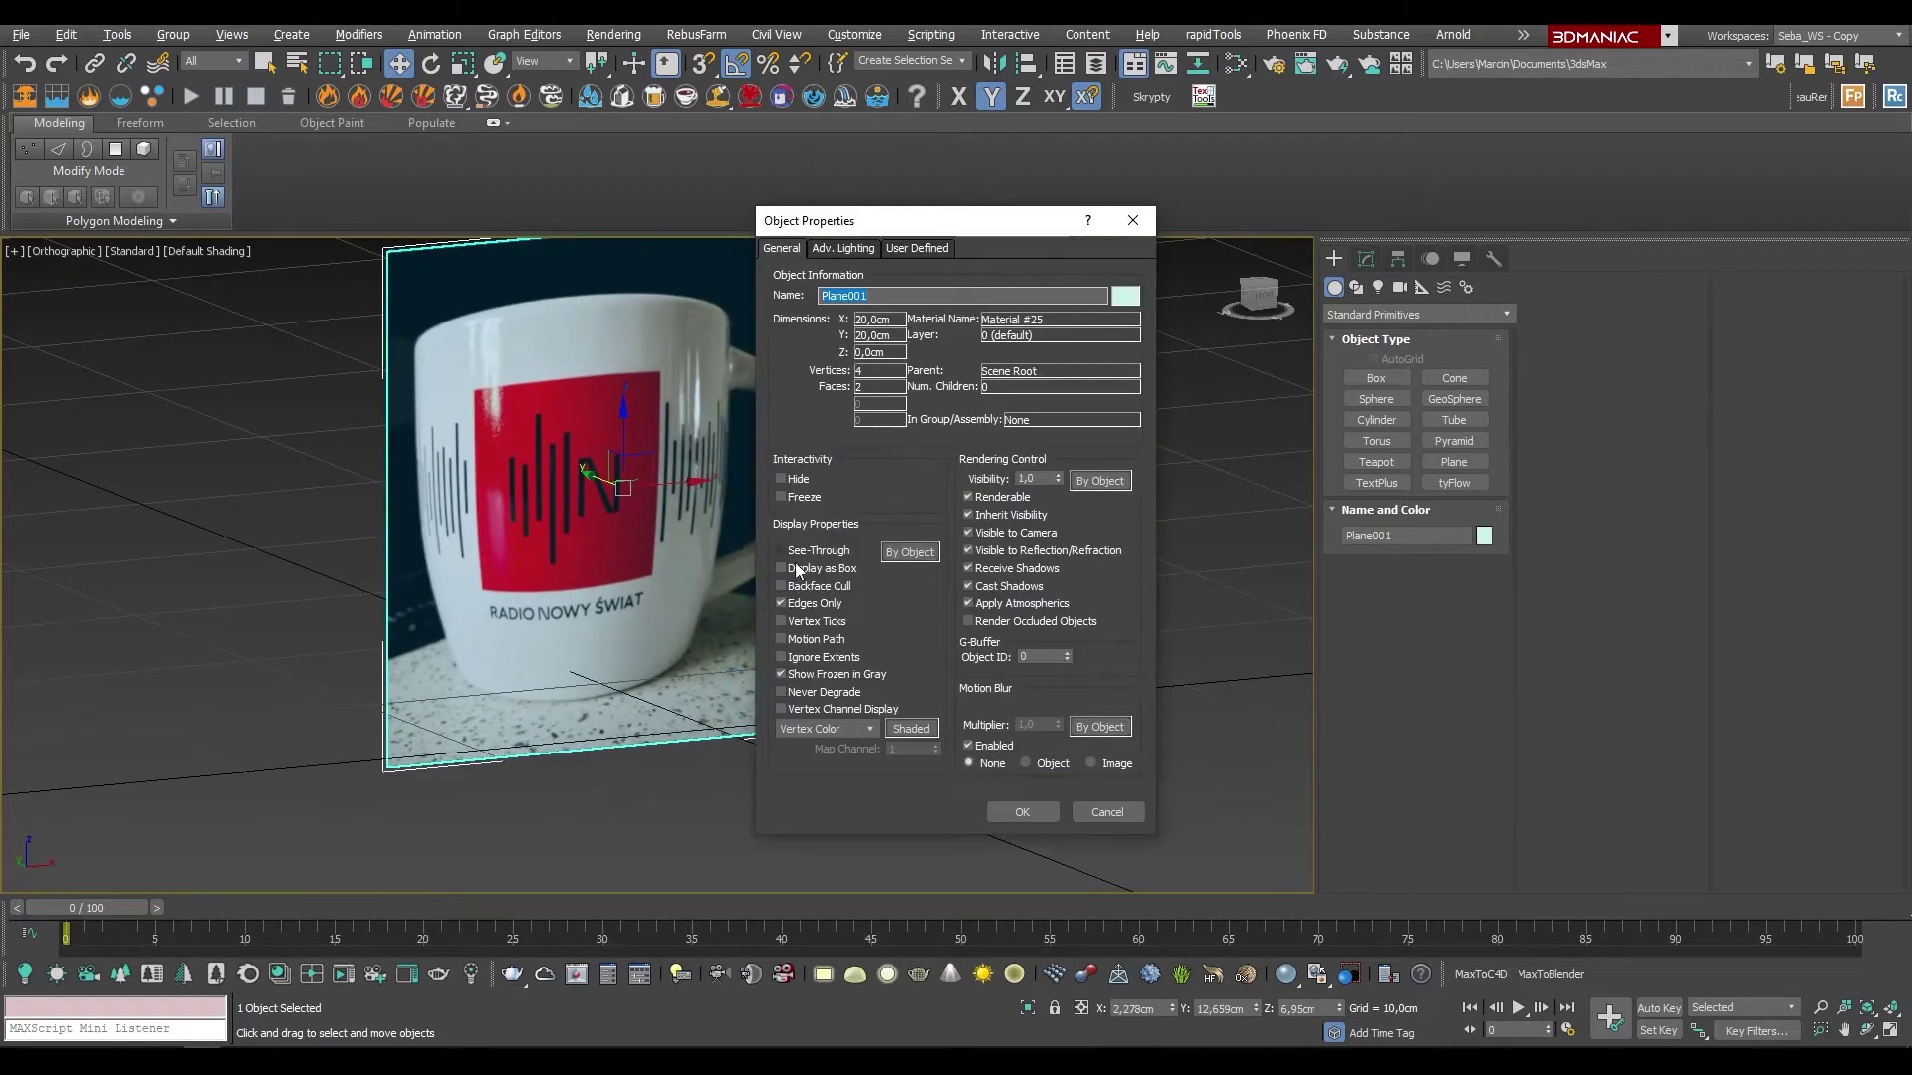
{"action": "left_click", "coordinate": [781, 674]}
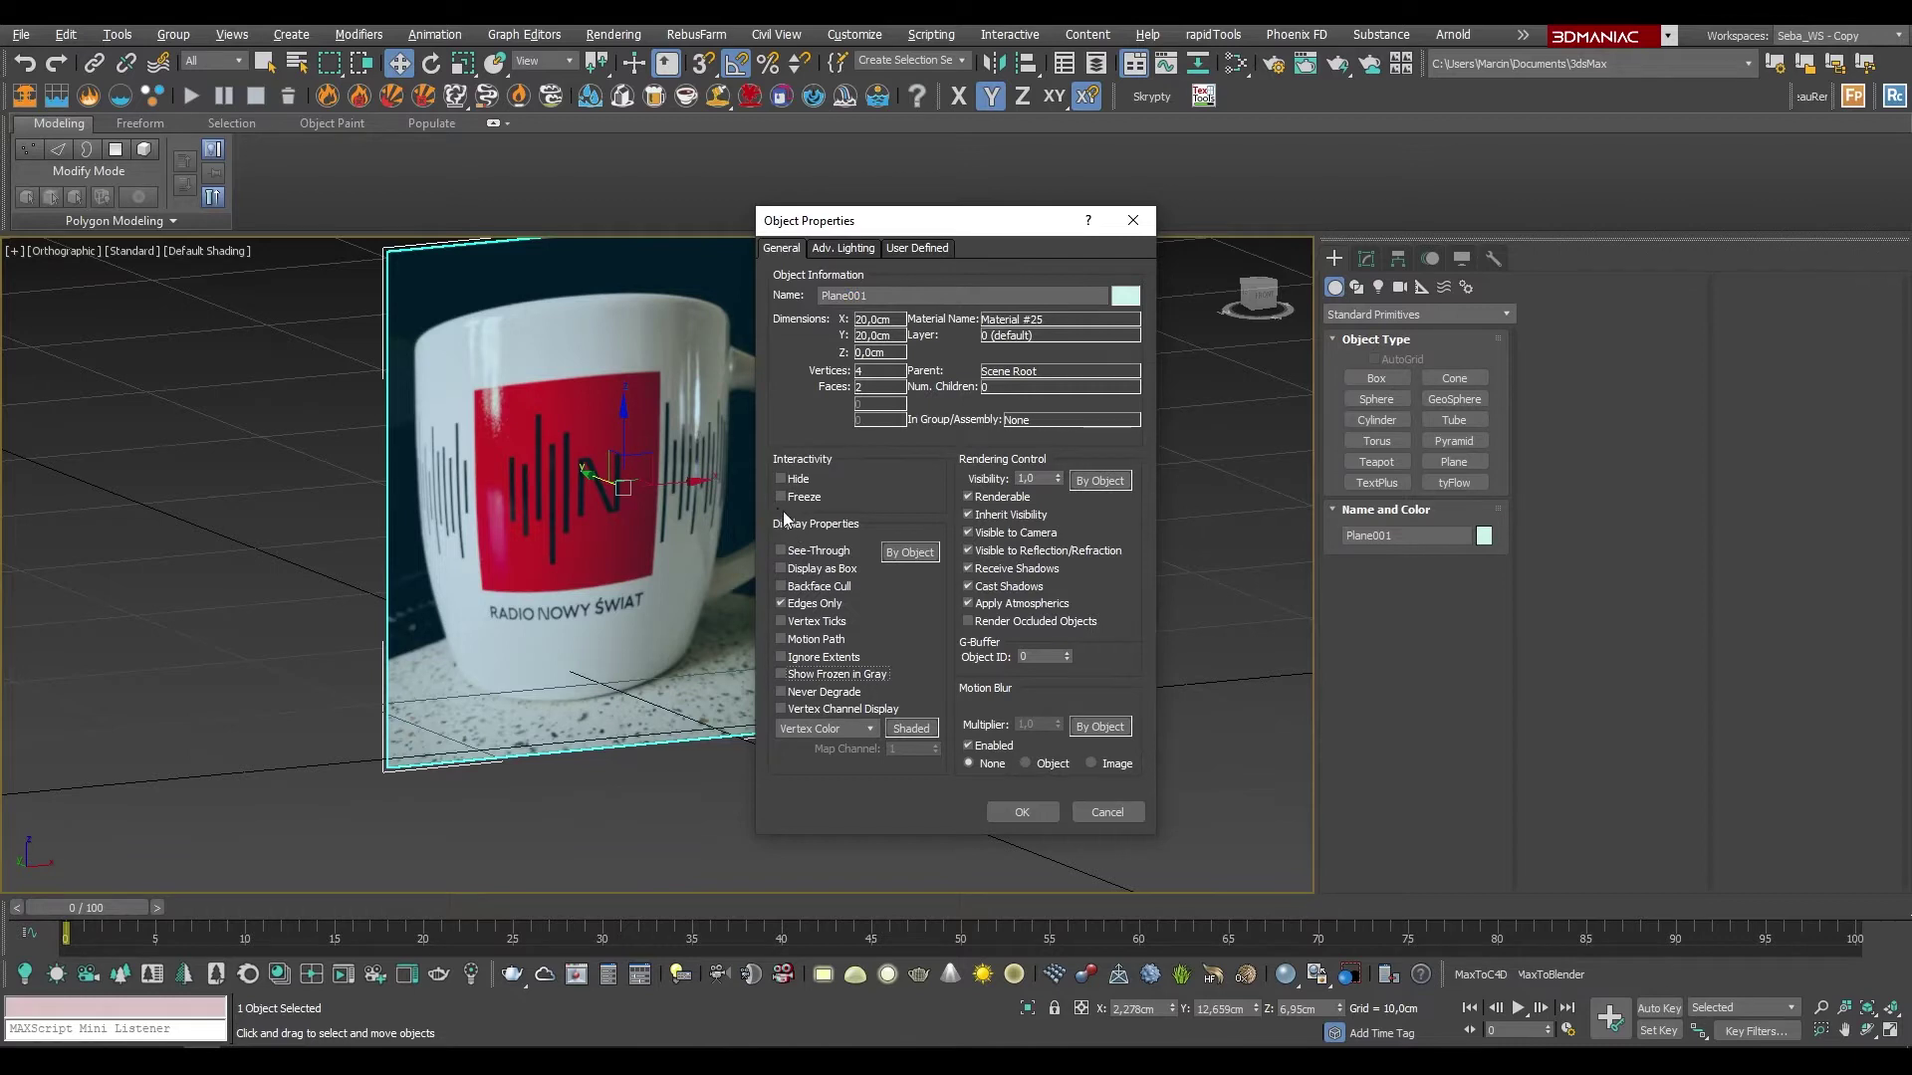
{"action": "left_click", "coordinate": [1013, 814]}
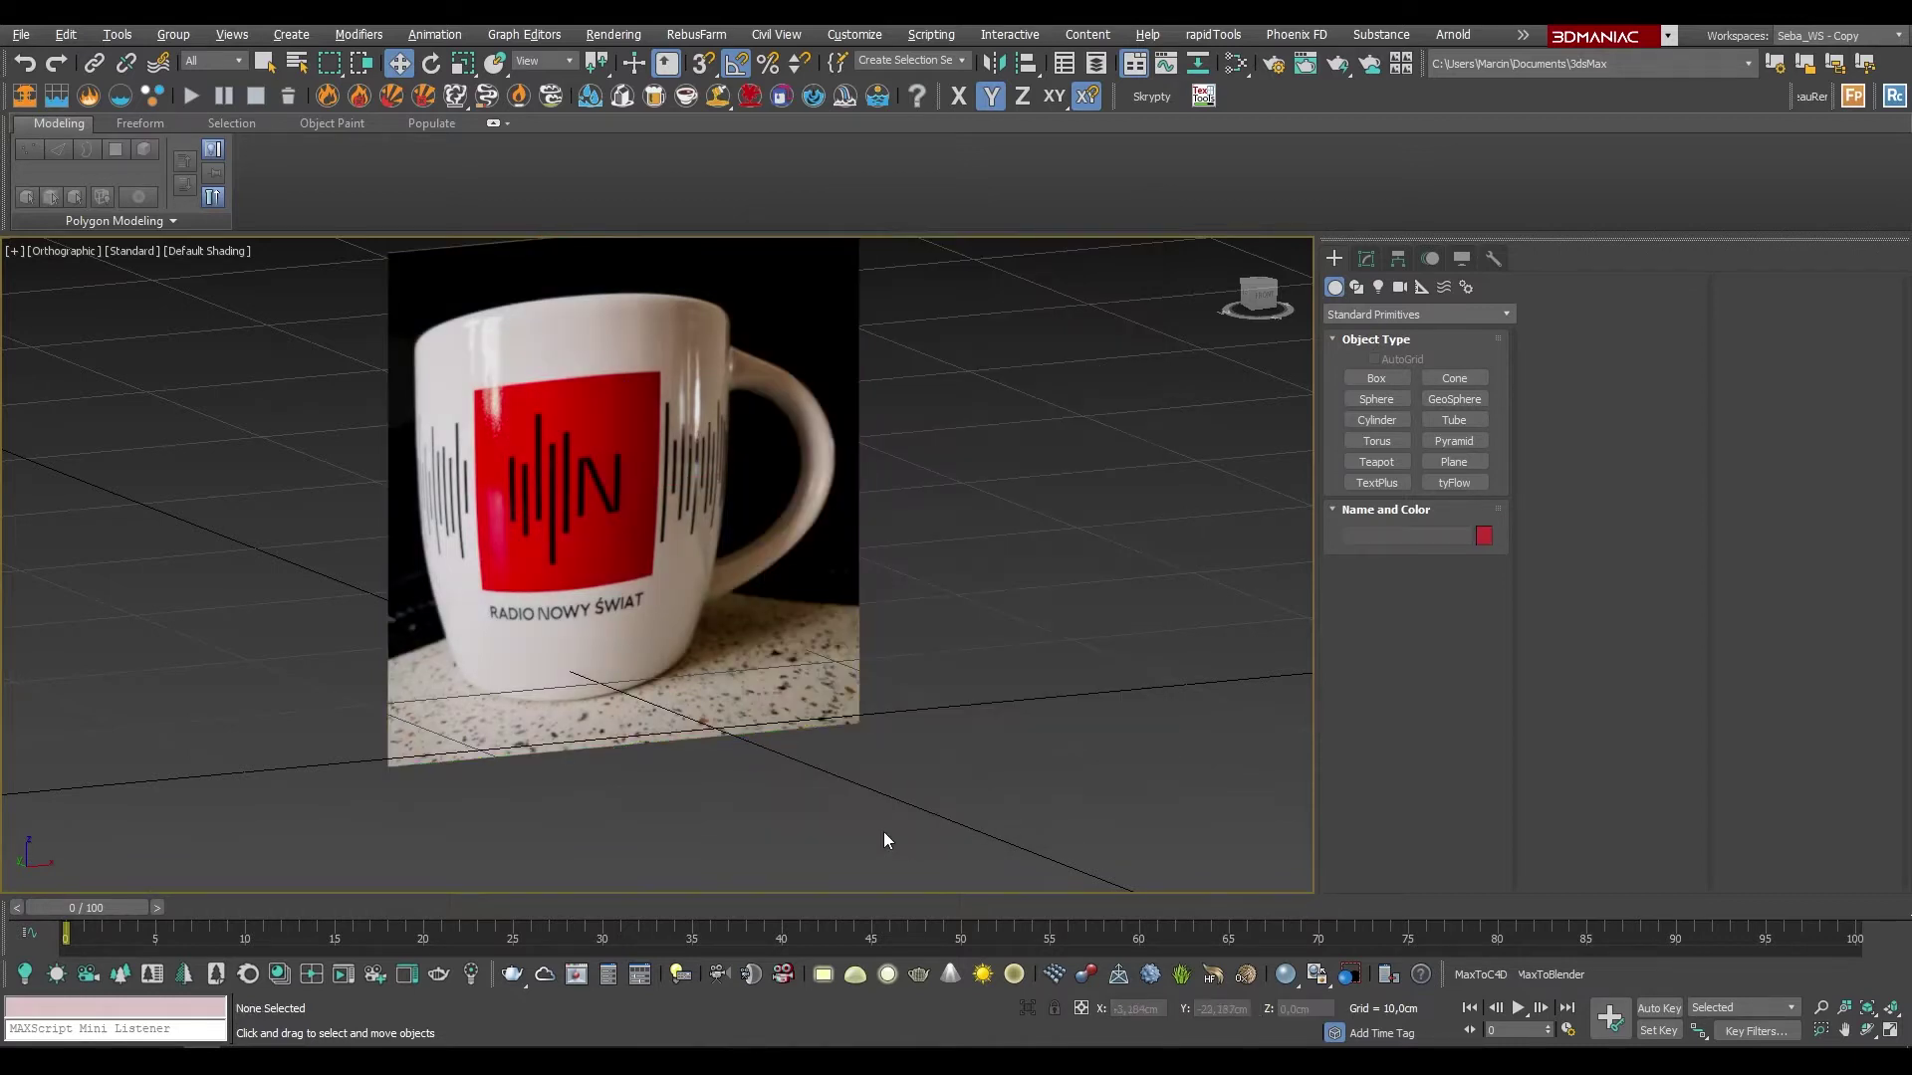
Step: Start the Cylinder tool with 1 height segment, 1 cap segment and 24 sides
{"action": "mouse_move", "coordinate": [795, 615]}
{"action": "middle_mouse_down", "text": "alt"}
{"action": "mouse_move", "coordinate": [827, 637]}
{"action": "mouse_move", "coordinate": [870, 624]}
{"action": "mouse_move", "coordinate": [695, 410]}
{"action": "middle_mouse_up", "text": "alt"}
{"action": "scroll", "coordinate": [692, 503], "scroll_direction": "down", "scroll_amount": 5}
{"action": "scroll", "coordinate": [757, 667], "scroll_direction": "up", "scroll_amount": 5}
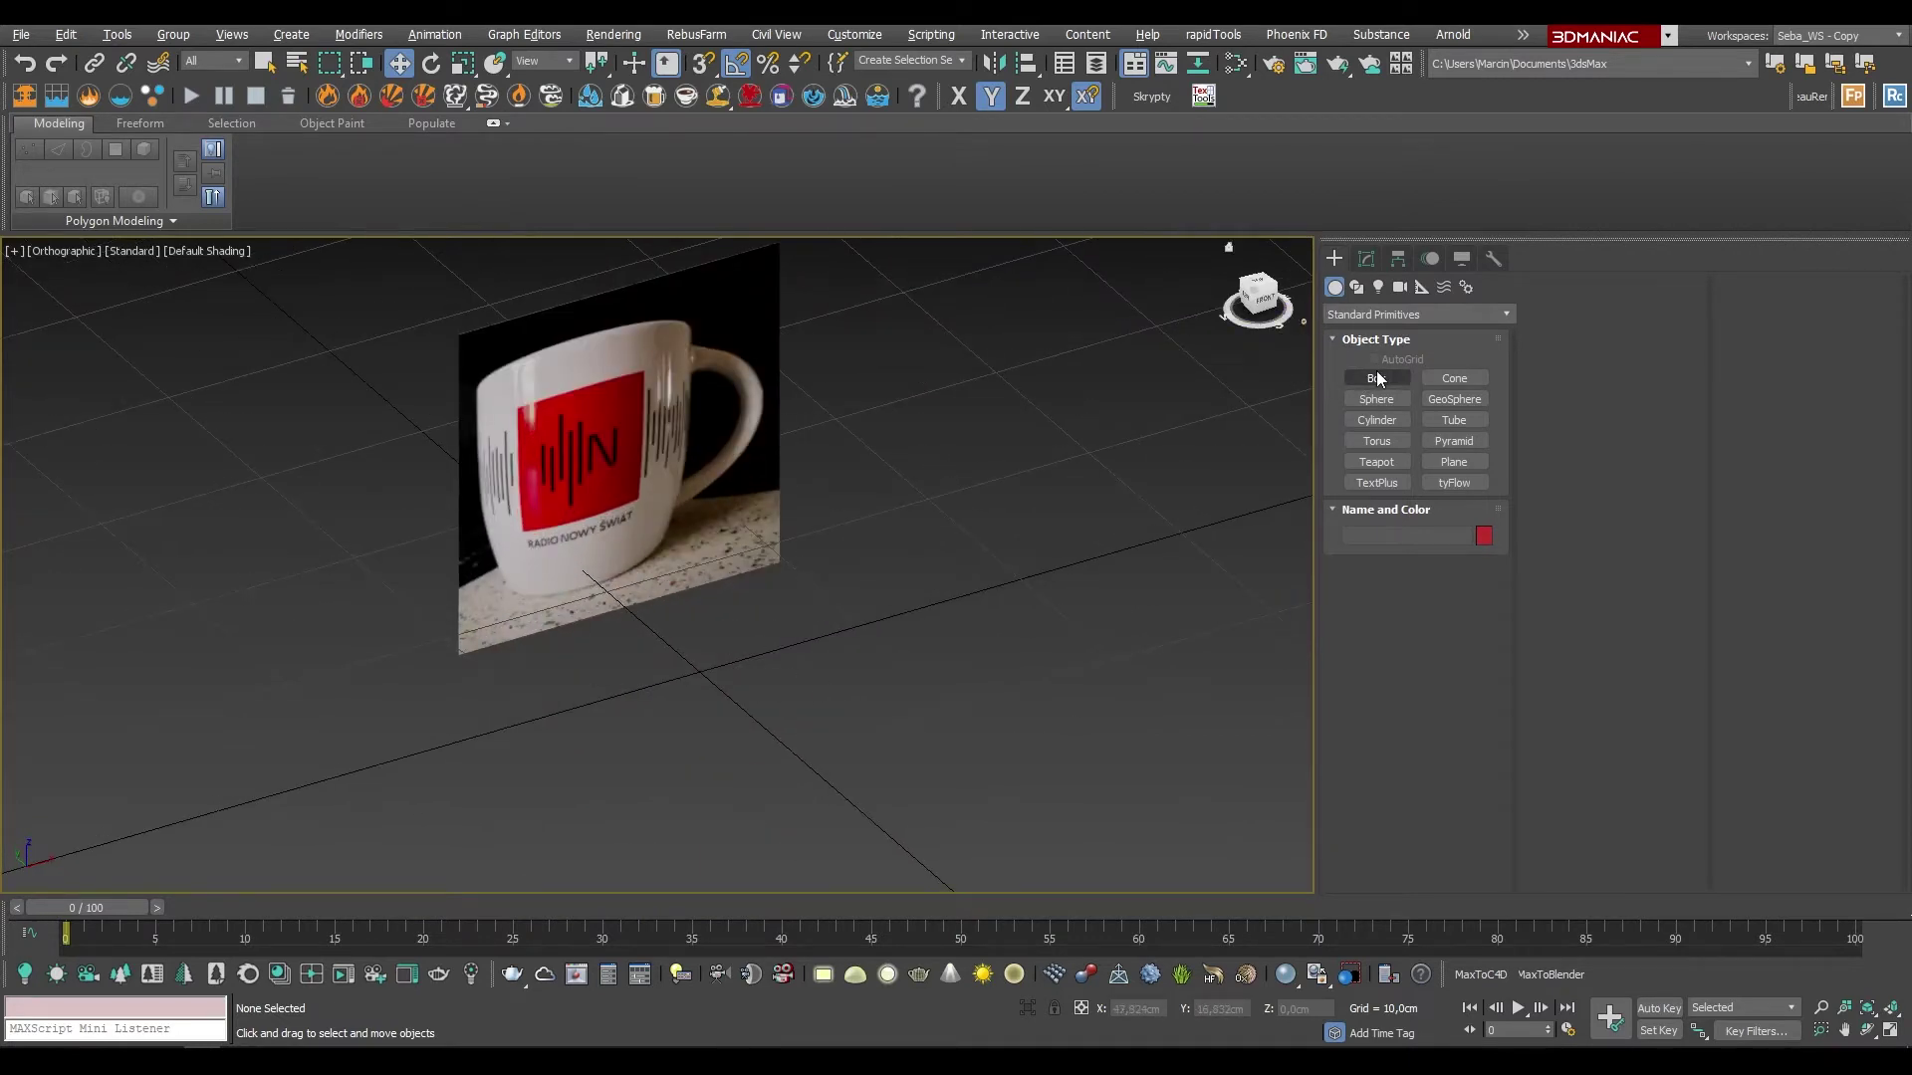
{"action": "left_click", "coordinate": [1380, 420]}
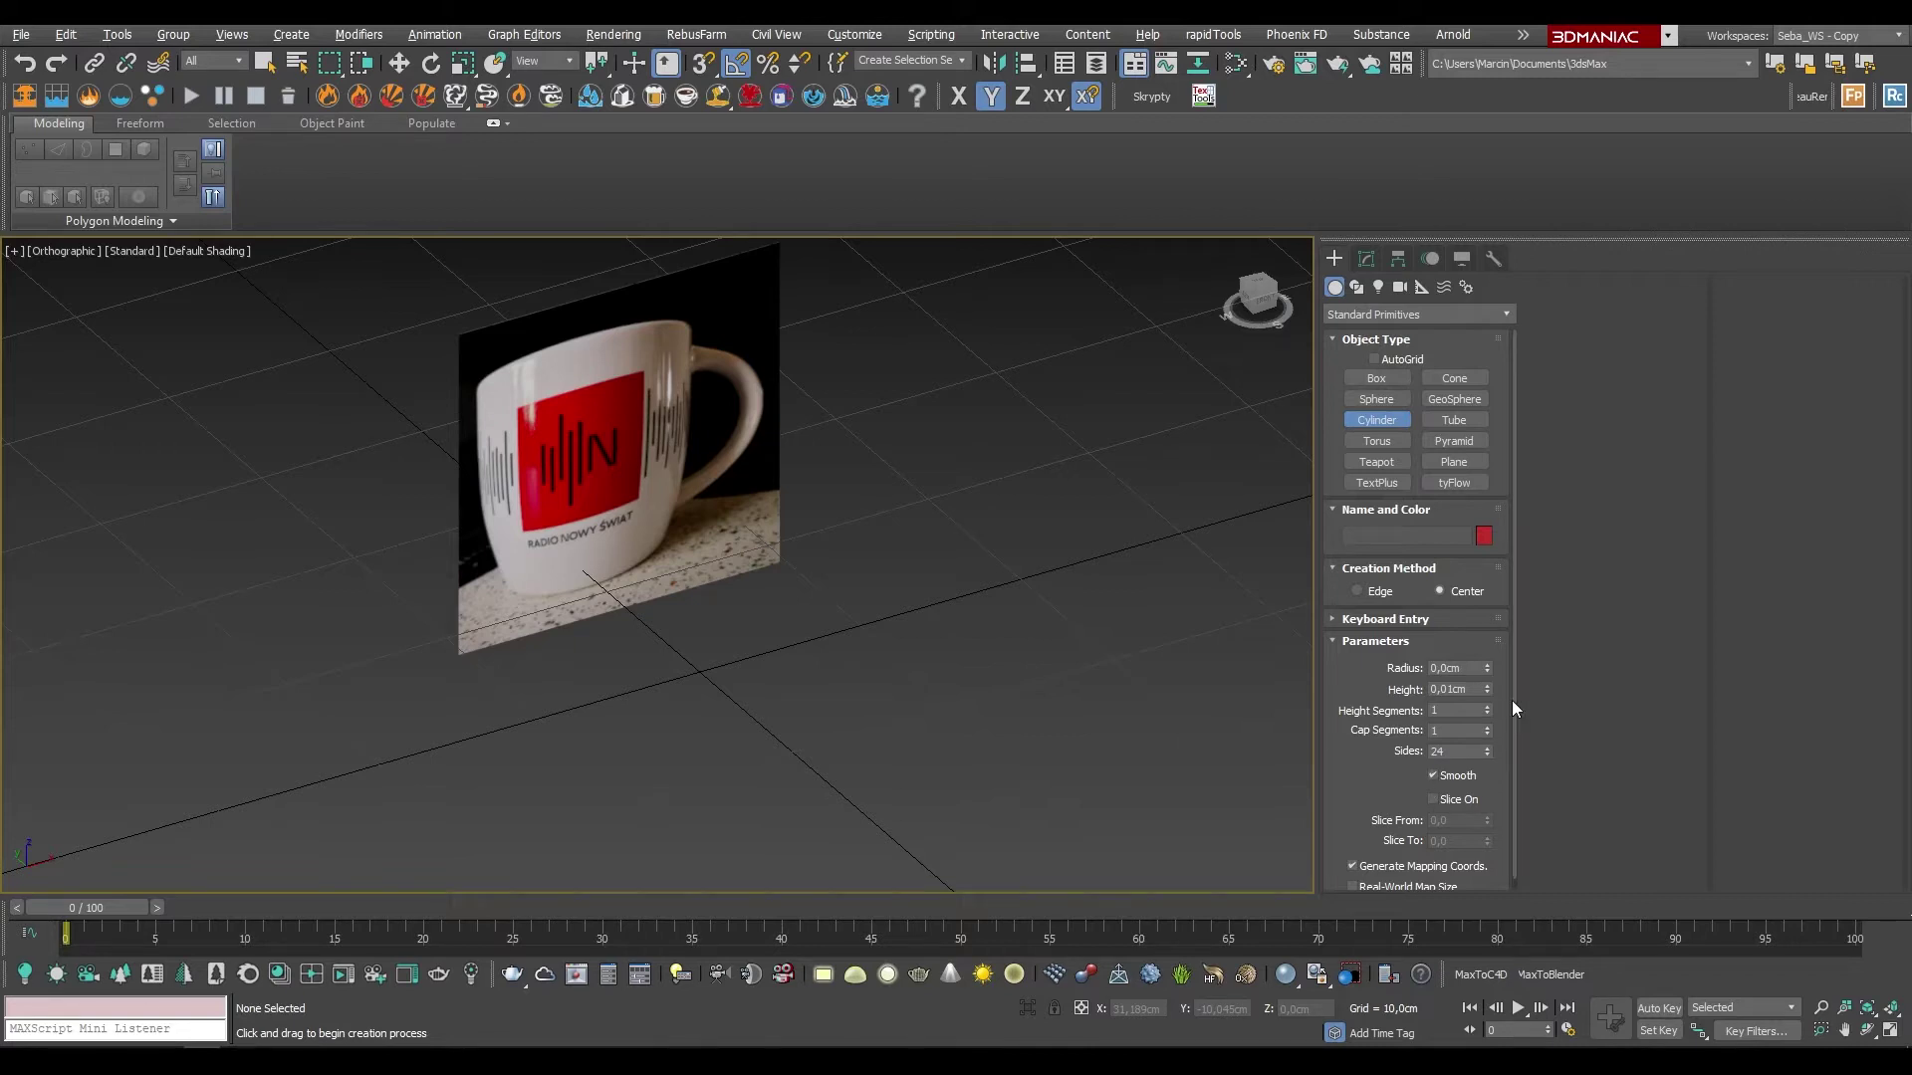
Step: Create a cylinder with radius 8 cm and height 18 cm at the origin
{"action": "left_click", "coordinate": [1423, 620]}
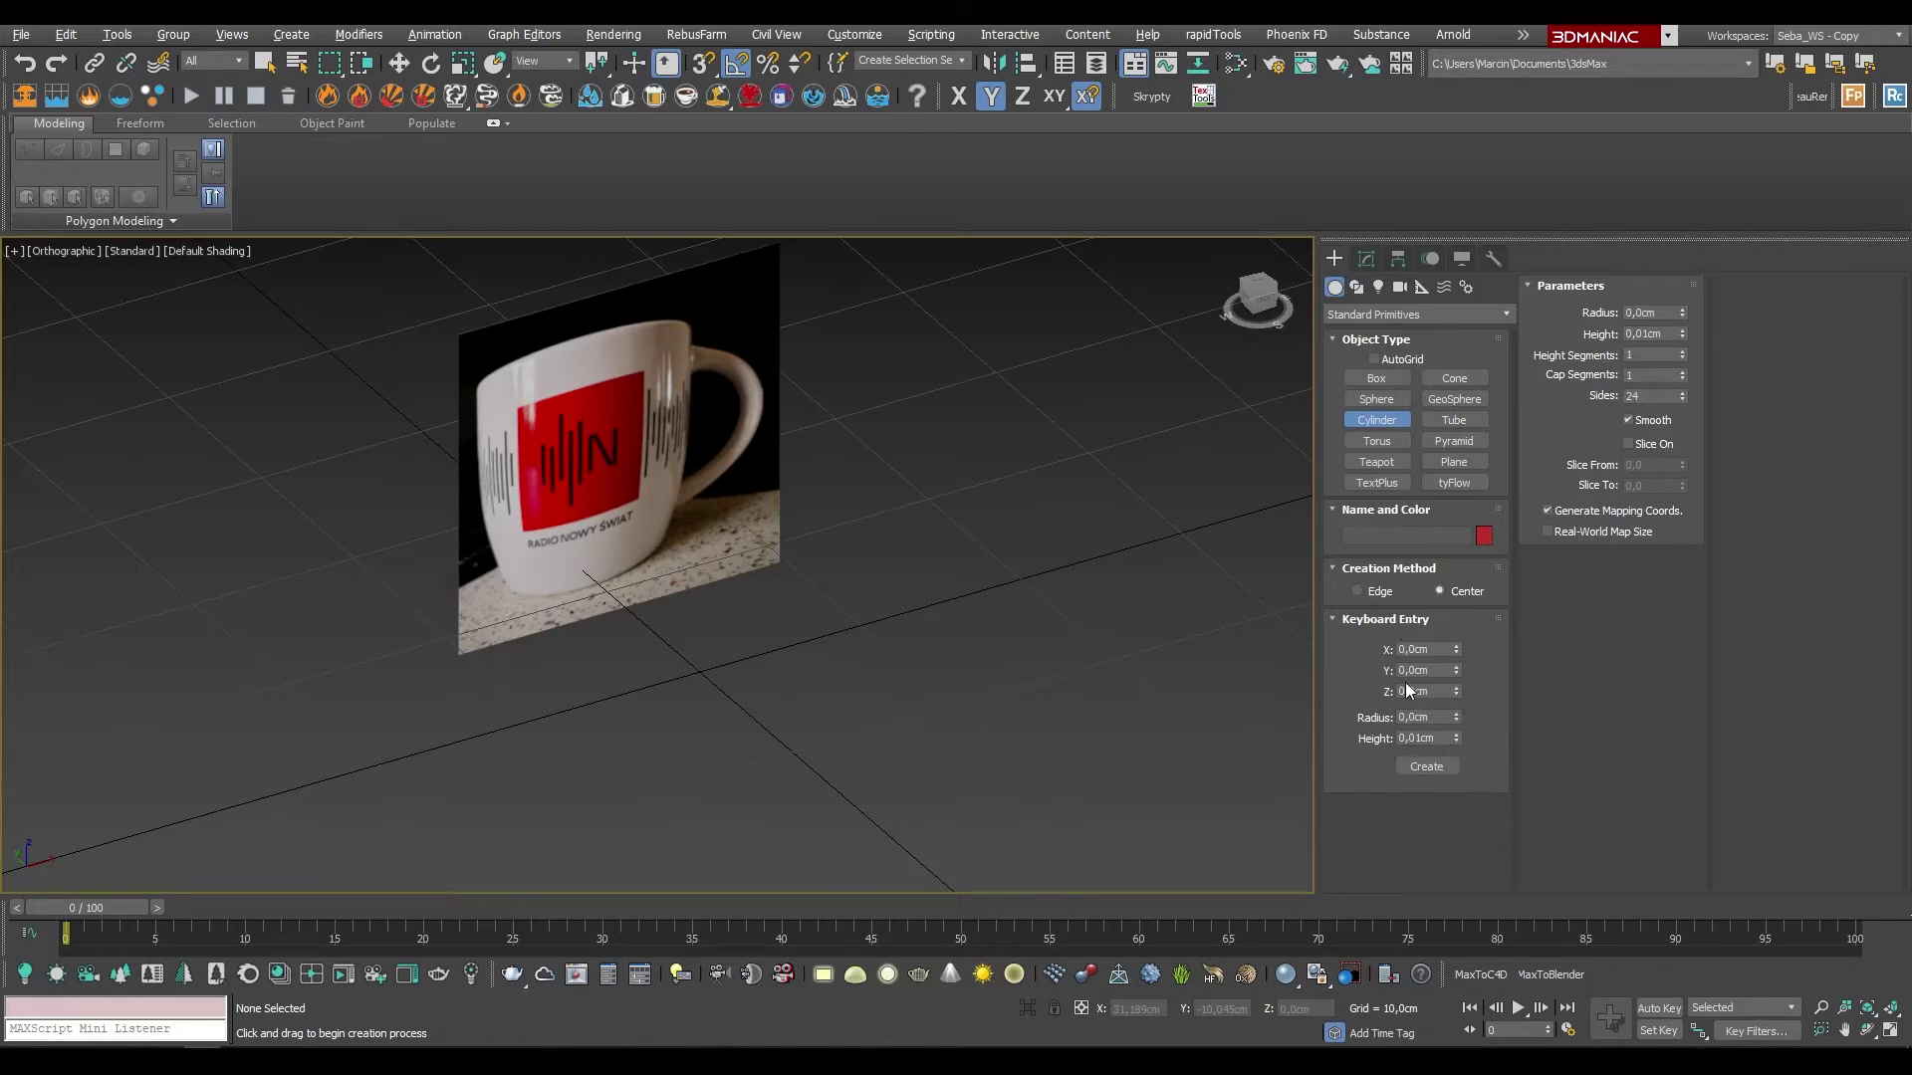
{"action": "mouse_move", "coordinate": [1456, 715]}
{"action": "left_mouse_down"}
{"action": "mouse_move", "coordinate": [1446, 506]}
{"action": "mouse_move", "coordinate": [1449, 717]}
{"action": "left_mouse_up"}
{"action": "double_click", "coordinate": [1439, 716]}
{"action": "type", "text": "8"}
{"action": "key", "text": "Tab"}
{"action": "left_click", "coordinate": [1431, 767]}
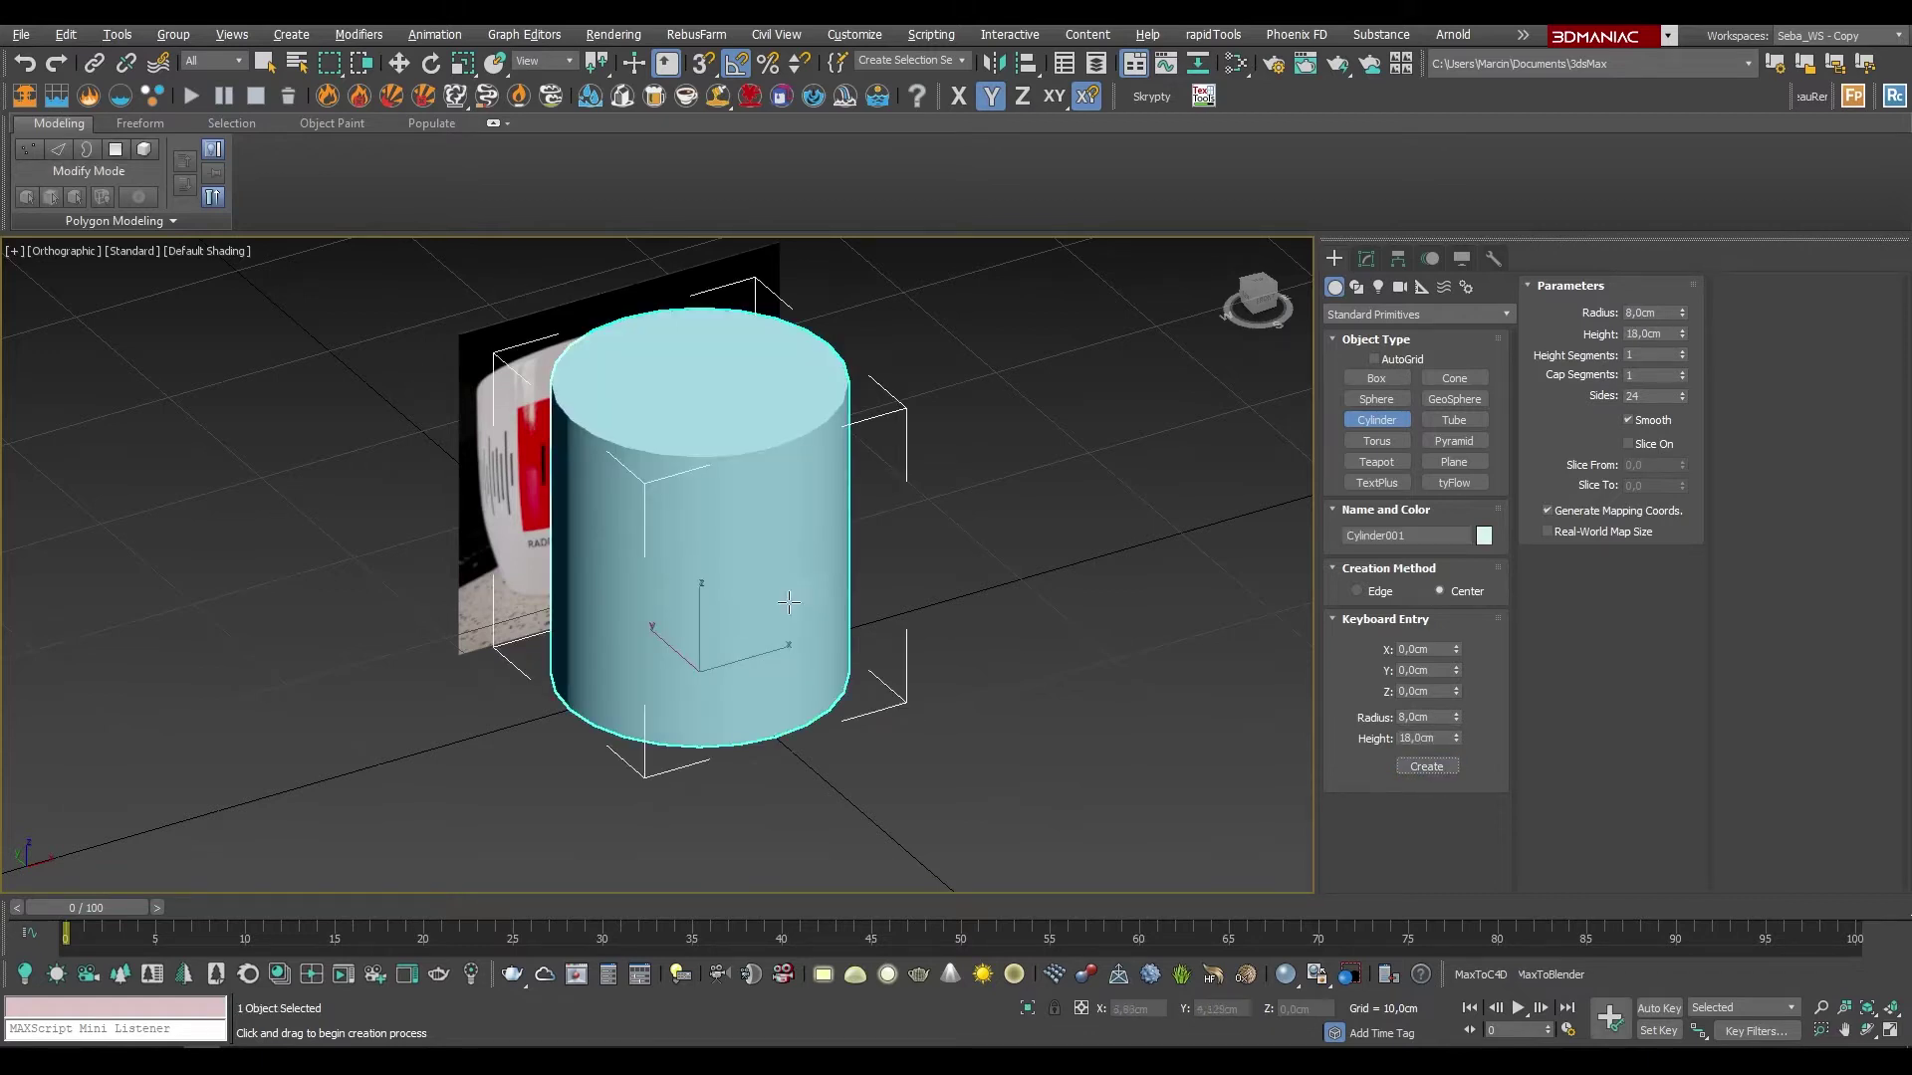
{"action": "middle_click_drag", "start_coordinate": [789, 602], "coordinate": [677, 545], "text": "alt"}
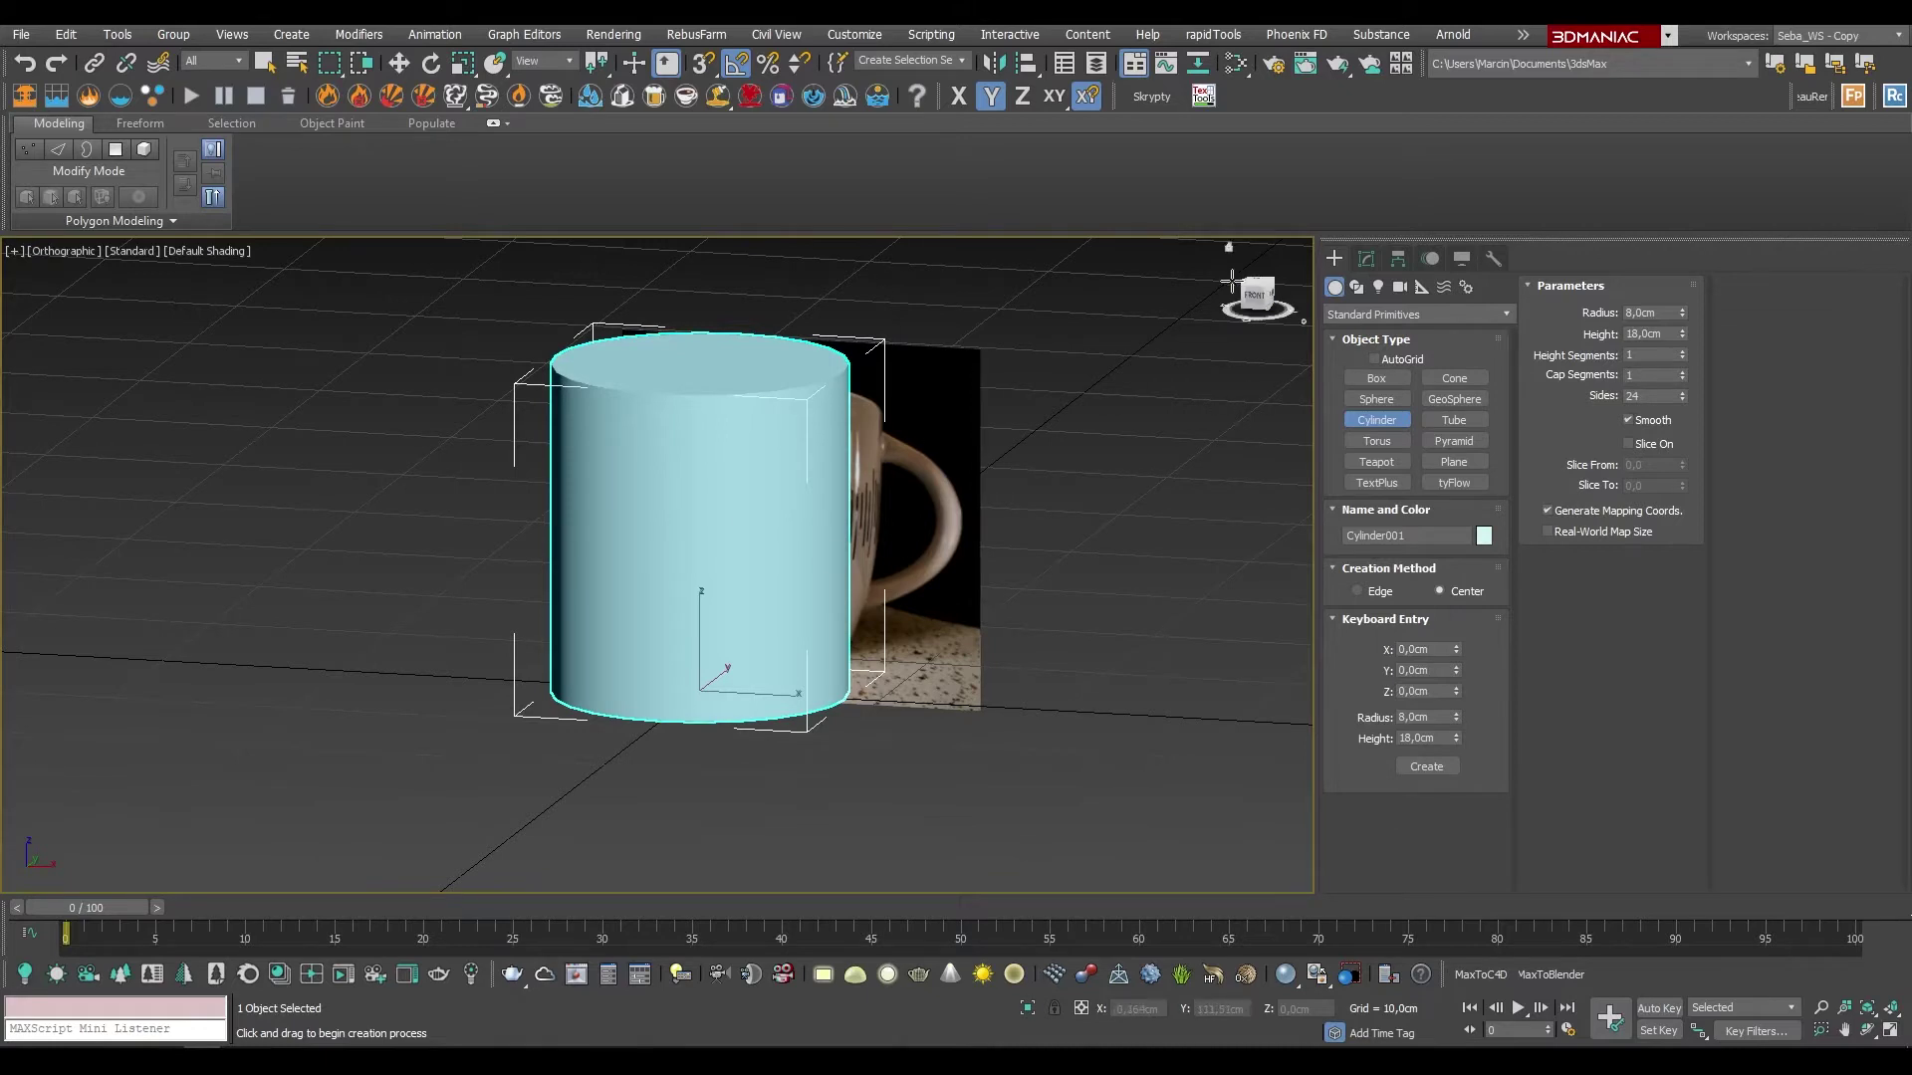
Step: In the Front view, resize the cylinder to radius 6.48 cm and height 13.5 cm
{"action": "left_click", "coordinate": [1260, 299]}
{"action": "key", "text": "f"}
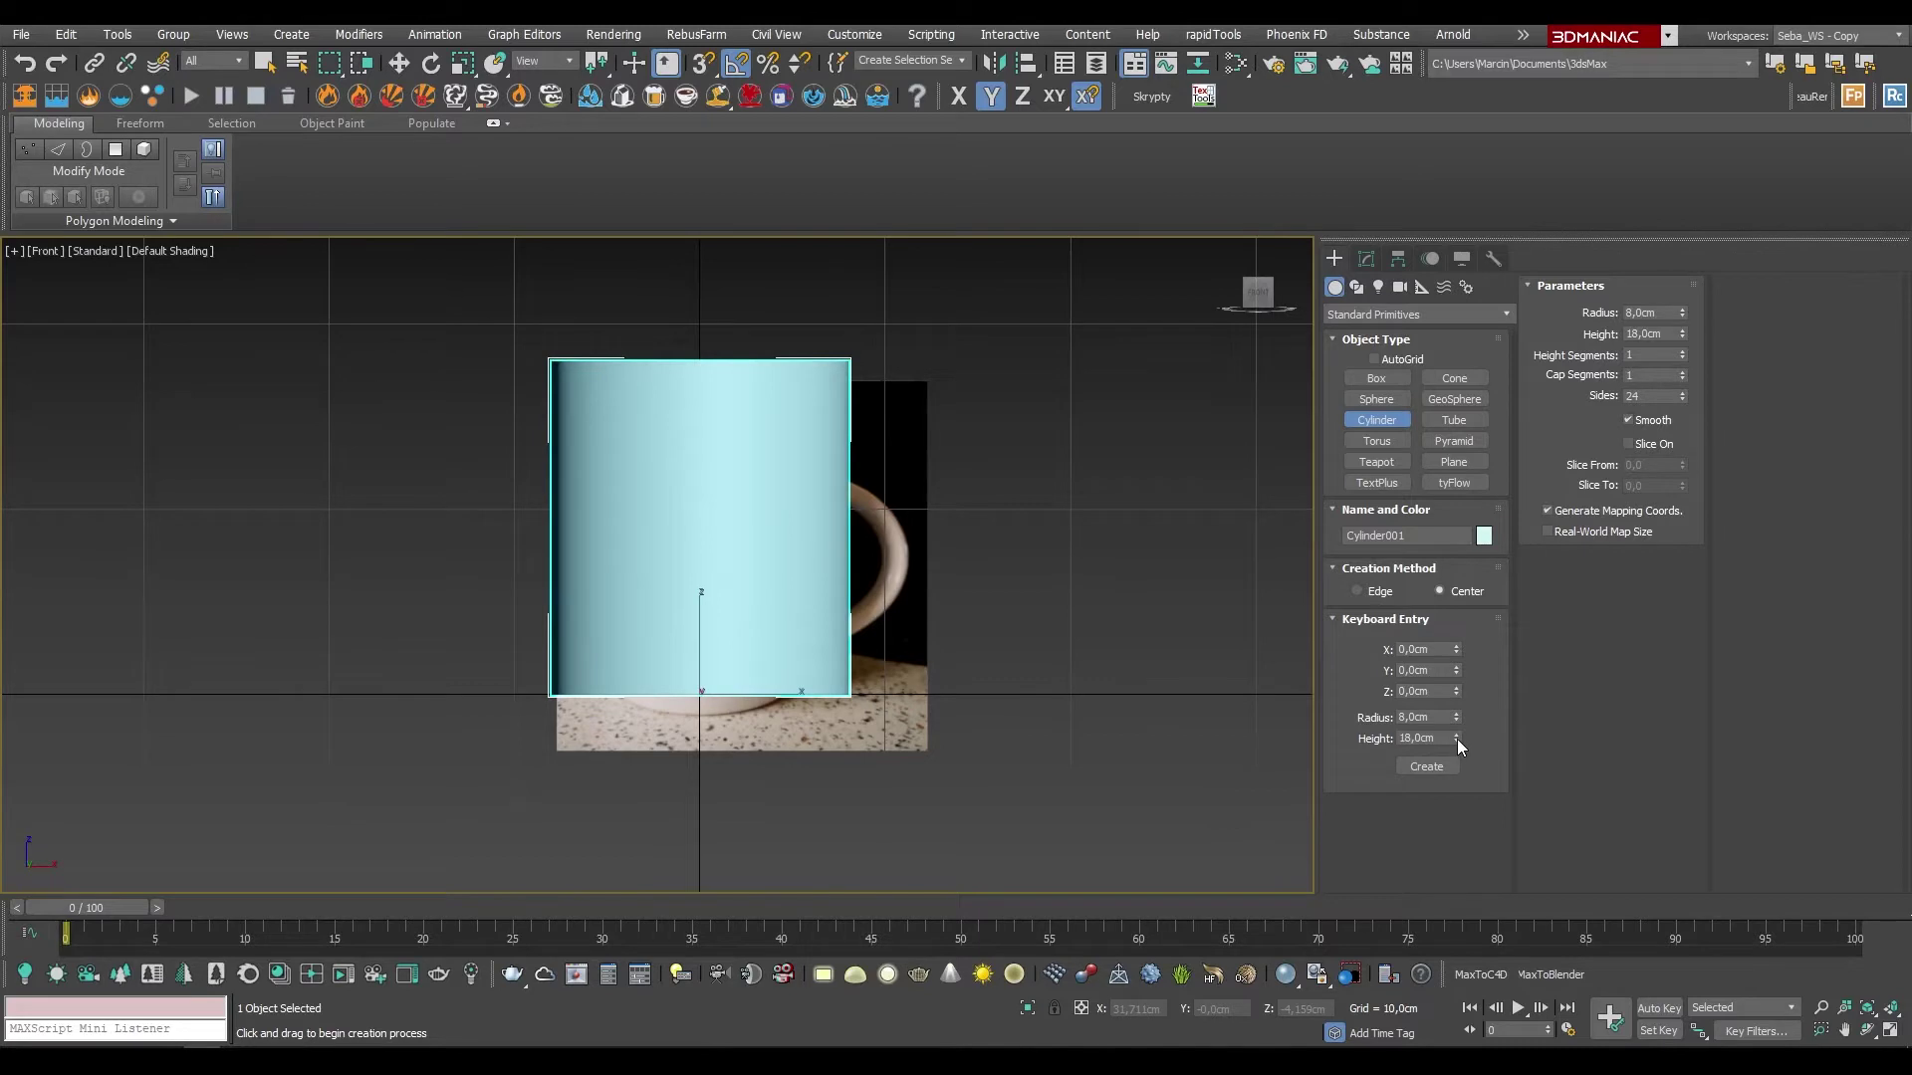
{"action": "mouse_move", "coordinate": [1682, 335]}
{"action": "left_mouse_down"}
{"action": "mouse_move", "coordinate": [1678, 361]}
{"action": "mouse_move", "coordinate": [1674, 336]}
{"action": "left_mouse_up"}
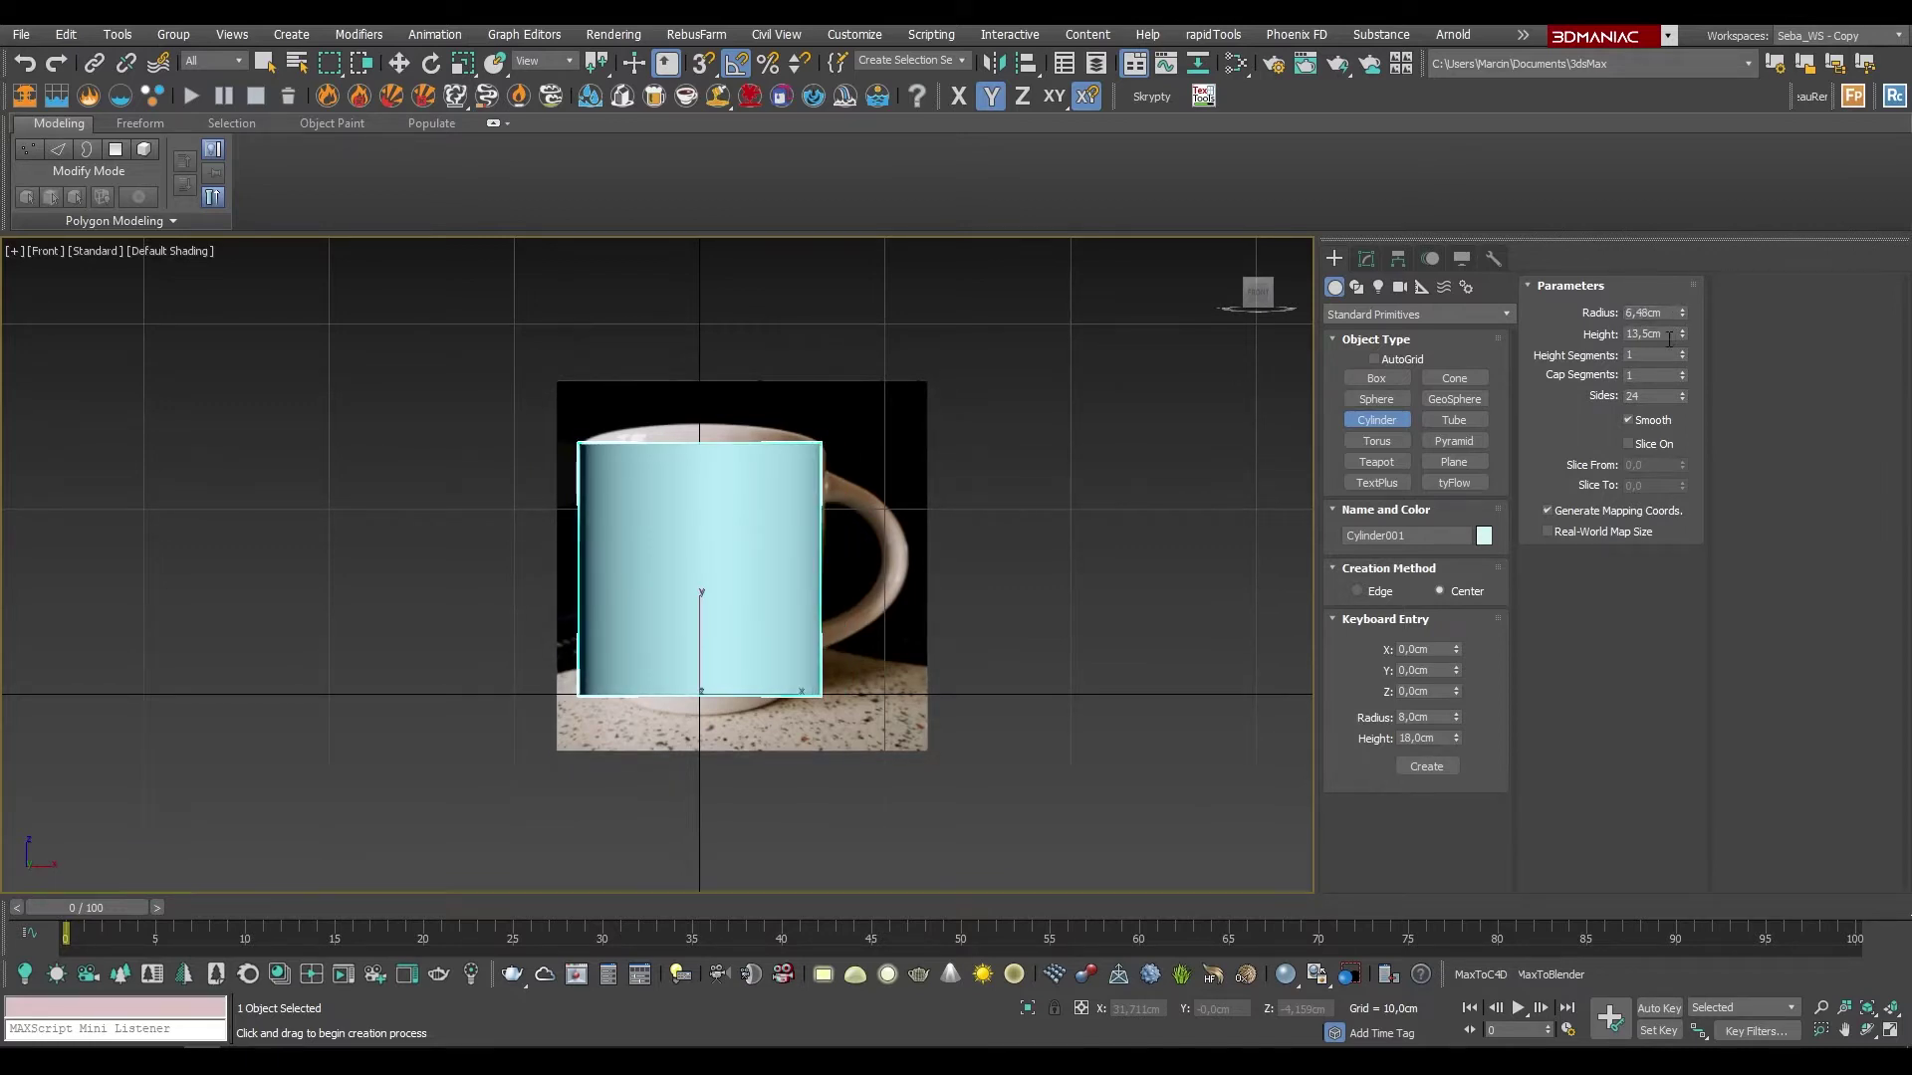
{"action": "mouse_move", "coordinate": [1255, 295]}
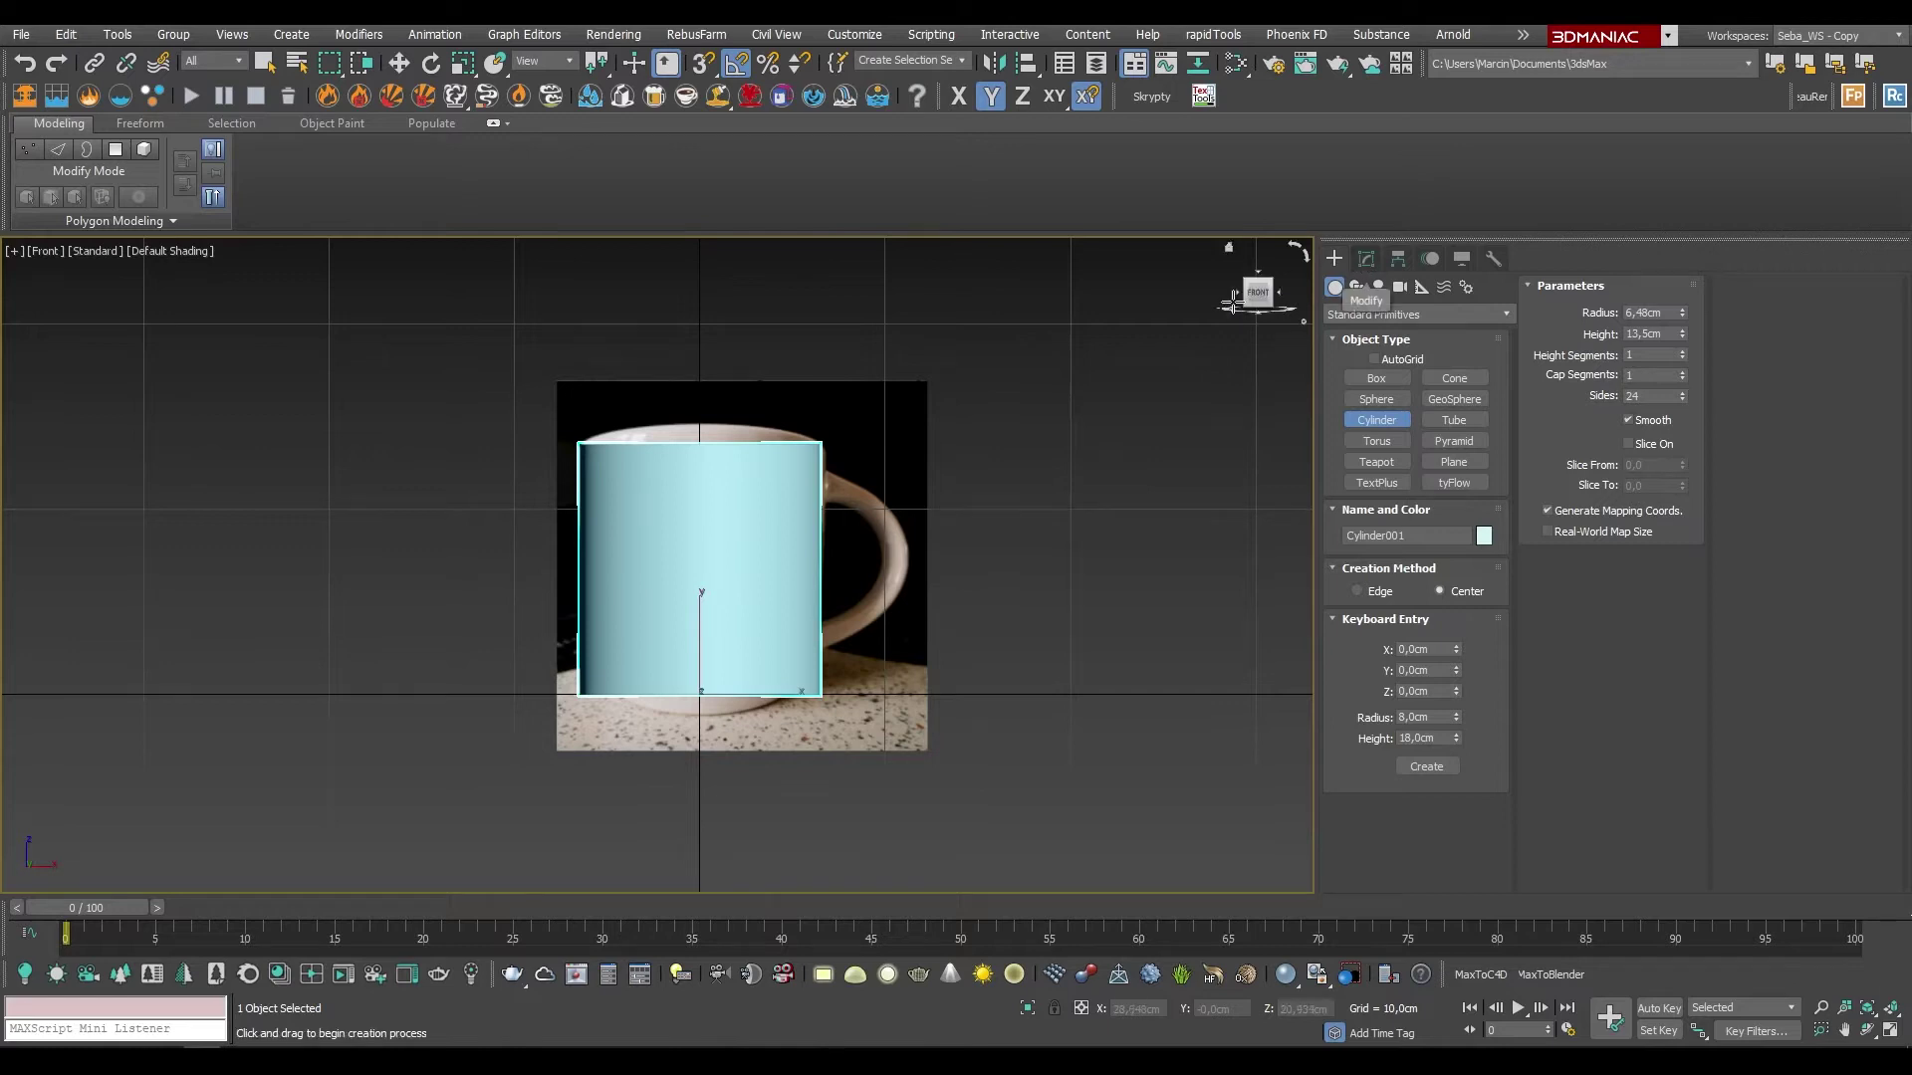
Step: Compare the cylinder to the mug photo in See-Through with Edged Faces, then restore opaque display
{"action": "key", "text": "alt+x"}
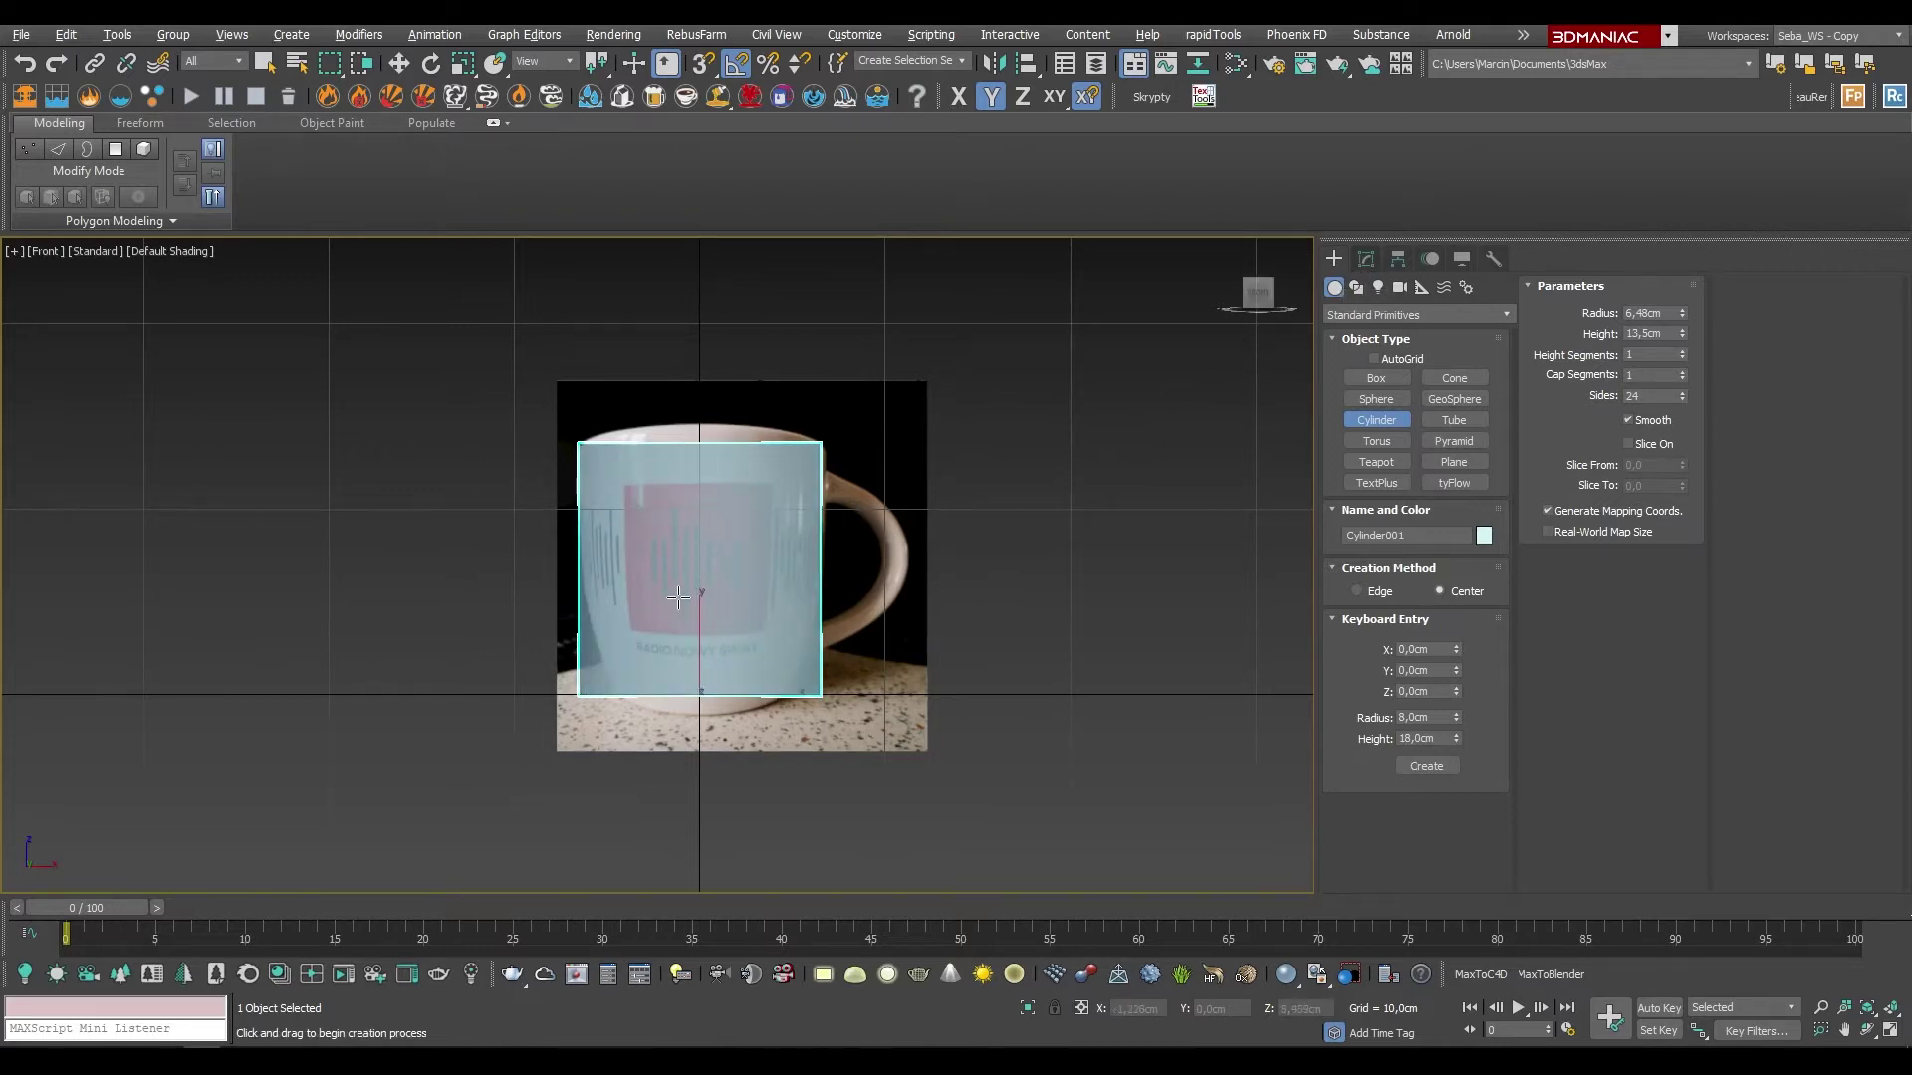
{"action": "middle_click_drag", "start_coordinate": [690, 597], "coordinate": [761, 620], "text": "alt"}
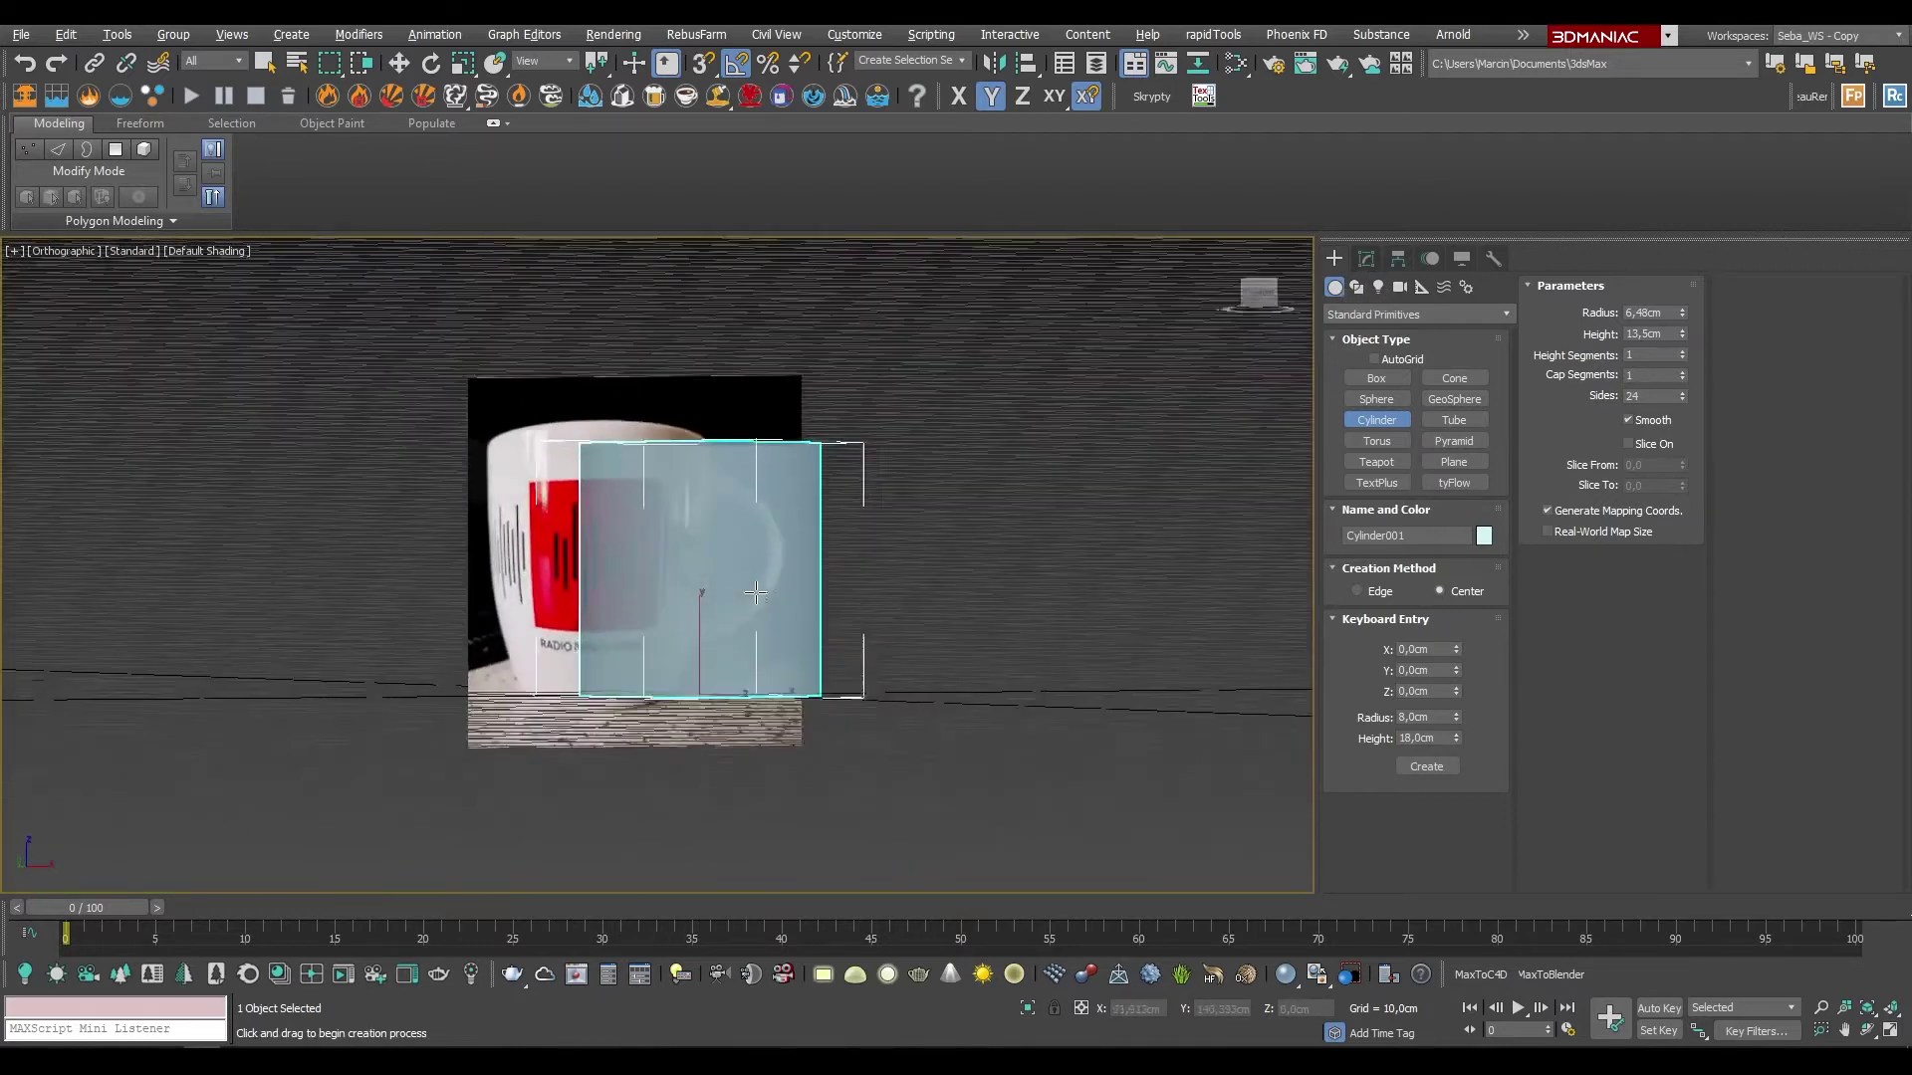
{"action": "key", "text": "F4"}
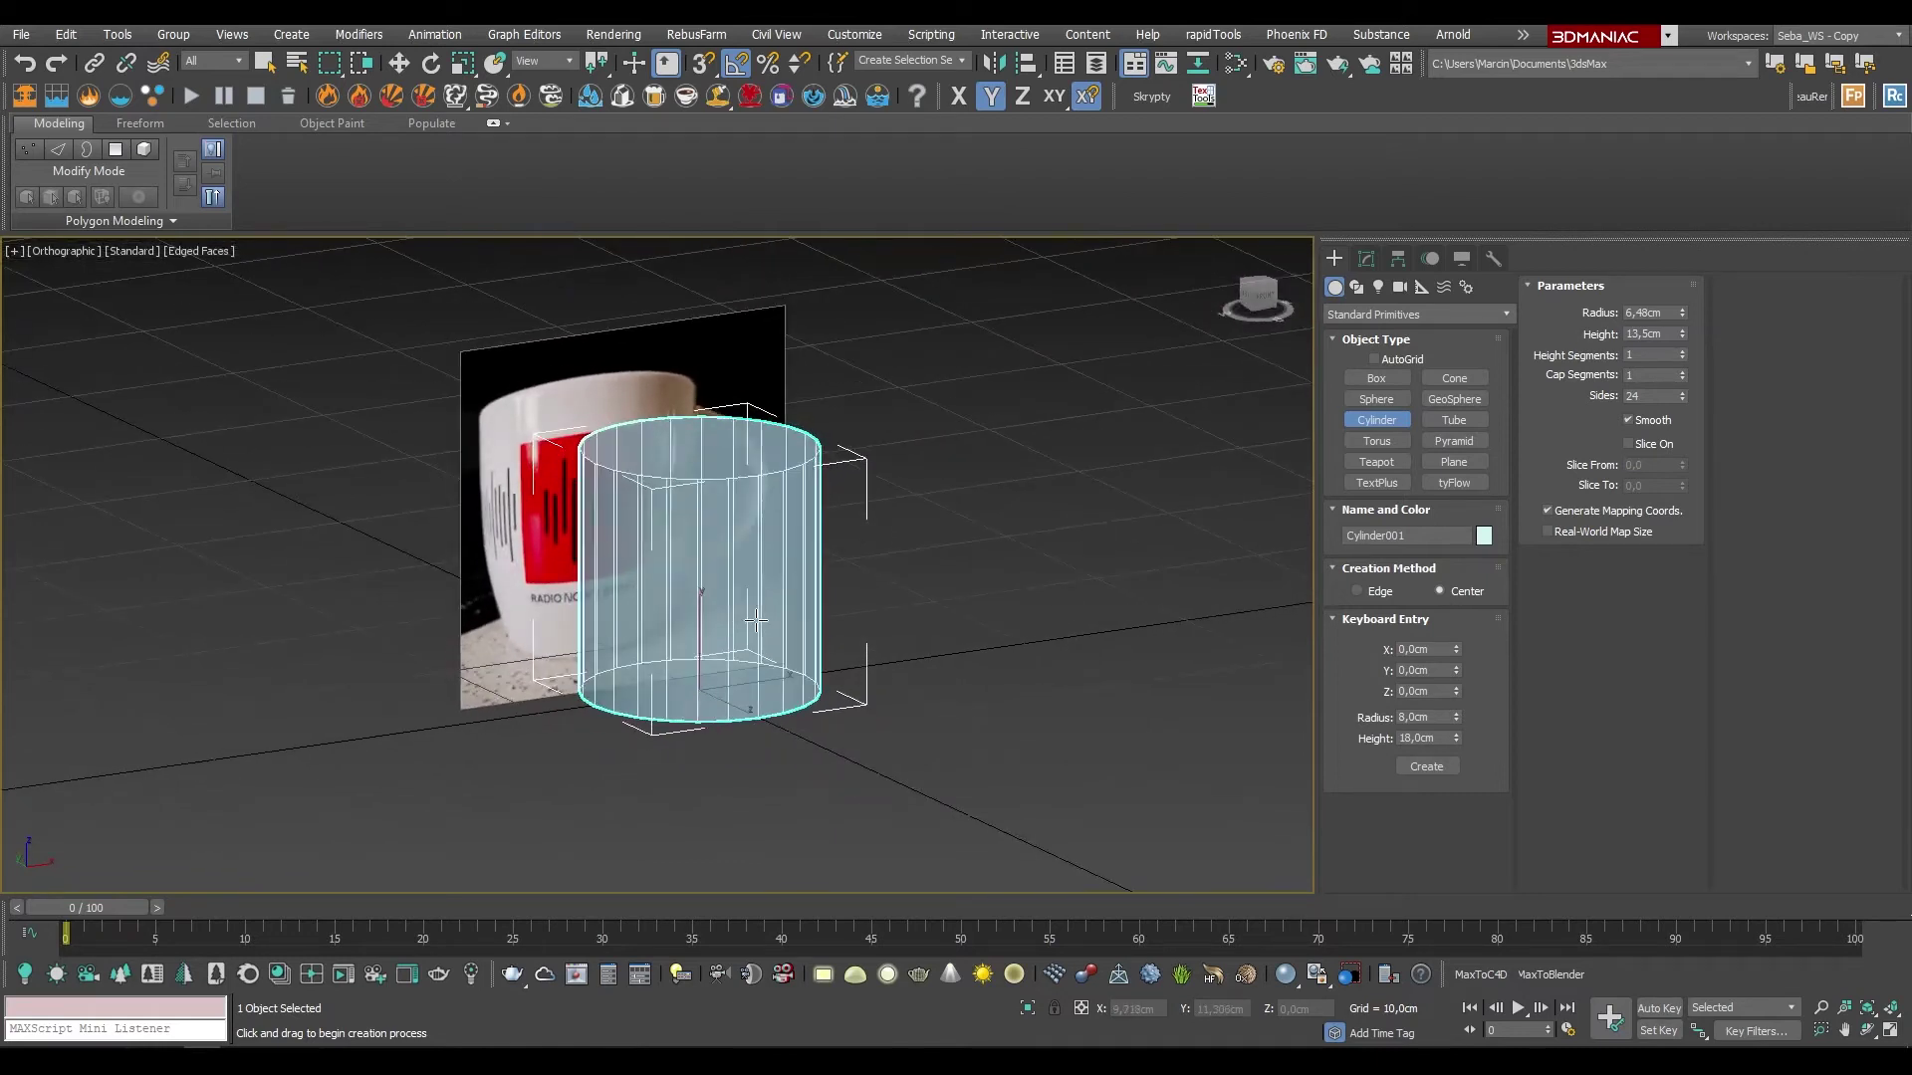
{"action": "scroll", "coordinate": [683, 478], "scroll_direction": "up", "scroll_amount": 5}
{"action": "scroll", "coordinate": [690, 518], "scroll_direction": "down", "scroll_amount": 4}
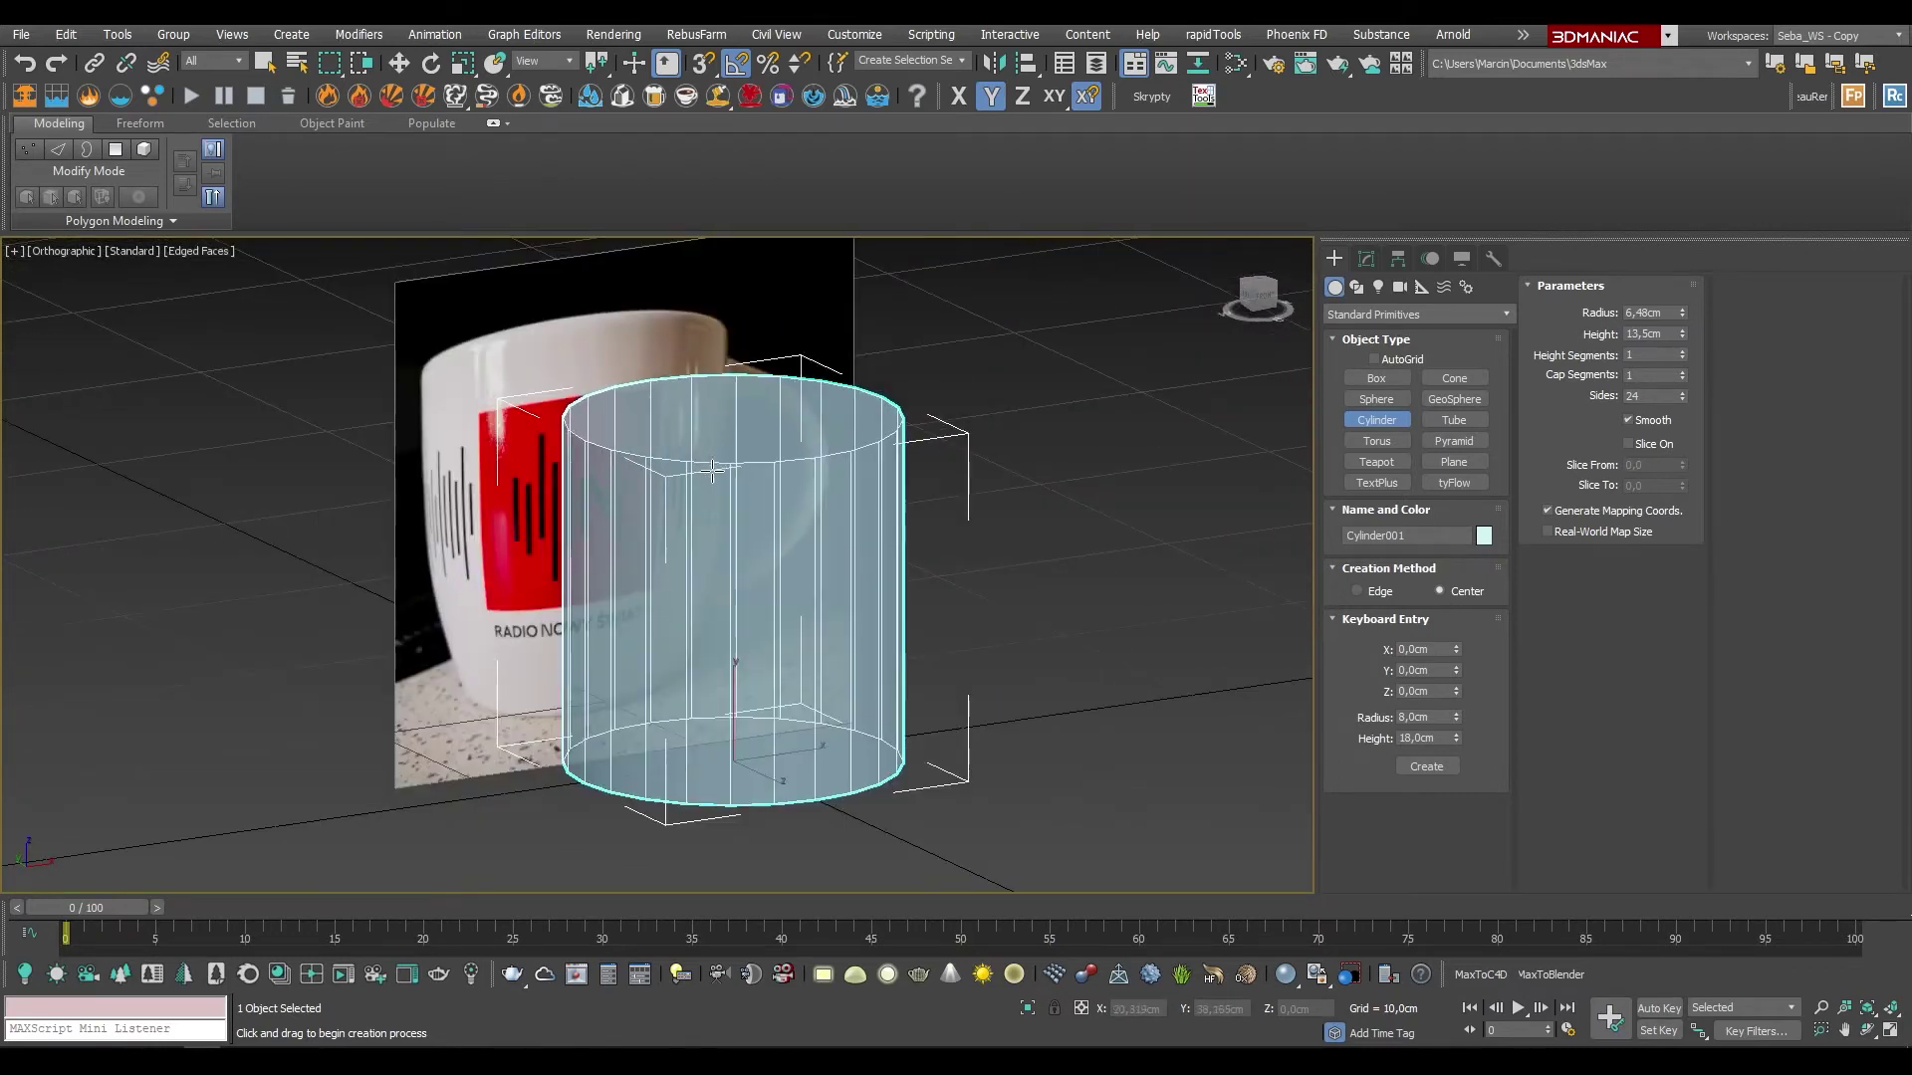
{"action": "middle_click_drag", "start_coordinate": [709, 509], "coordinate": [680, 503], "text": "alt"}
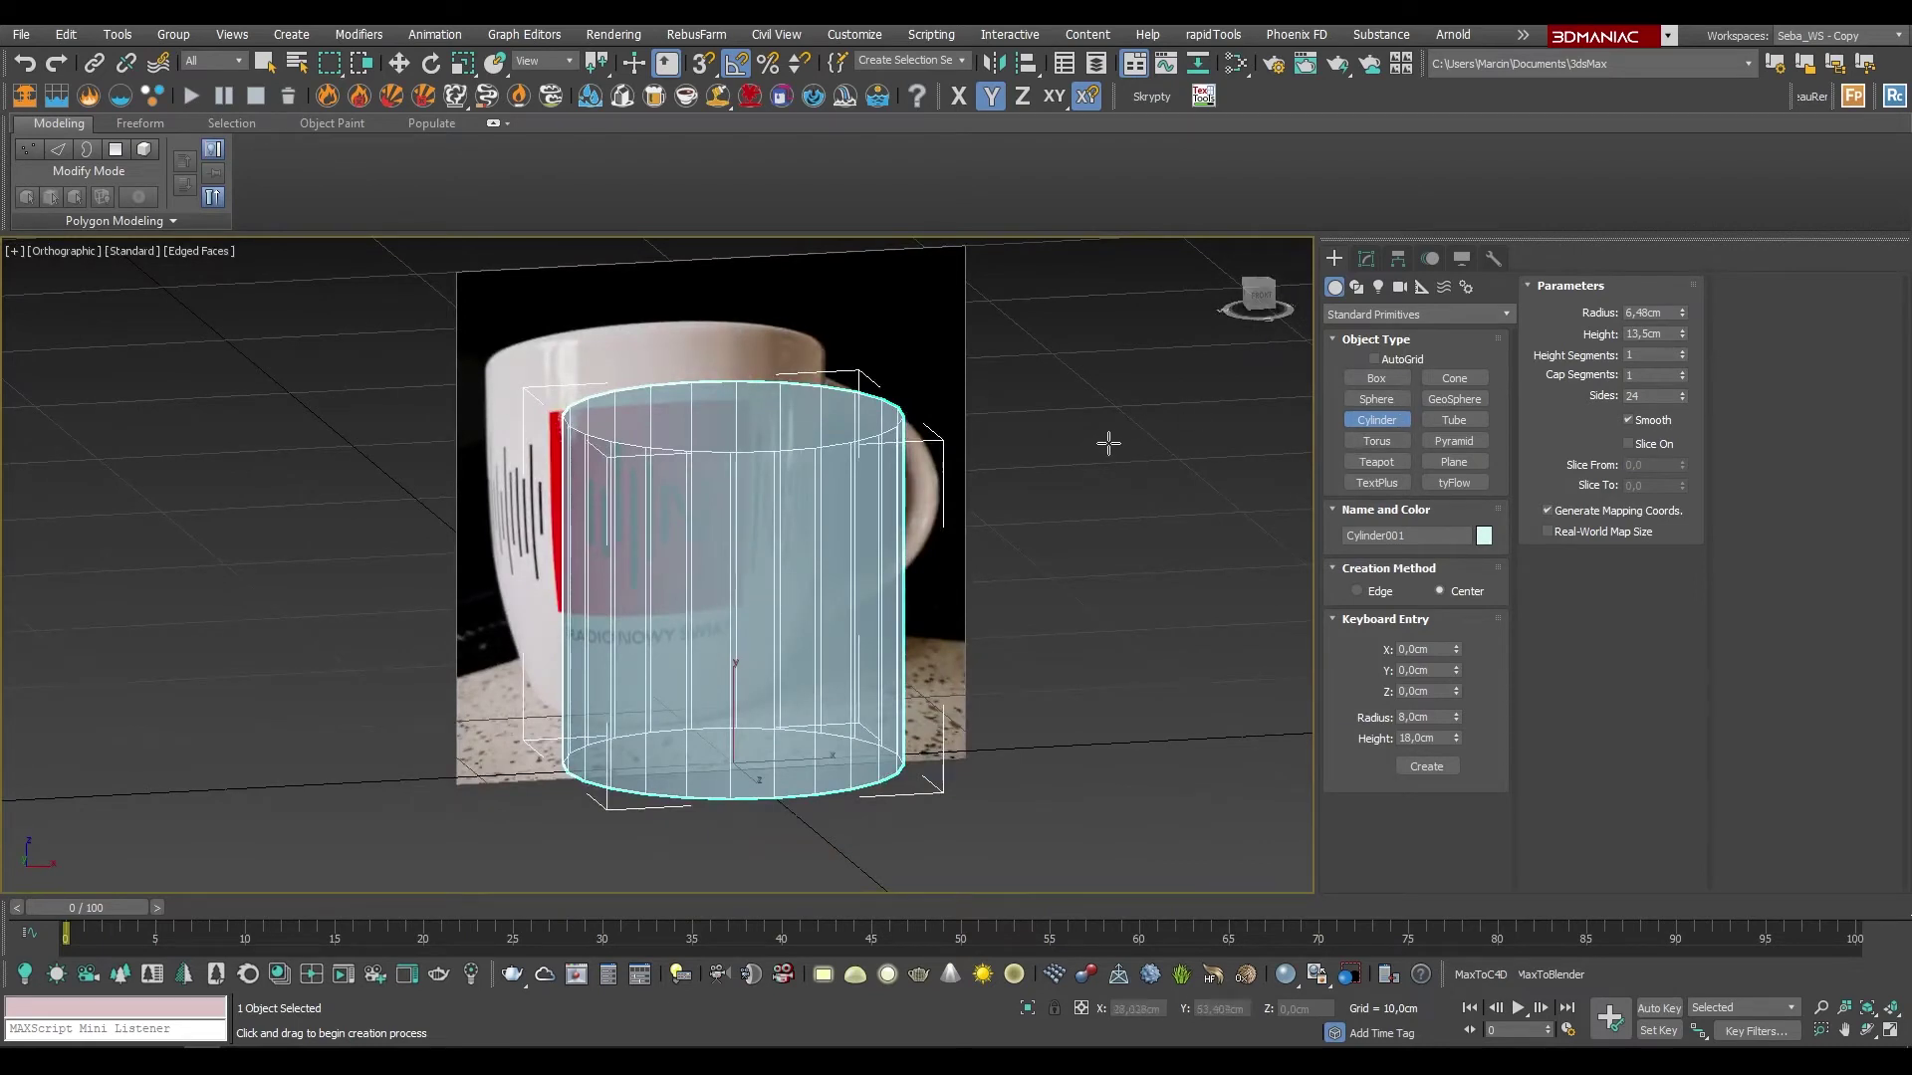
{"action": "key", "text": "alt+x"}
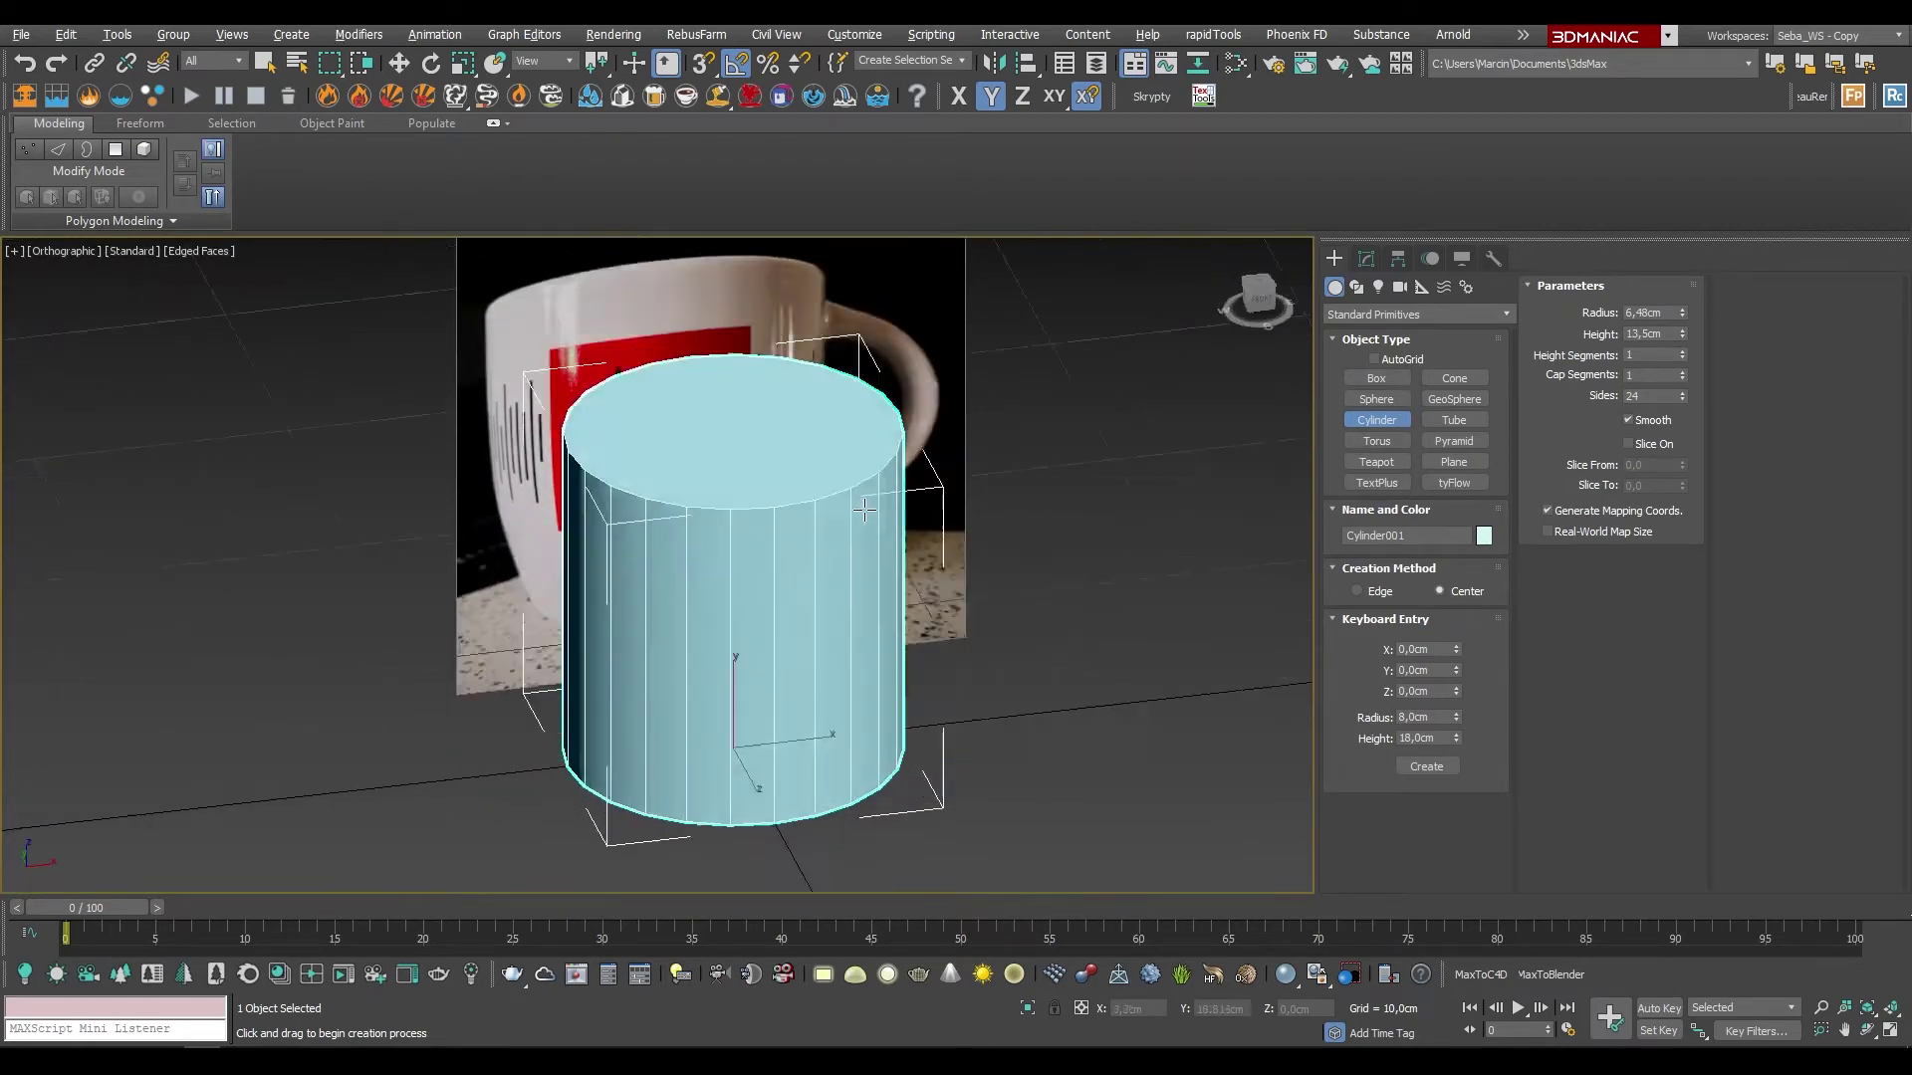
Step: Add an Edit Poly modifier to the cylinder, collapsing its Mode rollout and shortening the stack
{"action": "middle_click_drag", "start_coordinate": [862, 481], "coordinate": [865, 514], "text": "alt"}
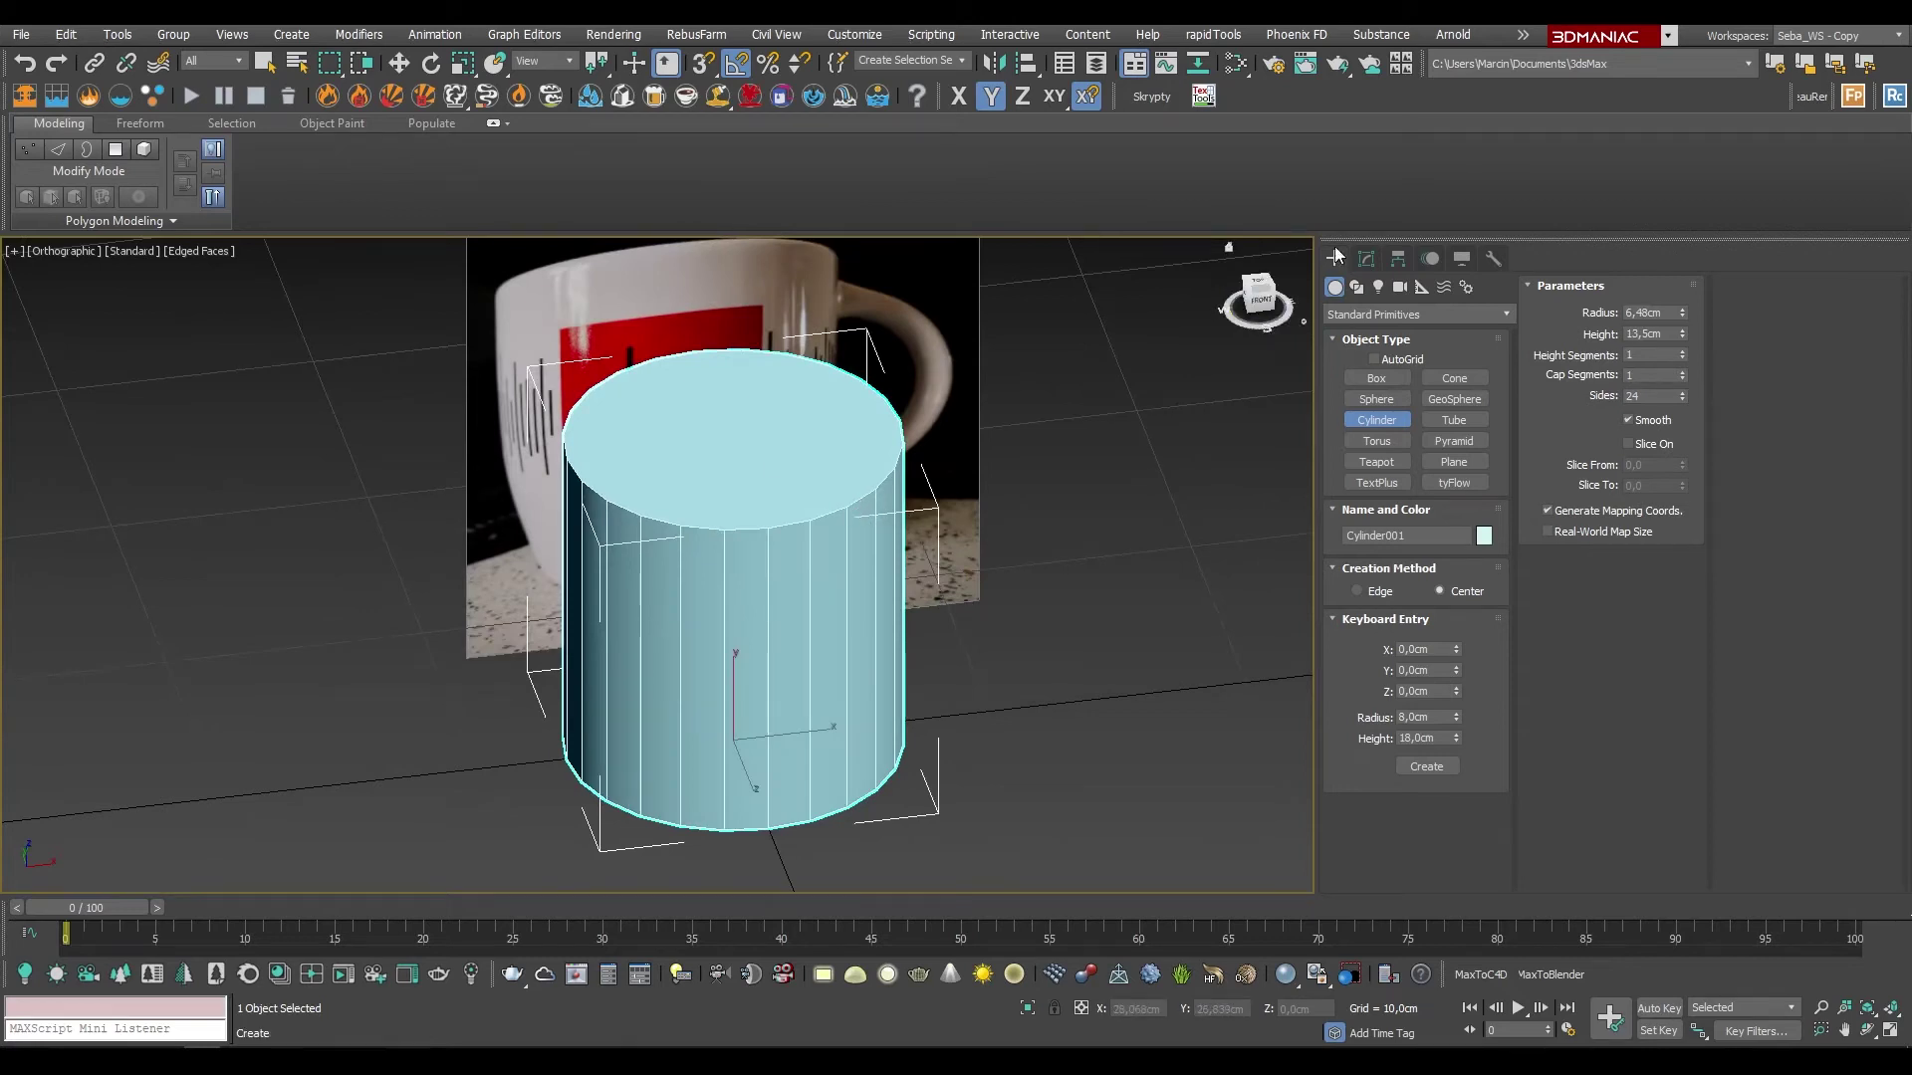
{"action": "left_click", "coordinate": [1366, 258]}
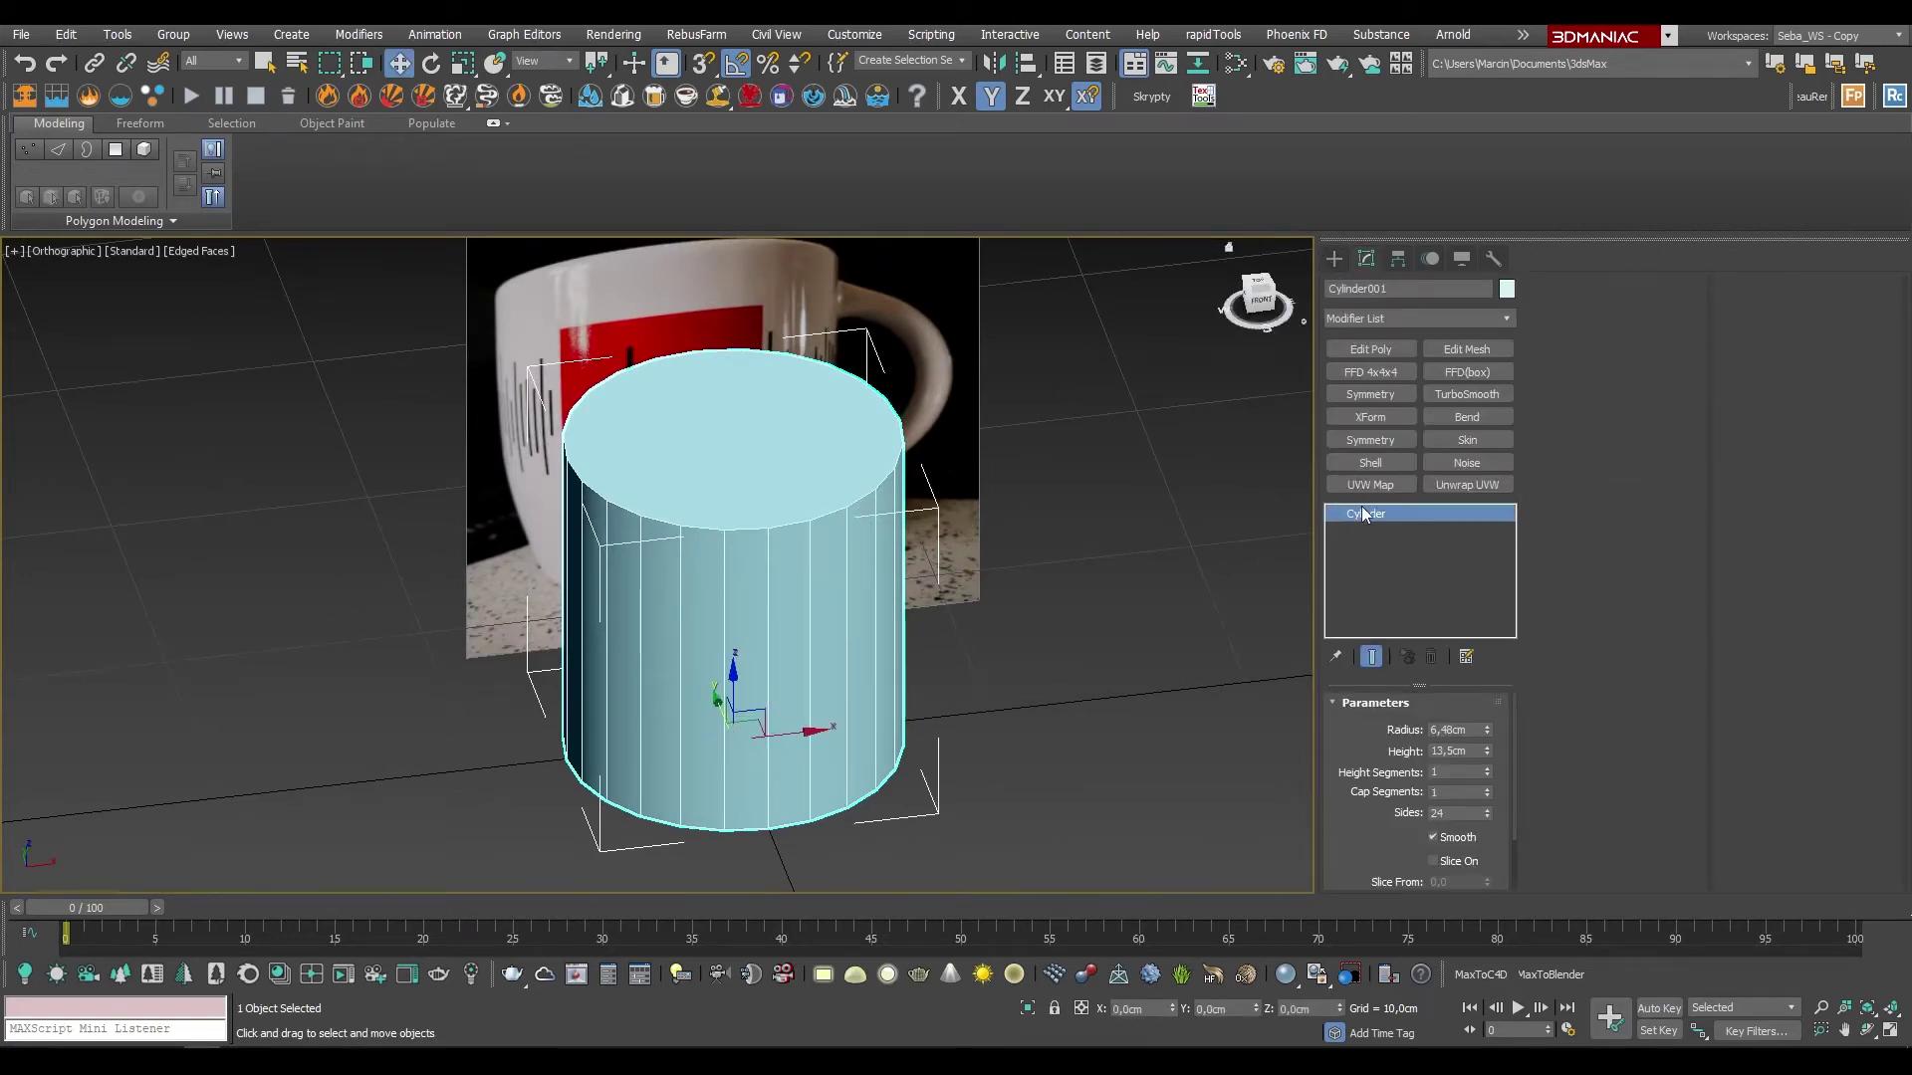
{"action": "left_click", "coordinate": [1366, 350]}
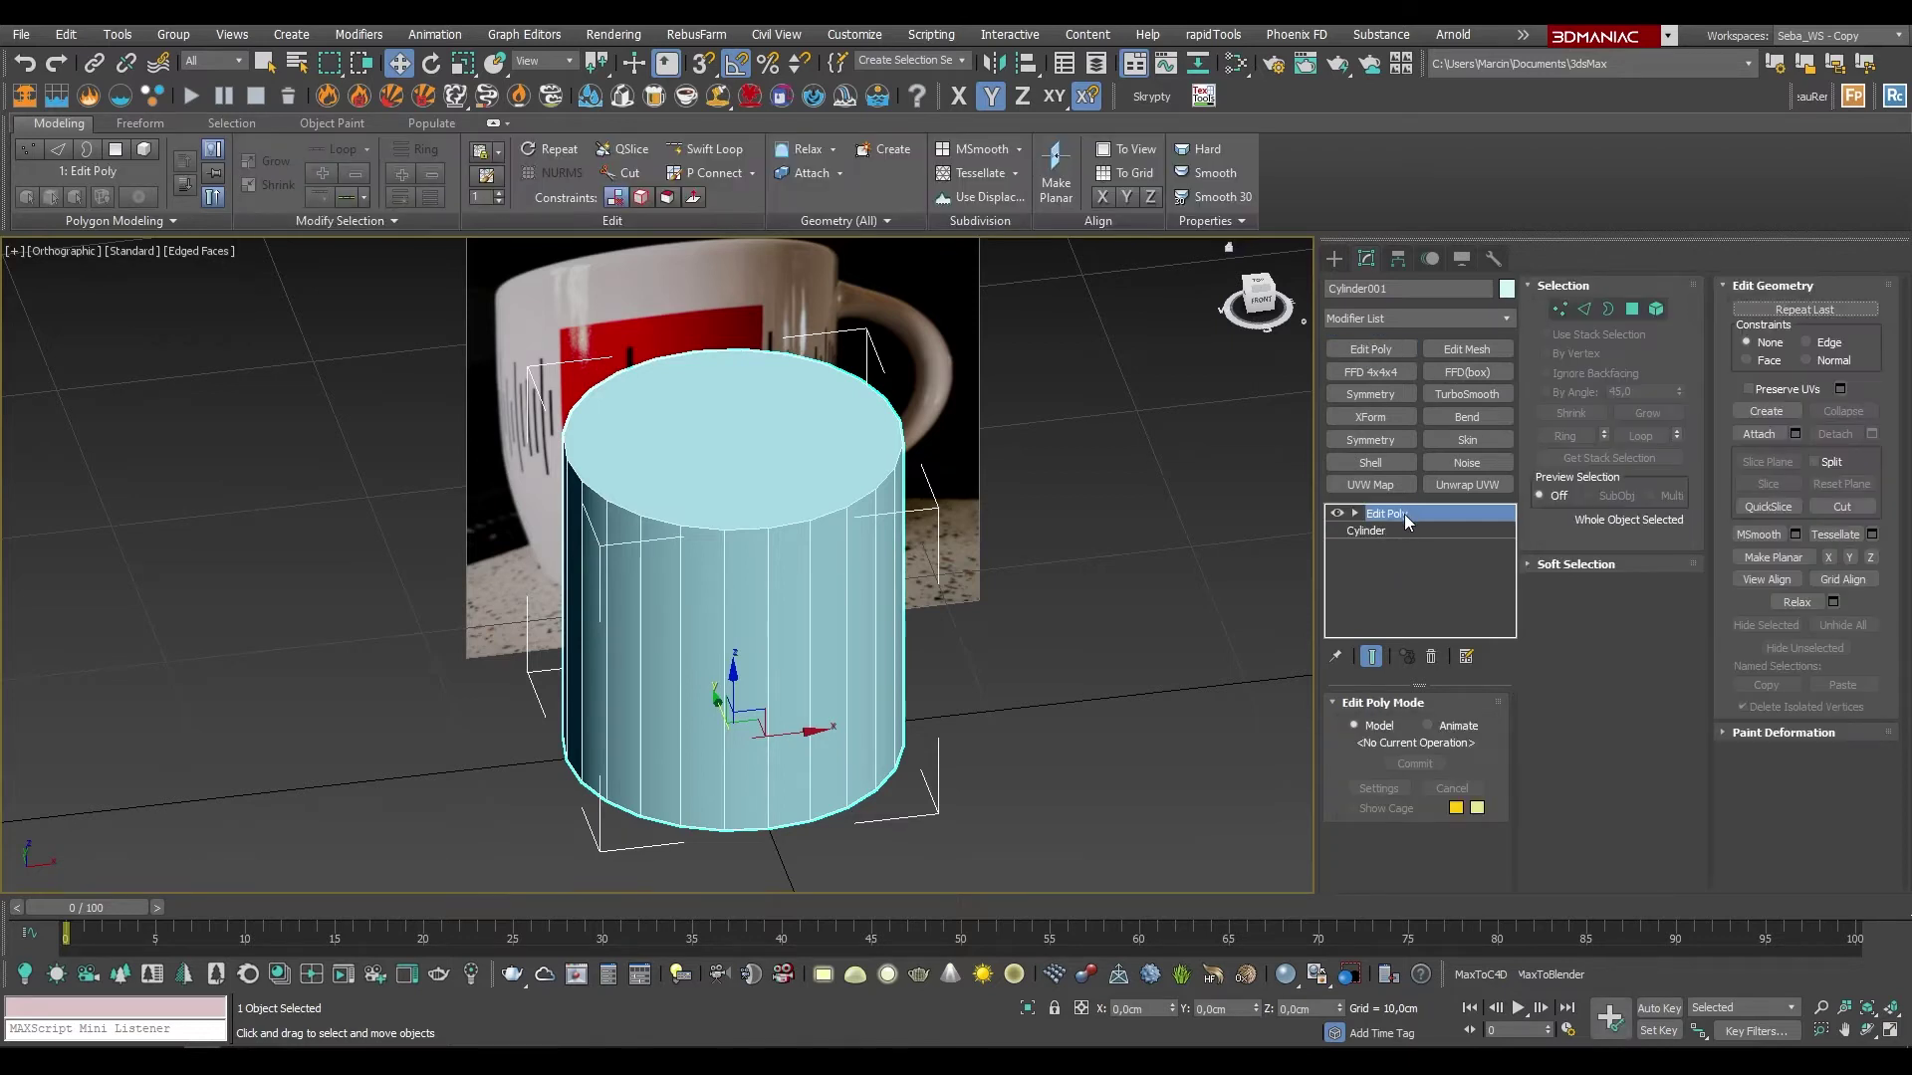
{"action": "left_click", "coordinate": [1378, 703]}
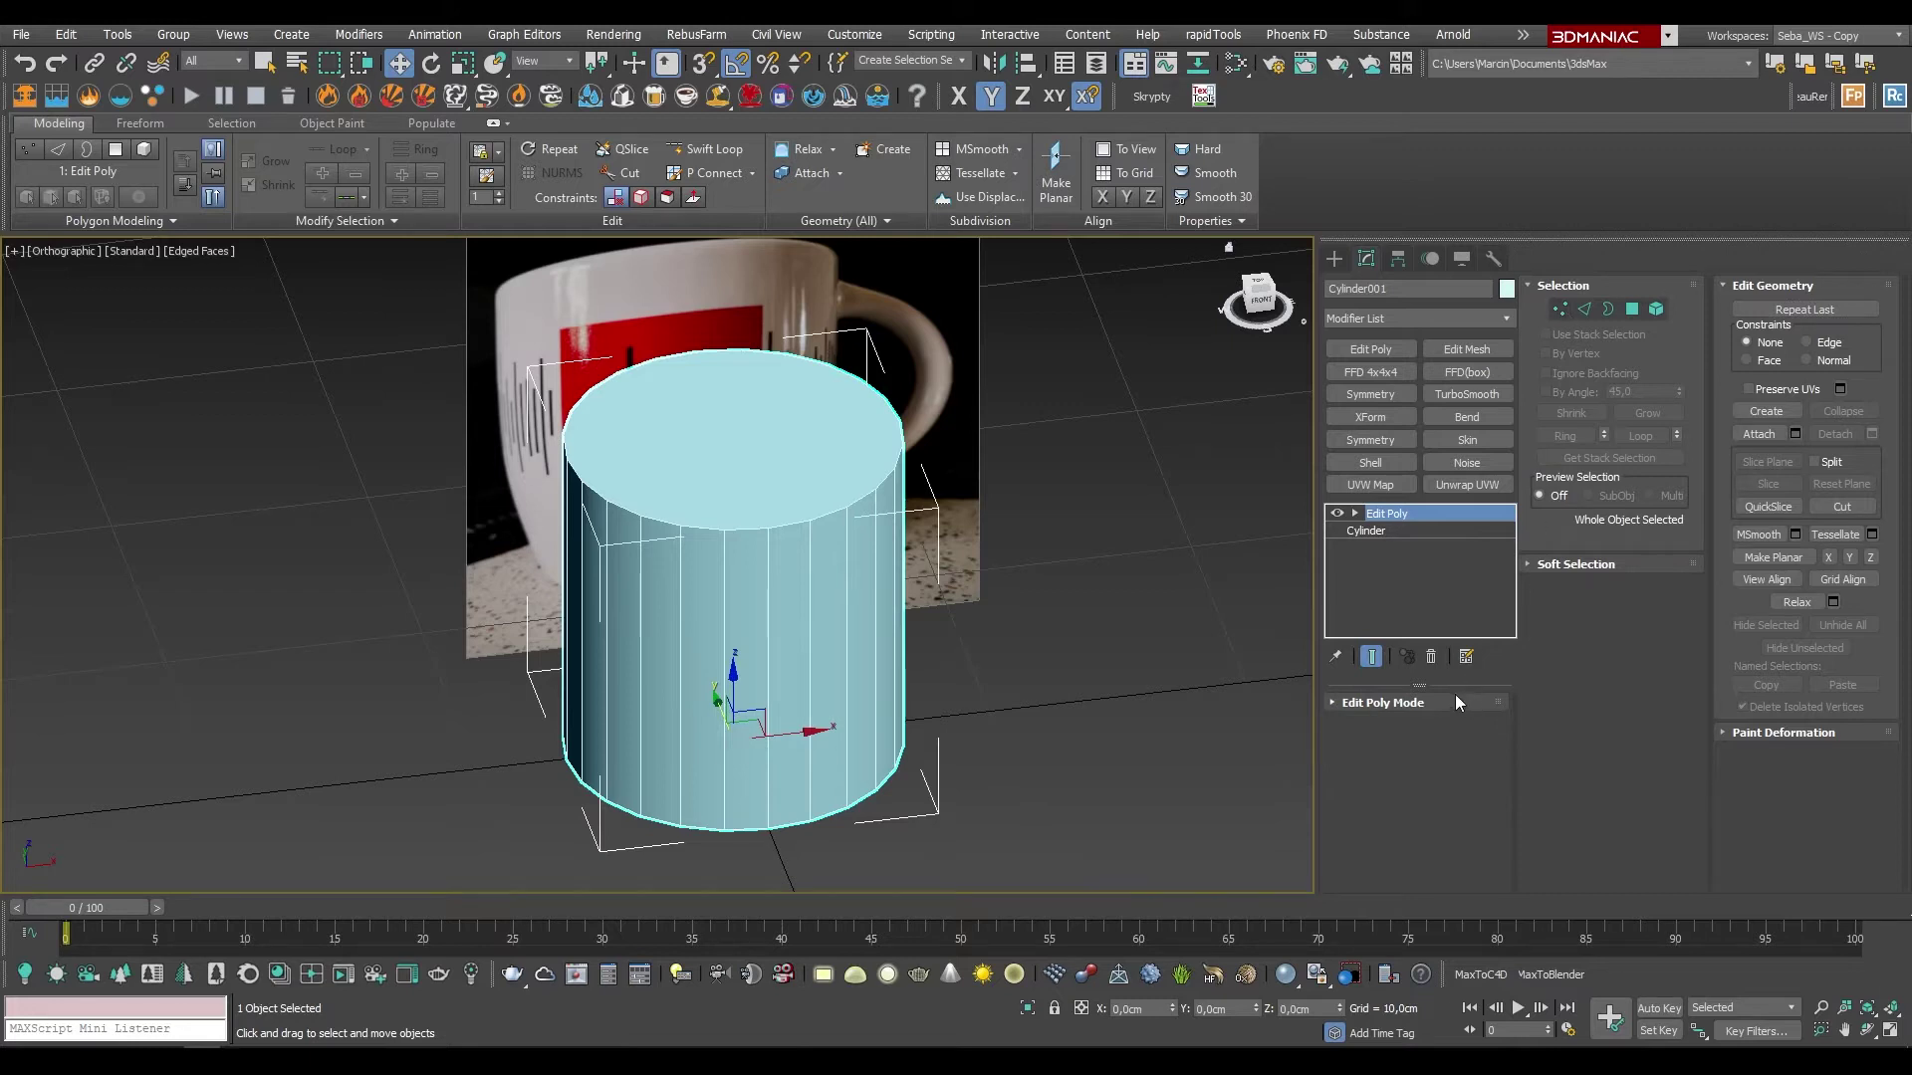
{"action": "left_click_drag", "start_coordinate": [1416, 684], "coordinate": [1419, 625]}
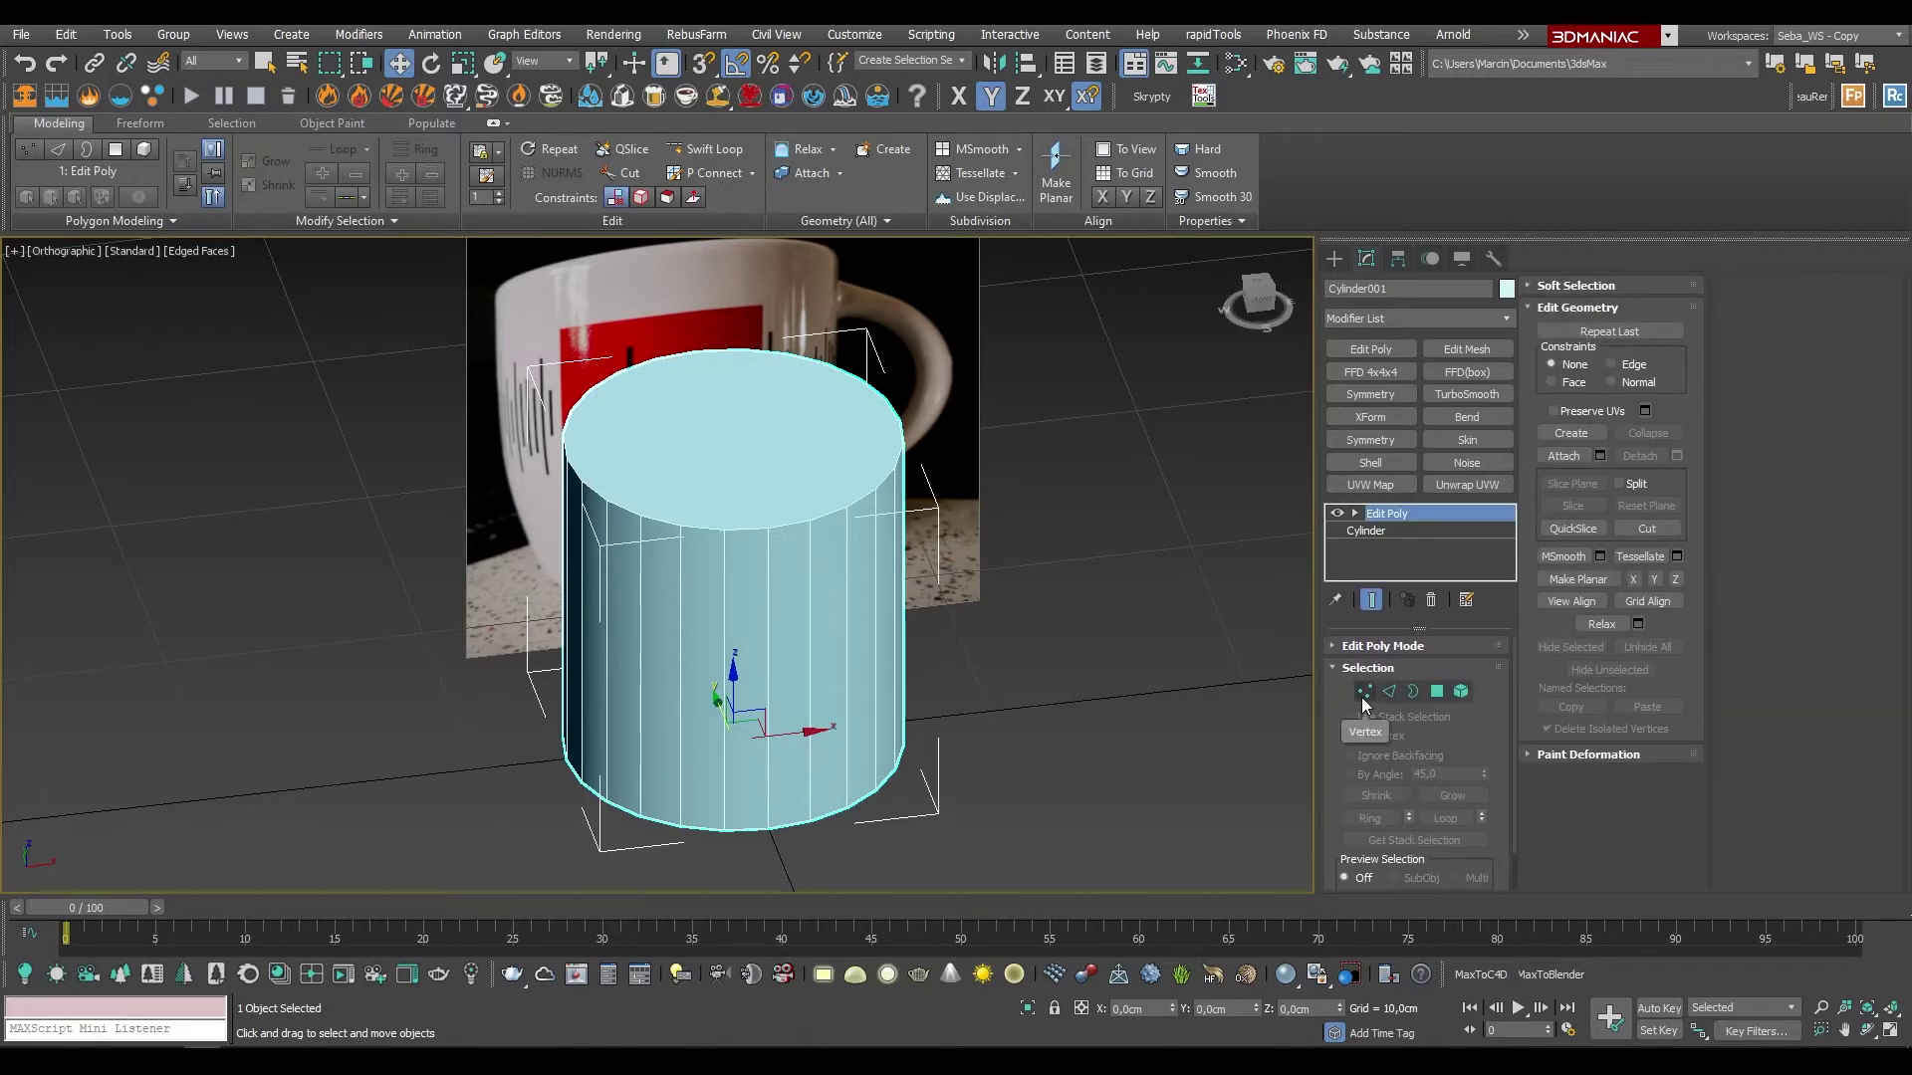
Step: In Polygon mode, delete the cylinder's top and bottom cap polygons, then view it from the front
{"action": "left_click", "coordinate": [1437, 691]}
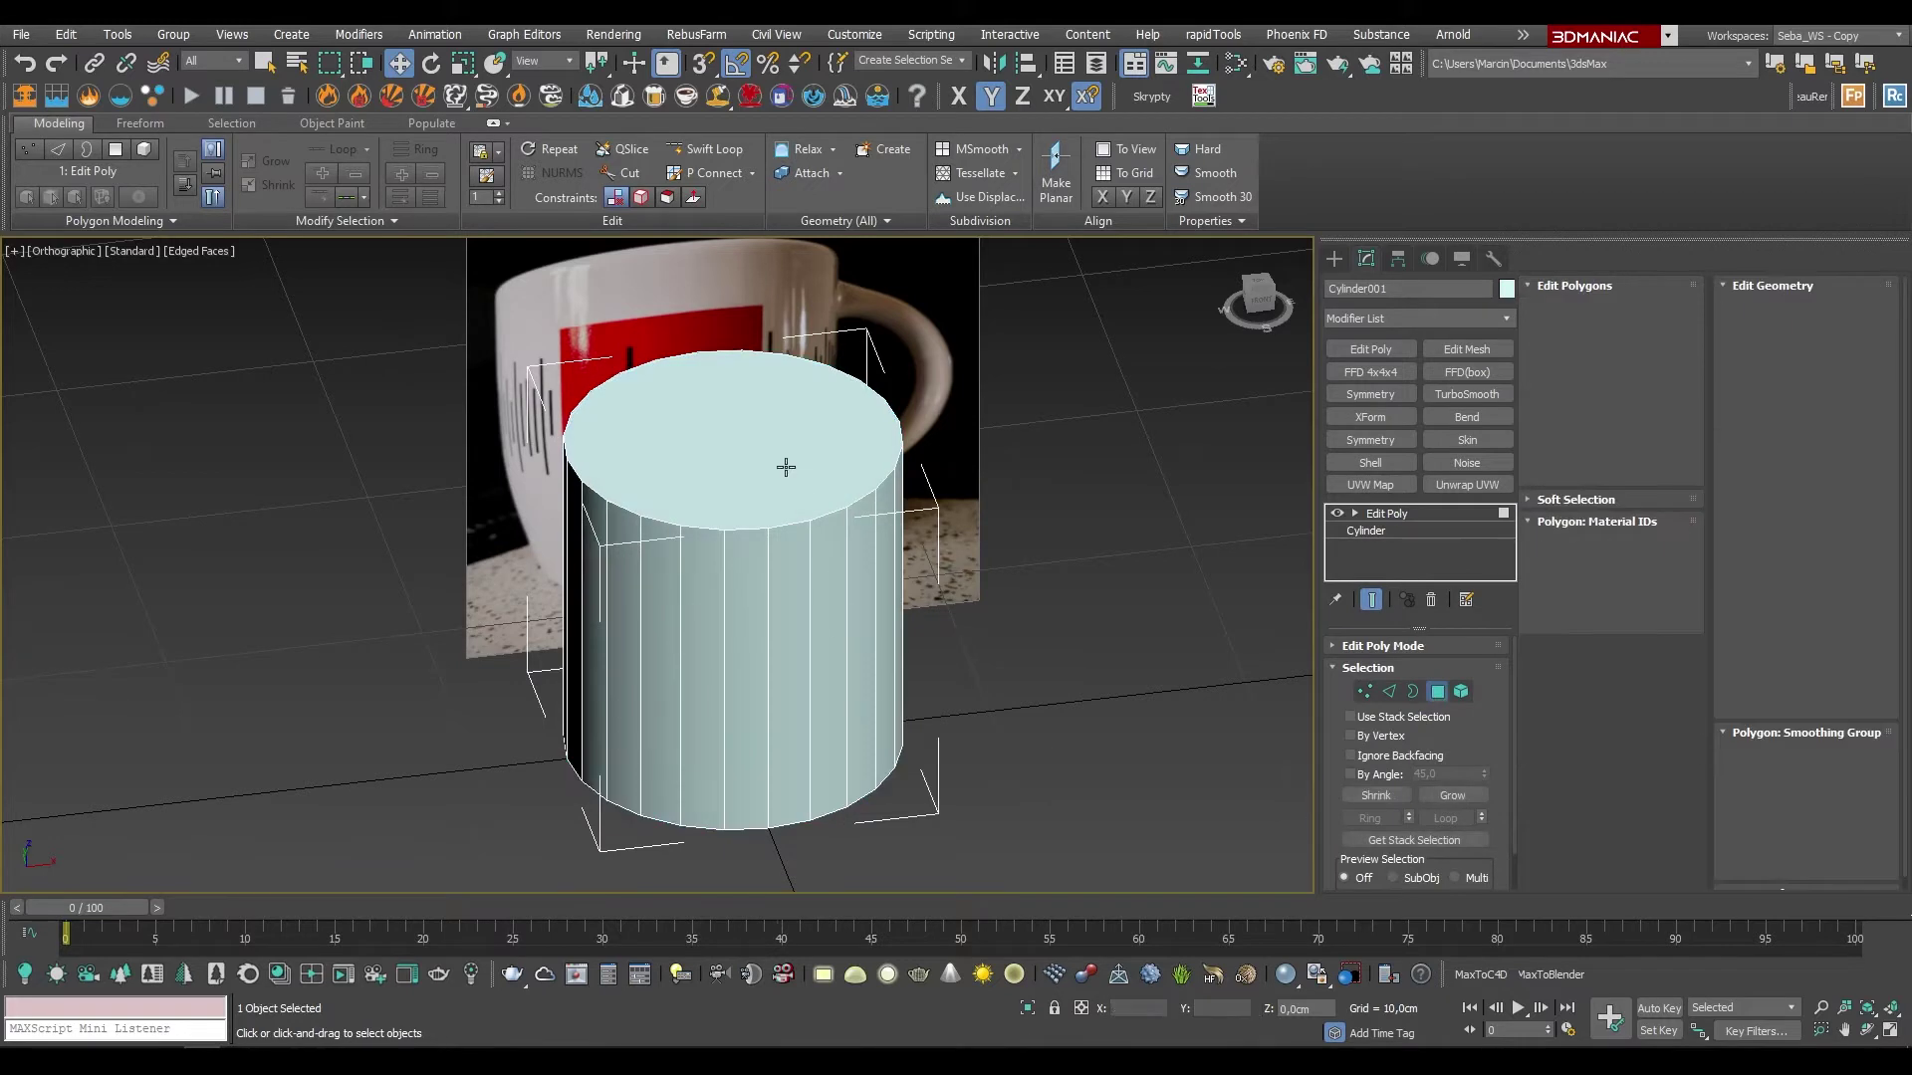
{"action": "left_click", "coordinate": [785, 465]}
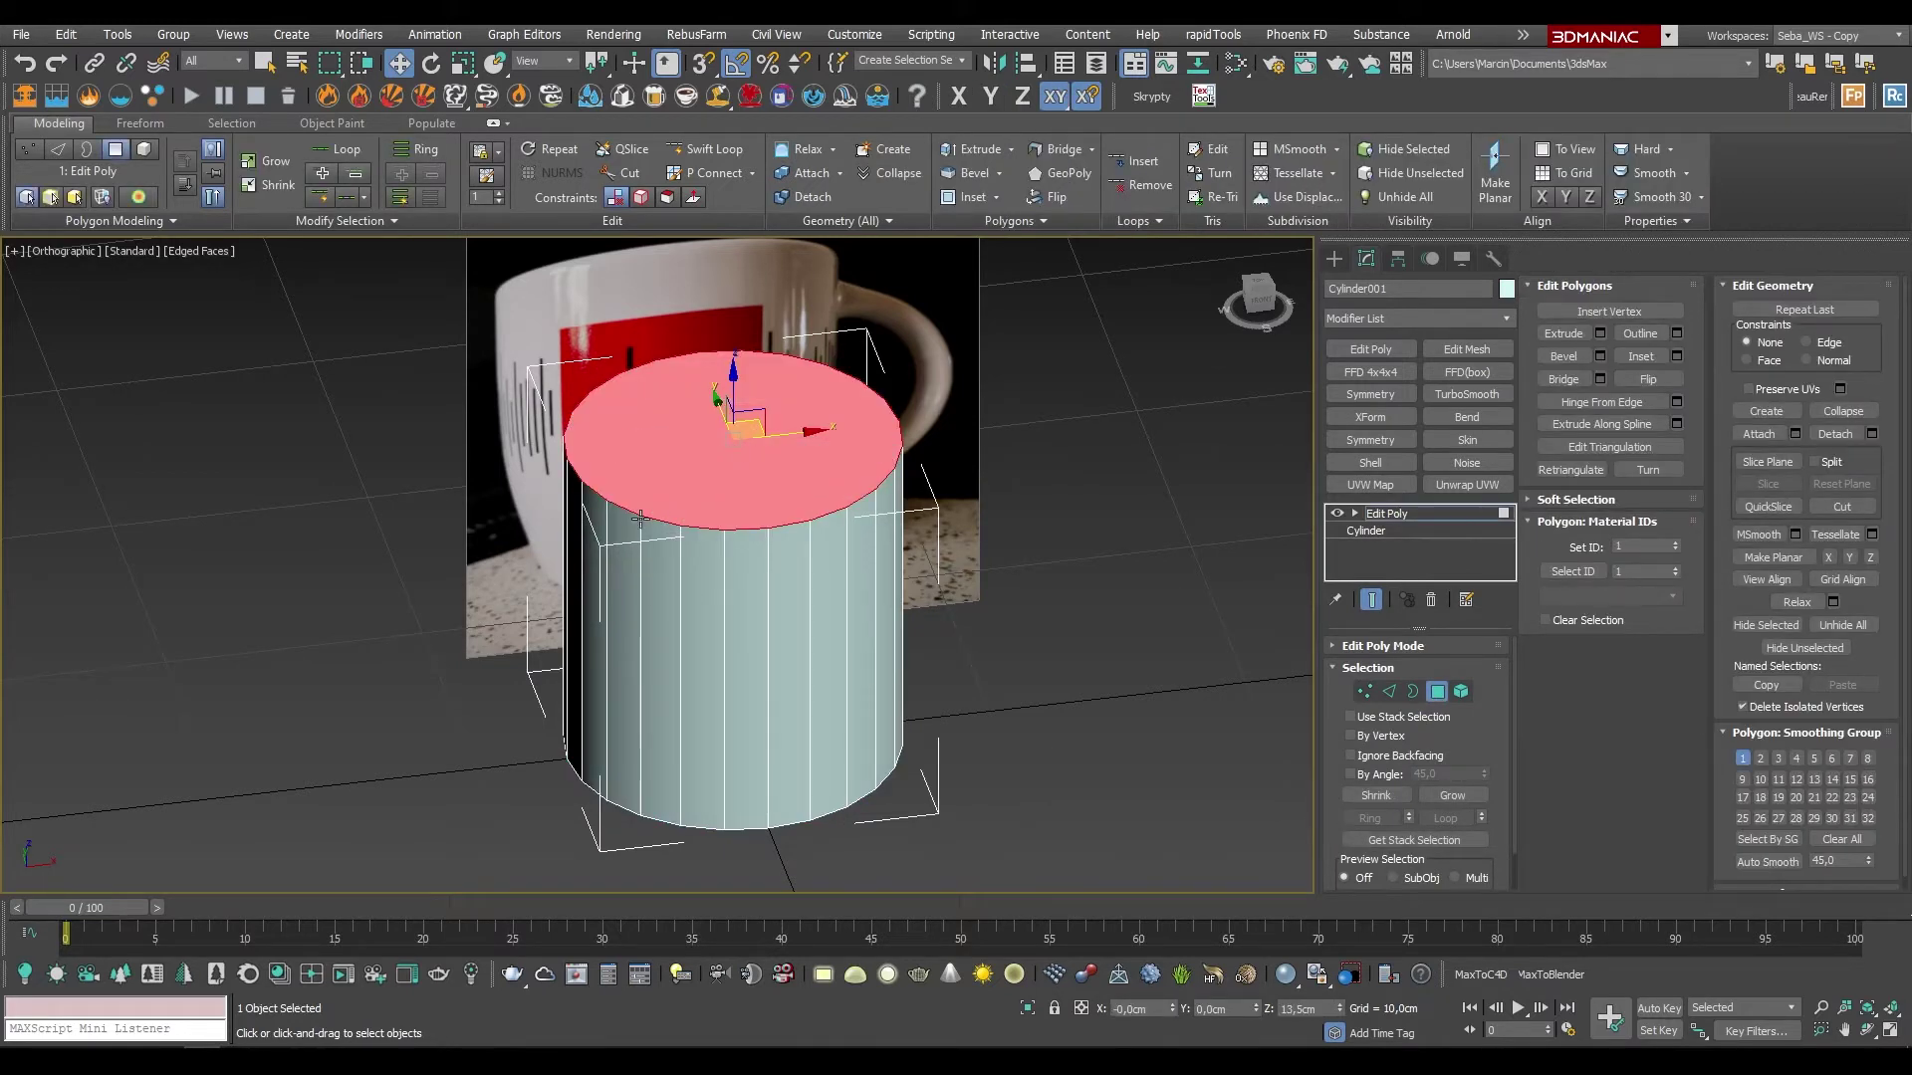
{"action": "key", "text": "Delete"}
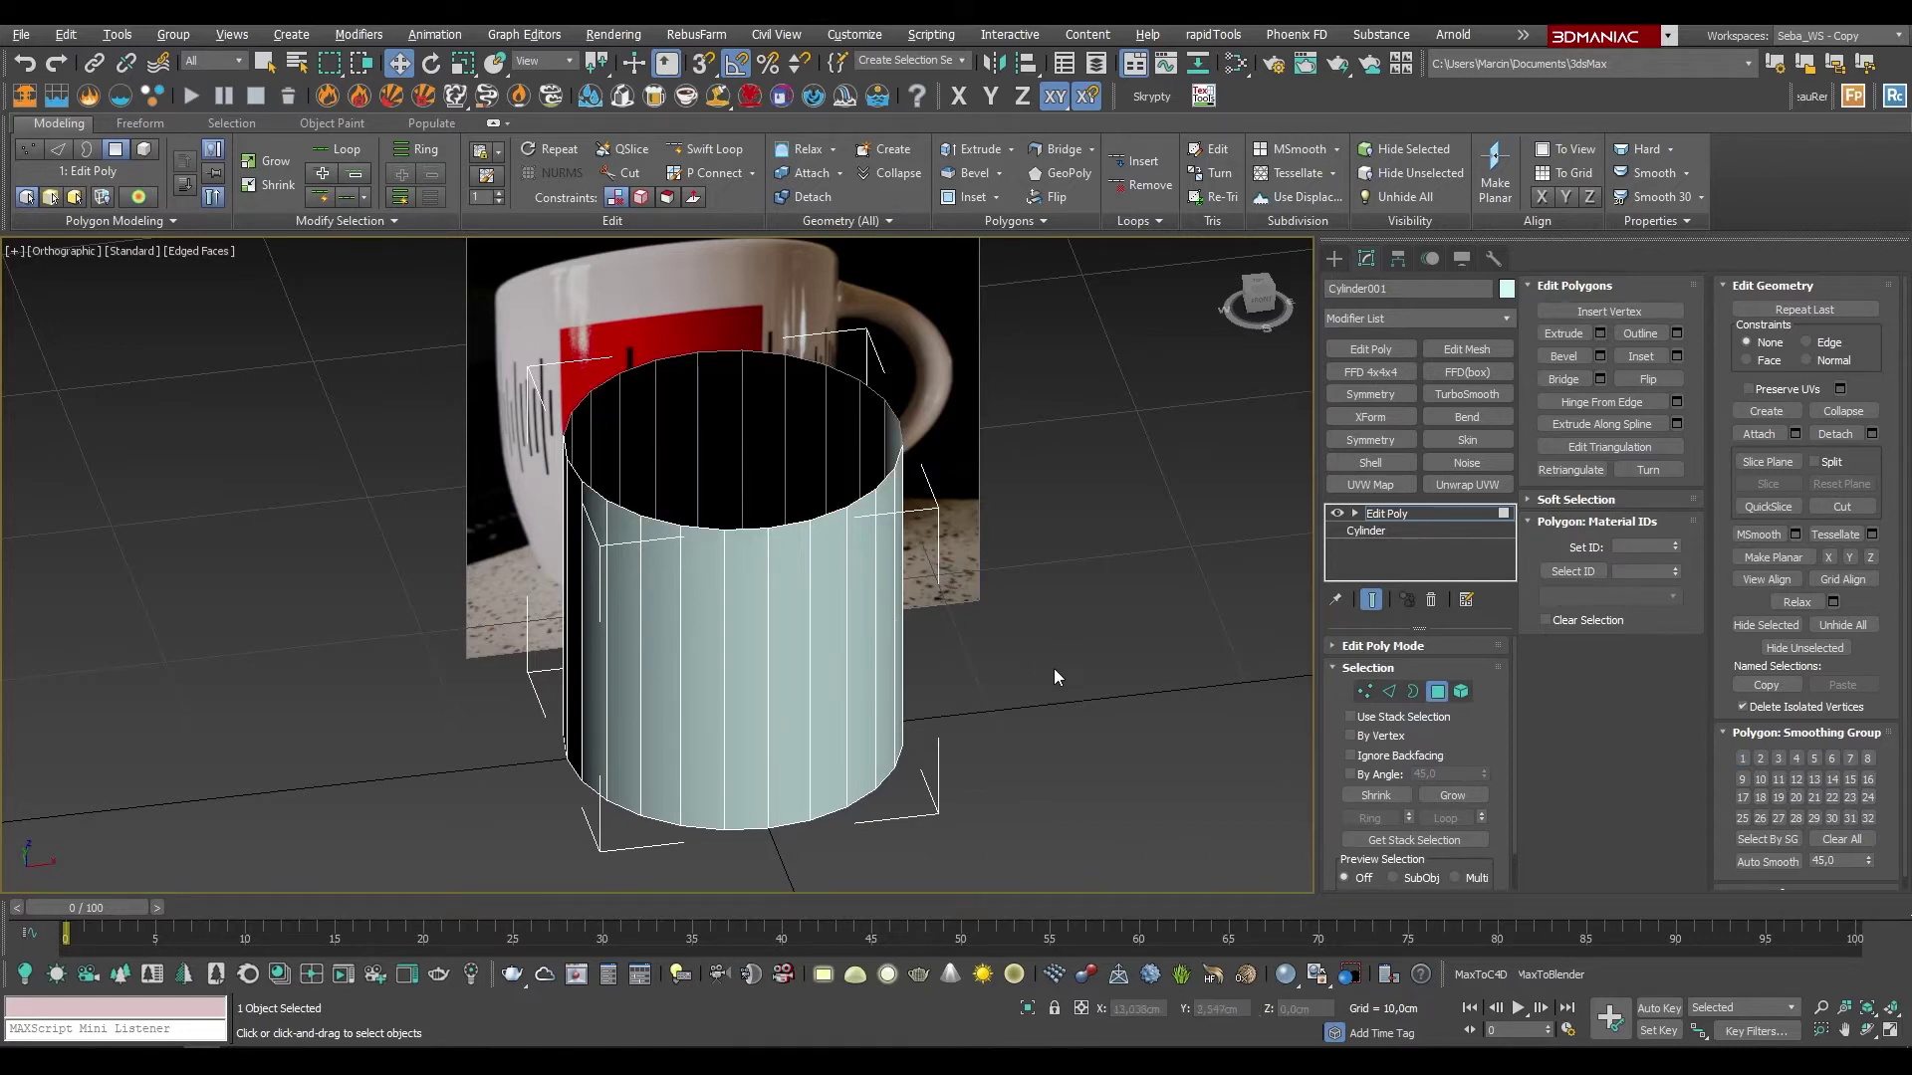
{"action": "middle_click_drag", "start_coordinate": [1053, 668], "coordinate": [1024, 540], "text": "alt"}
{"action": "left_click", "coordinate": [727, 722]}
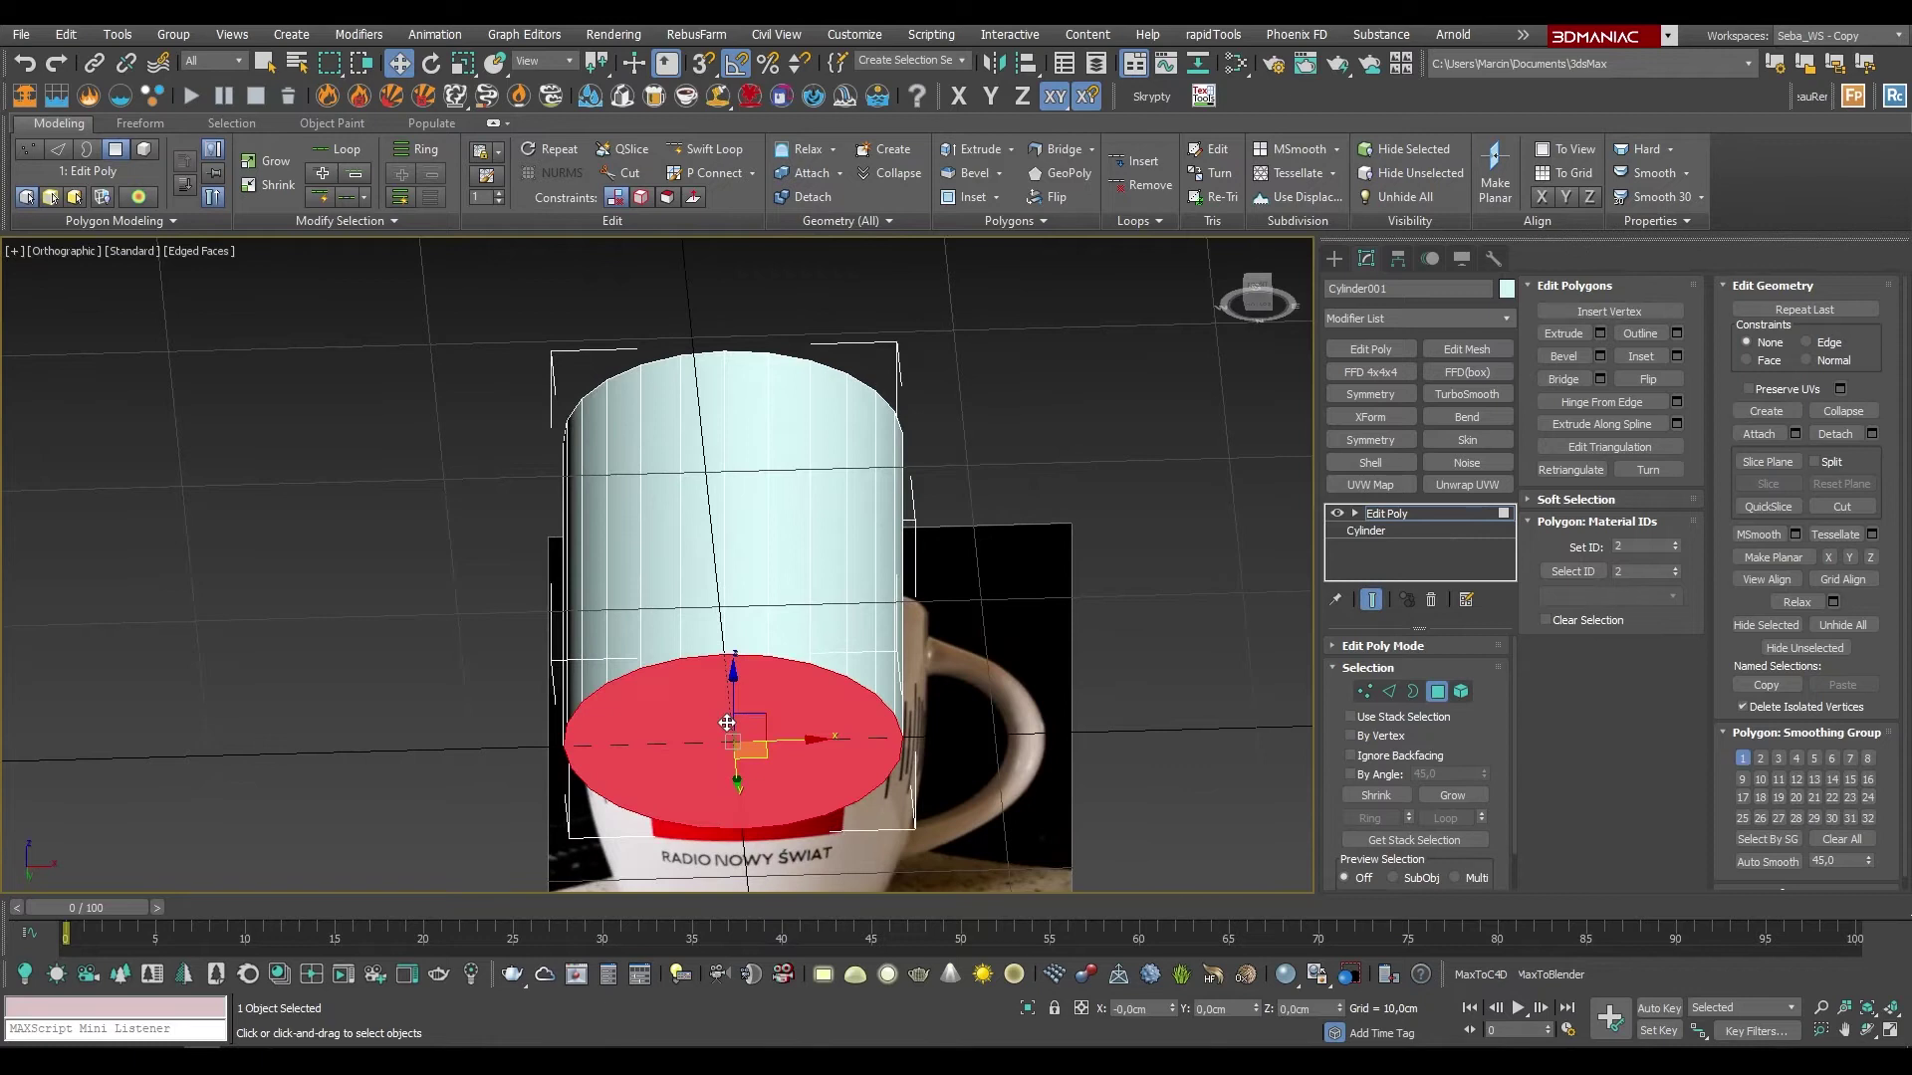
{"action": "key", "text": "Delete"}
{"action": "mouse_move", "coordinate": [789, 567]}
{"action": "middle_mouse_down", "text": "alt"}
{"action": "mouse_move", "coordinate": [843, 660]}
{"action": "mouse_move", "coordinate": [797, 632]}
{"action": "middle_mouse_up", "text": "alt"}
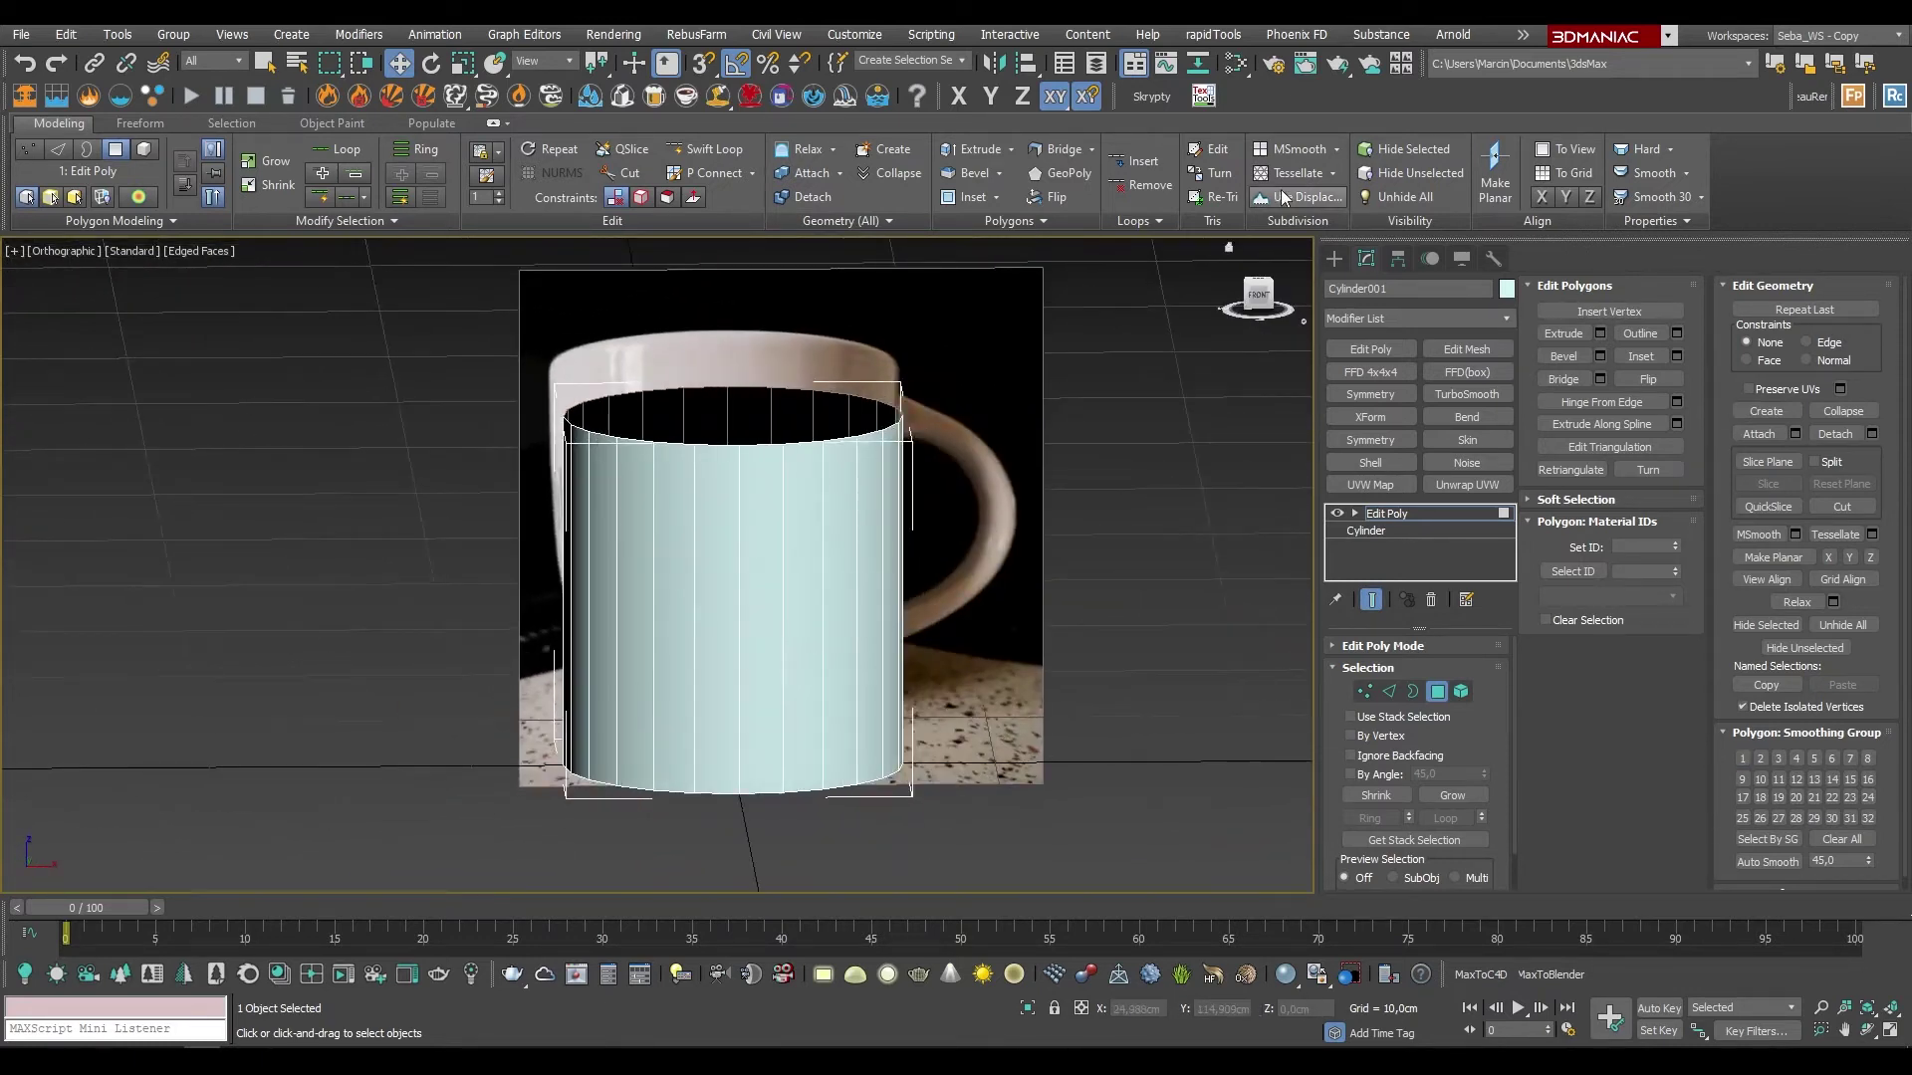
{"action": "left_click", "coordinate": [1256, 297]}
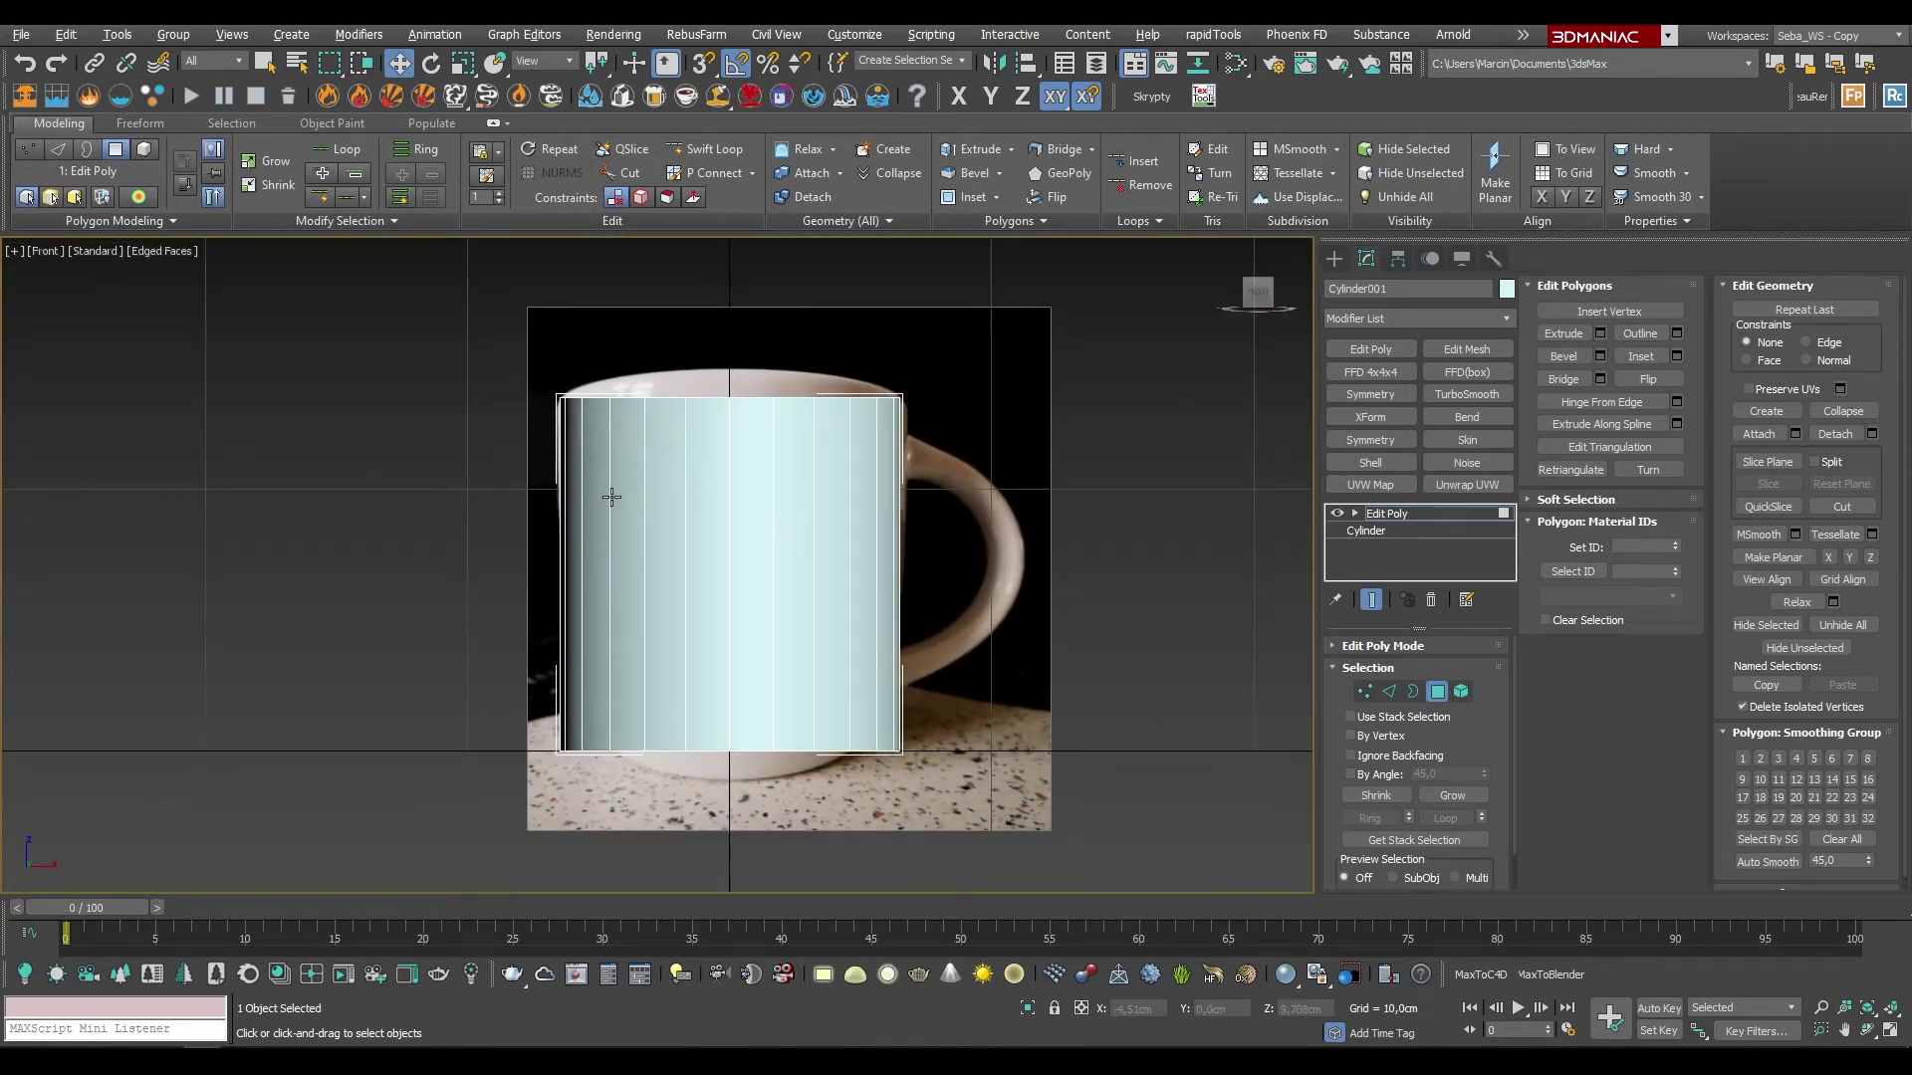
Step: Make the cylinder see-through and select its bottom ring of vertices in Vertex mode
{"action": "key", "text": "alt+x"}
{"action": "key", "text": "1"}
{"action": "middle_click_drag", "start_coordinate": [612, 496], "coordinate": [637, 508], "text": "alt"}
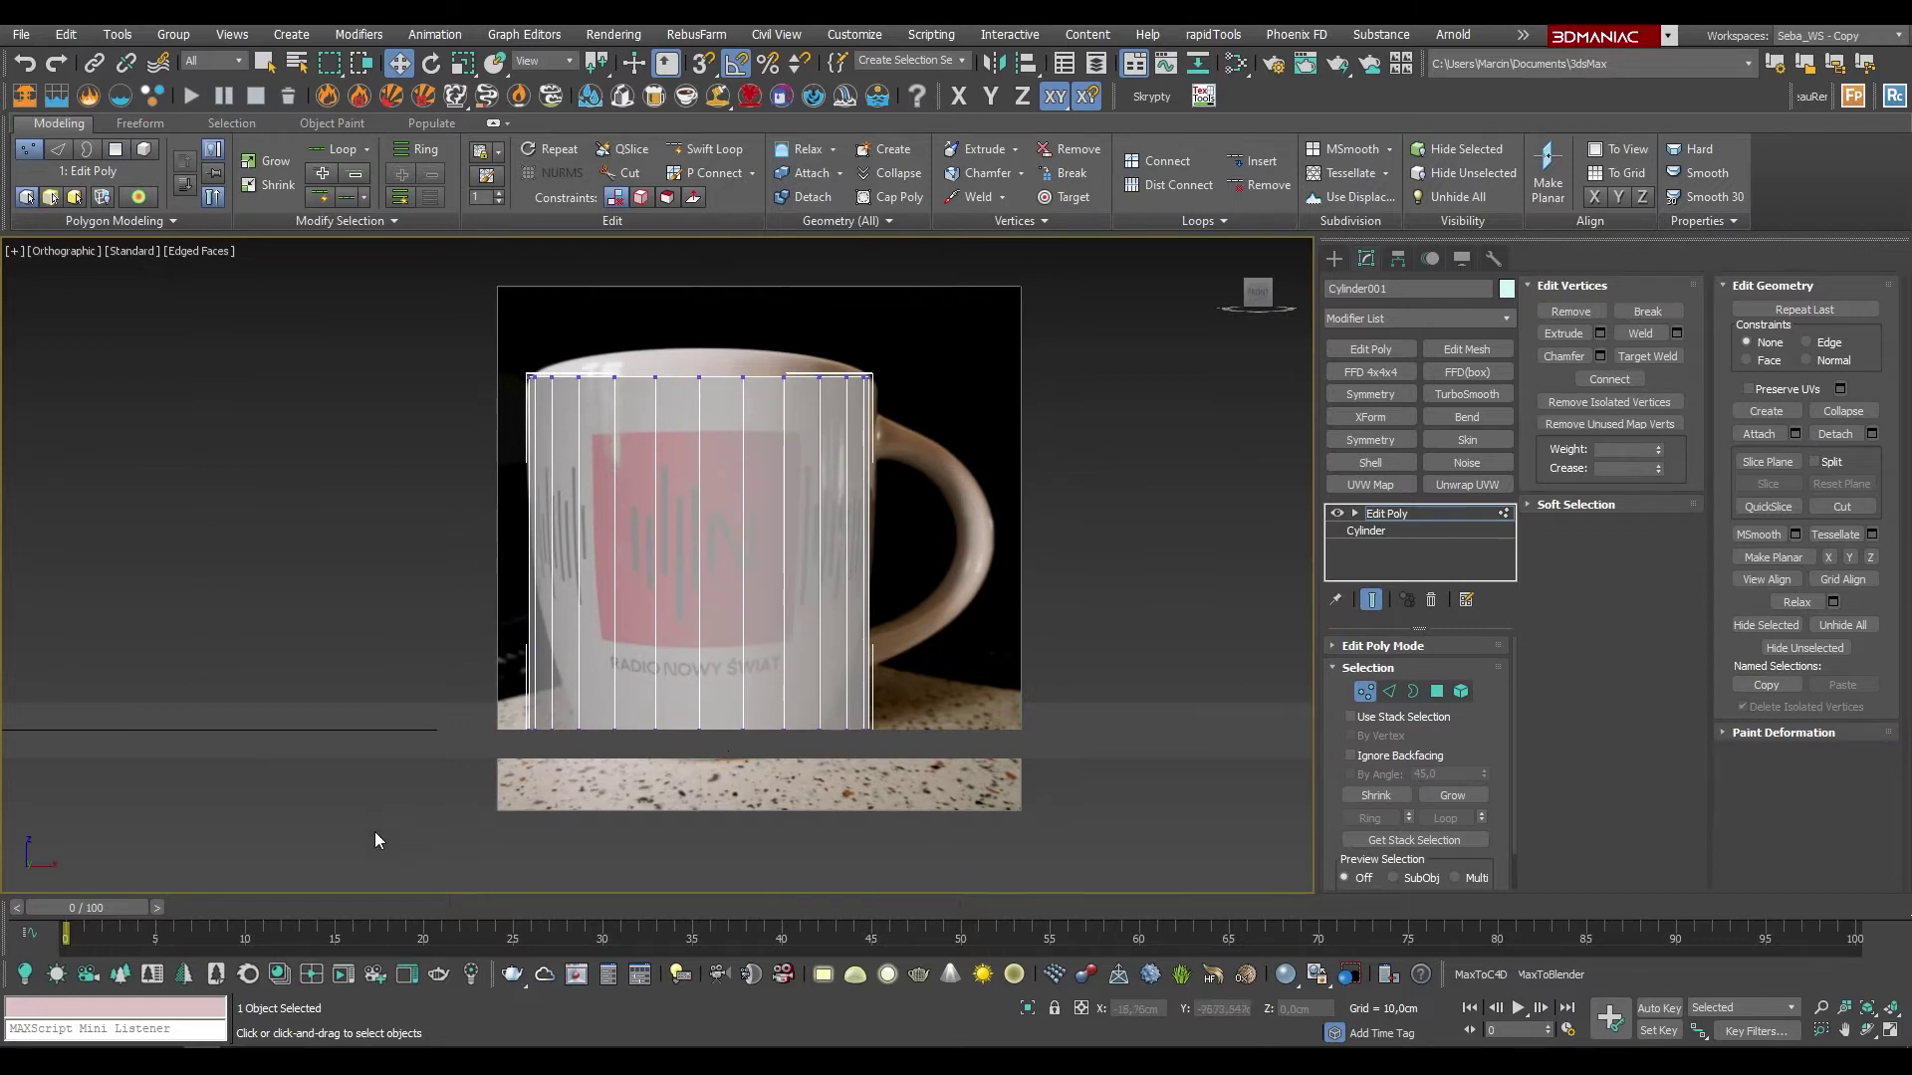
{"action": "left_click_drag", "start_coordinate": [1092, 621], "coordinate": [826, 738]}
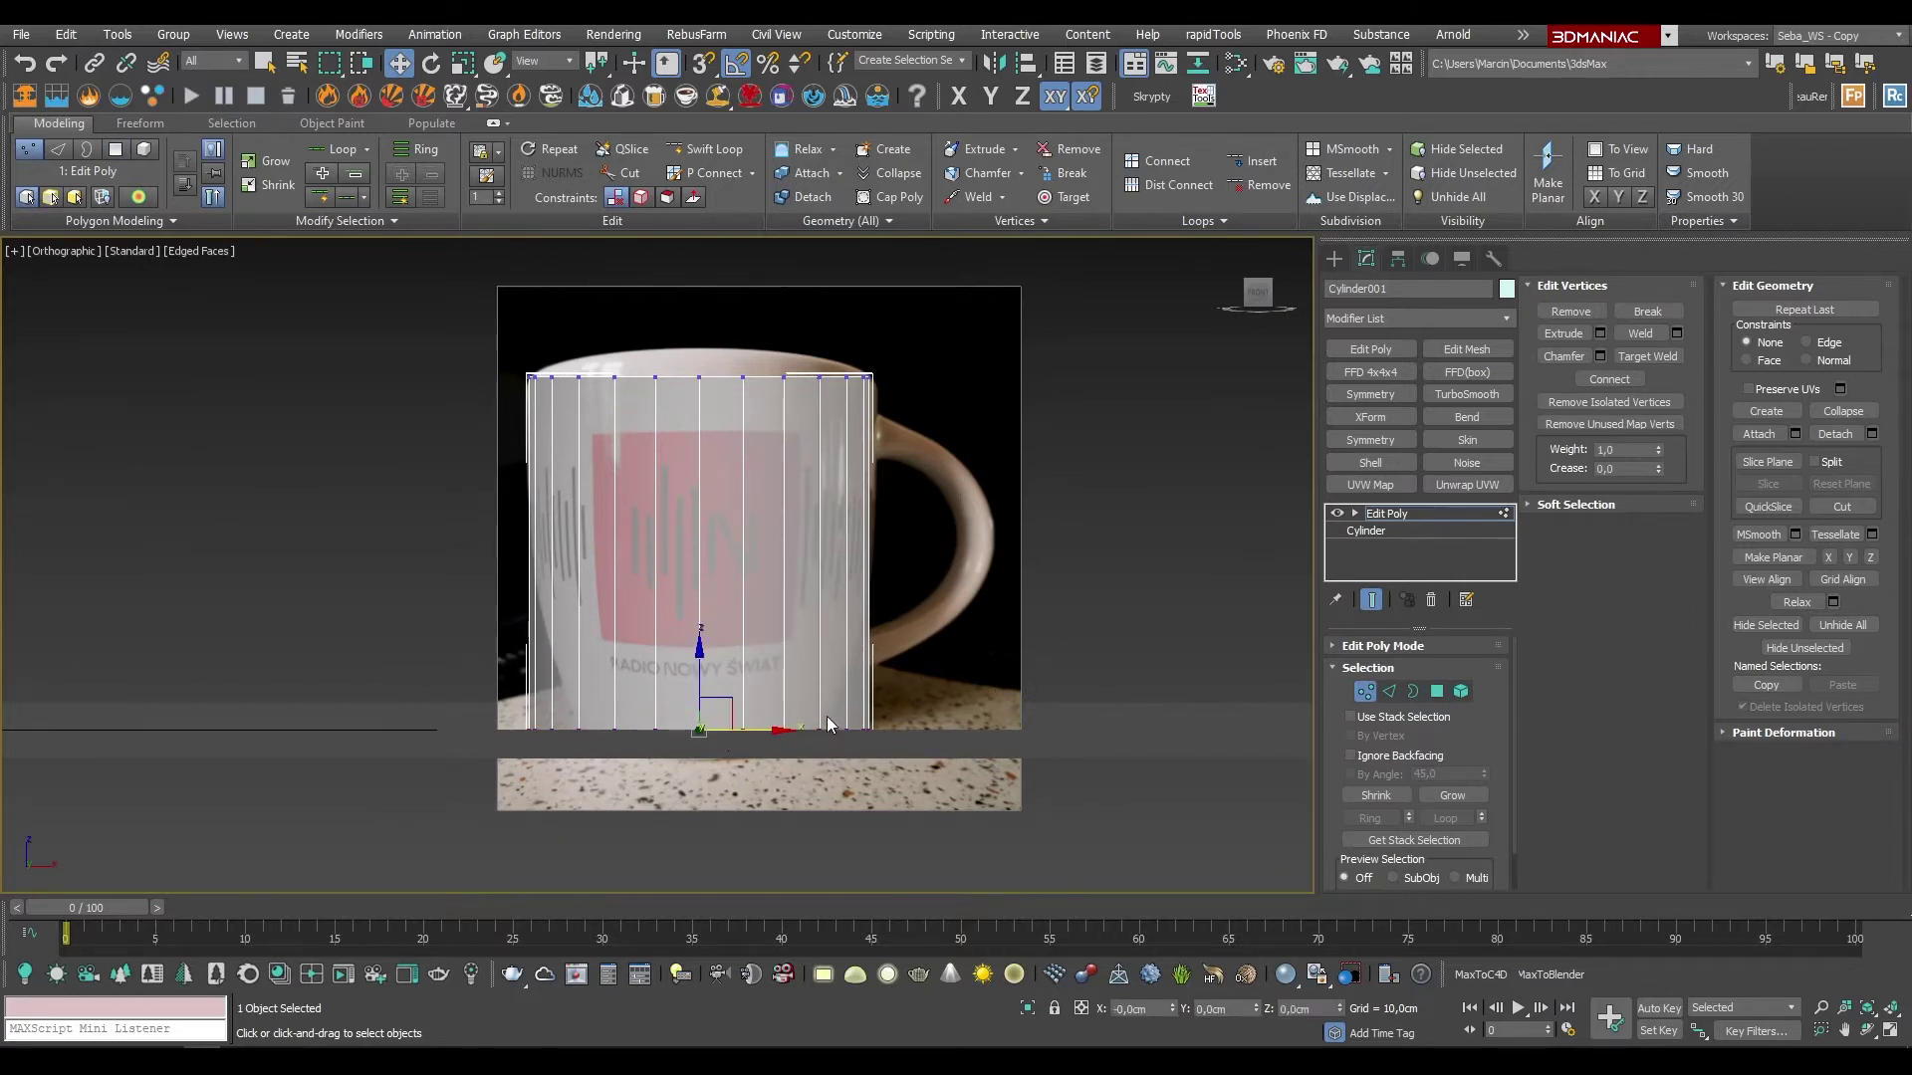
{"action": "middle_click_drag", "start_coordinate": [826, 717], "coordinate": [899, 762], "text": "alt"}
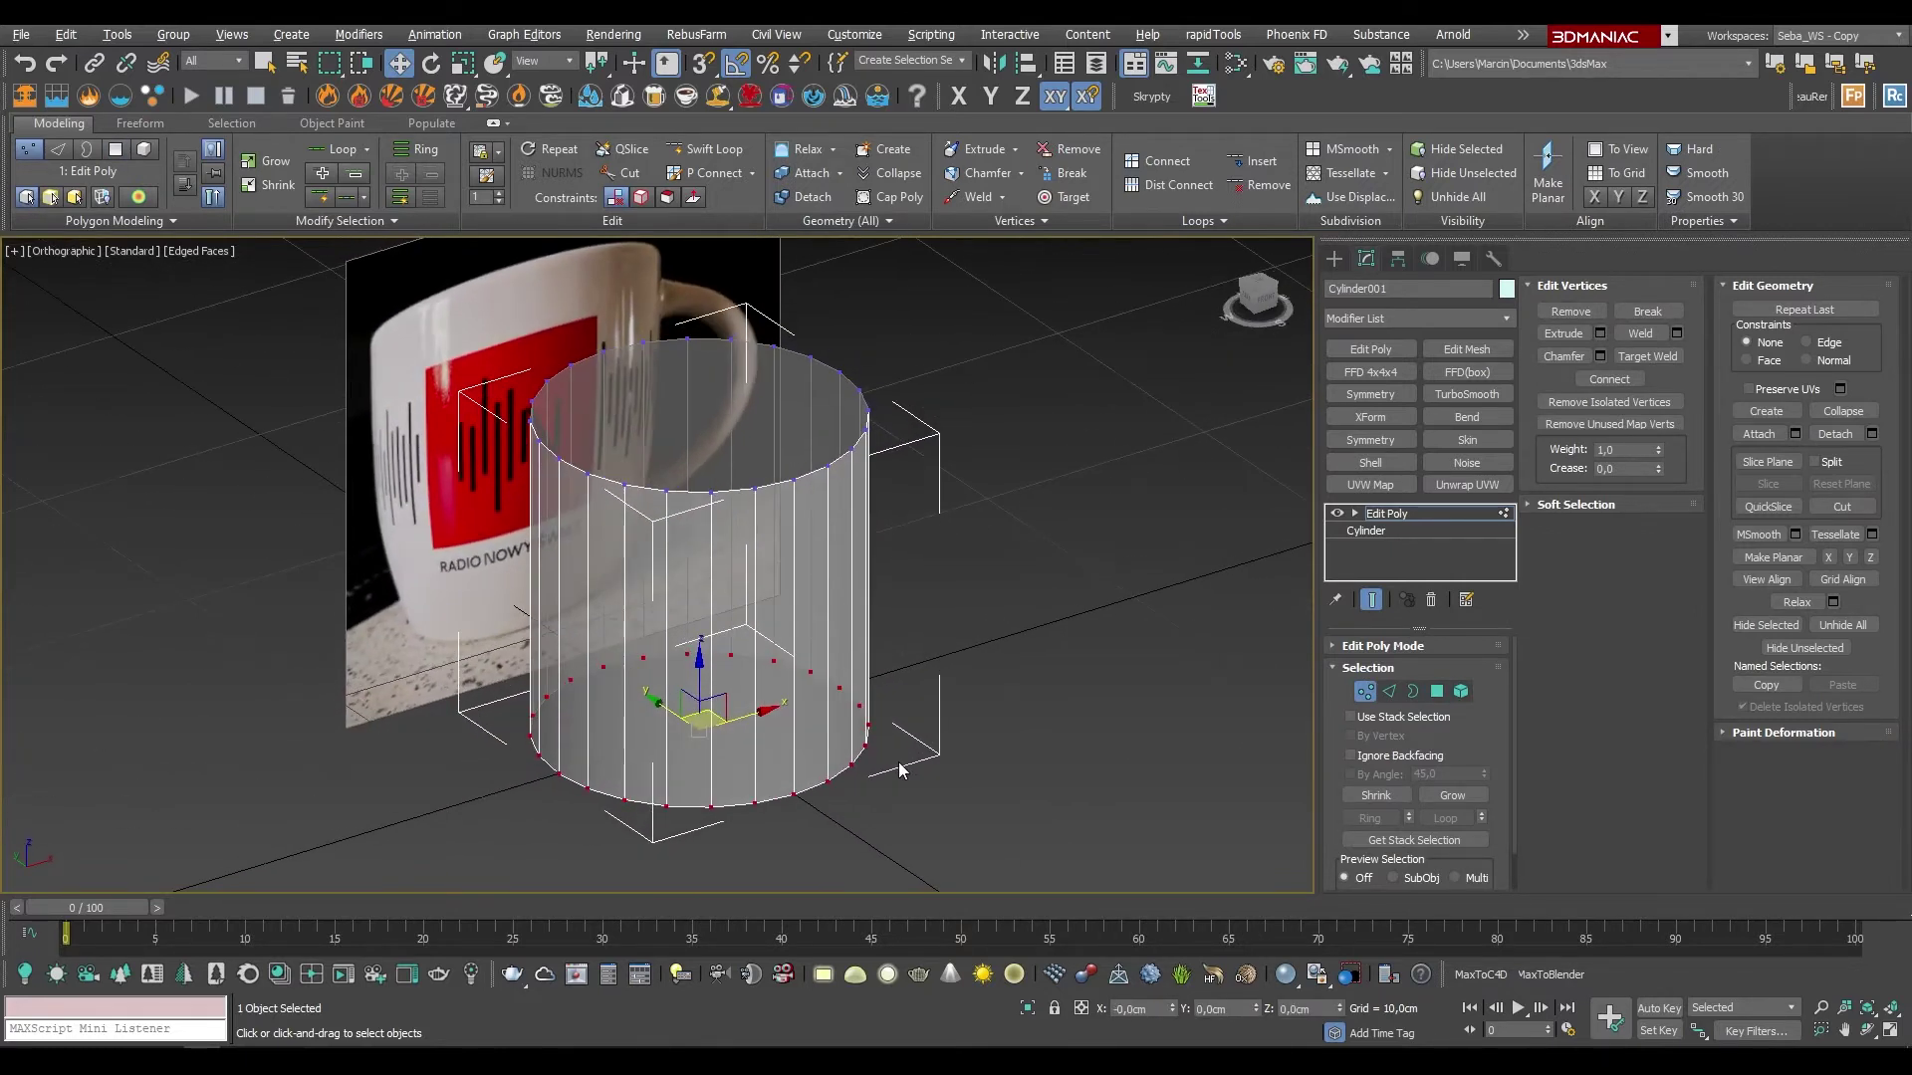
{"action": "scroll", "coordinate": [727, 696], "scroll_direction": "up", "scroll_amount": 2}
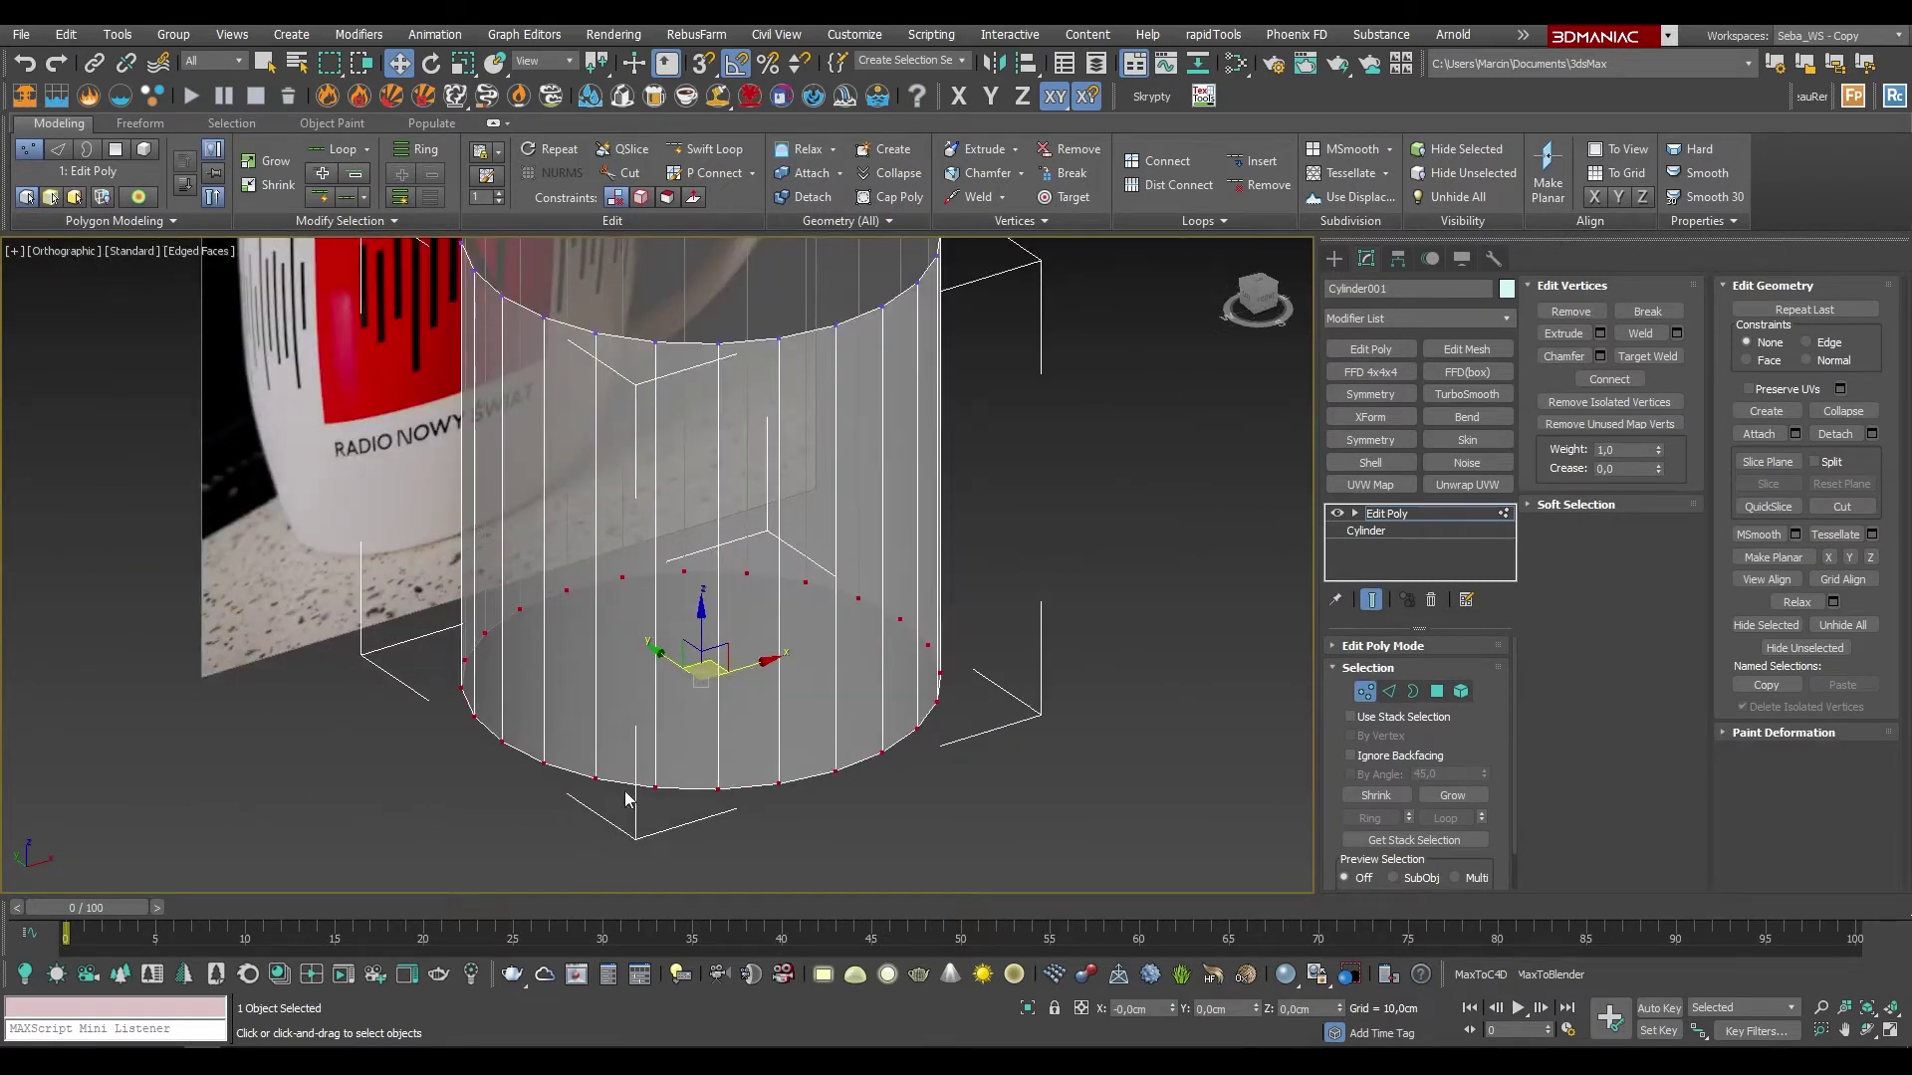
{"action": "middle_click_drag", "start_coordinate": [786, 685], "coordinate": [753, 614], "text": "alt"}
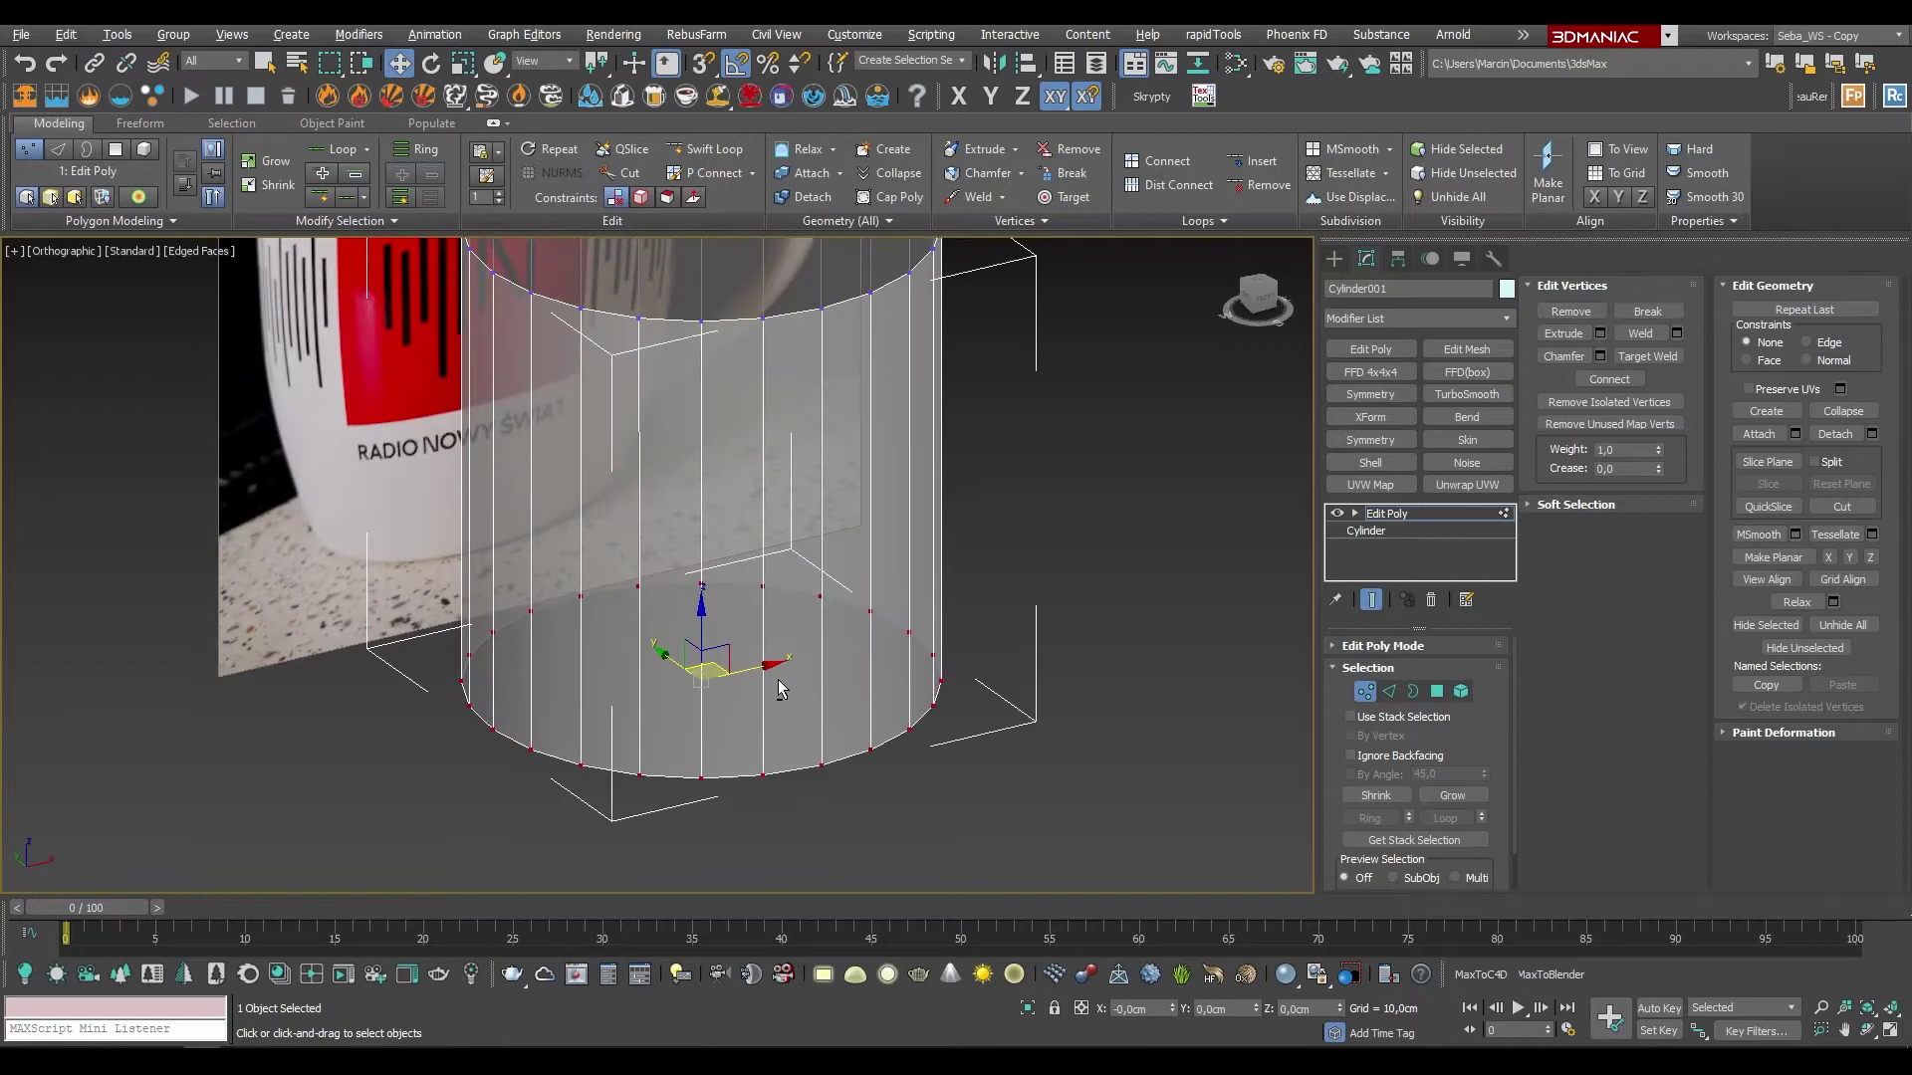
{"action": "mouse_move", "coordinate": [768, 701]}
{"action": "middle_mouse_down", "text": "alt"}
{"action": "mouse_move", "coordinate": [716, 659]}
{"action": "mouse_move", "coordinate": [747, 704]}
{"action": "middle_mouse_up", "text": "alt"}
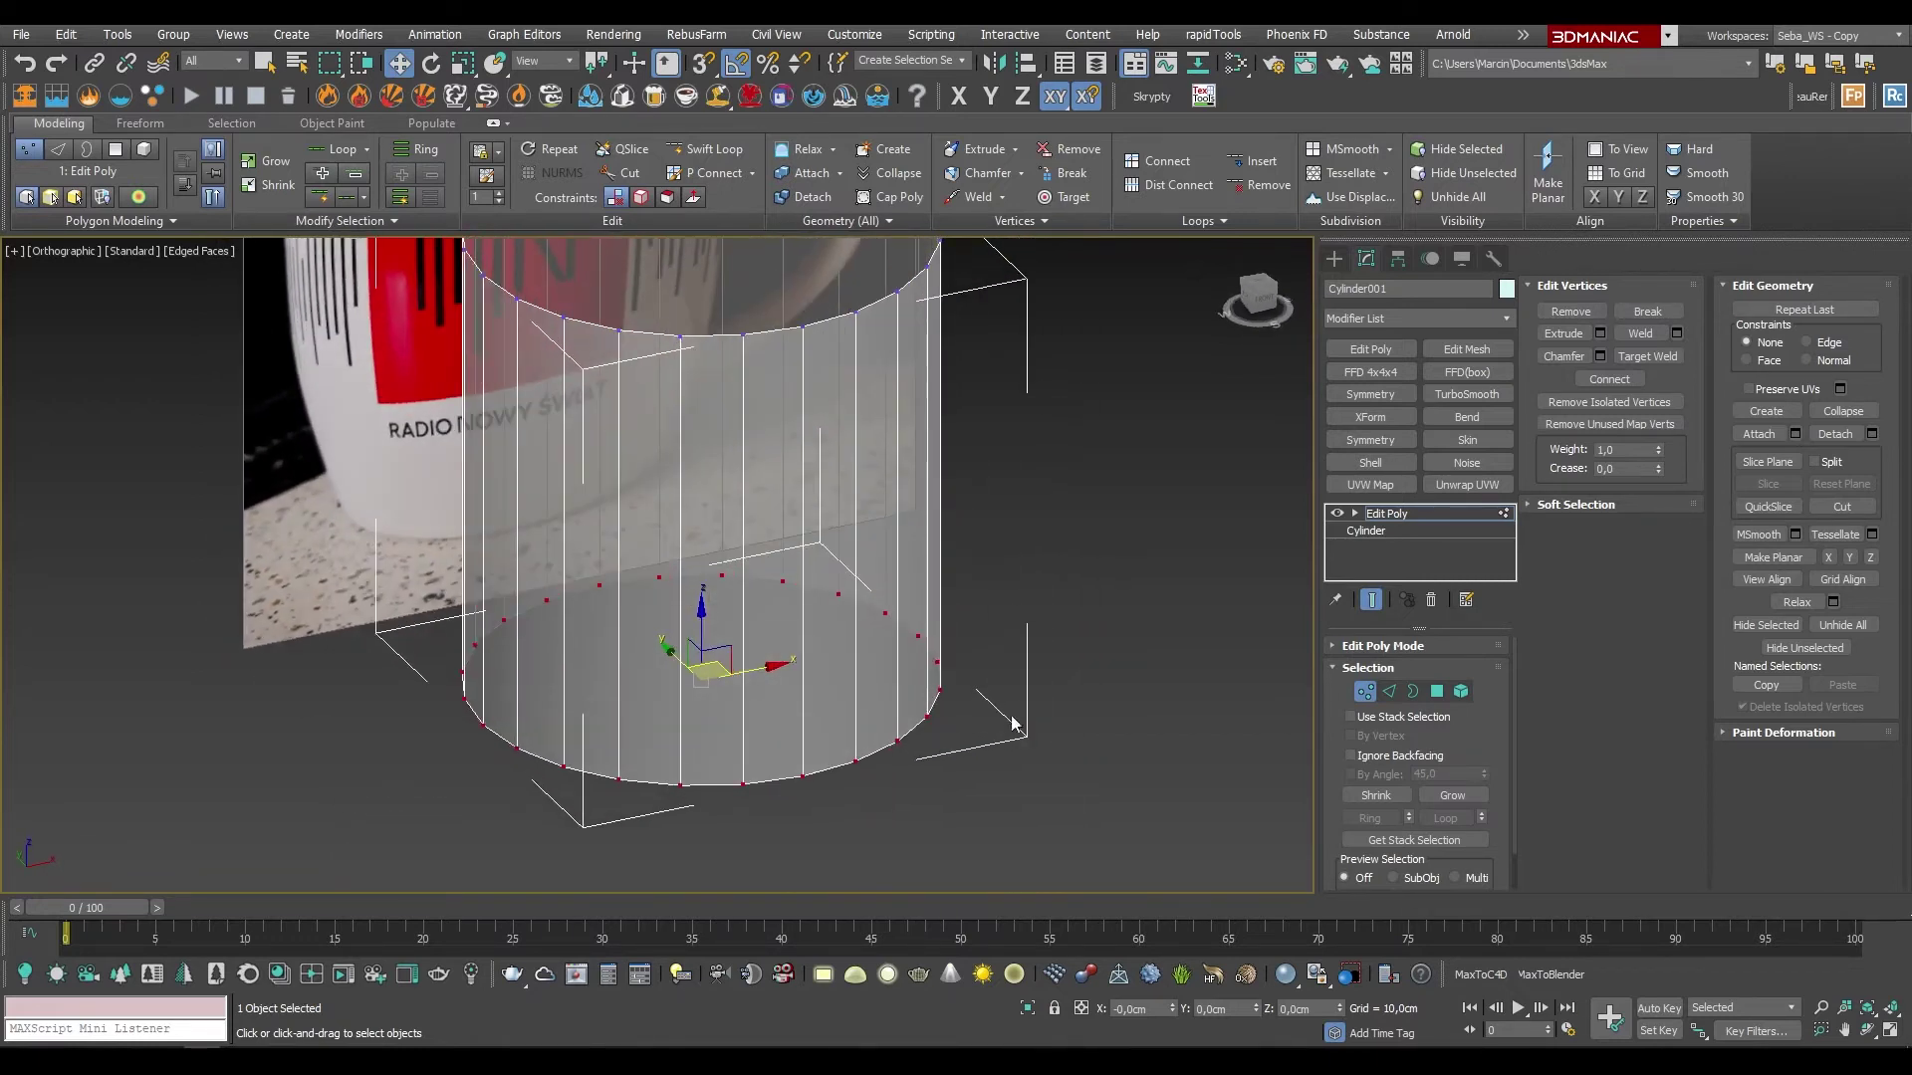
Step: Reselect the full bottom vertex ring and view the mug straight from the front
{"action": "left_click", "coordinate": [1350, 755]}
{"action": "left_click_drag", "start_coordinate": [1203, 902], "coordinate": [1192, 875]}
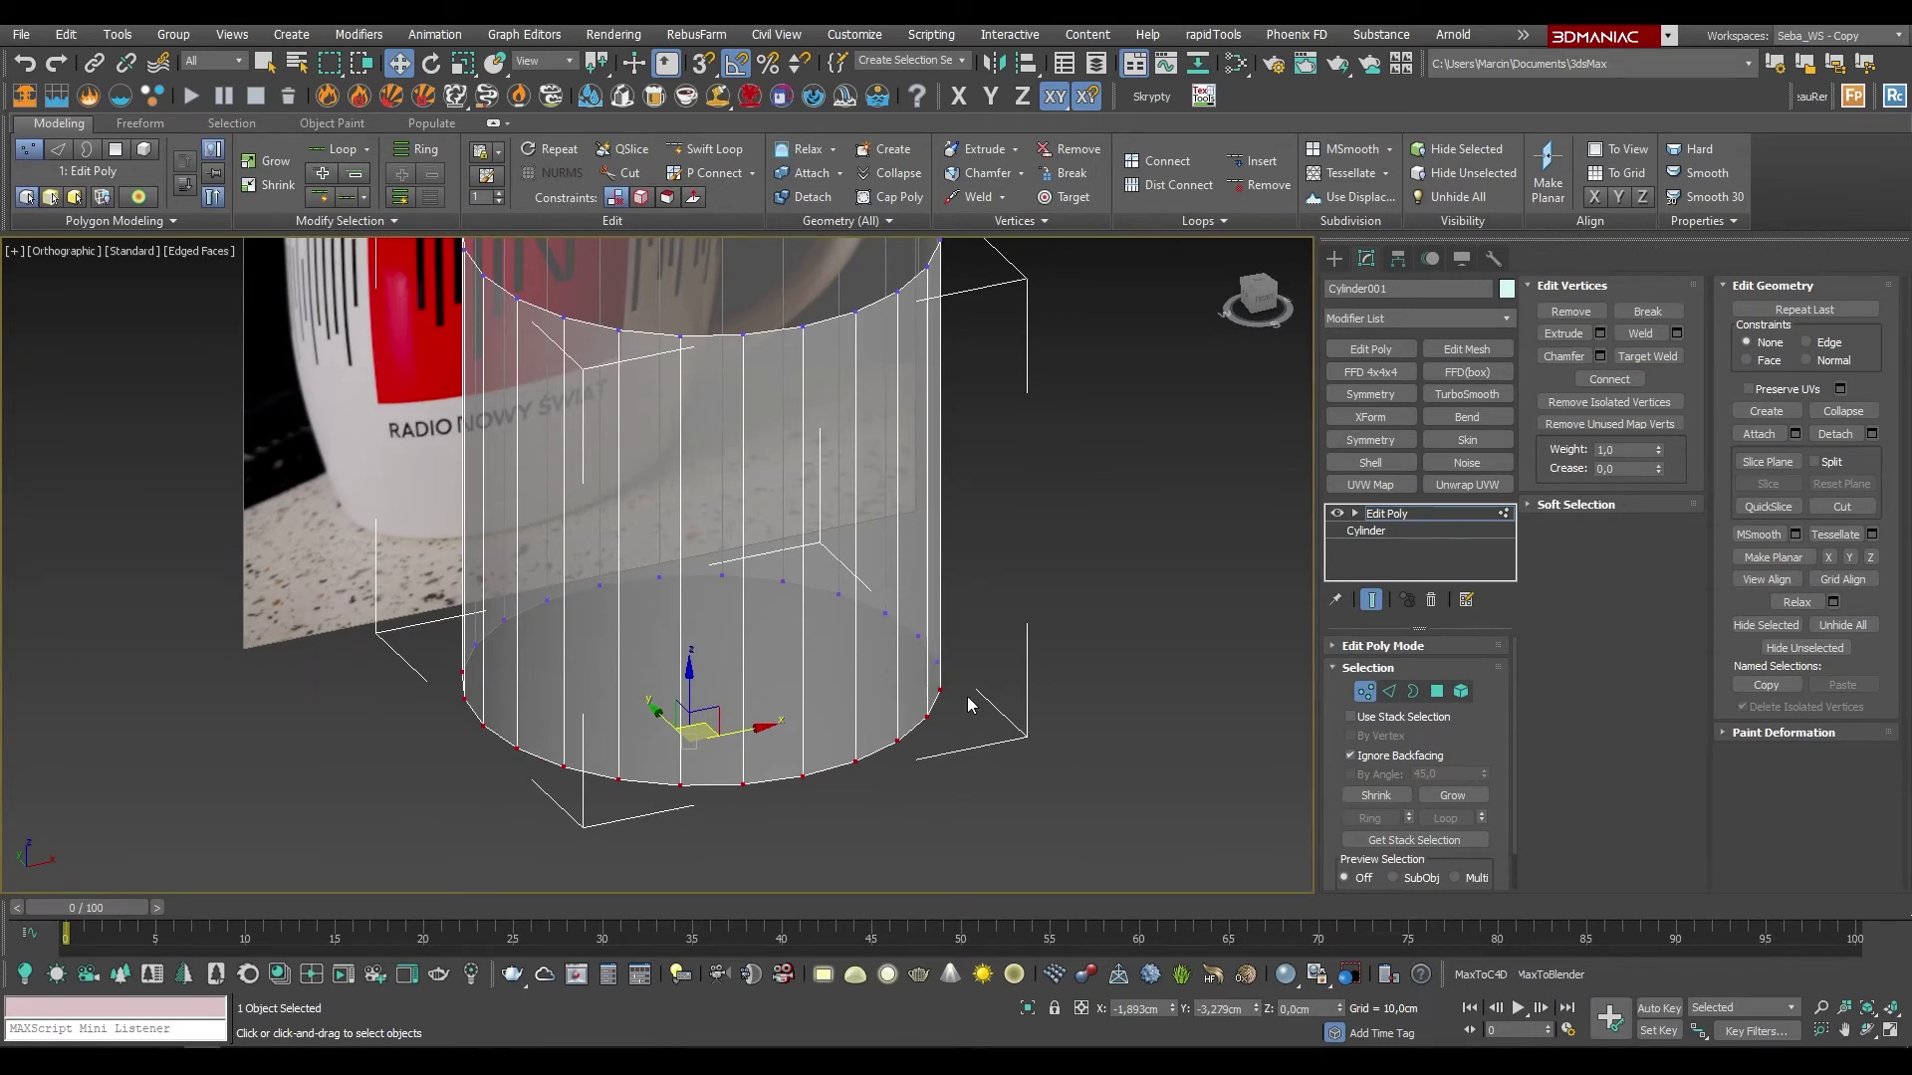
{"action": "mouse_move", "coordinate": [854, 760]}
{"action": "middle_mouse_down", "text": "alt"}
{"action": "mouse_move", "coordinate": [941, 652]}
{"action": "mouse_move", "coordinate": [844, 661]}
{"action": "middle_mouse_up", "text": "alt"}
{"action": "left_click_drag", "start_coordinate": [1145, 901], "coordinate": [1161, 895]}
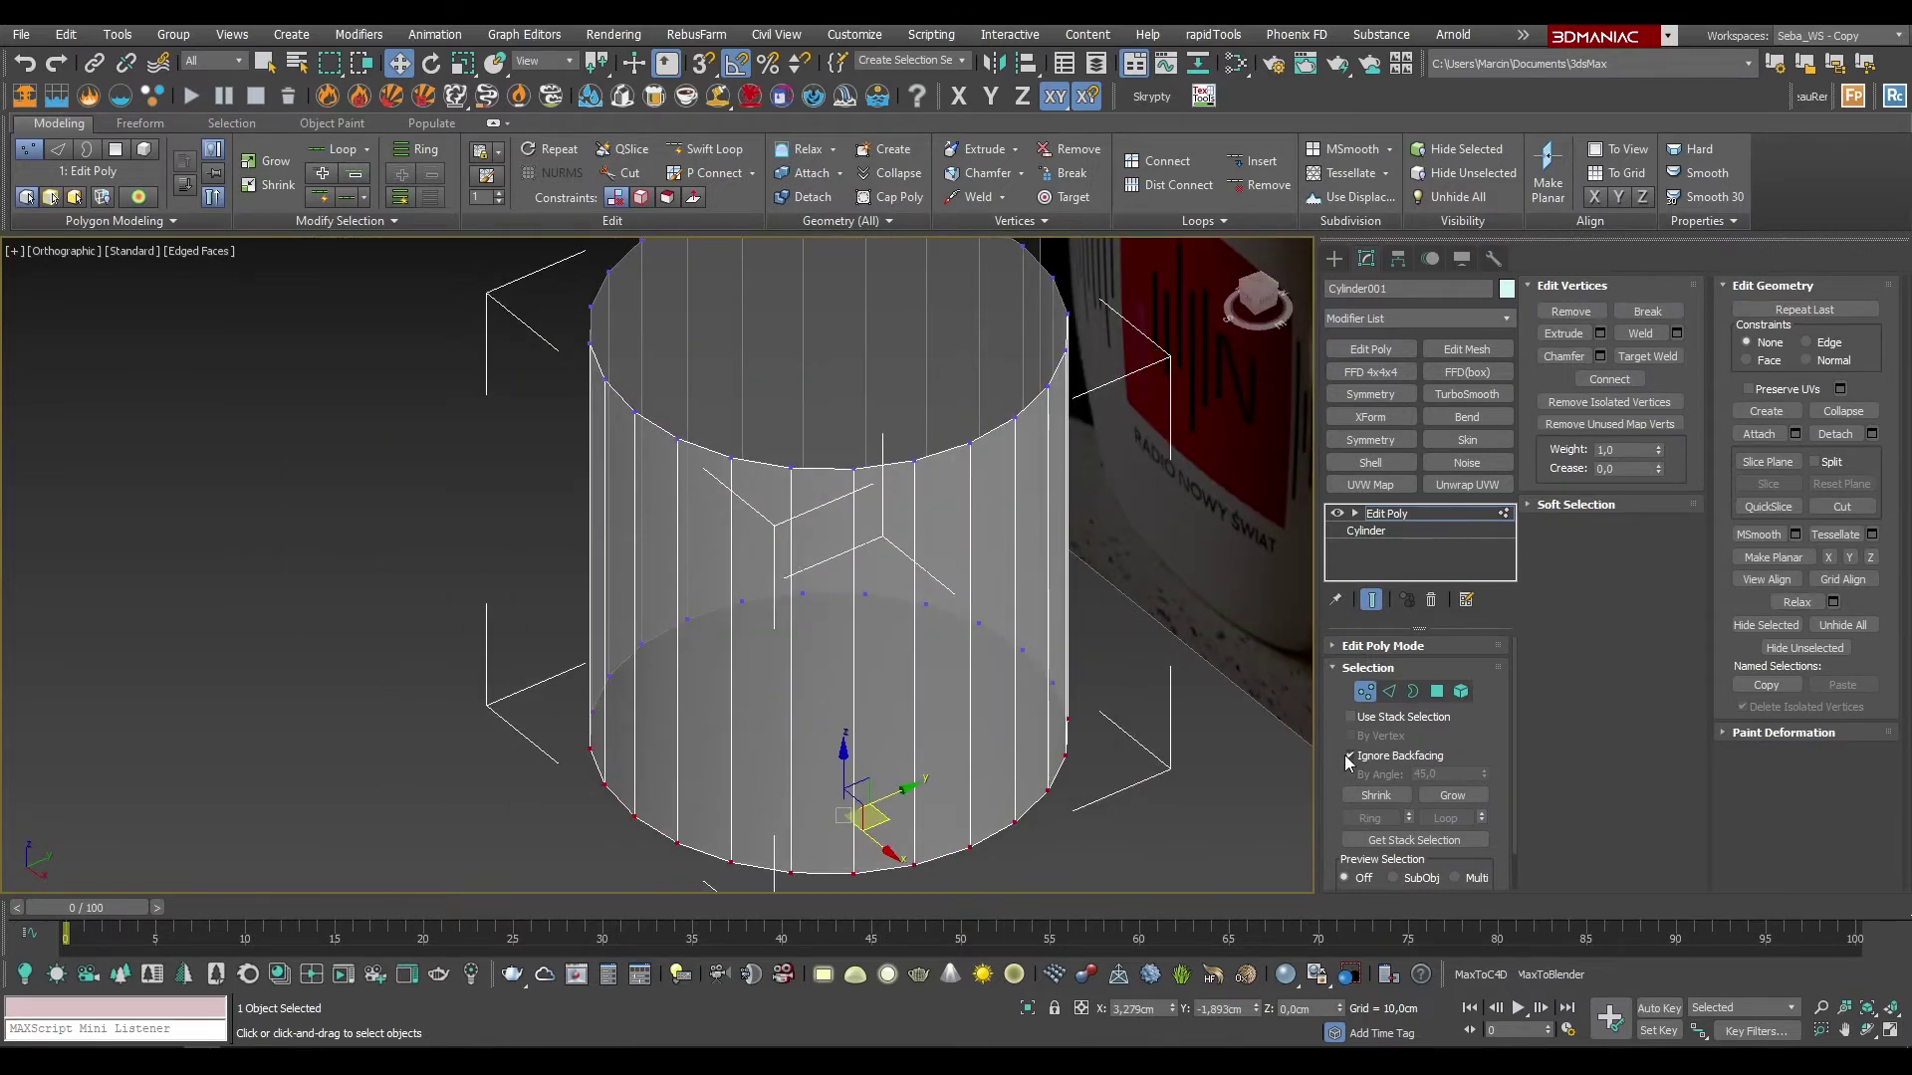
{"action": "key", "text": "f"}
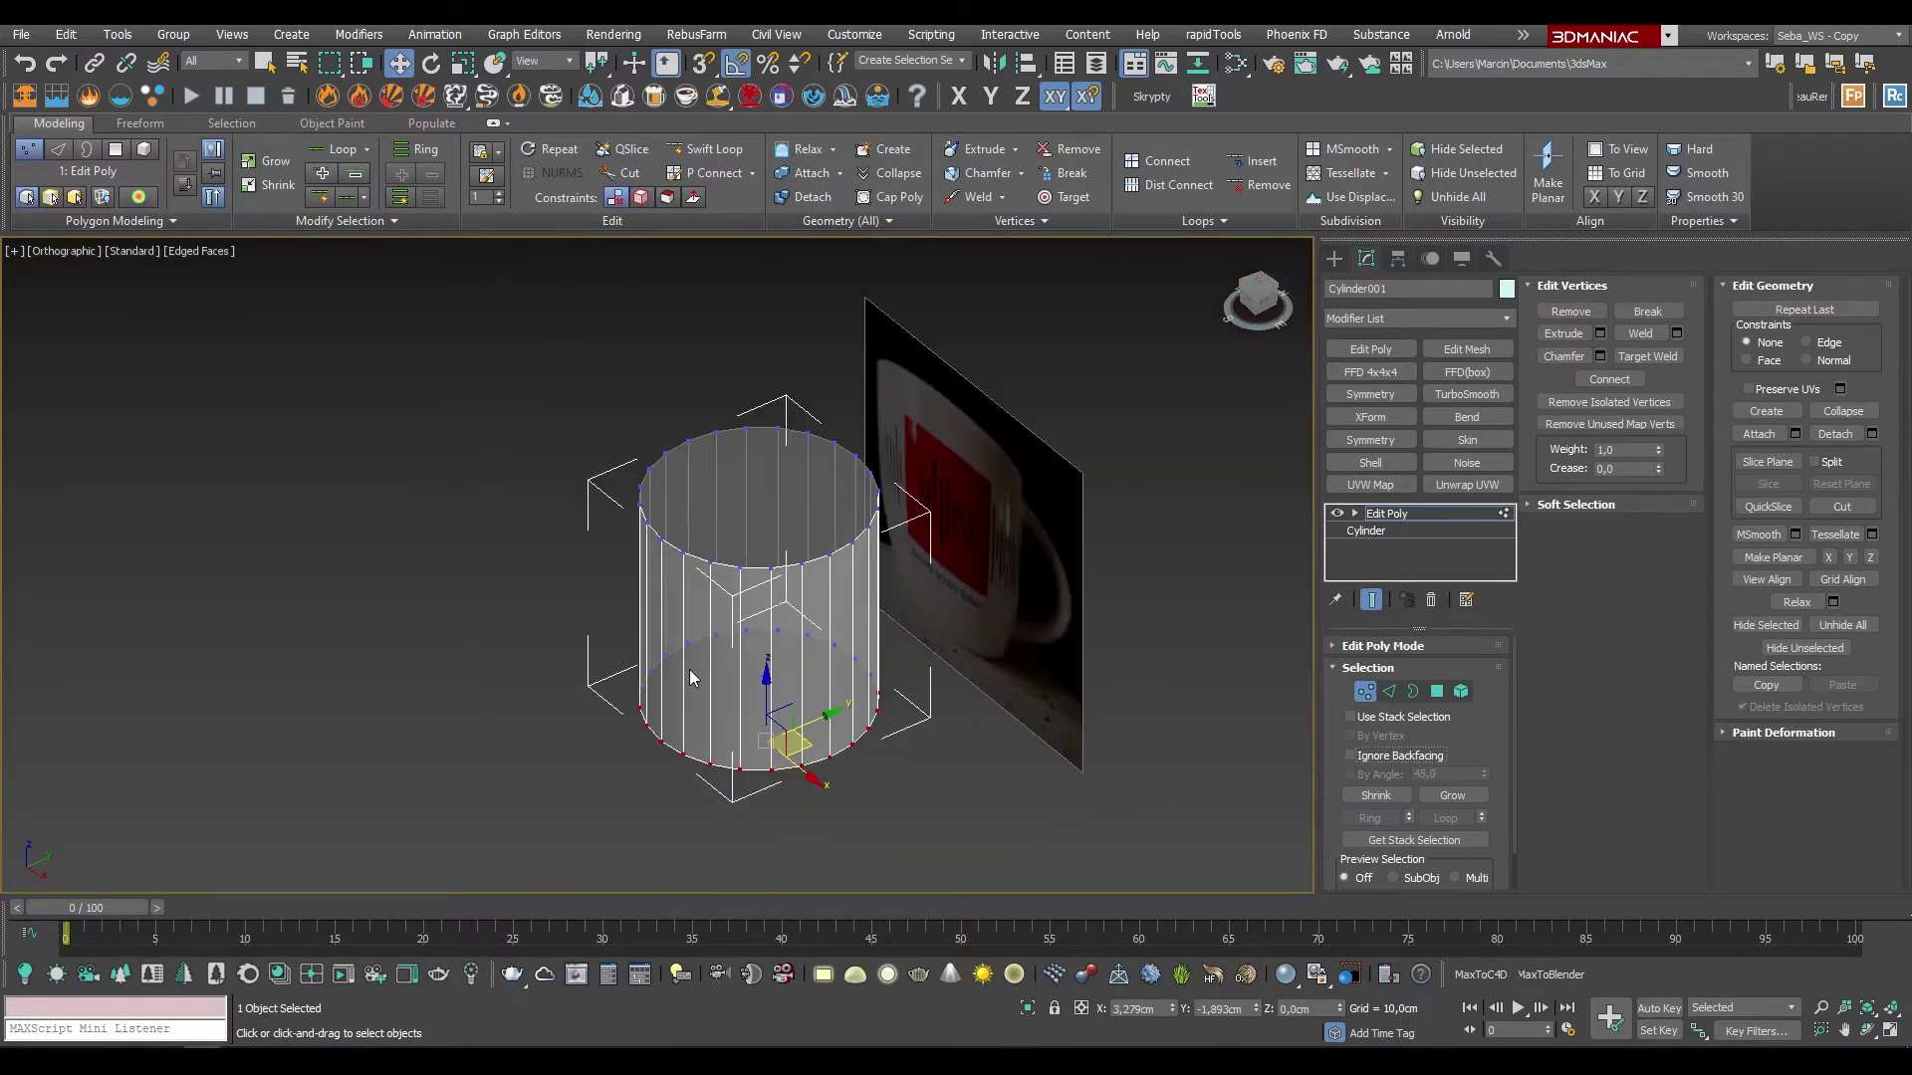
{"action": "left_click_drag", "start_coordinate": [519, 837], "coordinate": [924, 665]}
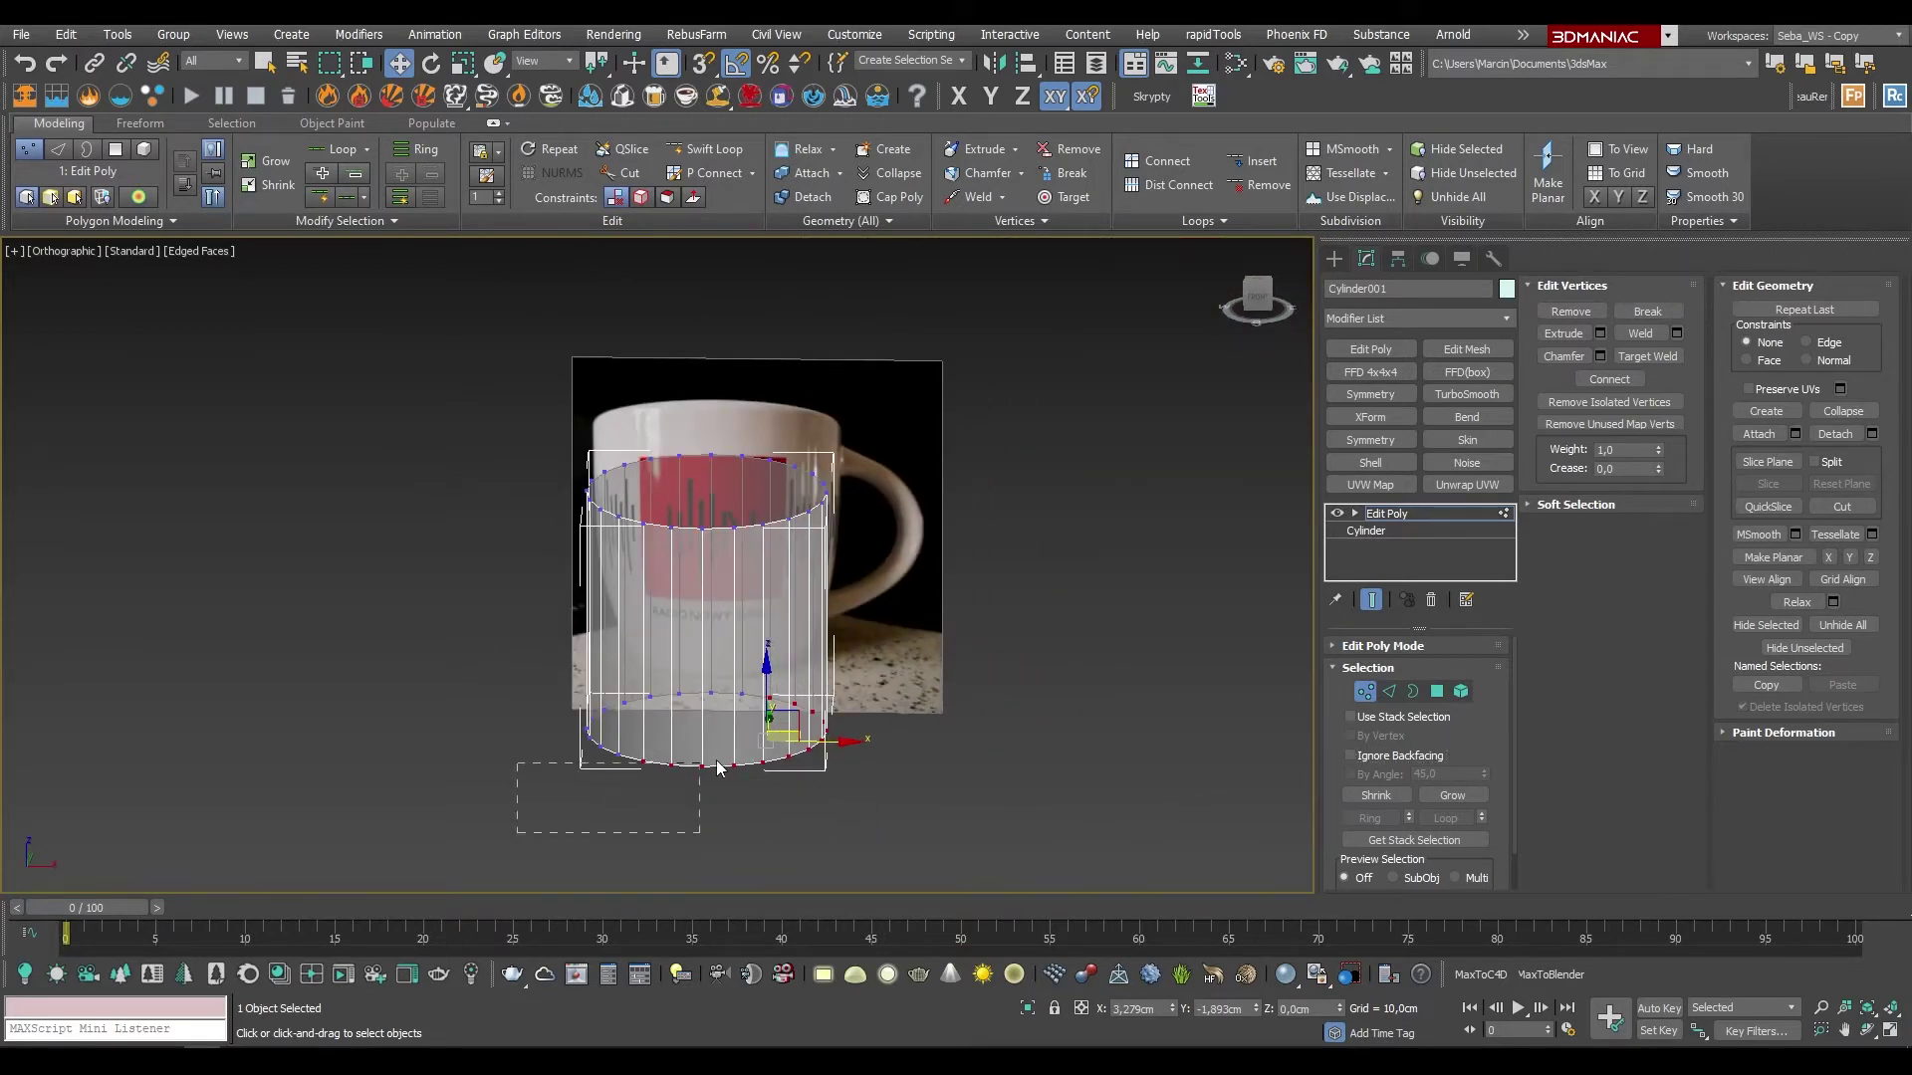
{"action": "left_click", "coordinate": [1256, 307]}
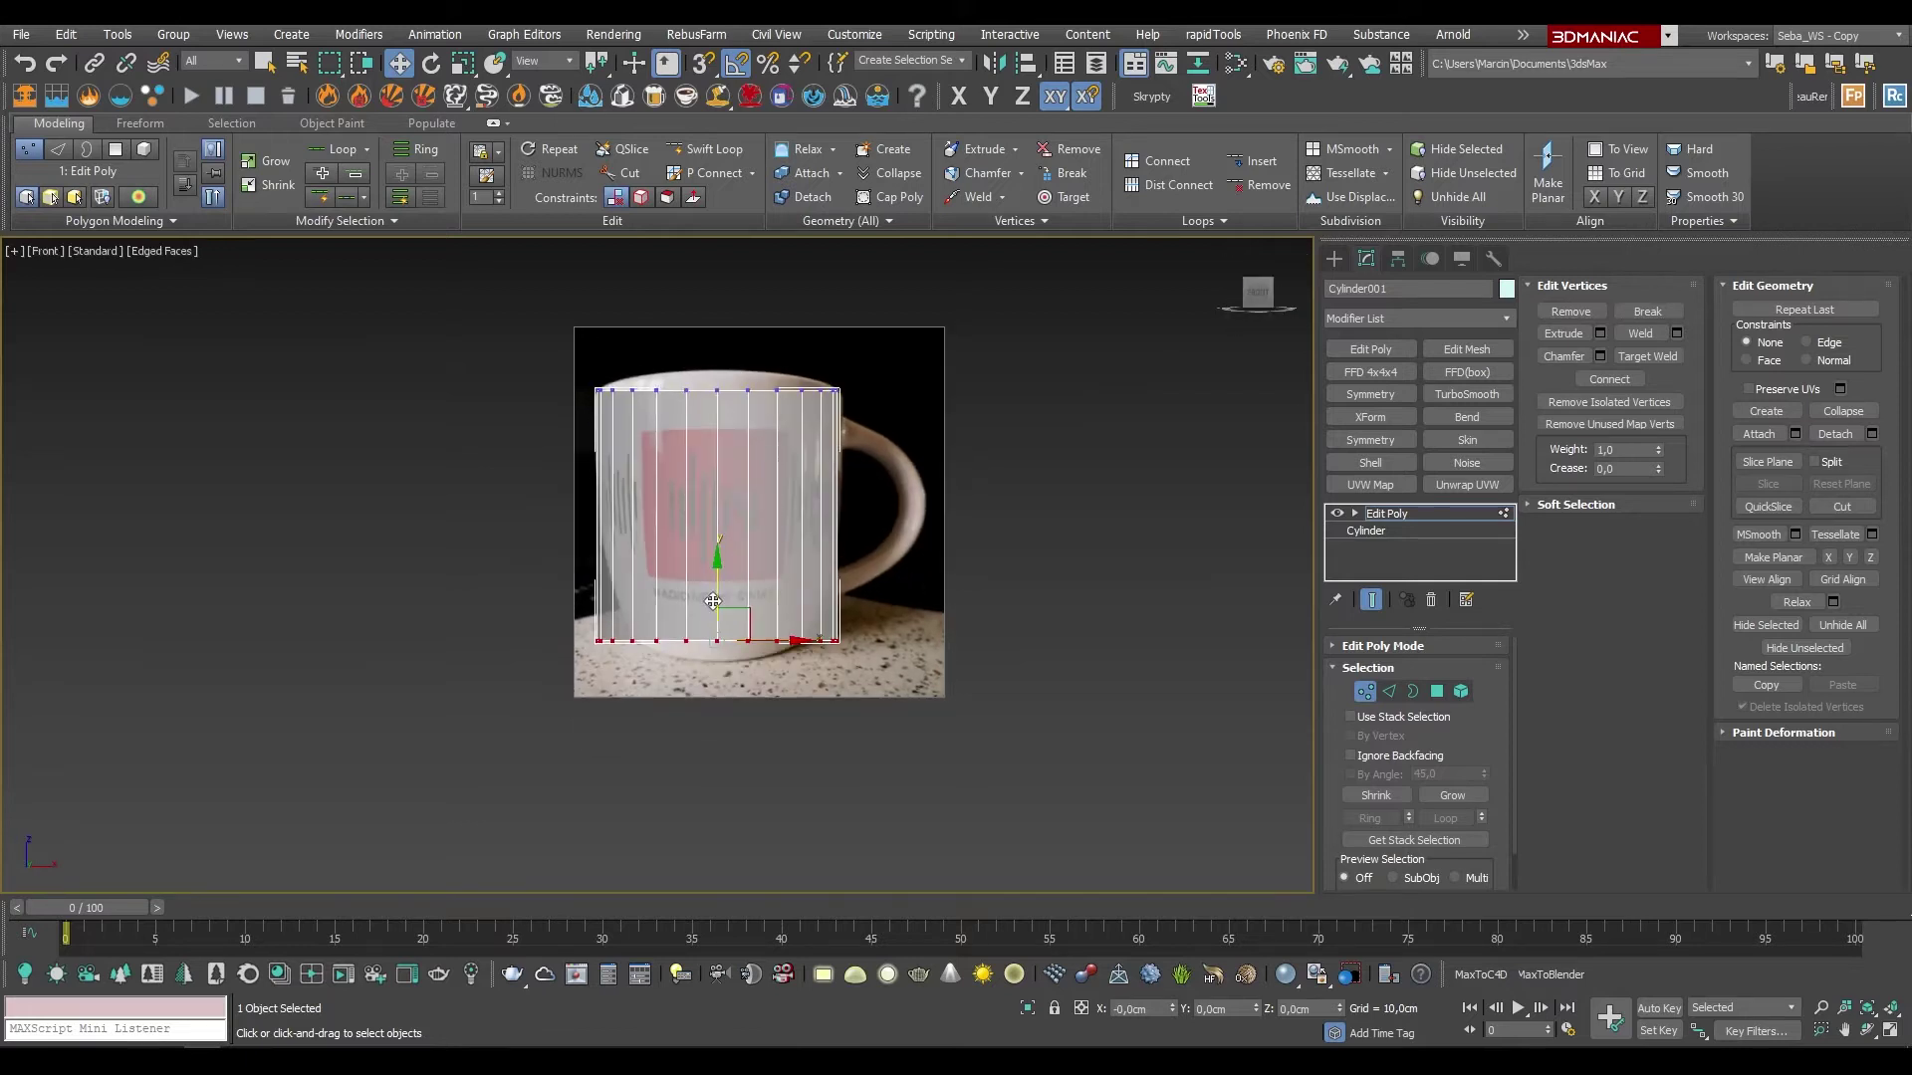
{"action": "scroll", "coordinate": [724, 605], "scroll_direction": "up", "scroll_amount": 5}
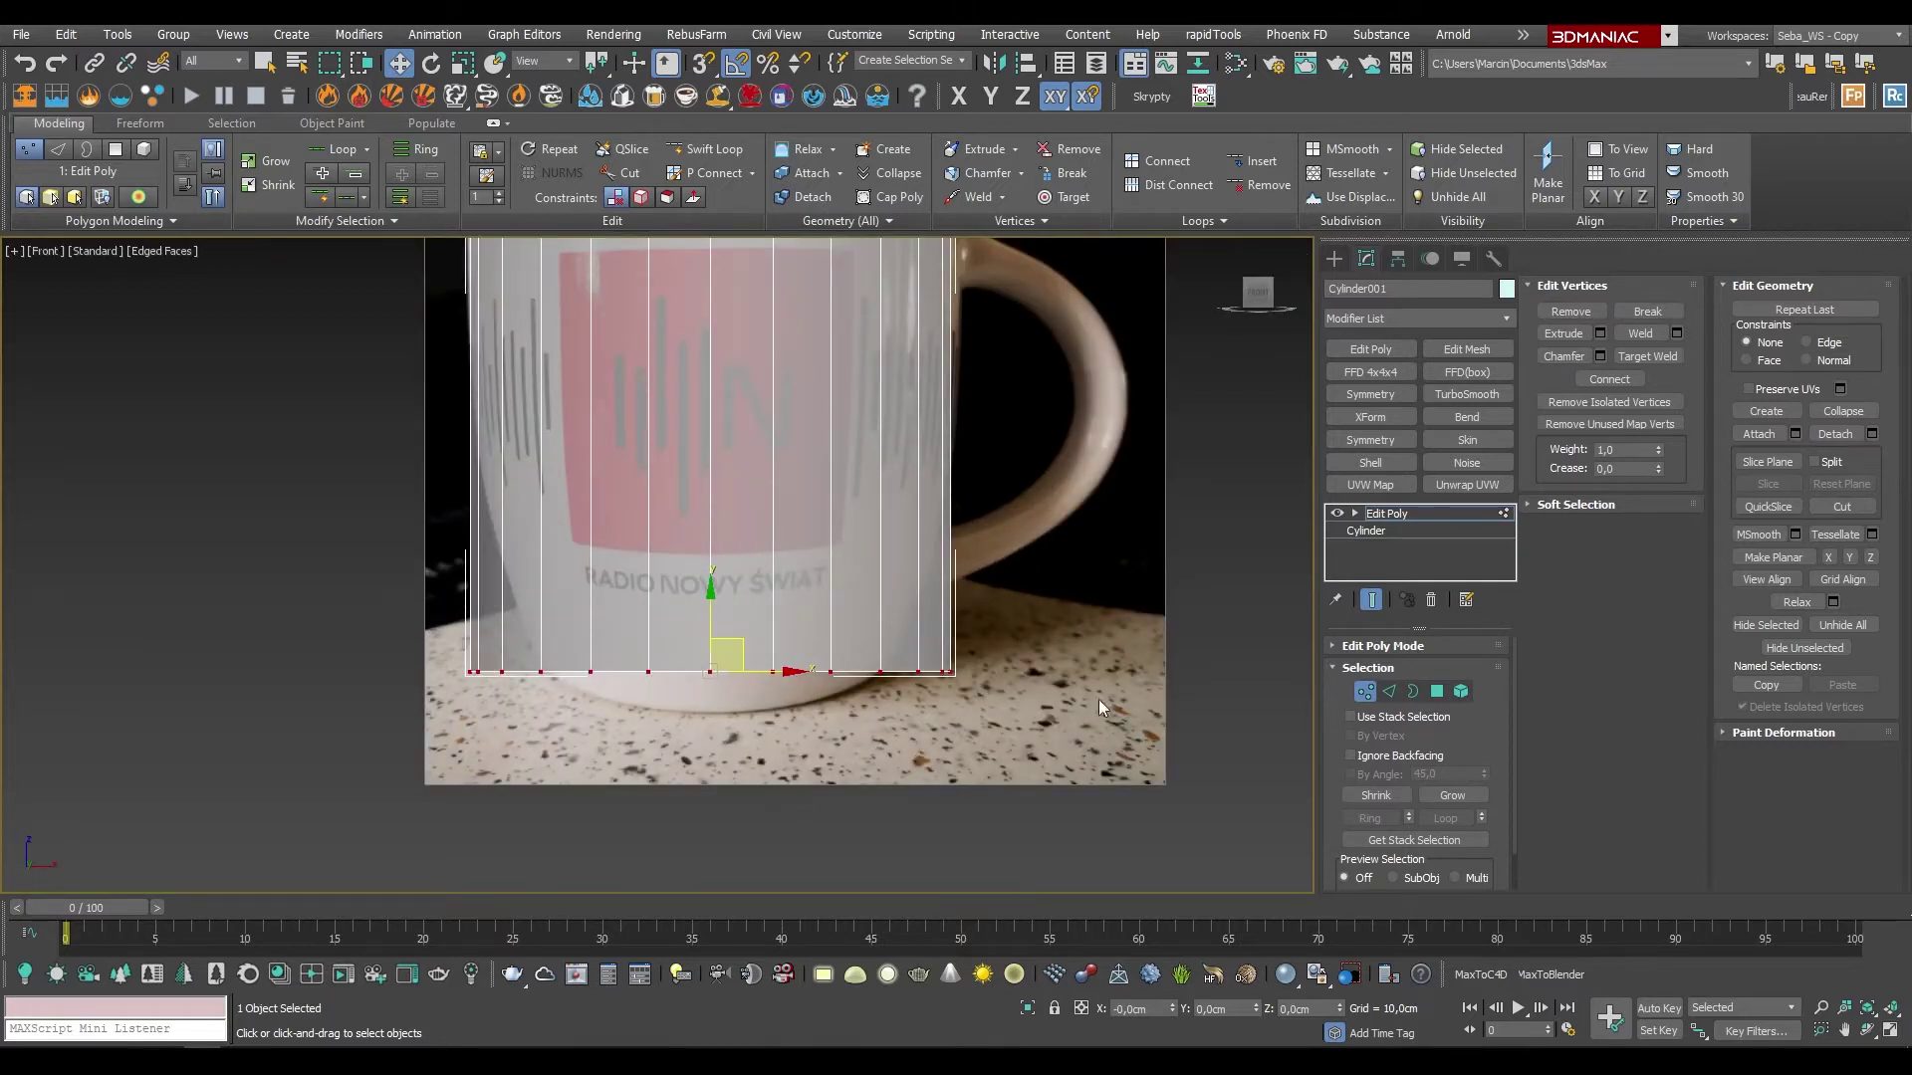
Step: Scale the bottom vertices inward to 79% to taper the mug's base
{"action": "key", "text": "r"}
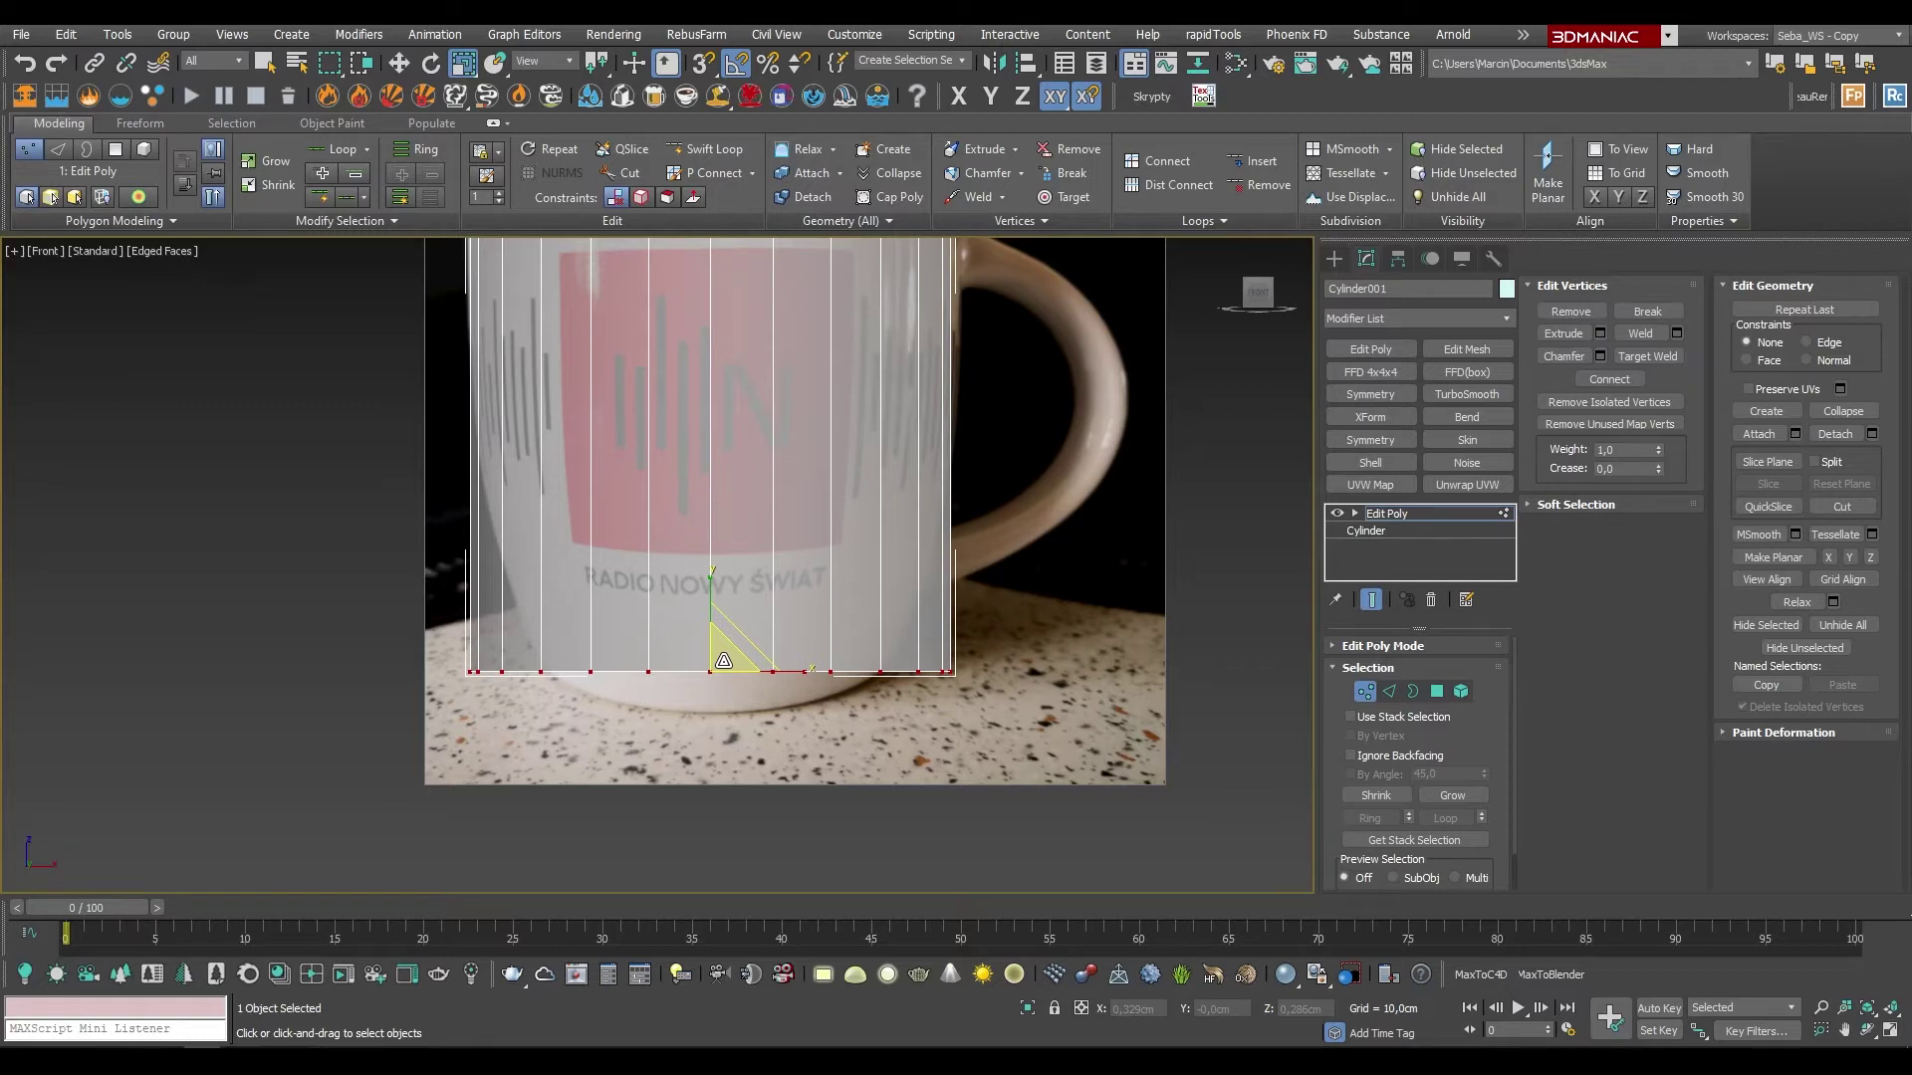
{"action": "left_click_drag", "start_coordinate": [728, 658], "coordinate": [728, 698]}
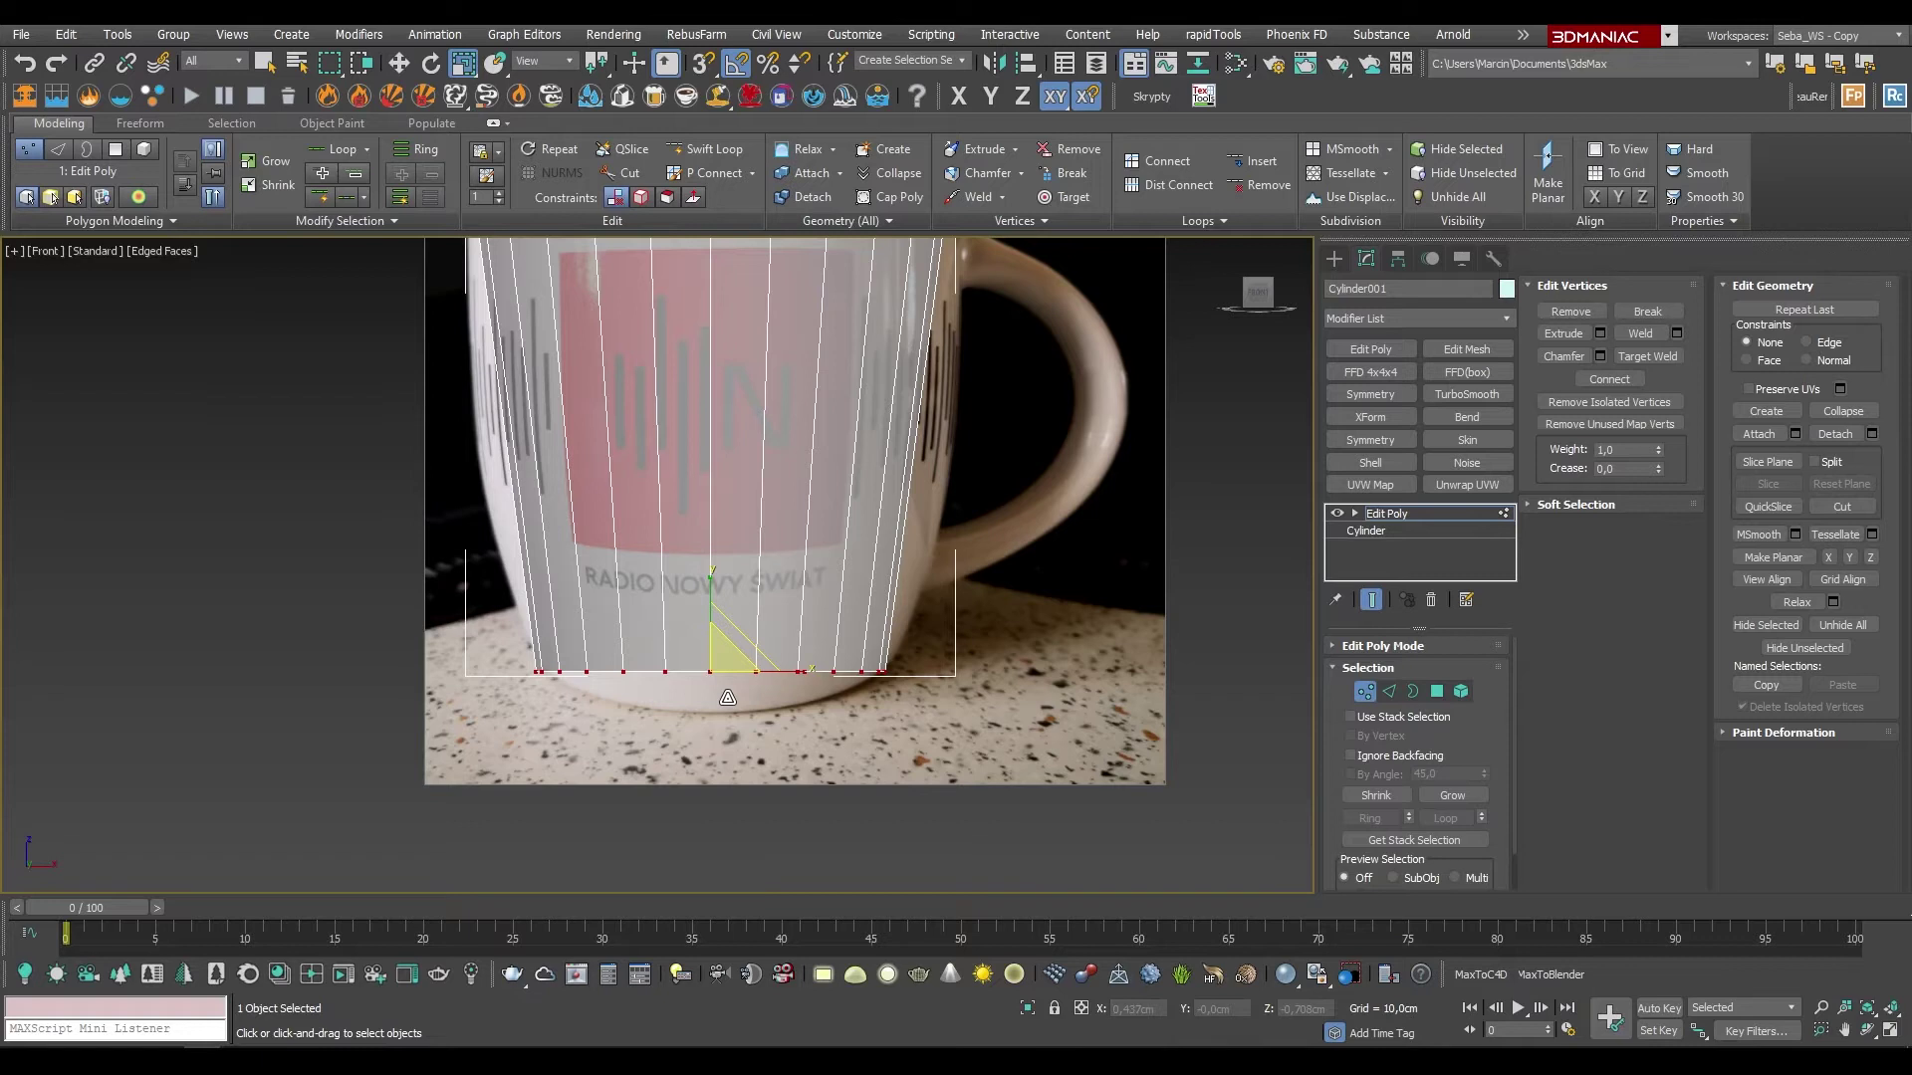
{"action": "scroll", "coordinate": [784, 720], "scroll_direction": "down", "scroll_amount": 5}
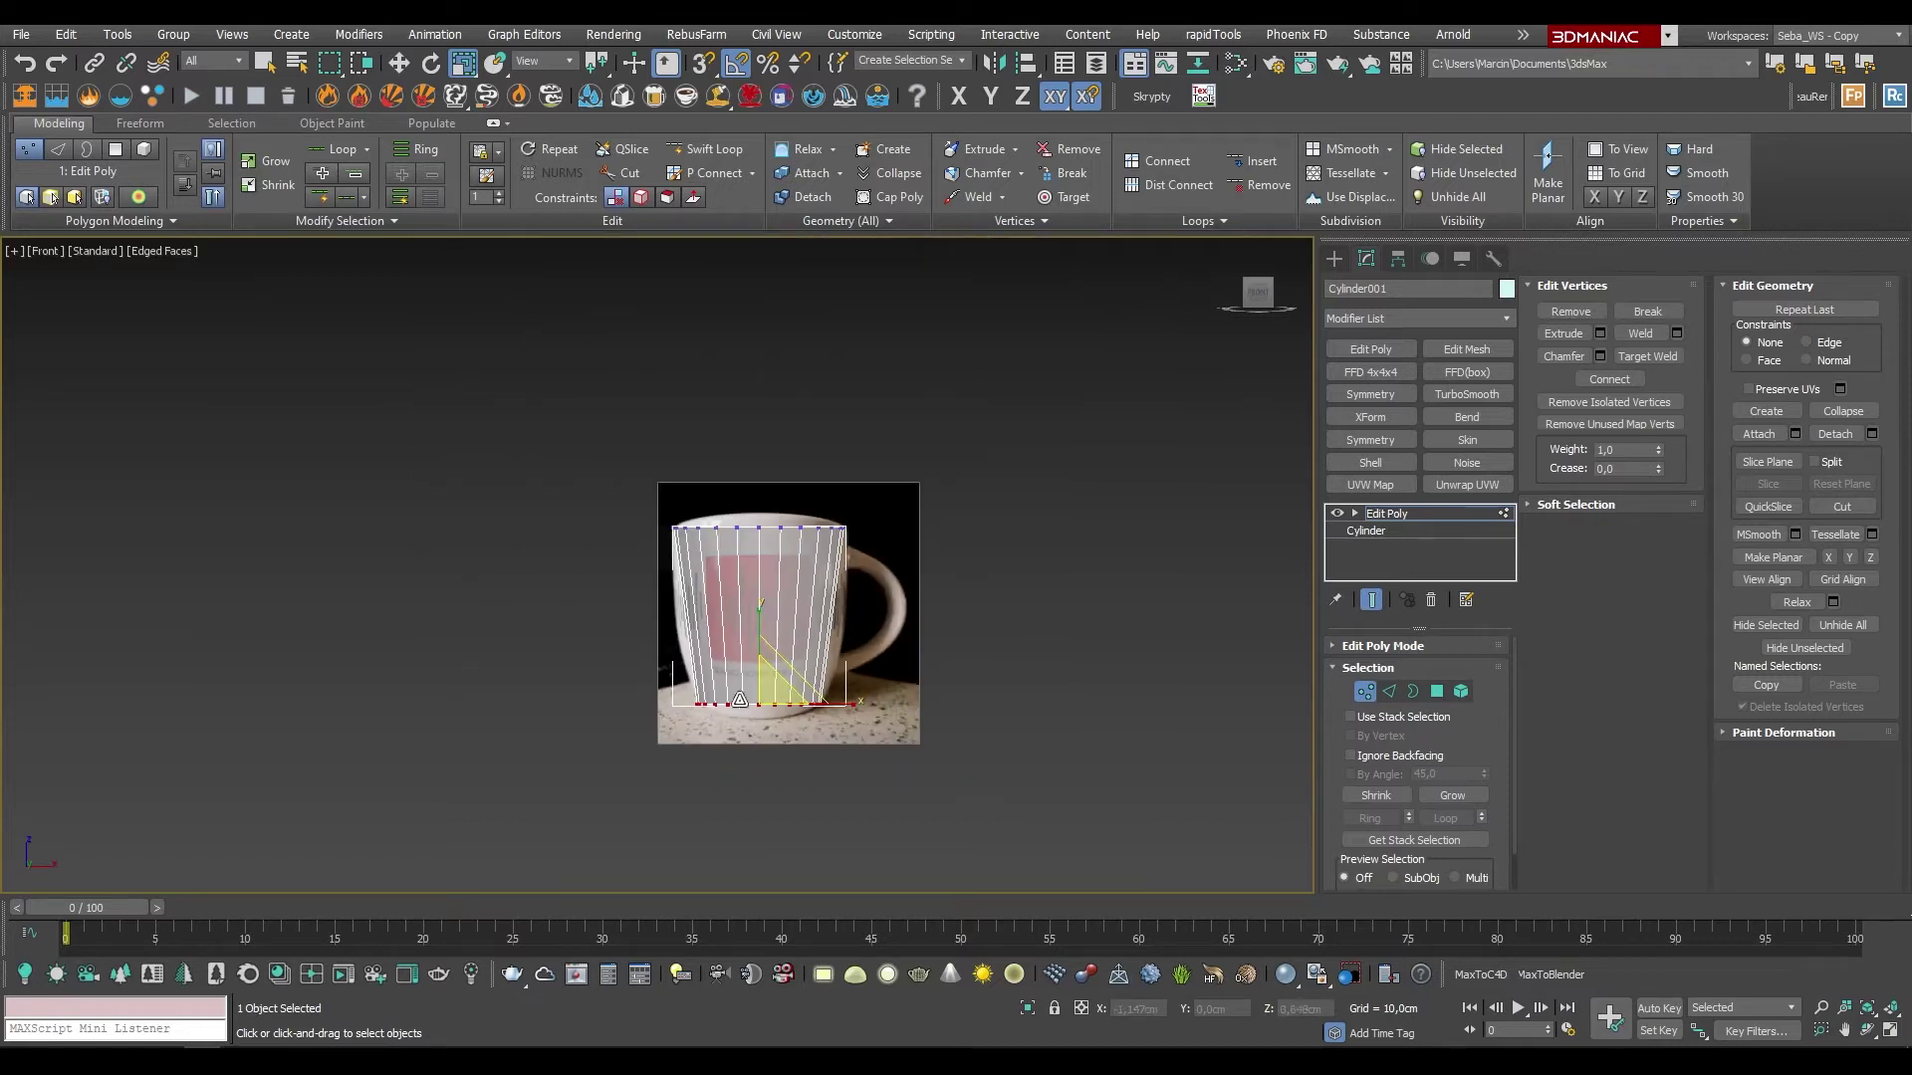
{"action": "scroll", "coordinate": [749, 639], "scroll_direction": "up", "scroll_amount": 5}
Step: Connect the vertical edges with 2 horizontal loops, leaving Pinch and Slide at 0
{"action": "key", "text": "2"}
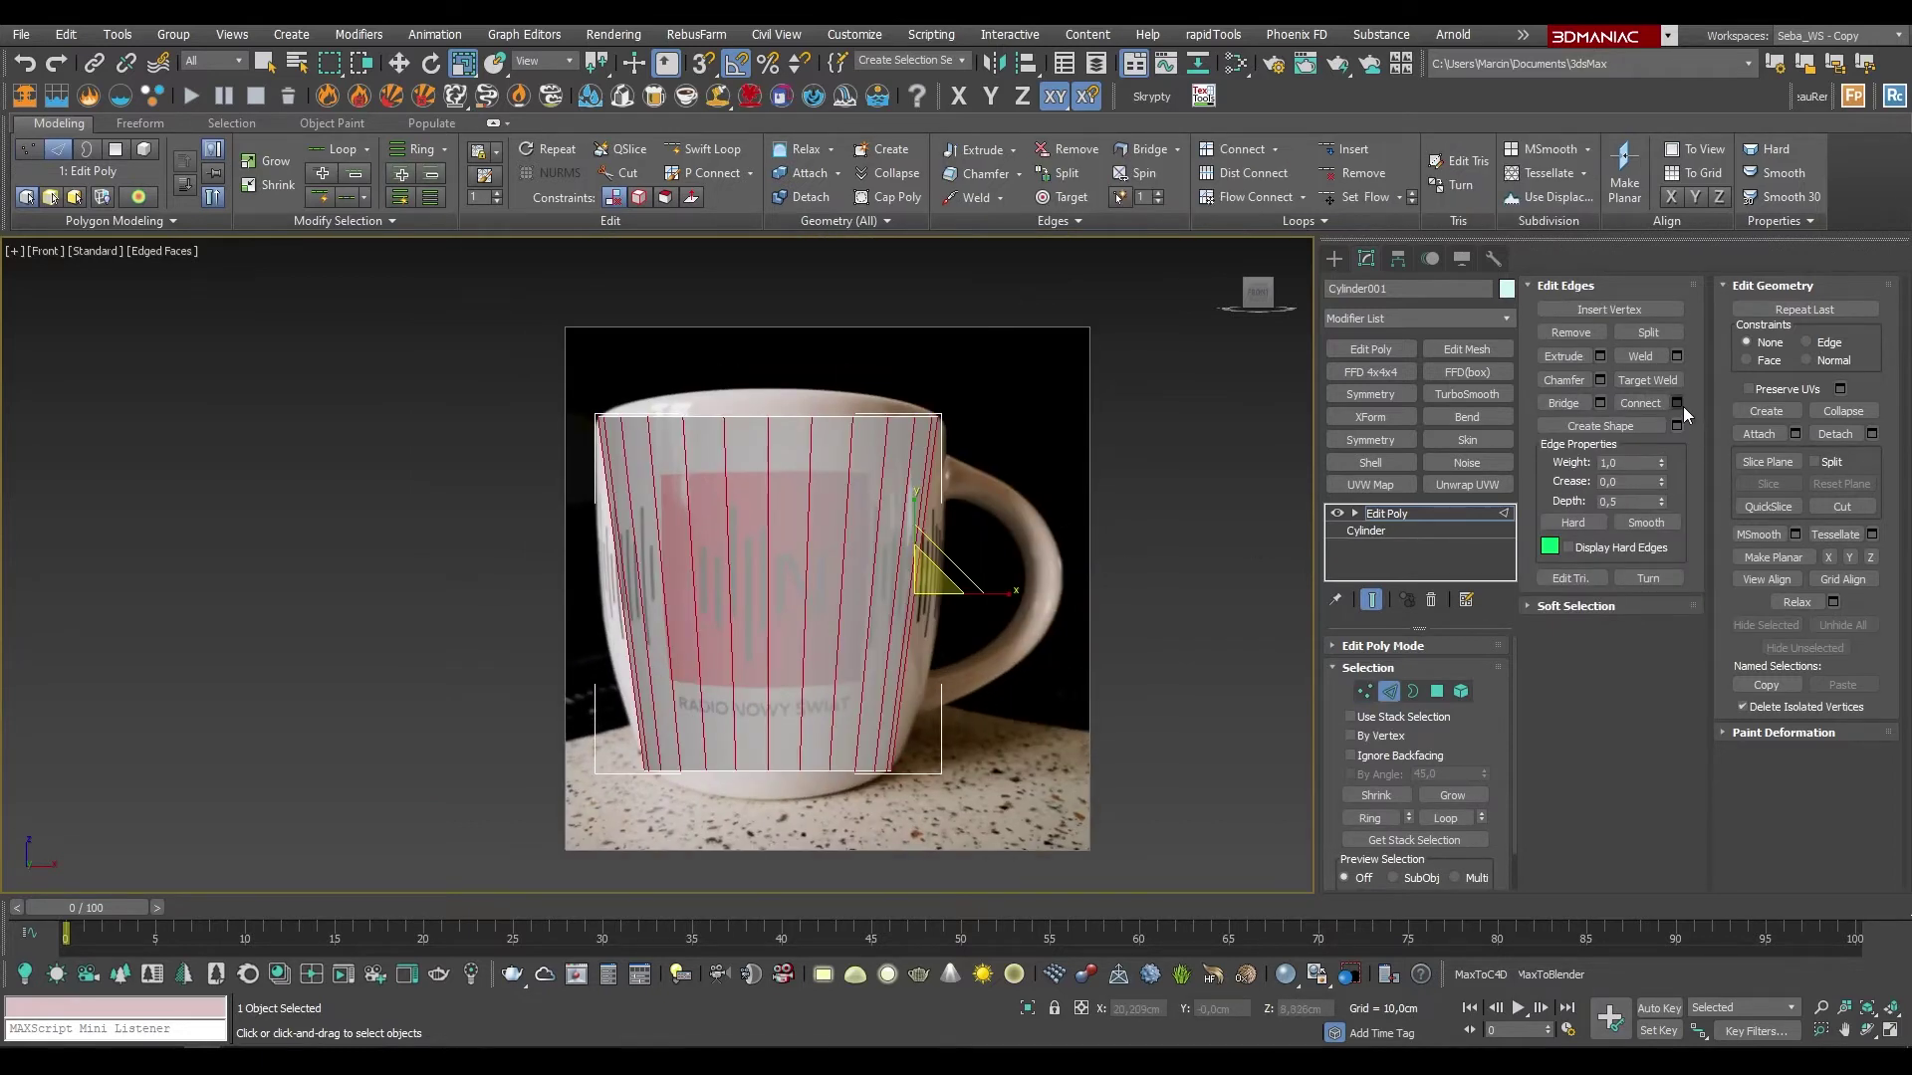
{"action": "left_click", "coordinate": [1677, 404]}
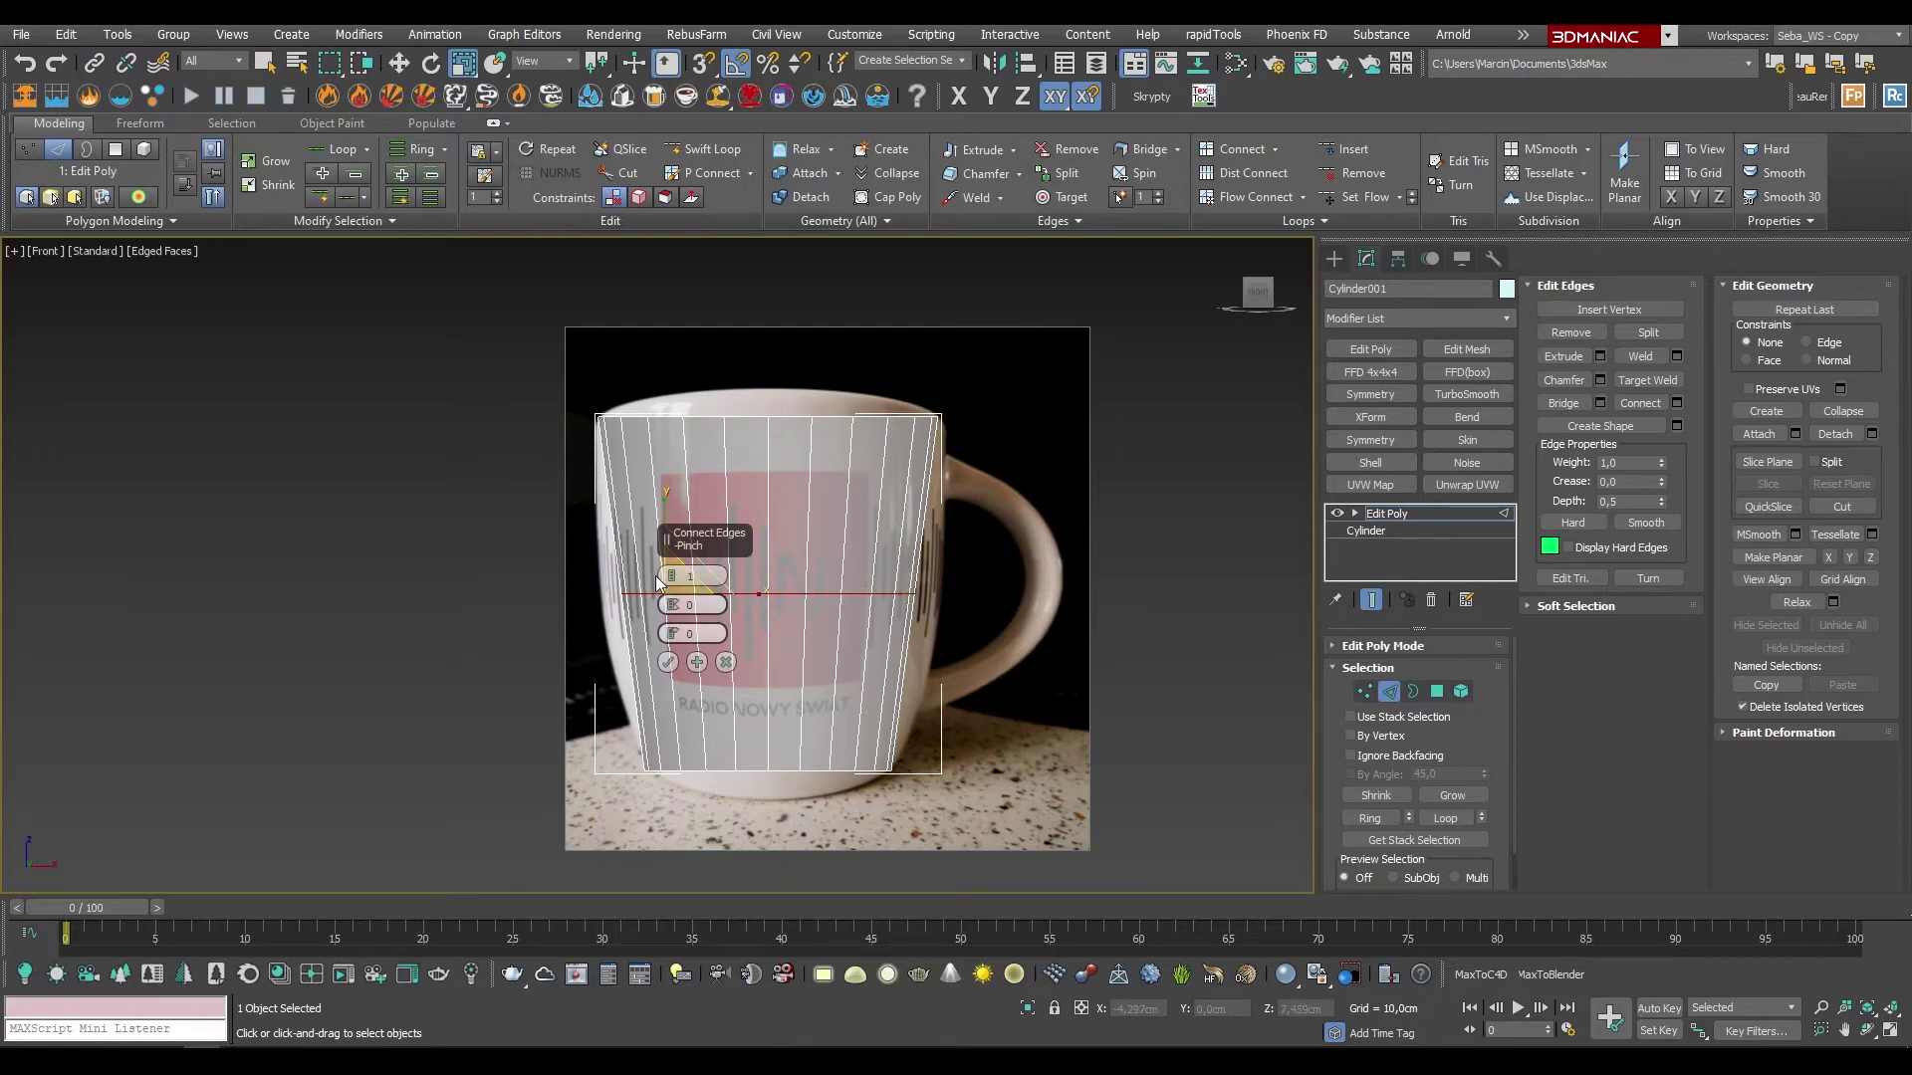
{"action": "scroll", "coordinate": [670, 577], "scroll_direction": "up", "scroll_amount": 2}
{"action": "scroll", "coordinate": [670, 577], "scroll_direction": "up", "scroll_amount": 1}
{"action": "scroll", "coordinate": [673, 582], "scroll_direction": "down", "scroll_amount": 1}
{"action": "scroll", "coordinate": [672, 583], "scroll_direction": "down", "scroll_amount": 1}
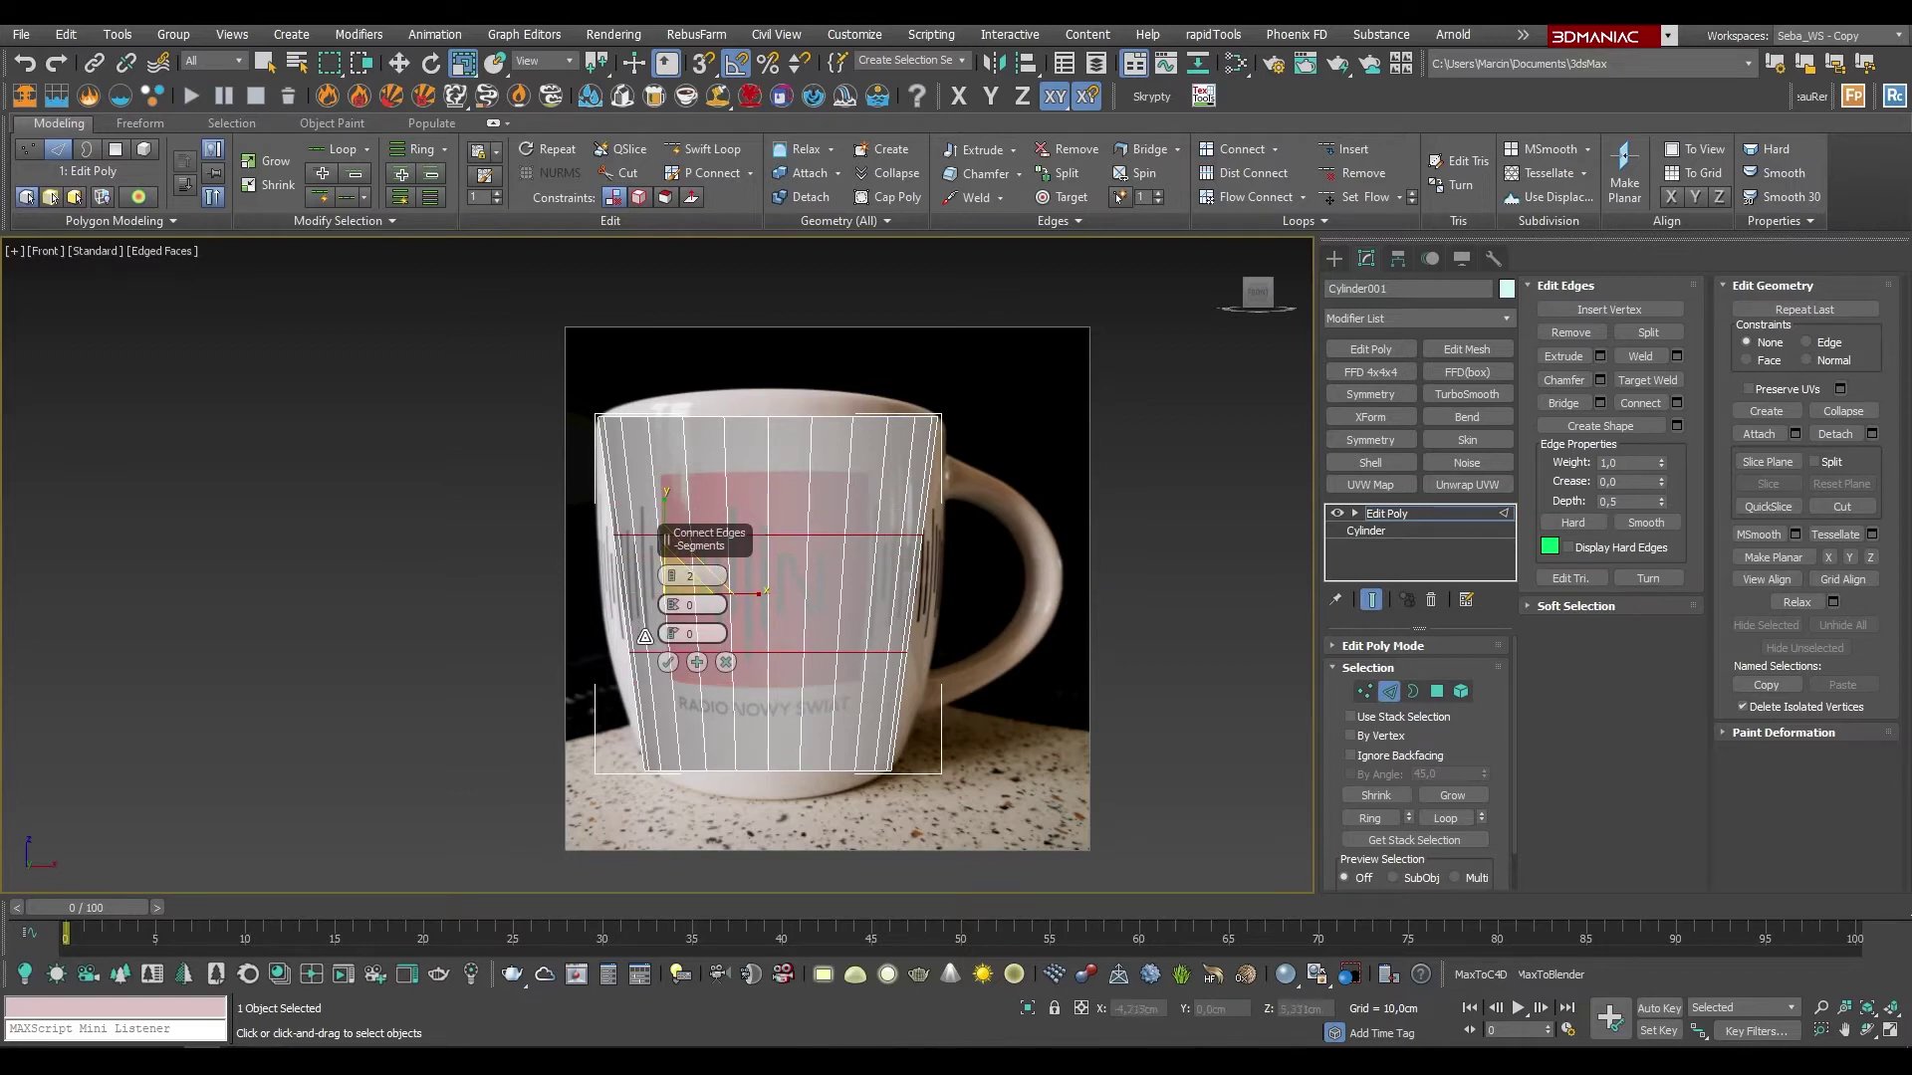
{"action": "left_click_drag", "start_coordinate": [672, 604], "coordinate": [680, 534]}
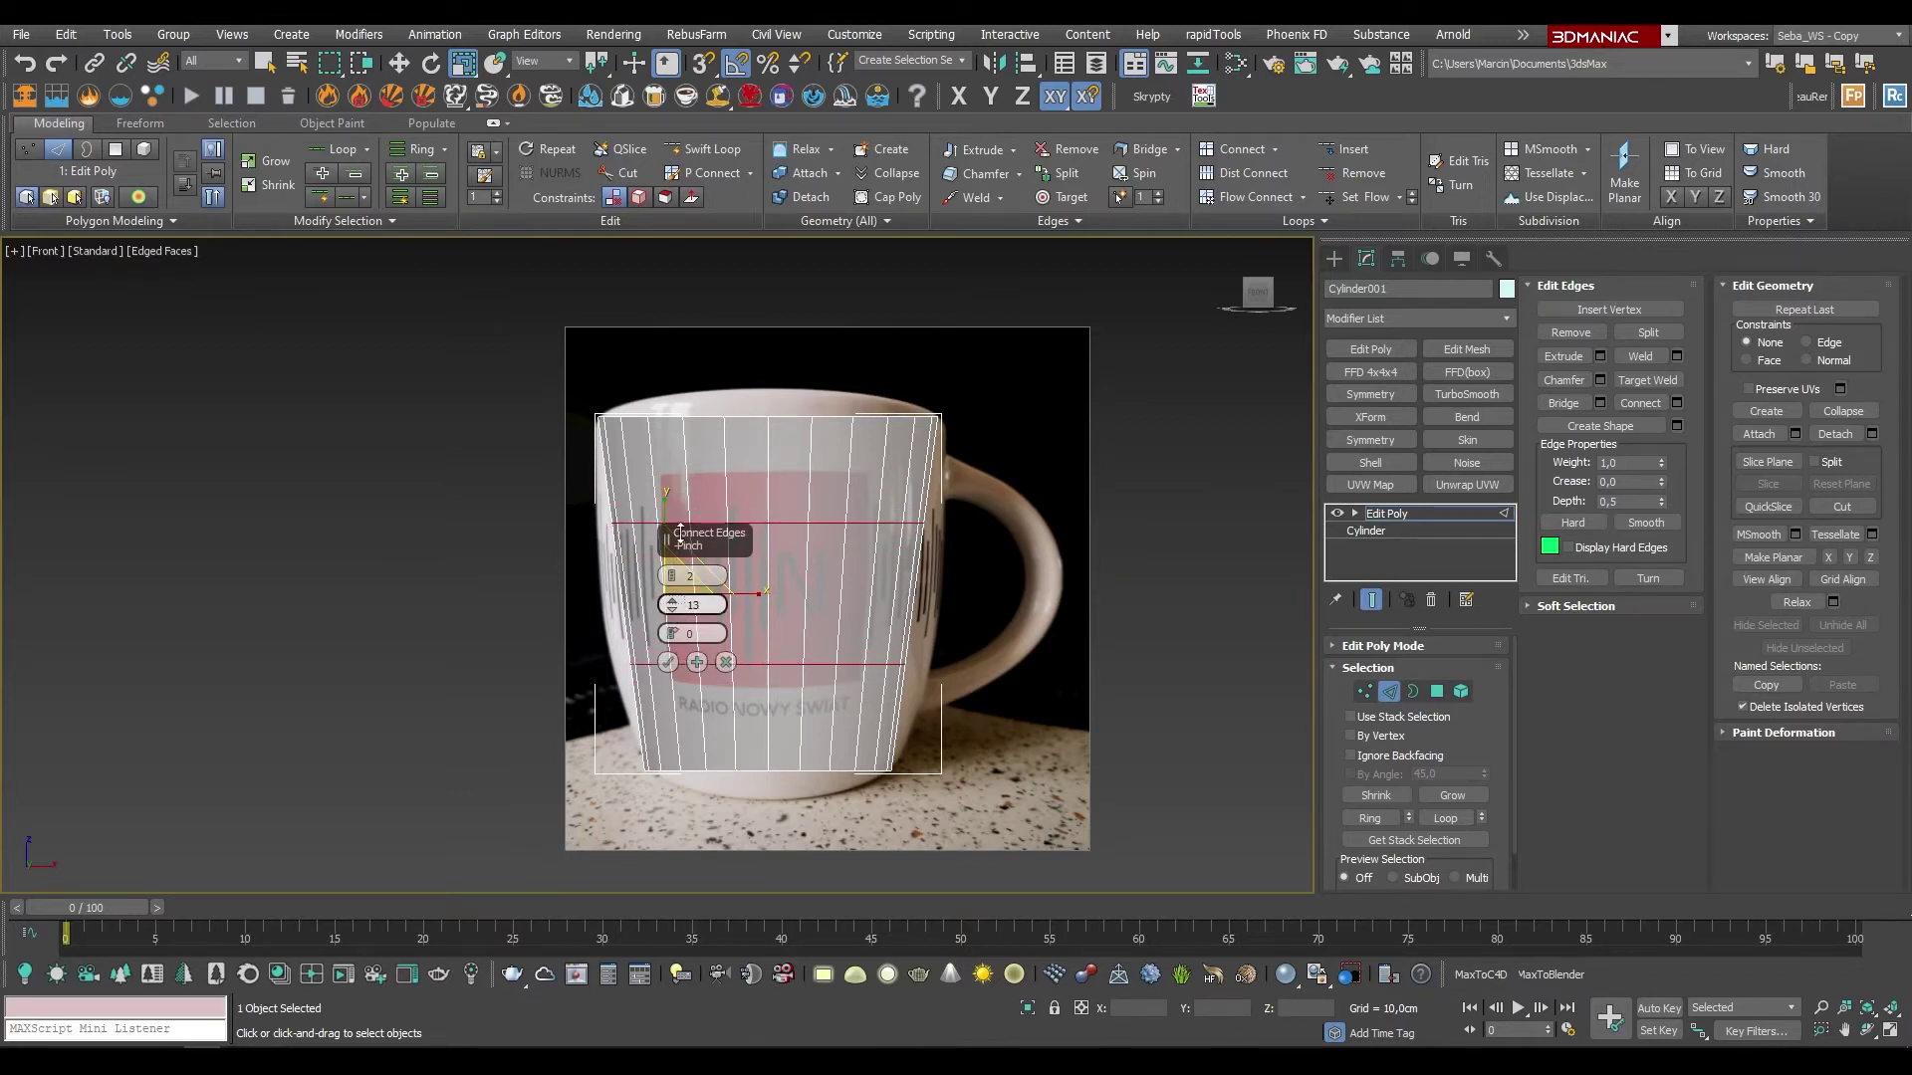
{"action": "mouse_move", "coordinate": [680, 534]}
{"action": "left_mouse_down"}
{"action": "mouse_move", "coordinate": [628, 565]}
{"action": "mouse_move", "coordinate": [678, 482]}
{"action": "left_mouse_up"}
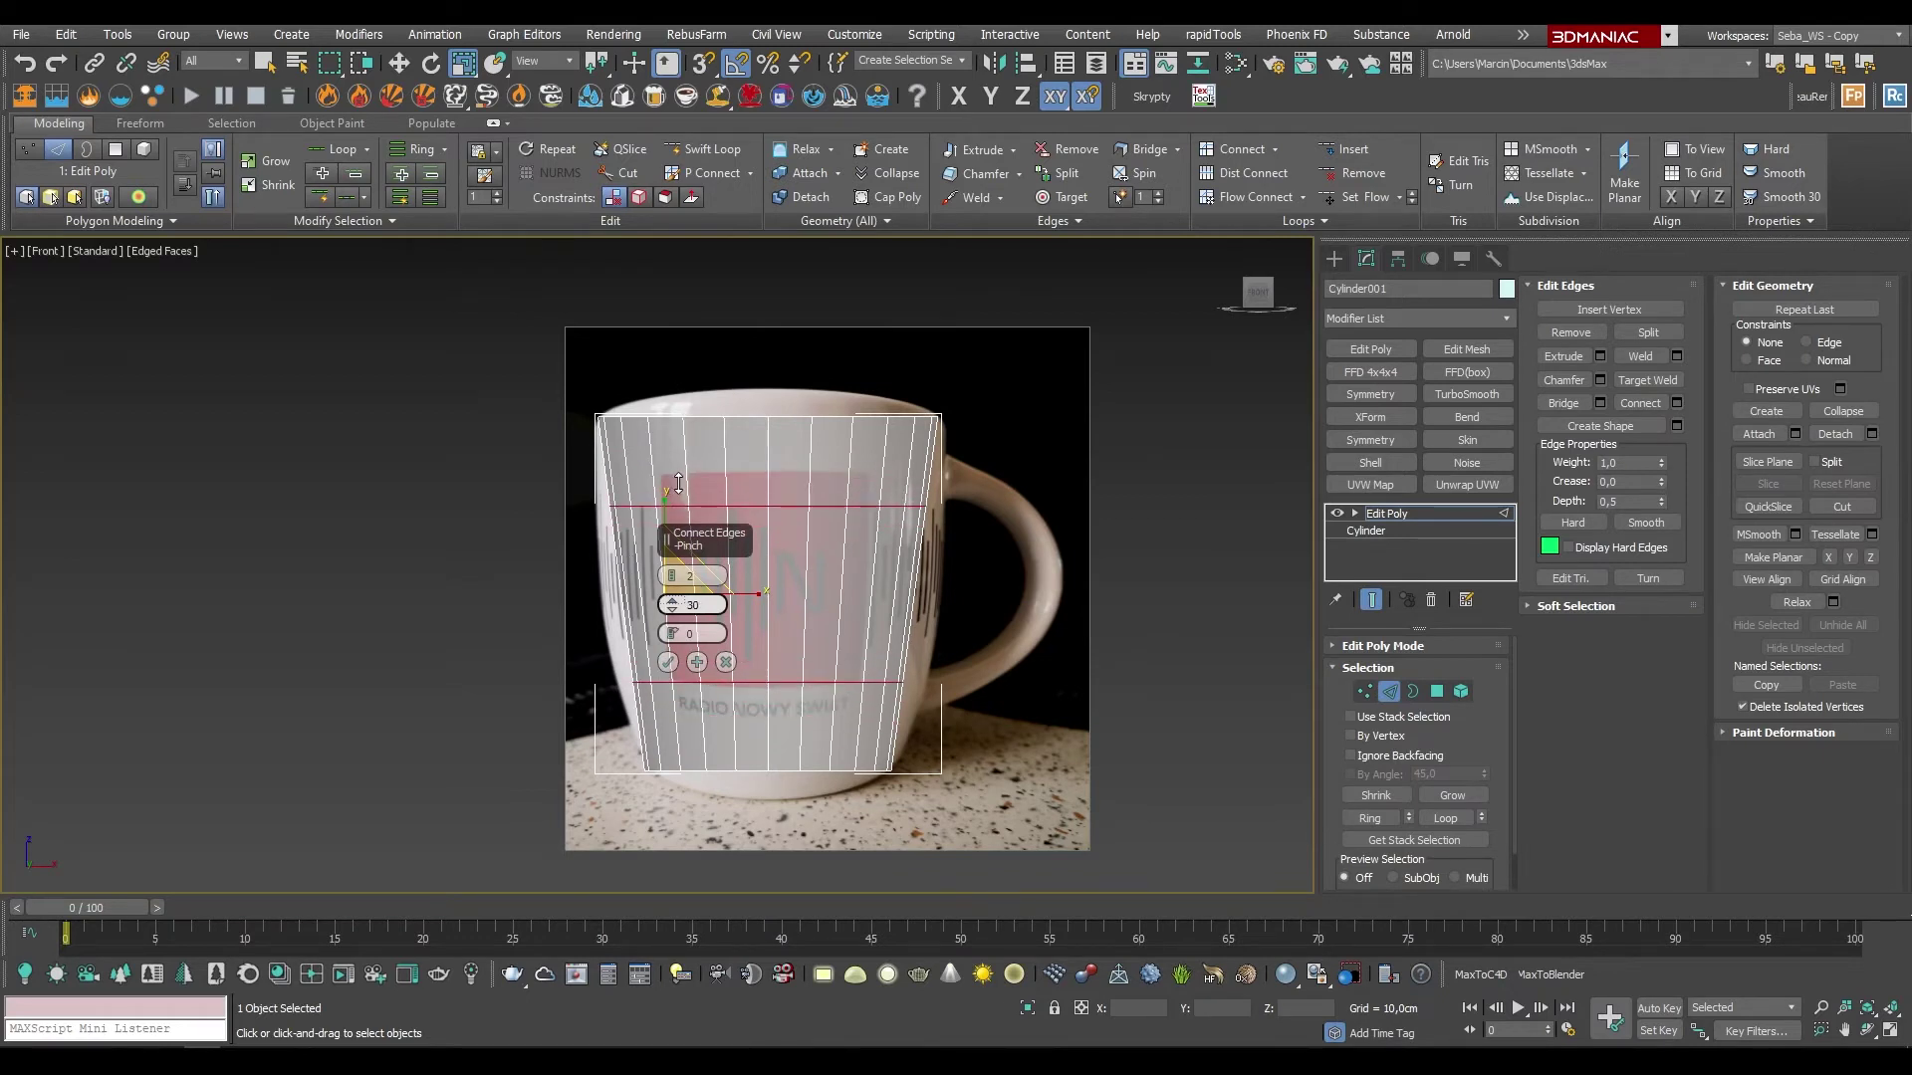
{"action": "right_click", "coordinate": [672, 604]}
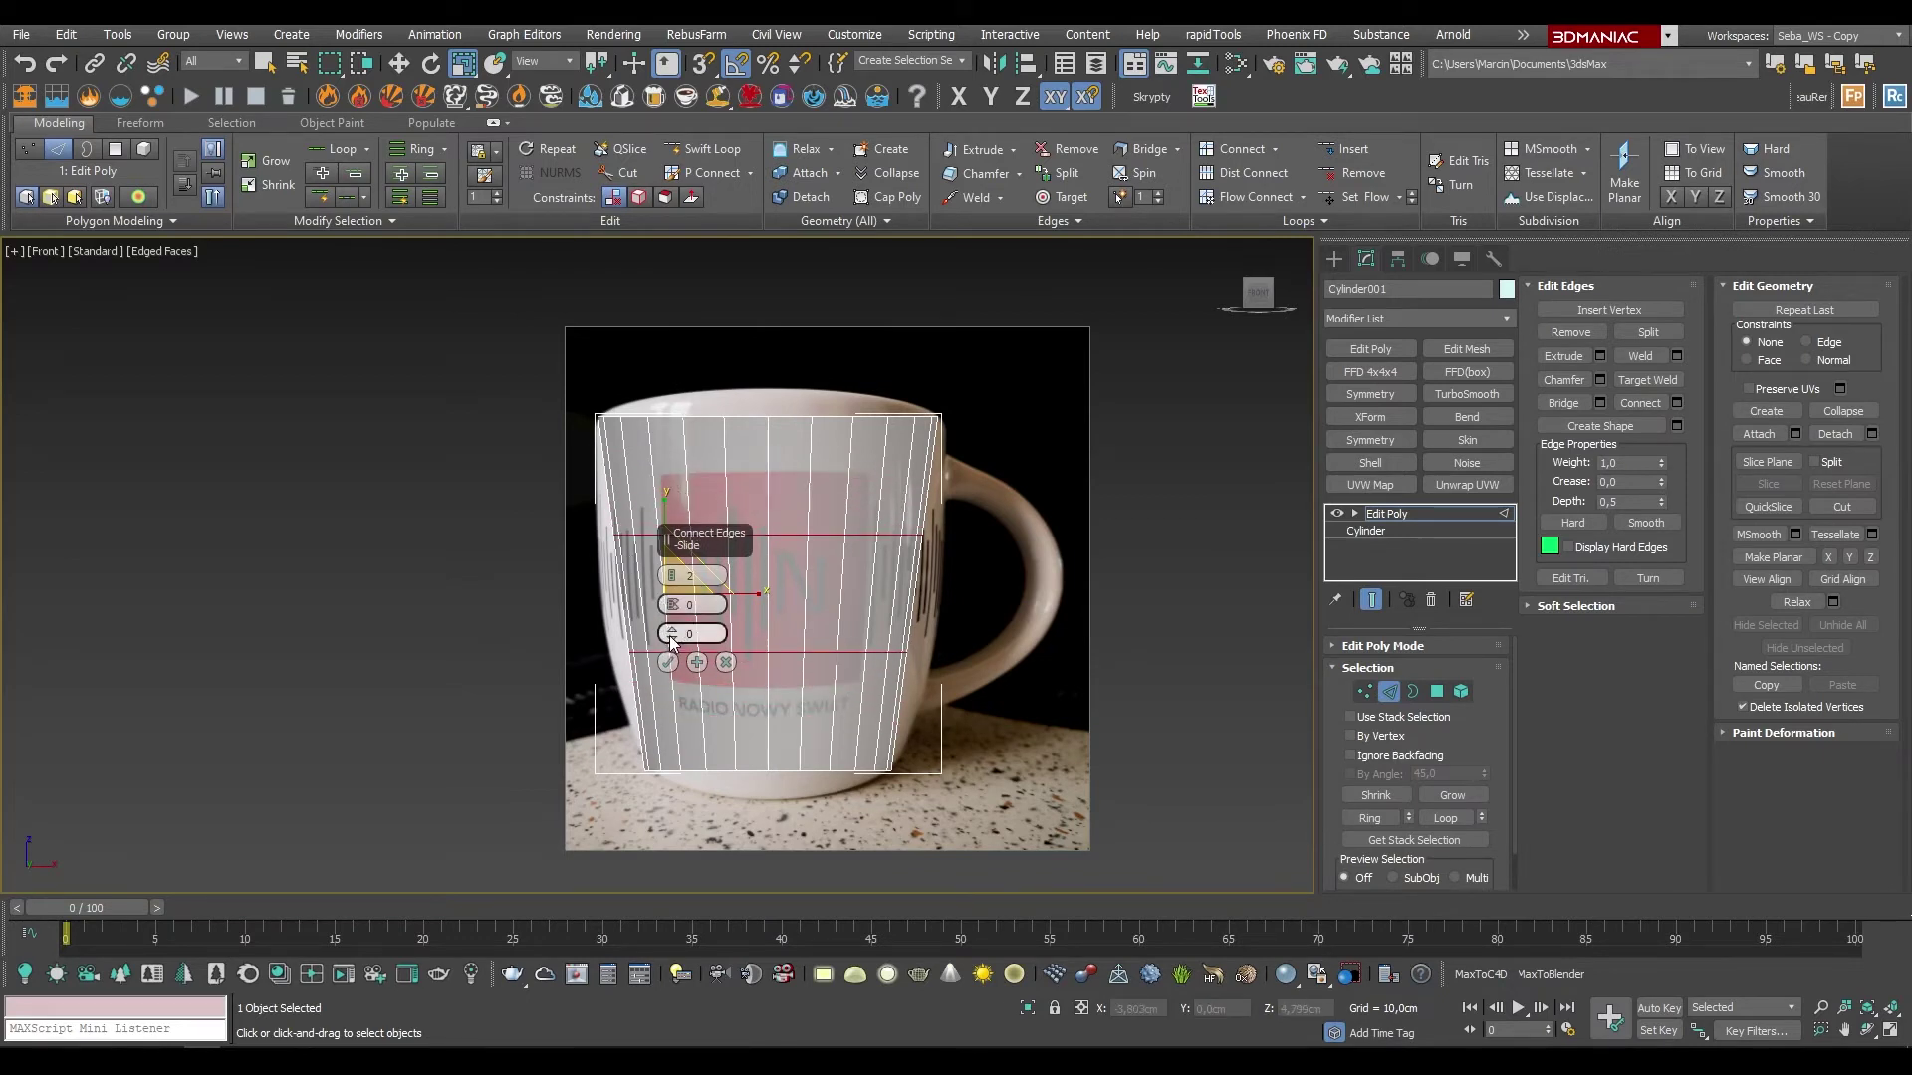
{"action": "left_click_drag", "start_coordinate": [672, 642], "coordinate": [689, 890]}
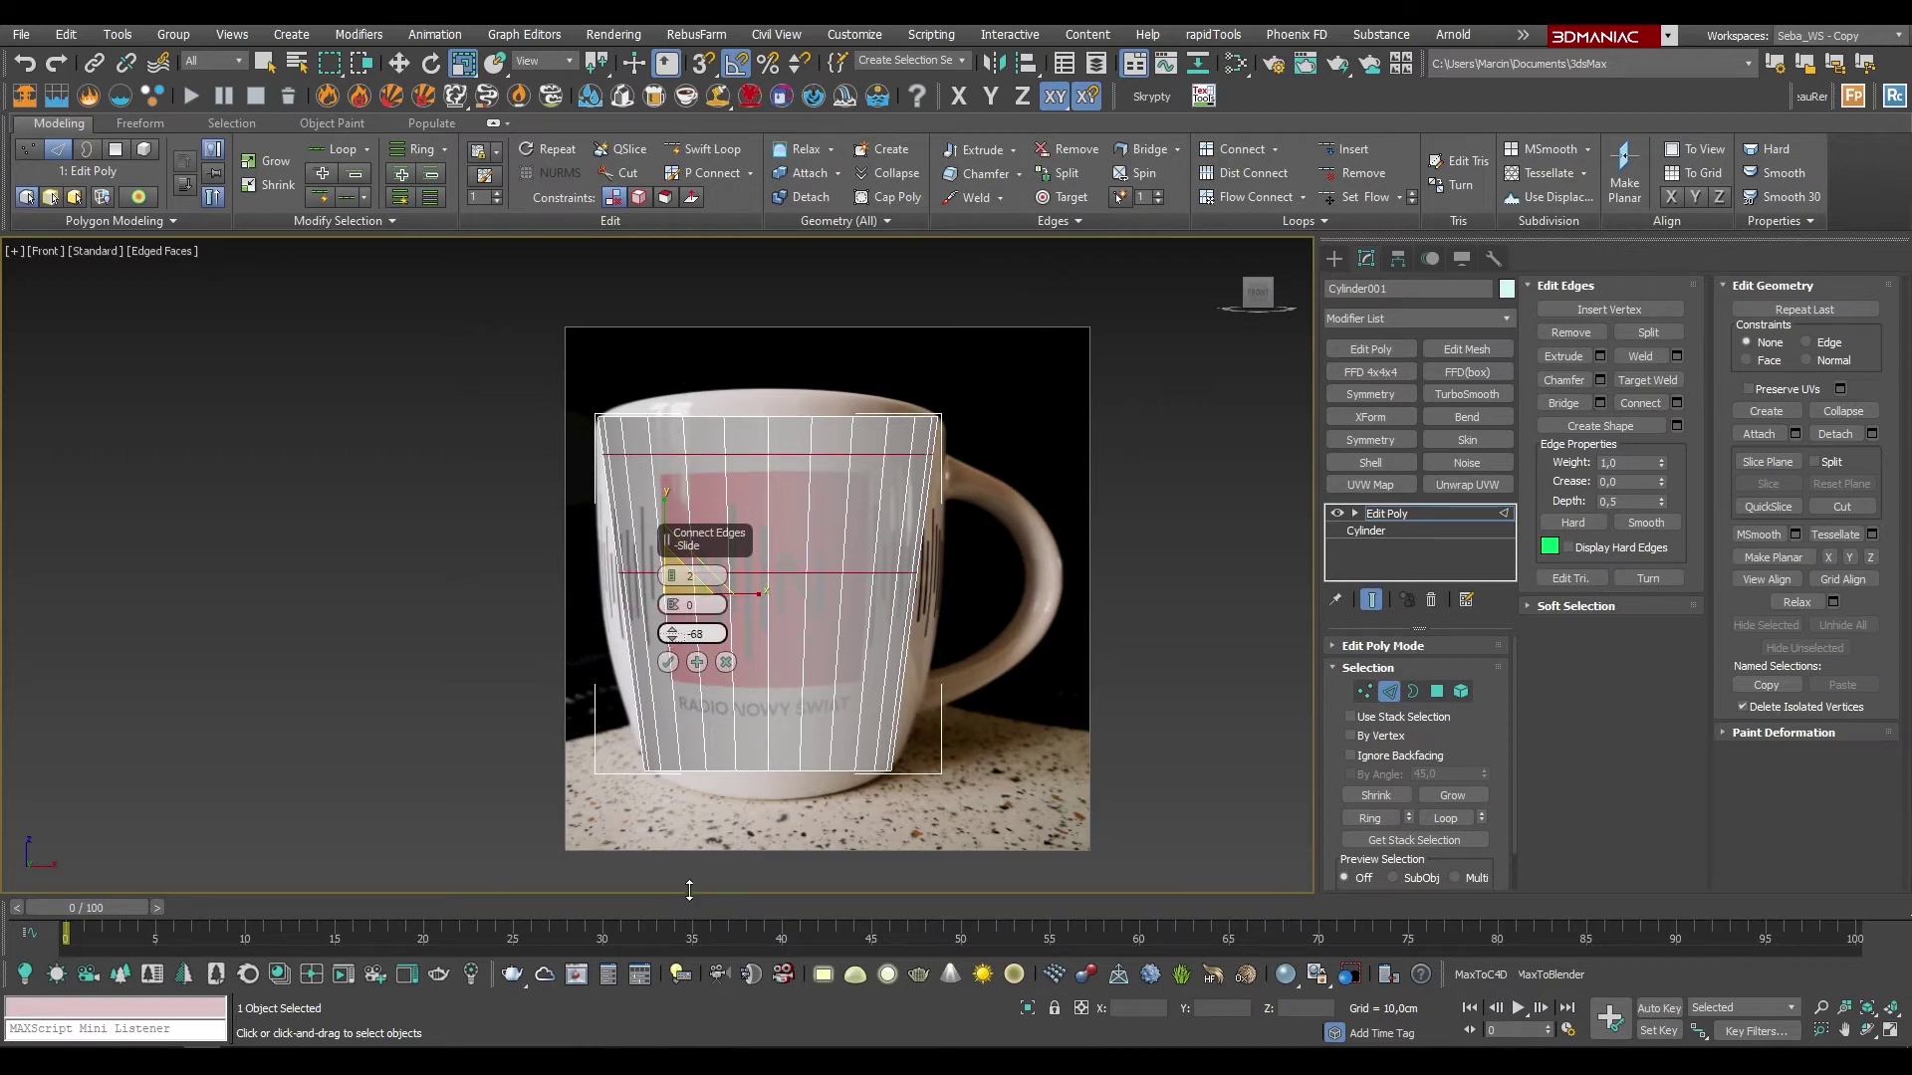
{"action": "right_click", "coordinate": [672, 637]}
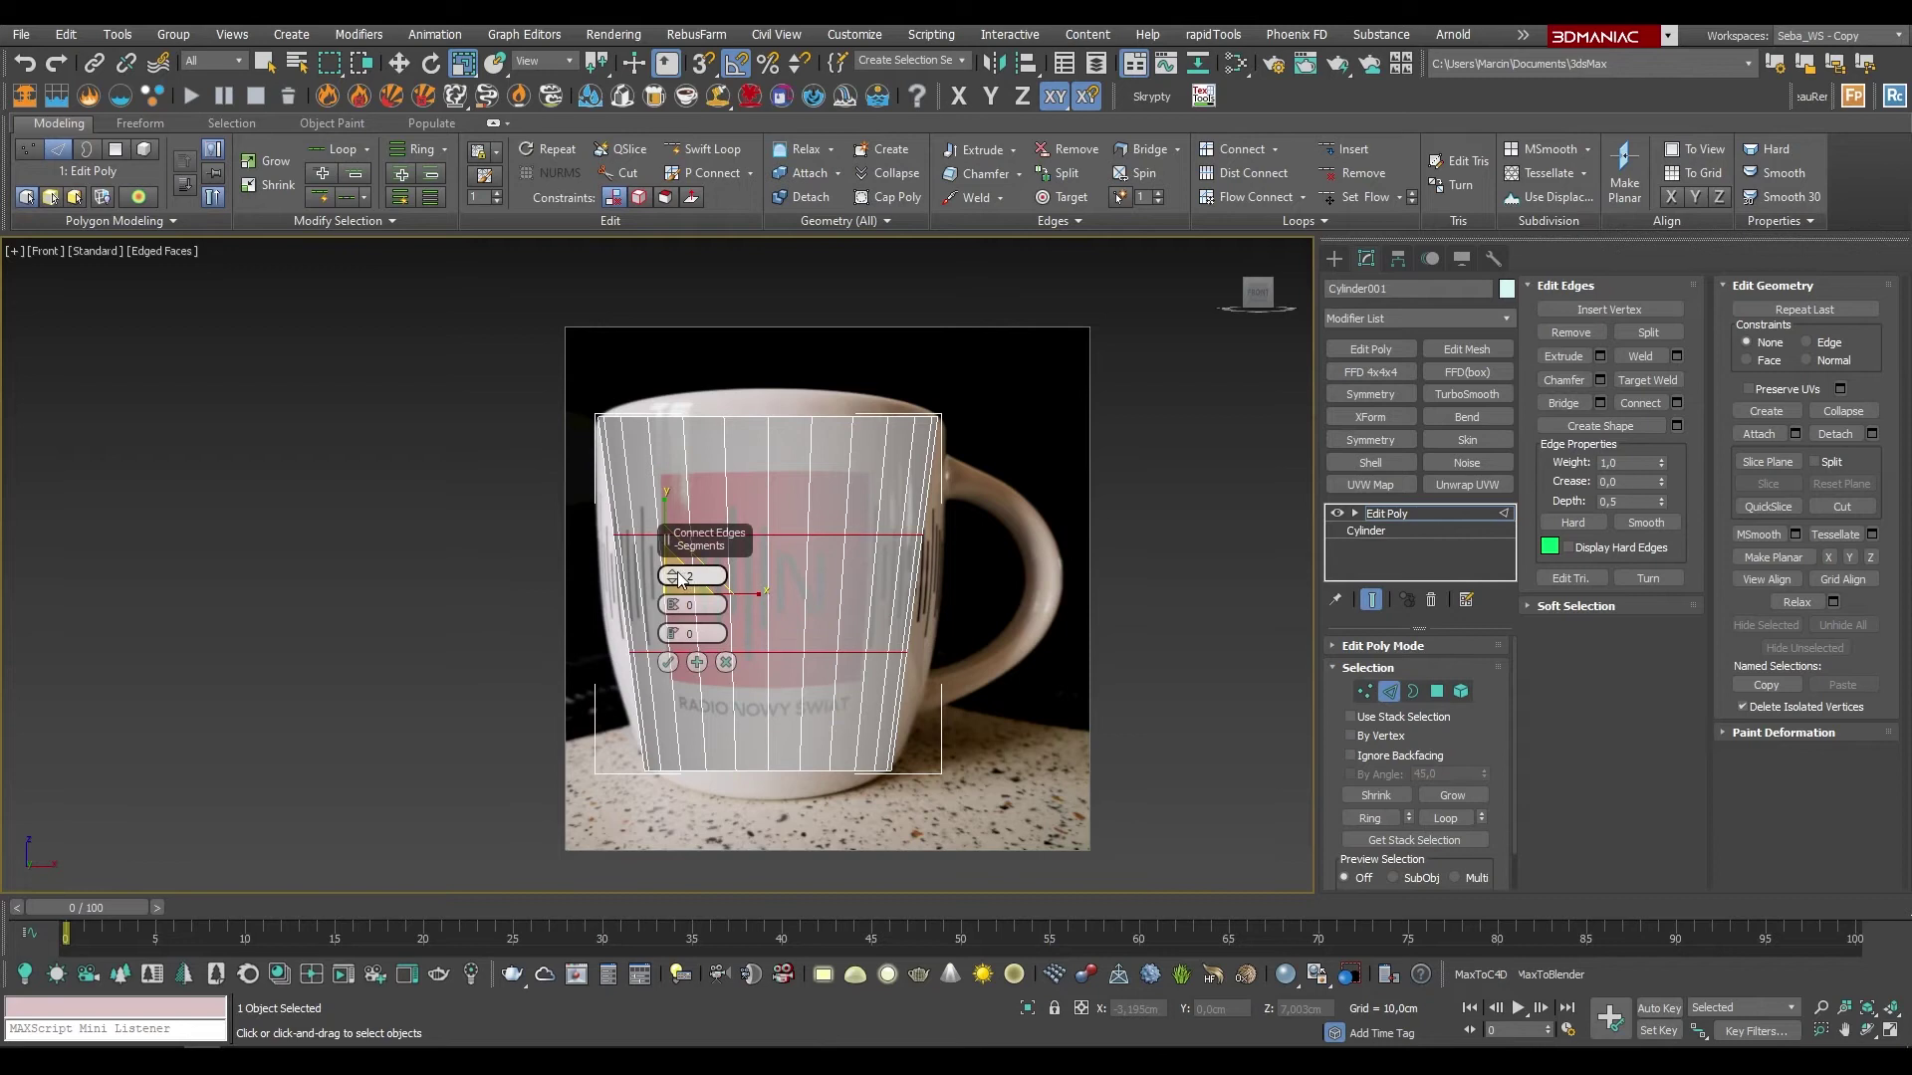
{"action": "left_click", "coordinate": [668, 662]}
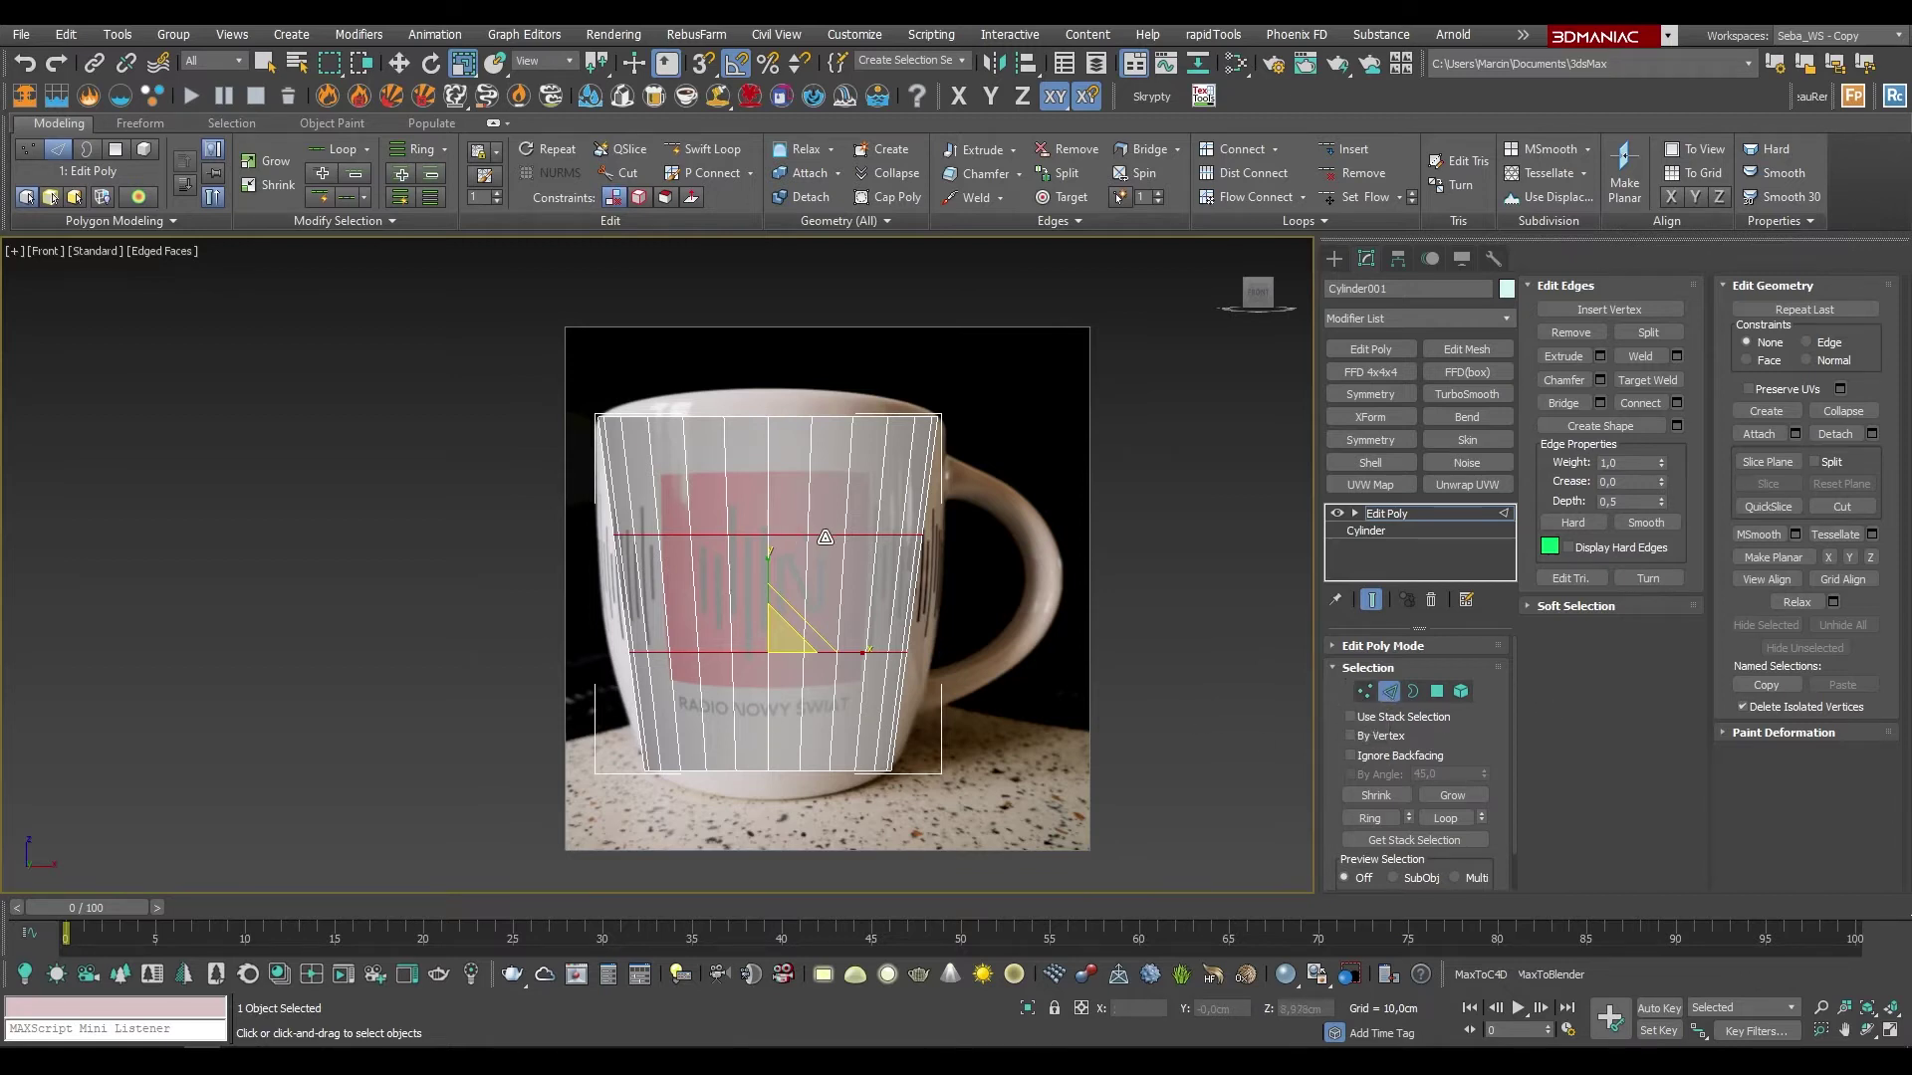
Step: Select the upper new edge loop and scale it outward to 110%
{"action": "left_click", "coordinate": [826, 535]}
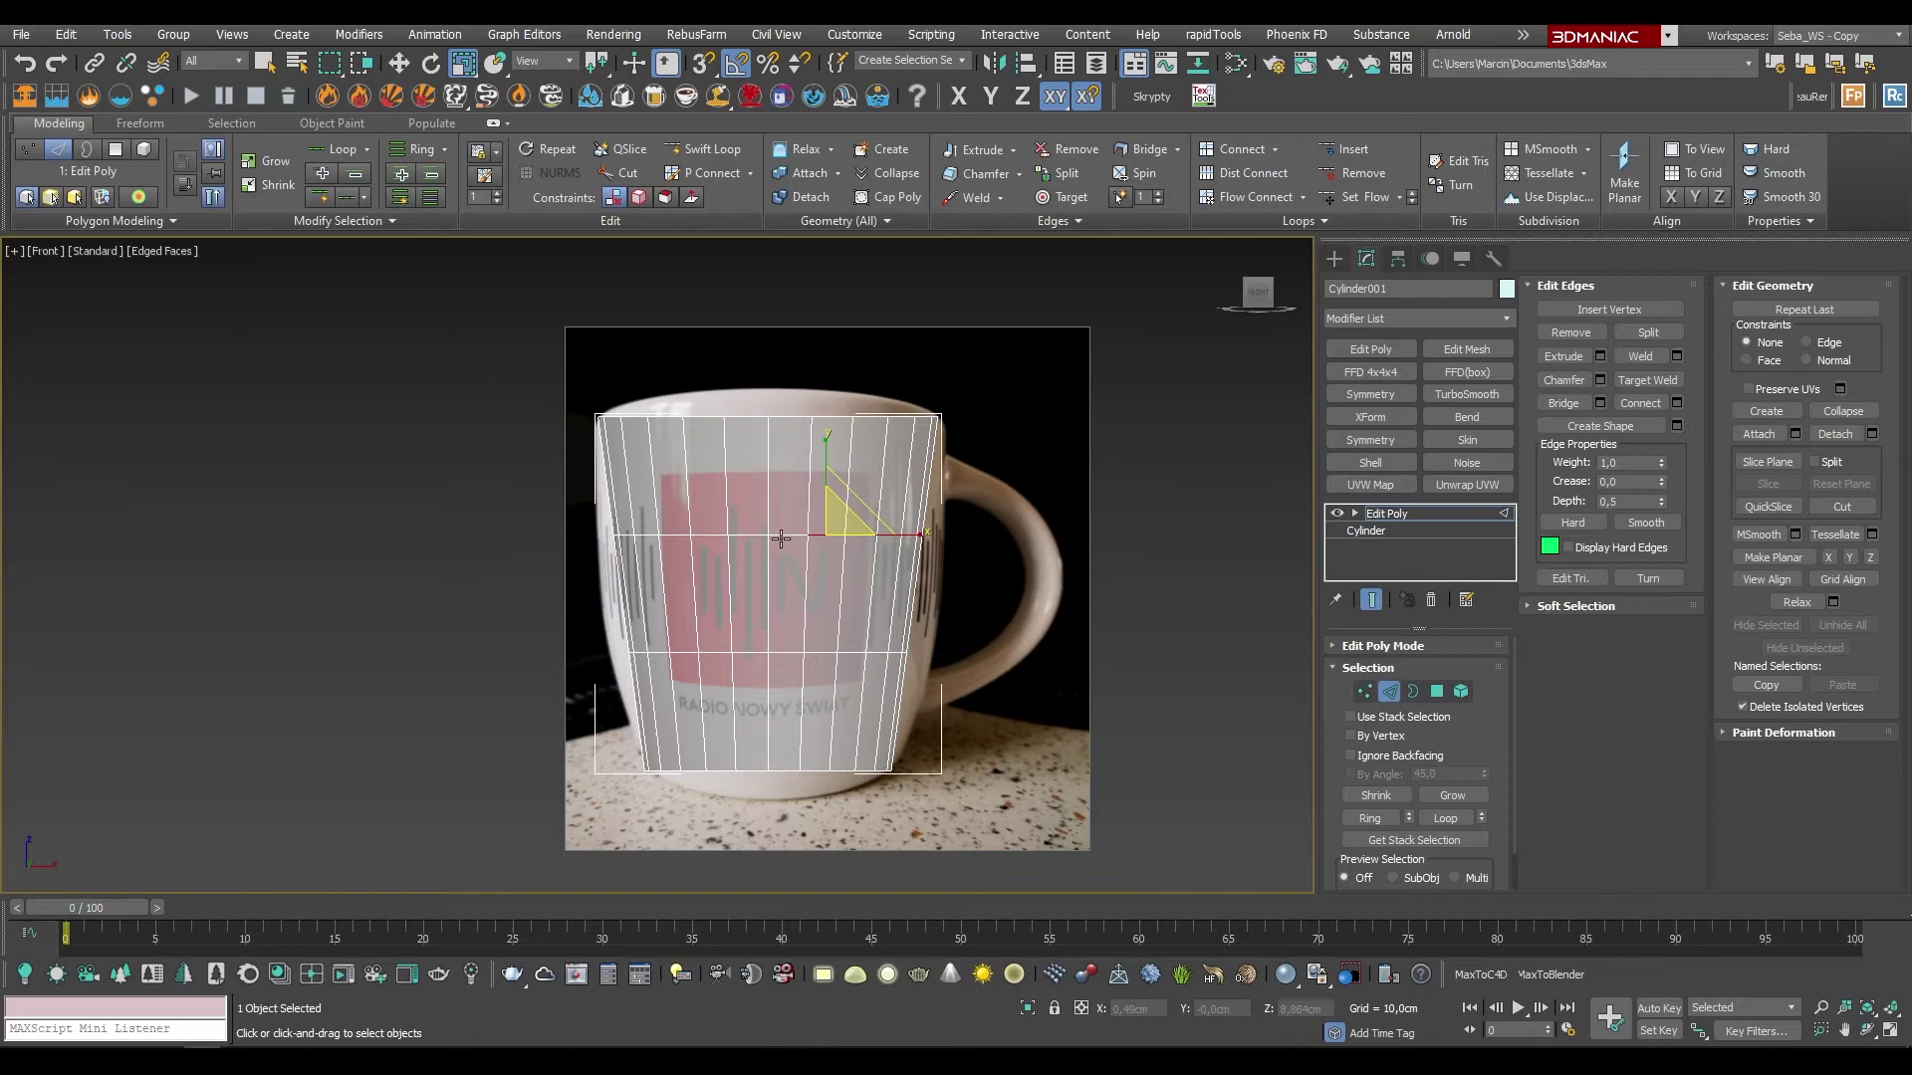
{"action": "left_click", "coordinate": [781, 538]}
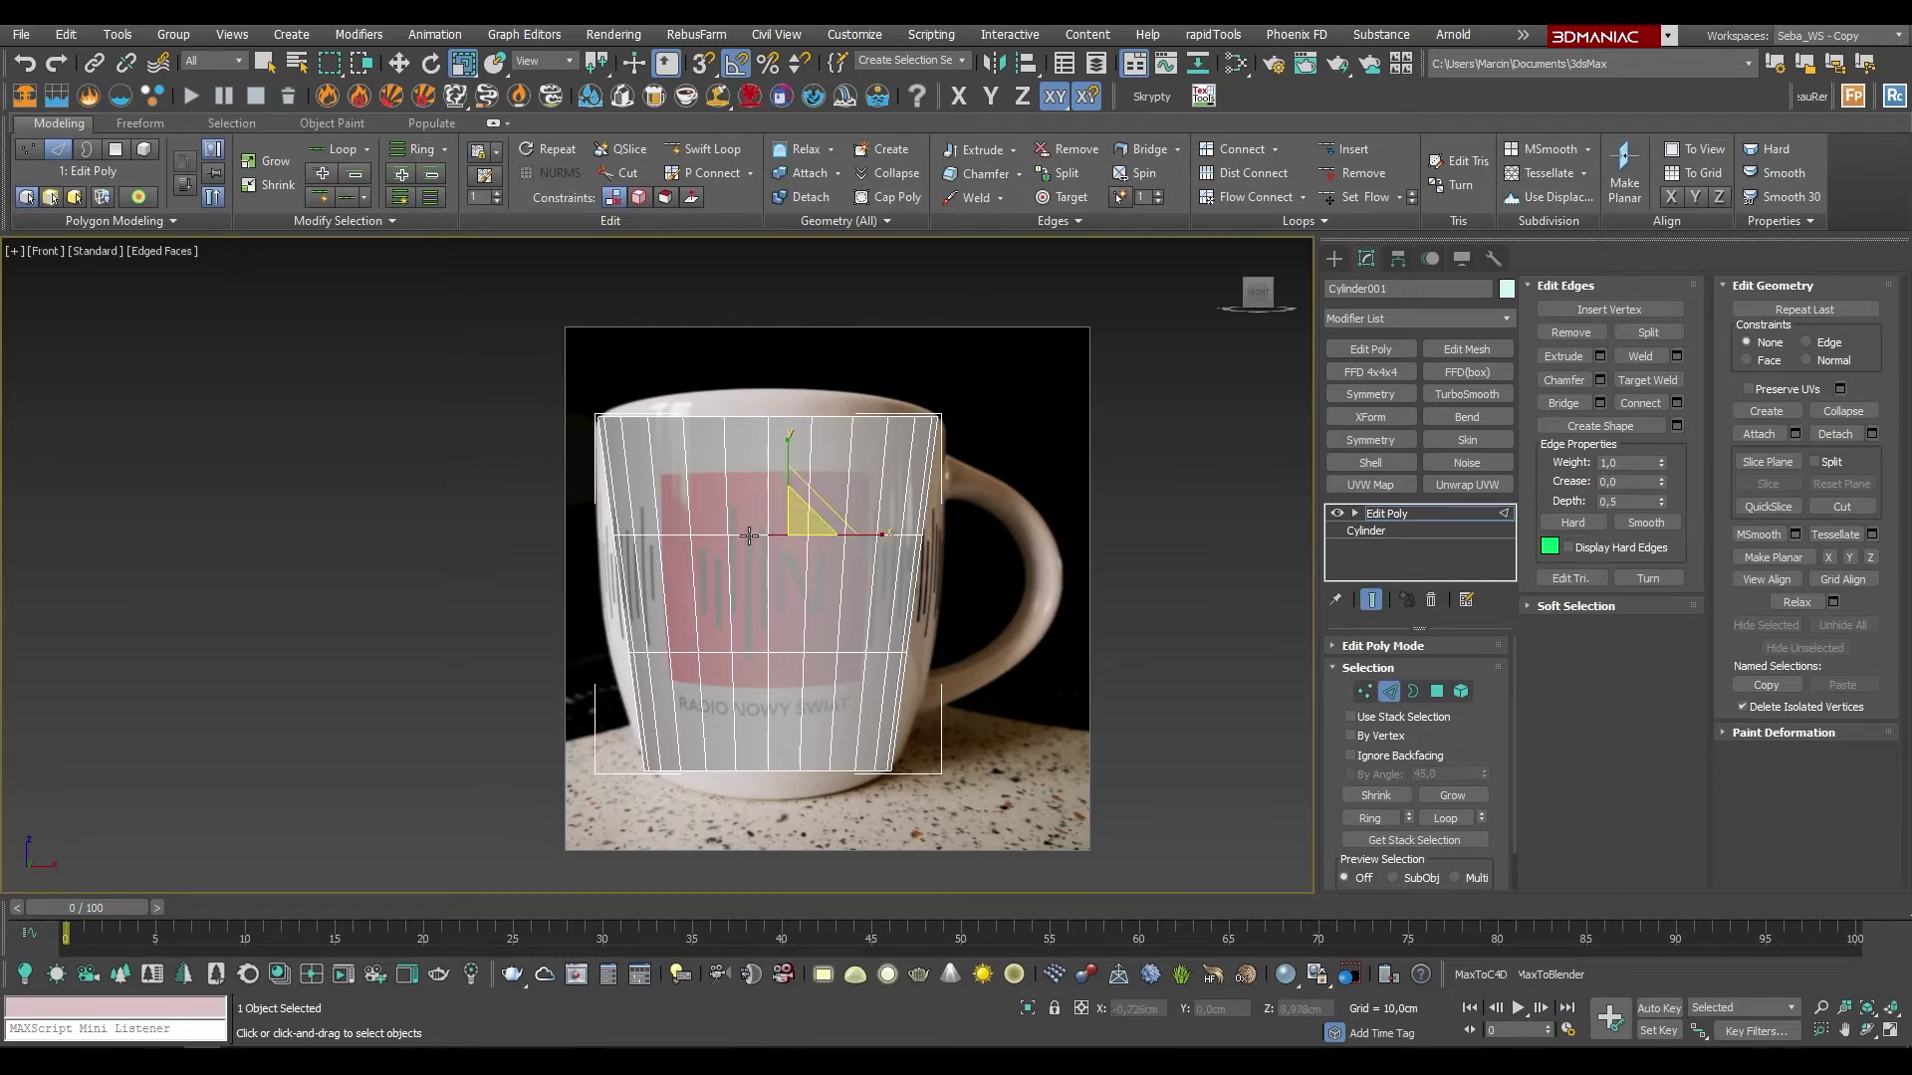
{"action": "double_click", "coordinate": [750, 535]}
{"action": "left_click_drag", "start_coordinate": [781, 517], "coordinate": [782, 509]}
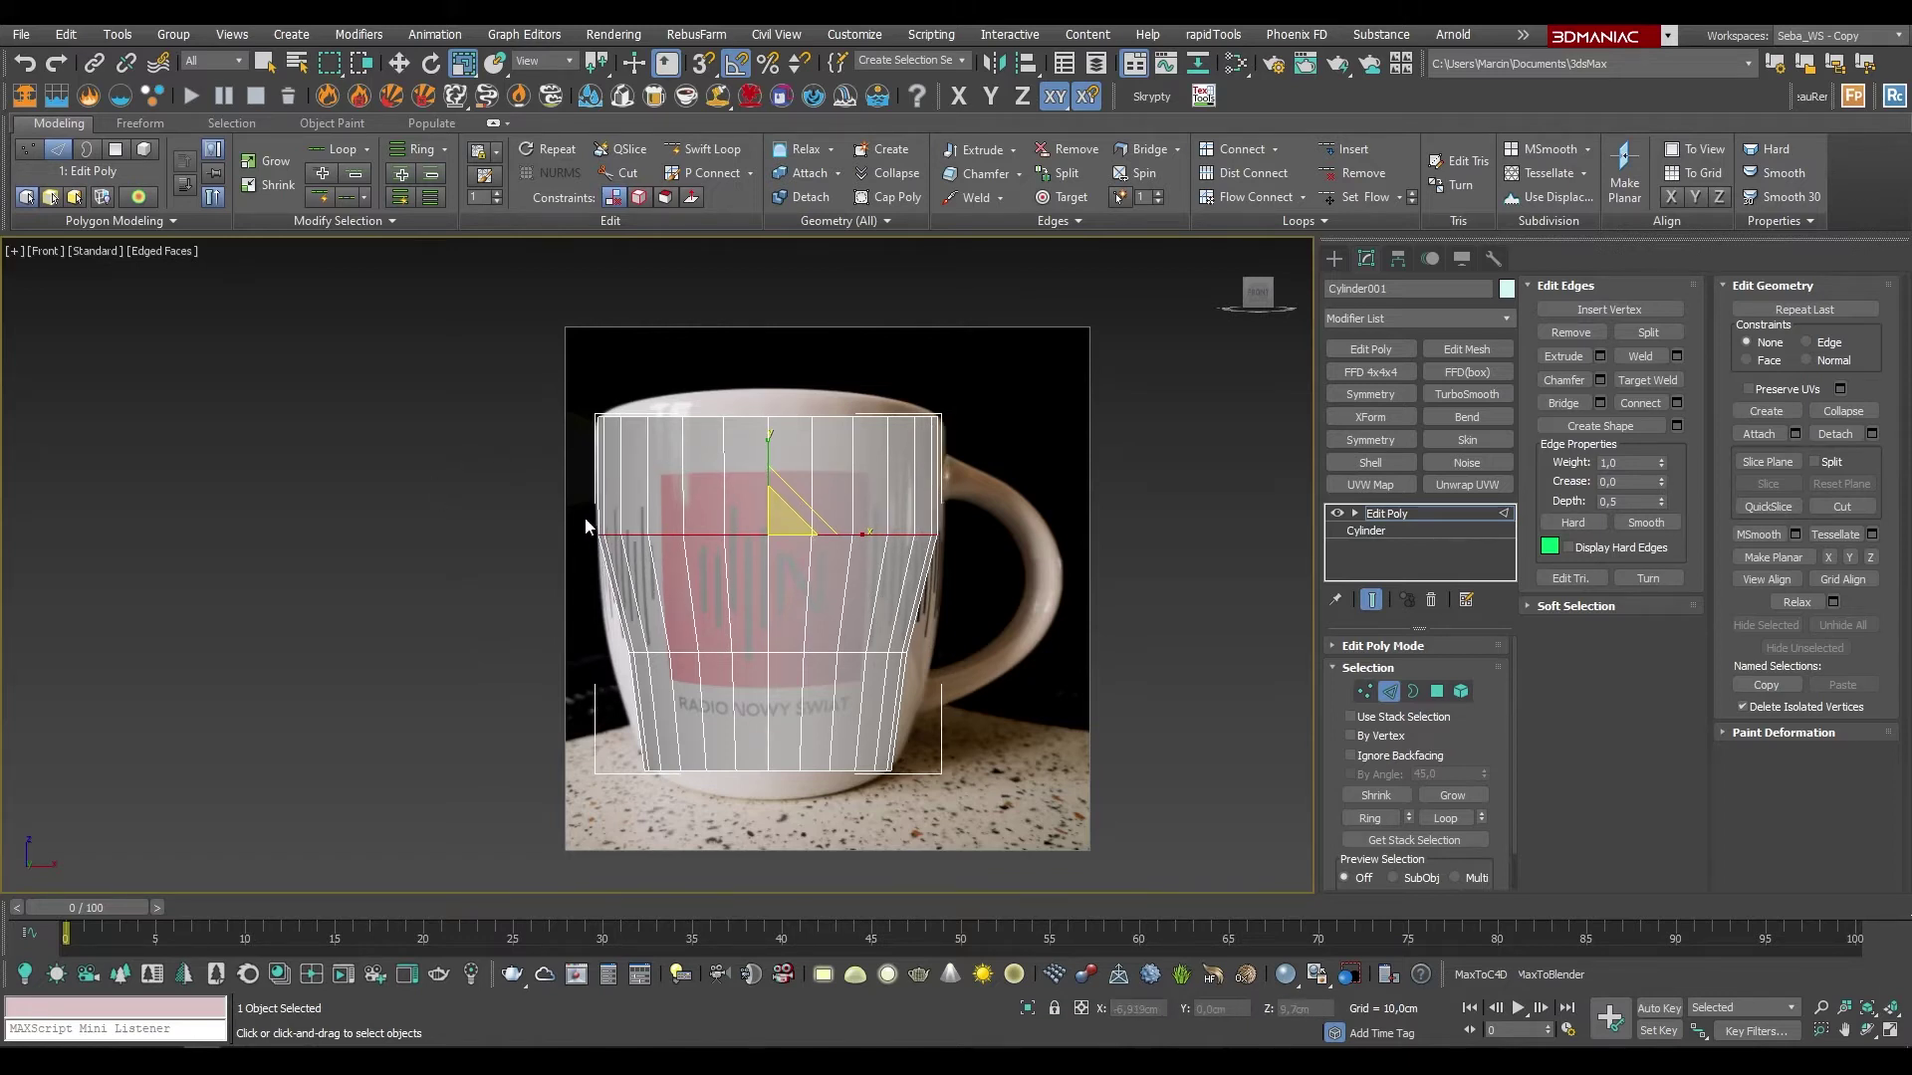
Step: Select the lower edge loop and scale it outward to 116%, then orbit to check
{"action": "double_click", "coordinate": [737, 651]}
{"action": "left_click_drag", "start_coordinate": [785, 635], "coordinate": [784, 617]}
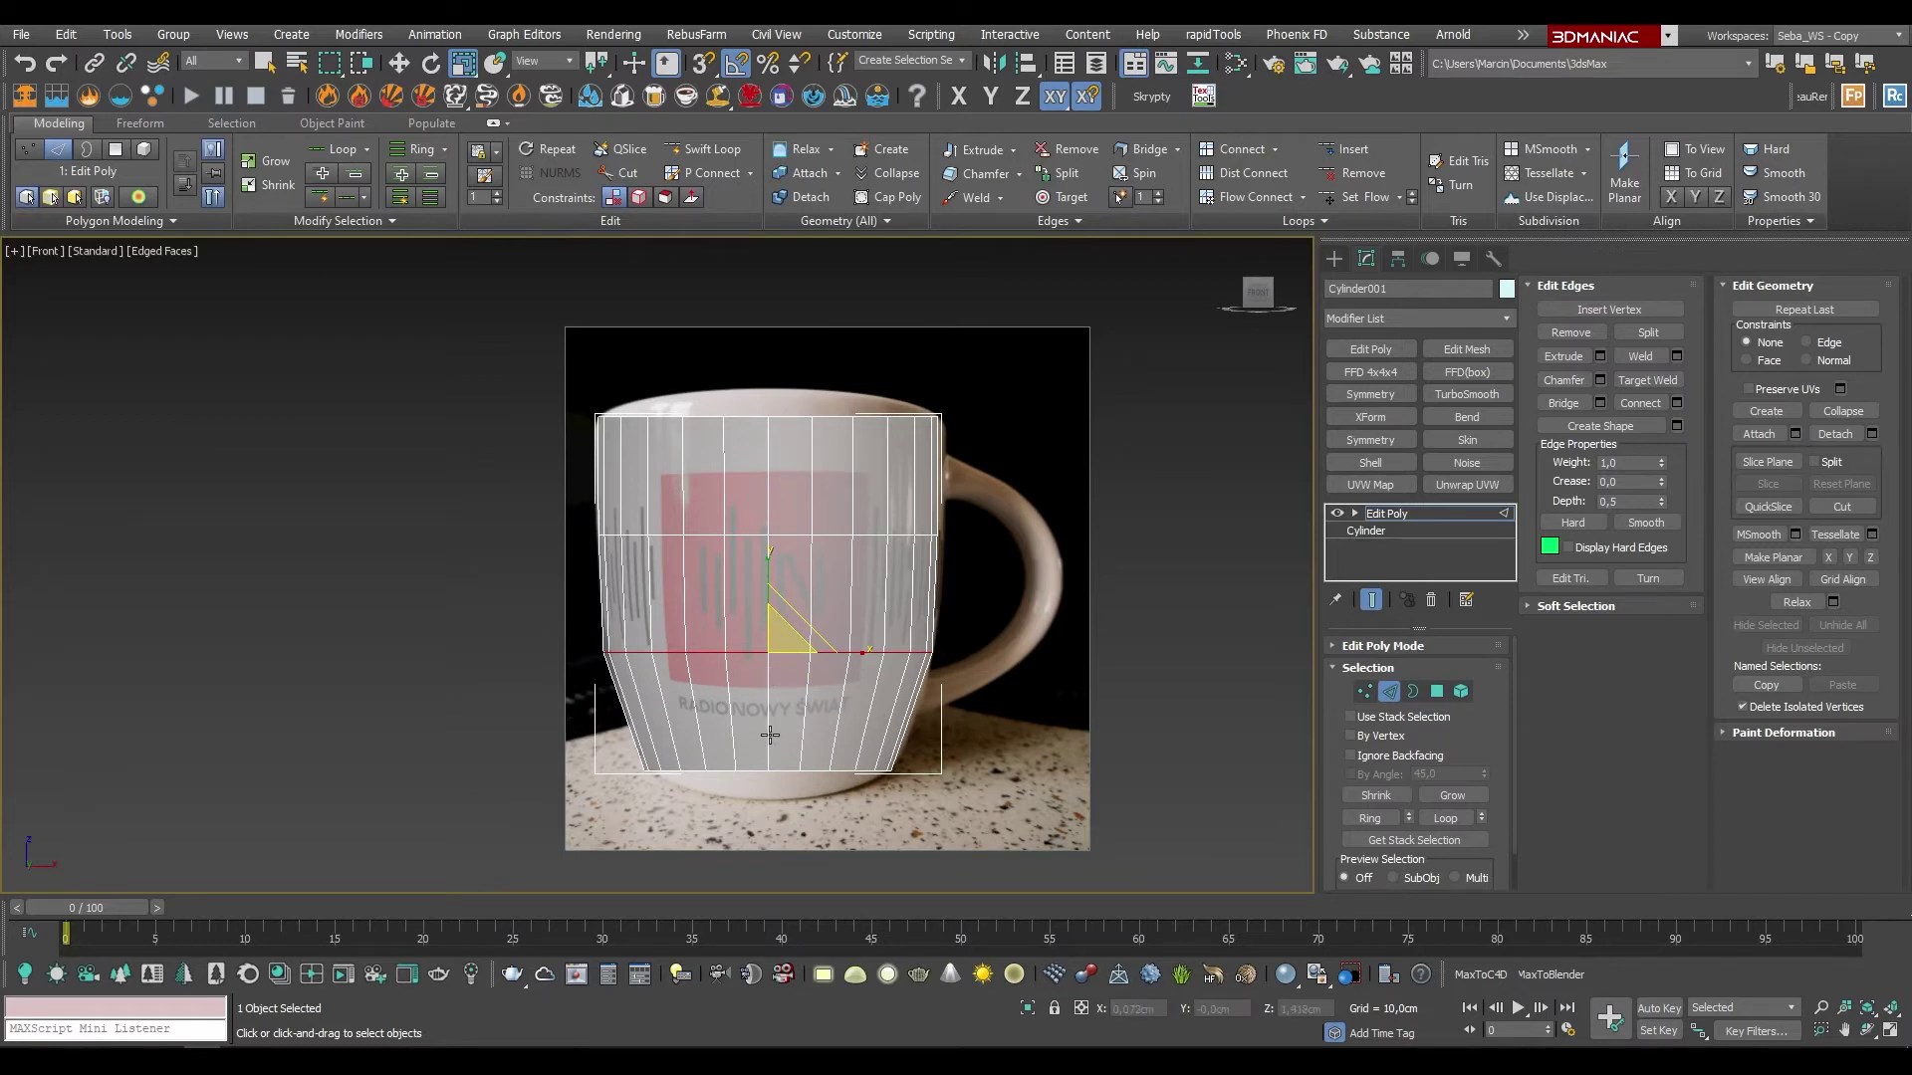
{"action": "mouse_move", "coordinate": [747, 647]}
{"action": "middle_mouse_down", "text": "alt"}
{"action": "mouse_move", "coordinate": [817, 665]}
{"action": "mouse_move", "coordinate": [804, 617]}
{"action": "mouse_move", "coordinate": [732, 617]}
{"action": "middle_mouse_up", "text": "alt"}
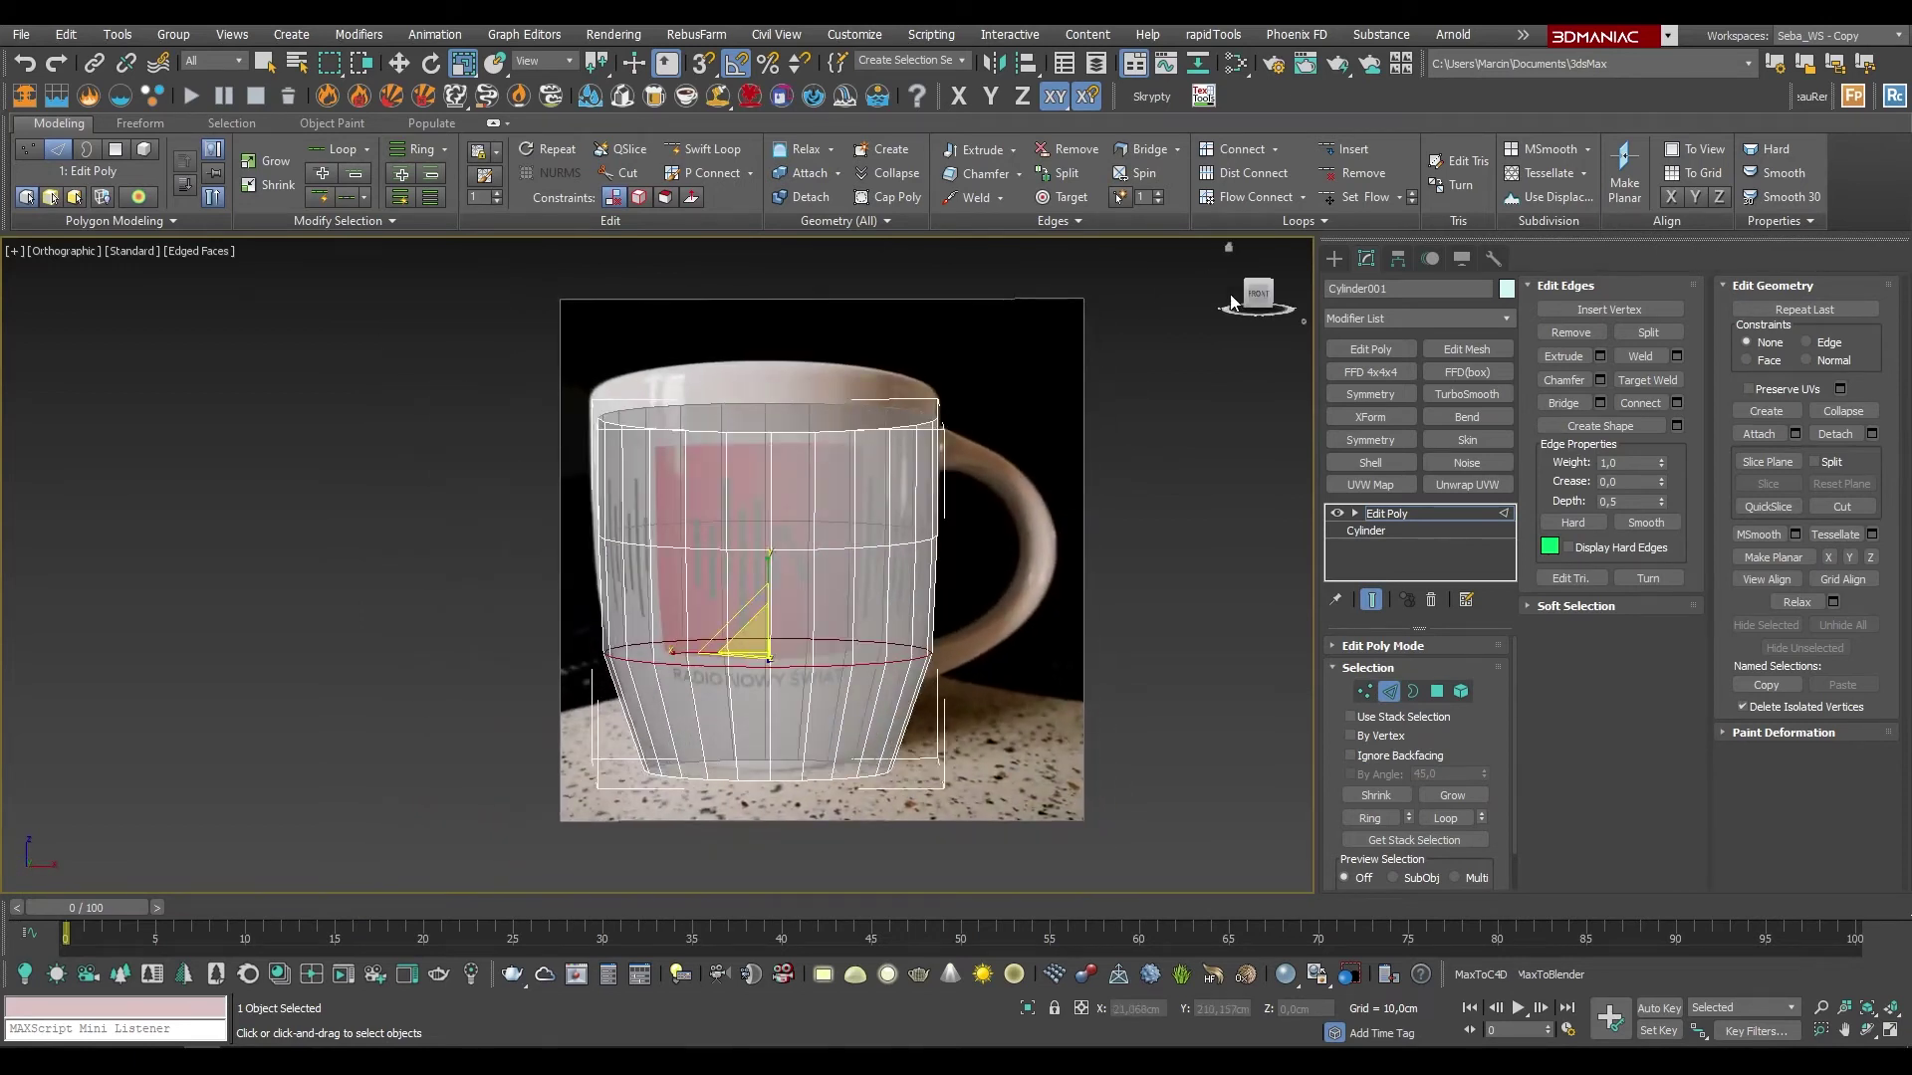
{"action": "middle_click_drag", "start_coordinate": [757, 672], "coordinate": [833, 510], "text": "alt"}
Step: Select the bottom opening's border and scale it inward to 87% from the Bottom view
{"action": "scroll", "coordinate": [854, 546], "scroll_direction": "up", "scroll_amount": 3}
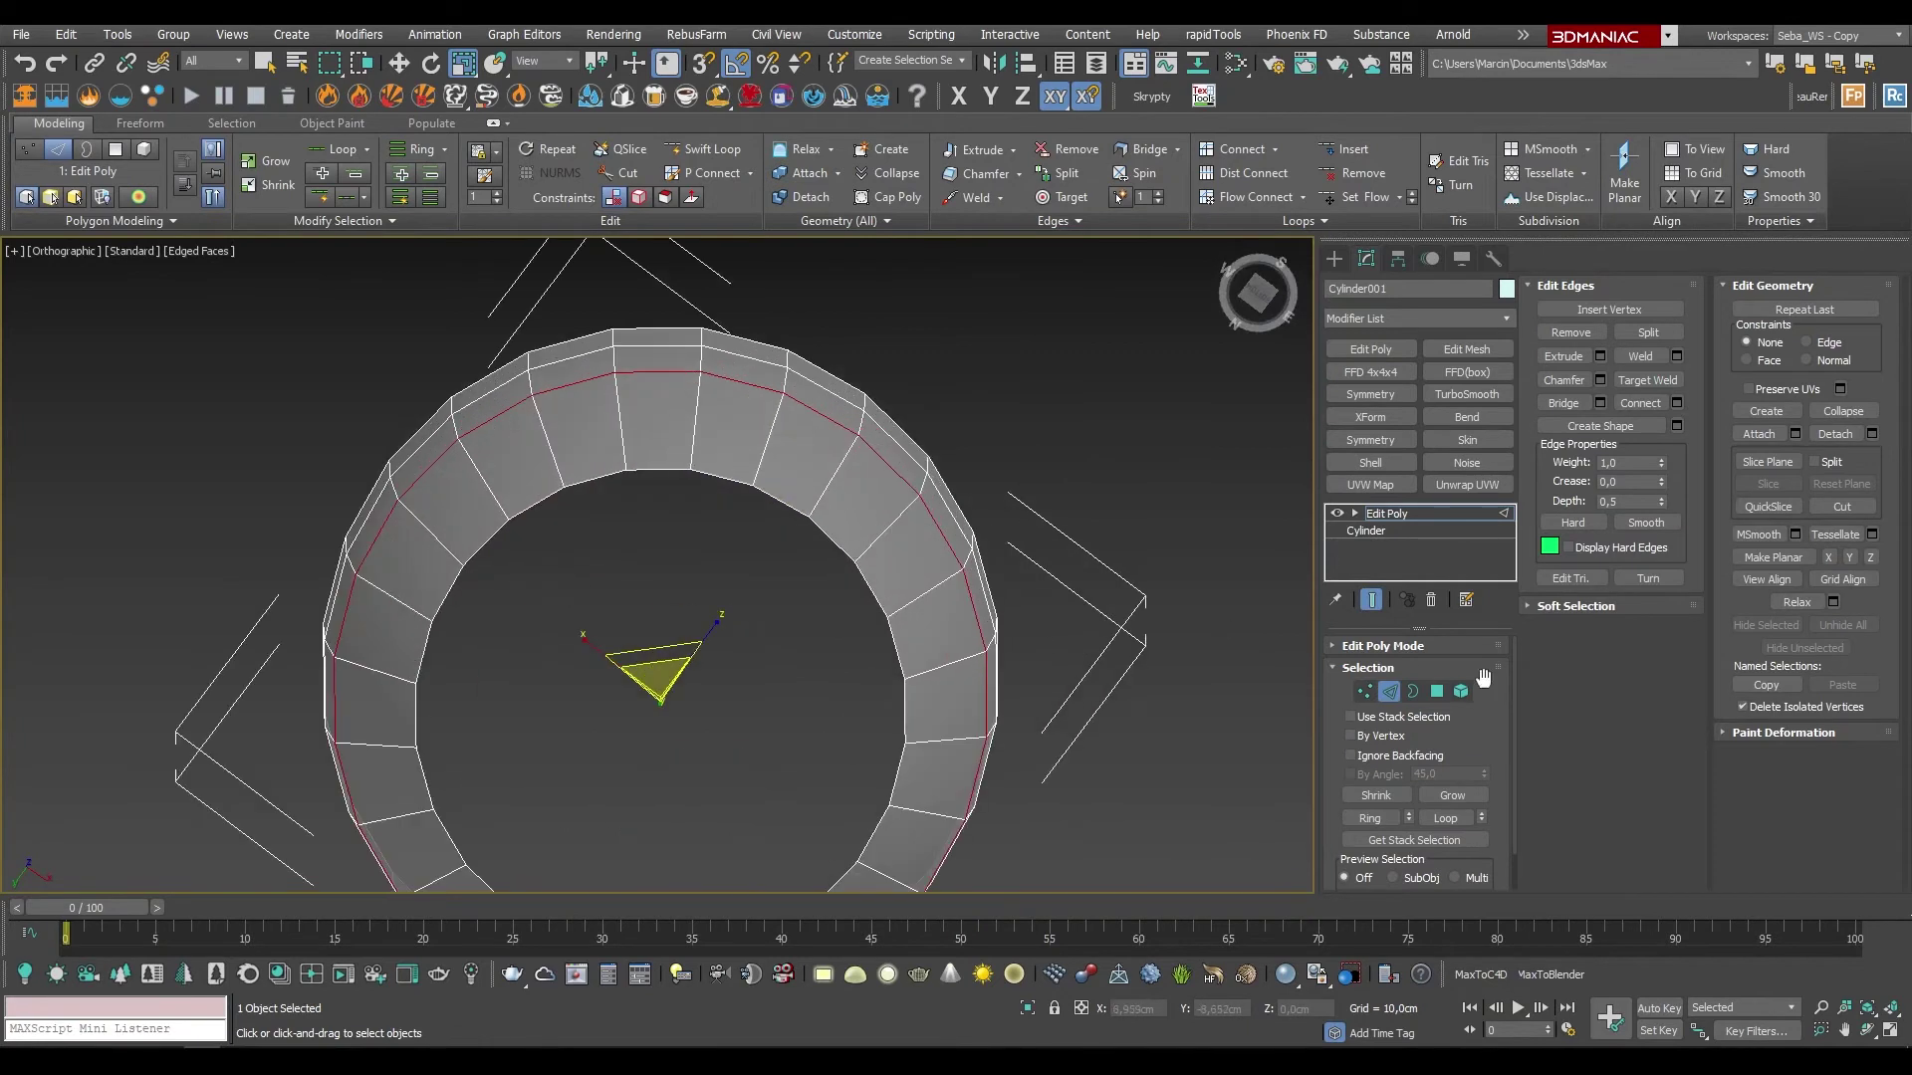
{"action": "left_click", "coordinate": [1414, 697]}
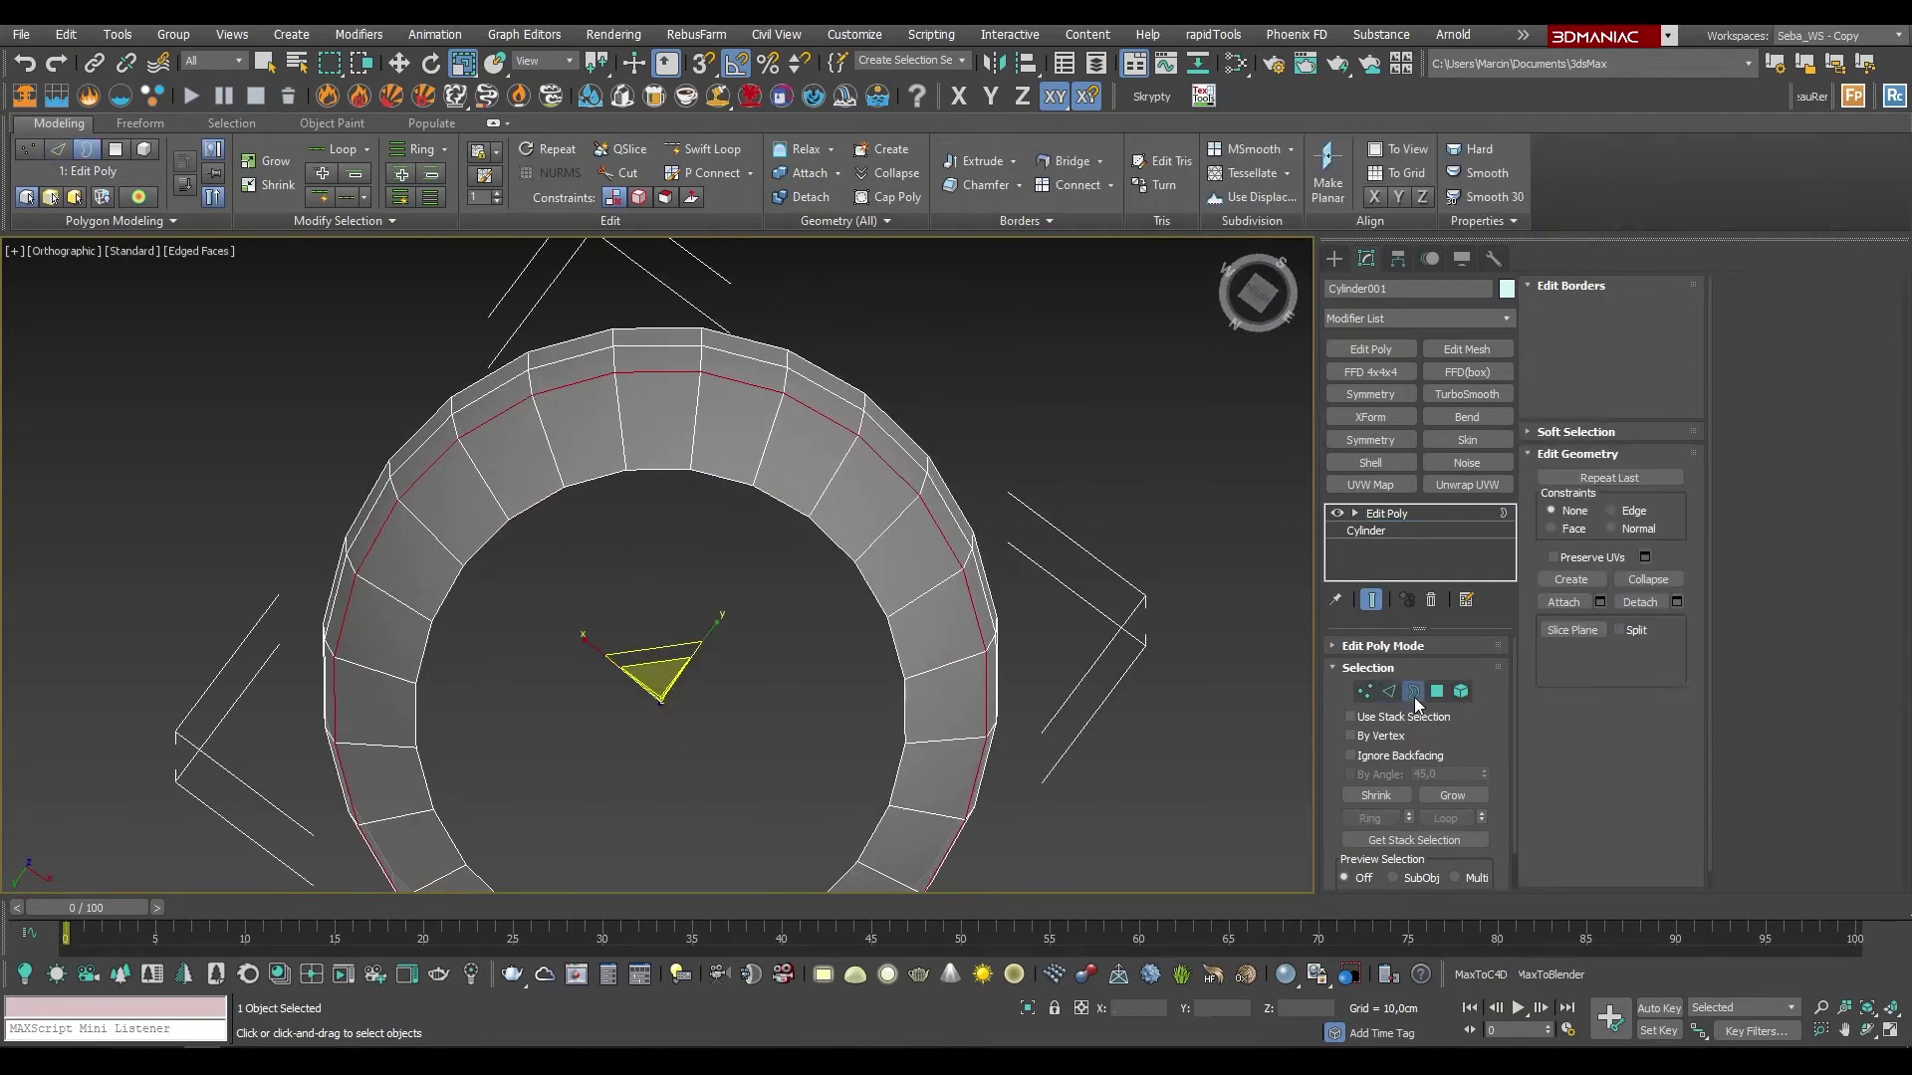
{"action": "left_click", "coordinate": [788, 501]}
{"action": "key", "text": "ctrl+z"}
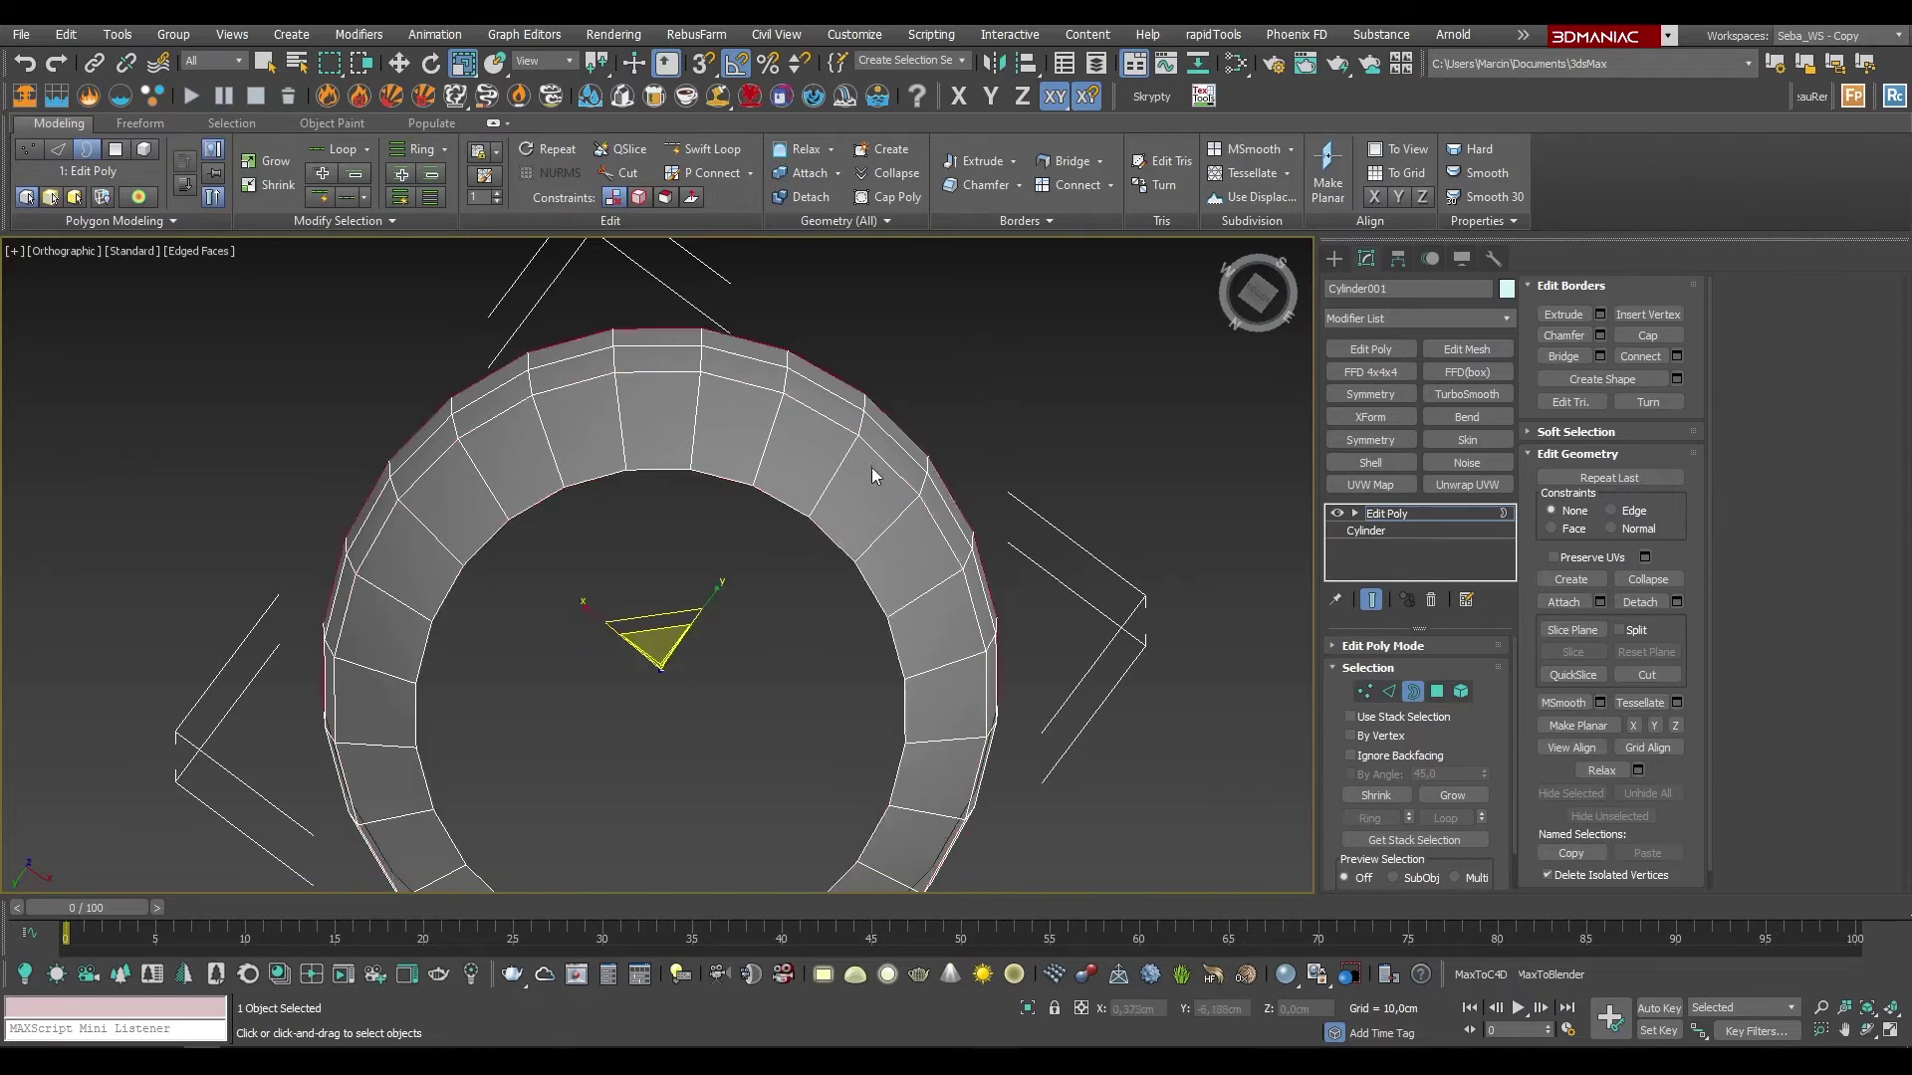
{"action": "left_click_drag", "start_coordinate": [935, 642], "coordinate": [955, 508]}
{"action": "left_click_drag", "start_coordinate": [869, 597], "coordinate": [874, 587], "text": "ctrl"}
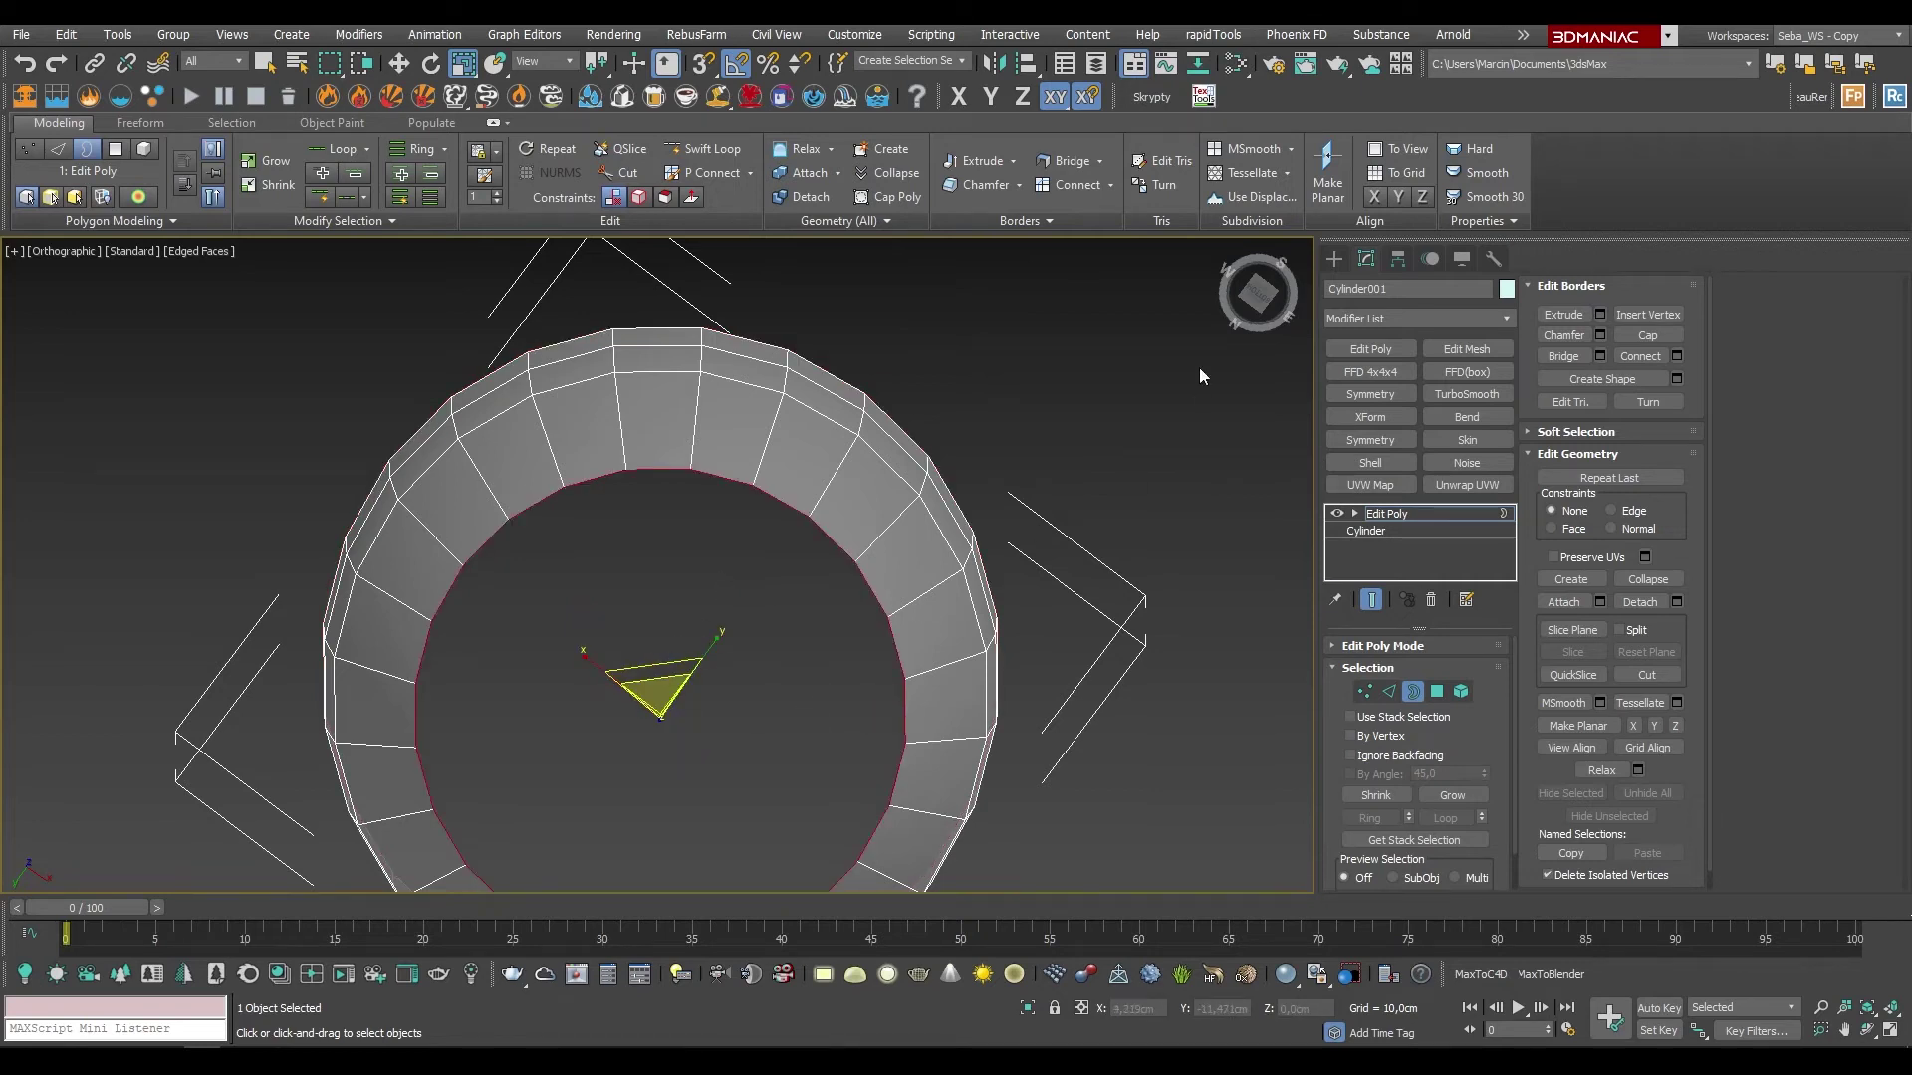
{"action": "left_click", "coordinate": [1260, 299]}
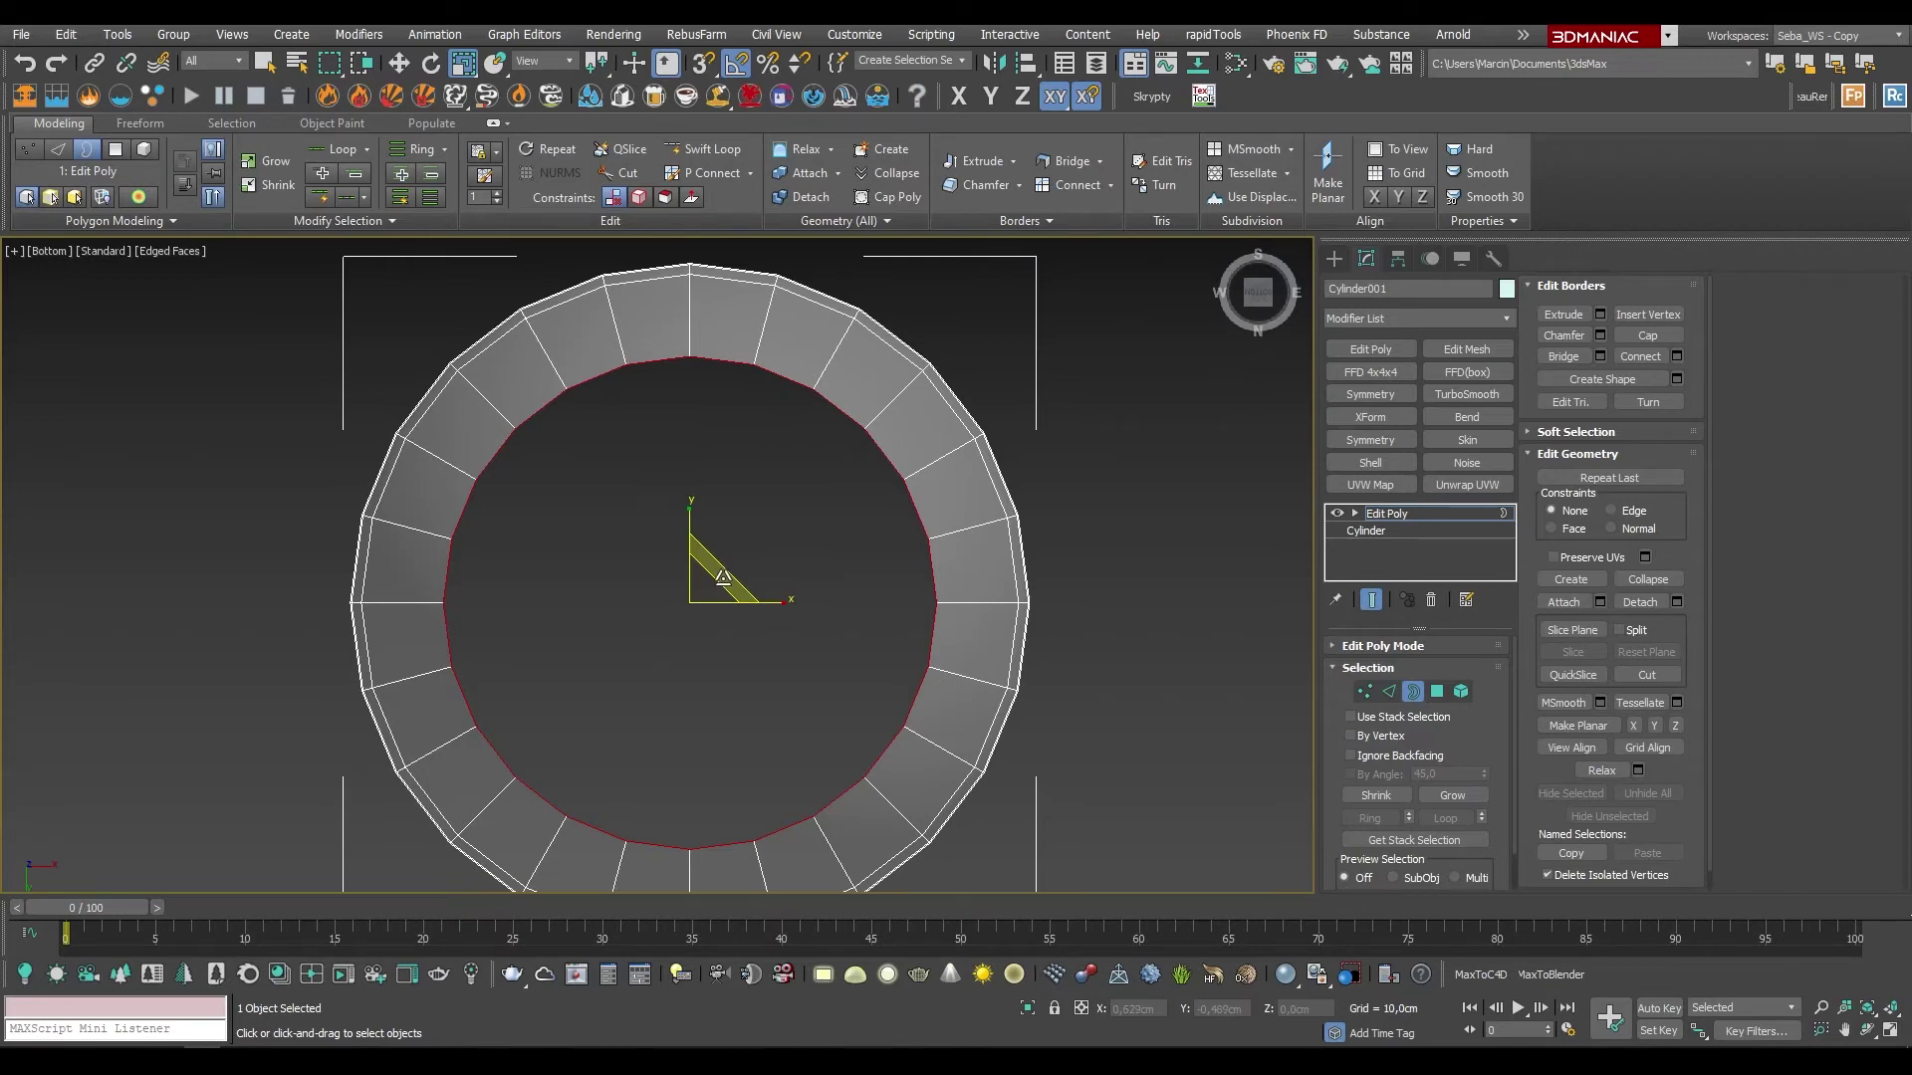
{"action": "left_click_drag", "start_coordinate": [723, 578], "coordinate": [715, 588]}
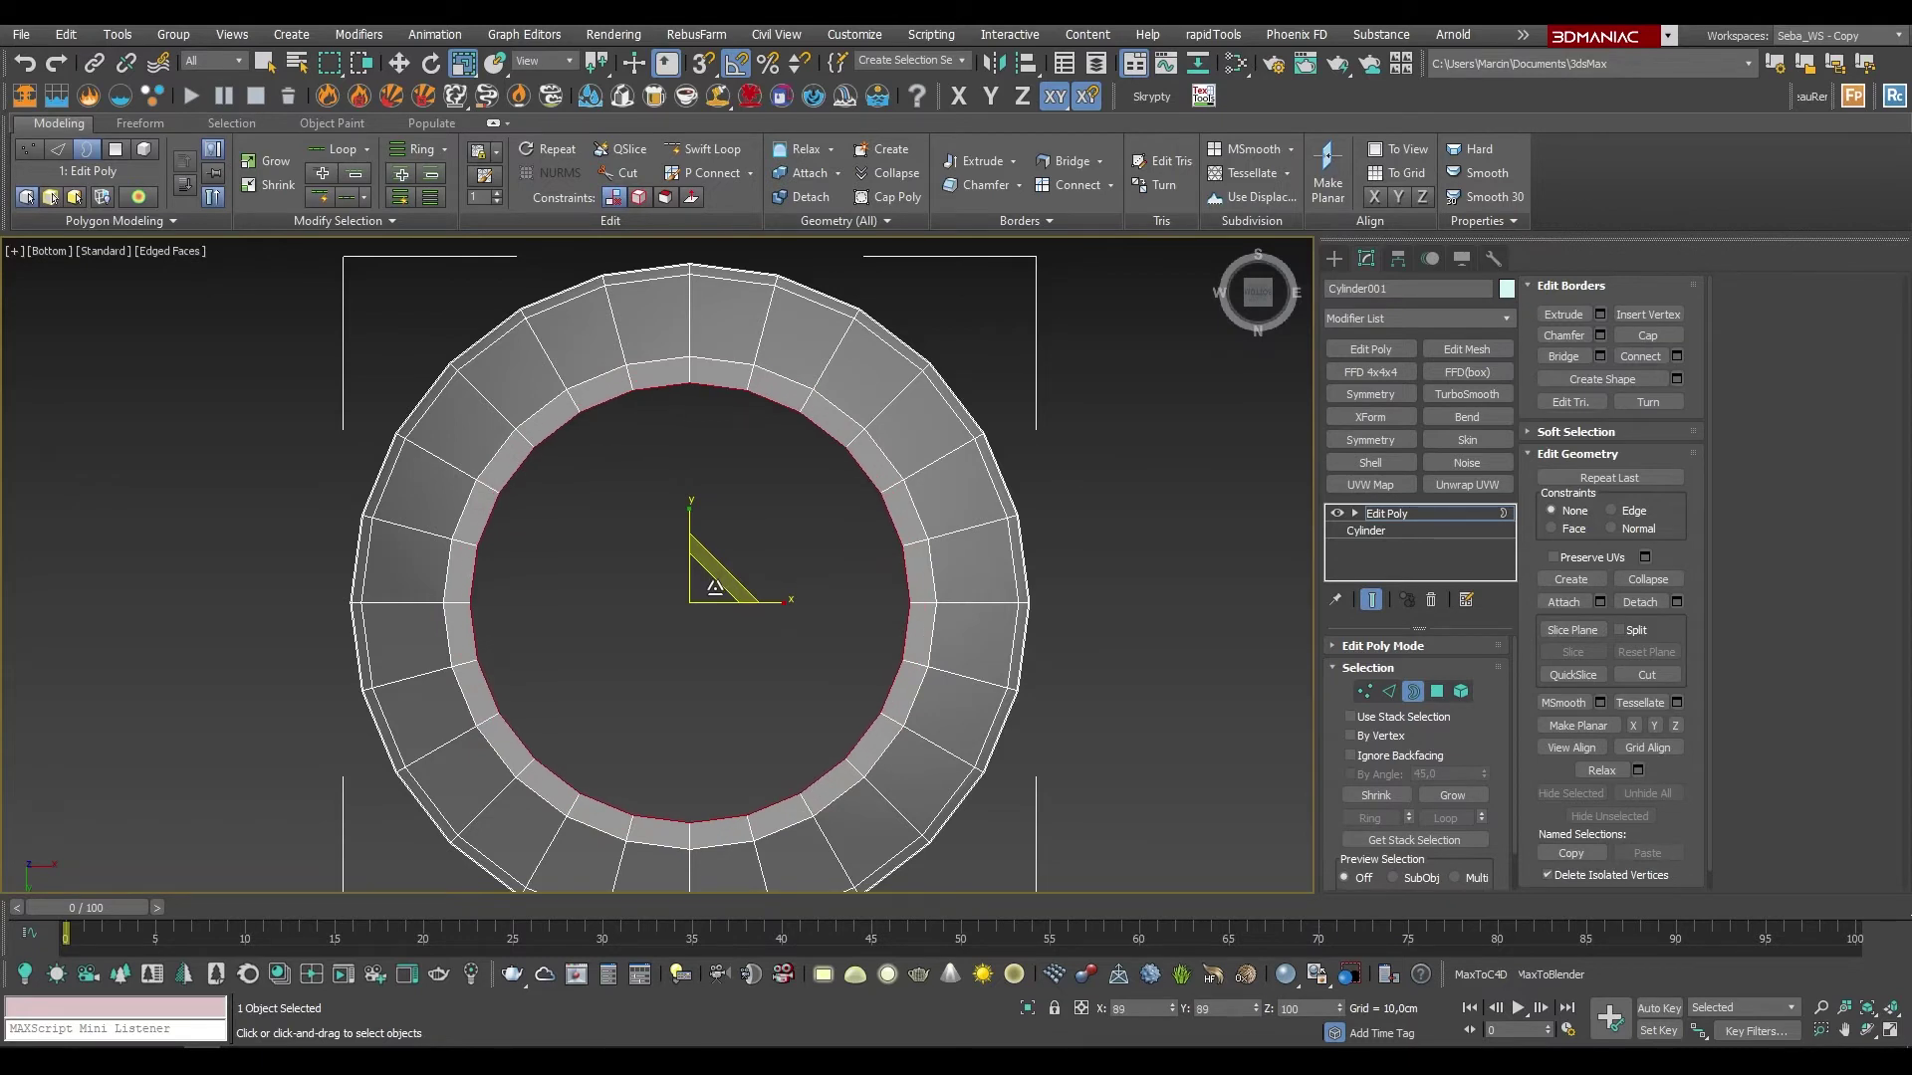
{"action": "left_click_drag", "start_coordinate": [715, 588], "coordinate": [713, 592]}
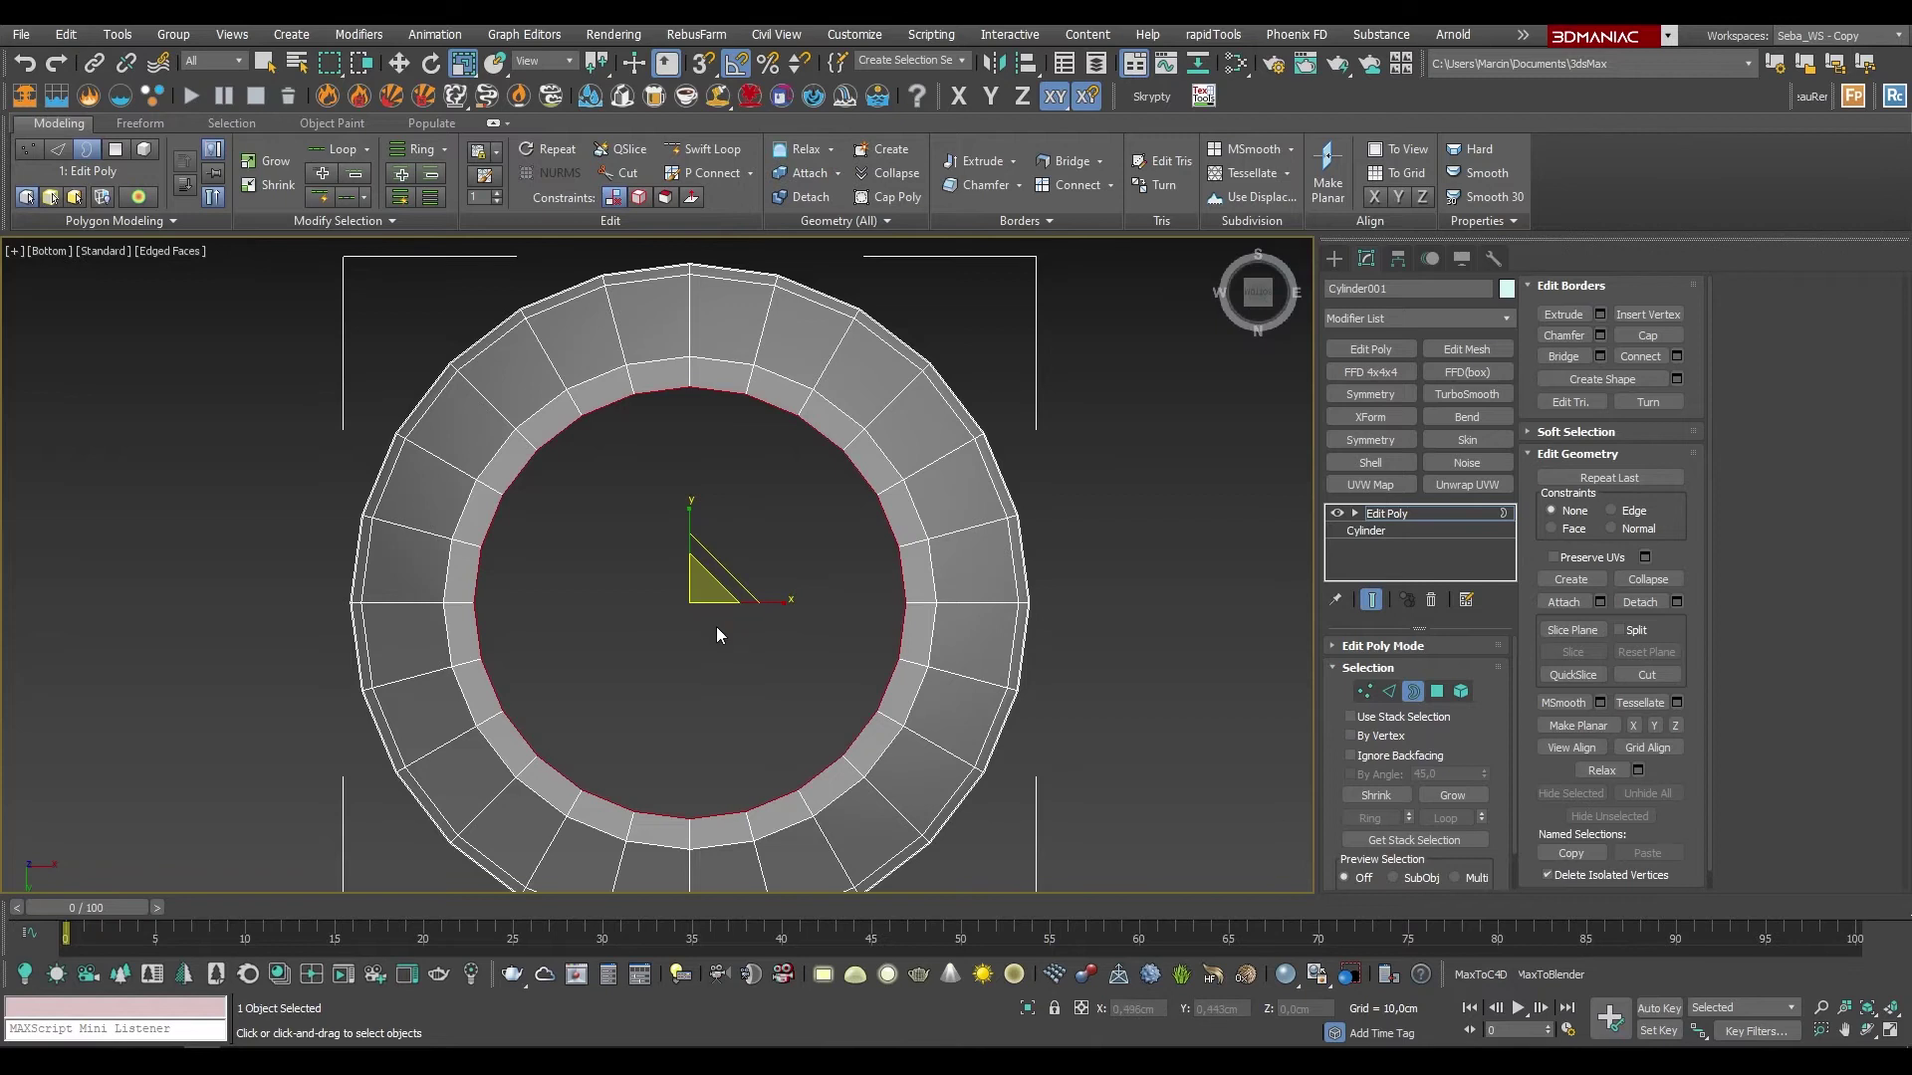
{"action": "mouse_move", "coordinate": [799, 530]}
{"action": "middle_mouse_down", "text": "alt"}
{"action": "mouse_move", "coordinate": [777, 598]}
{"action": "mouse_move", "coordinate": [792, 673]}
{"action": "middle_mouse_up", "text": "alt"}
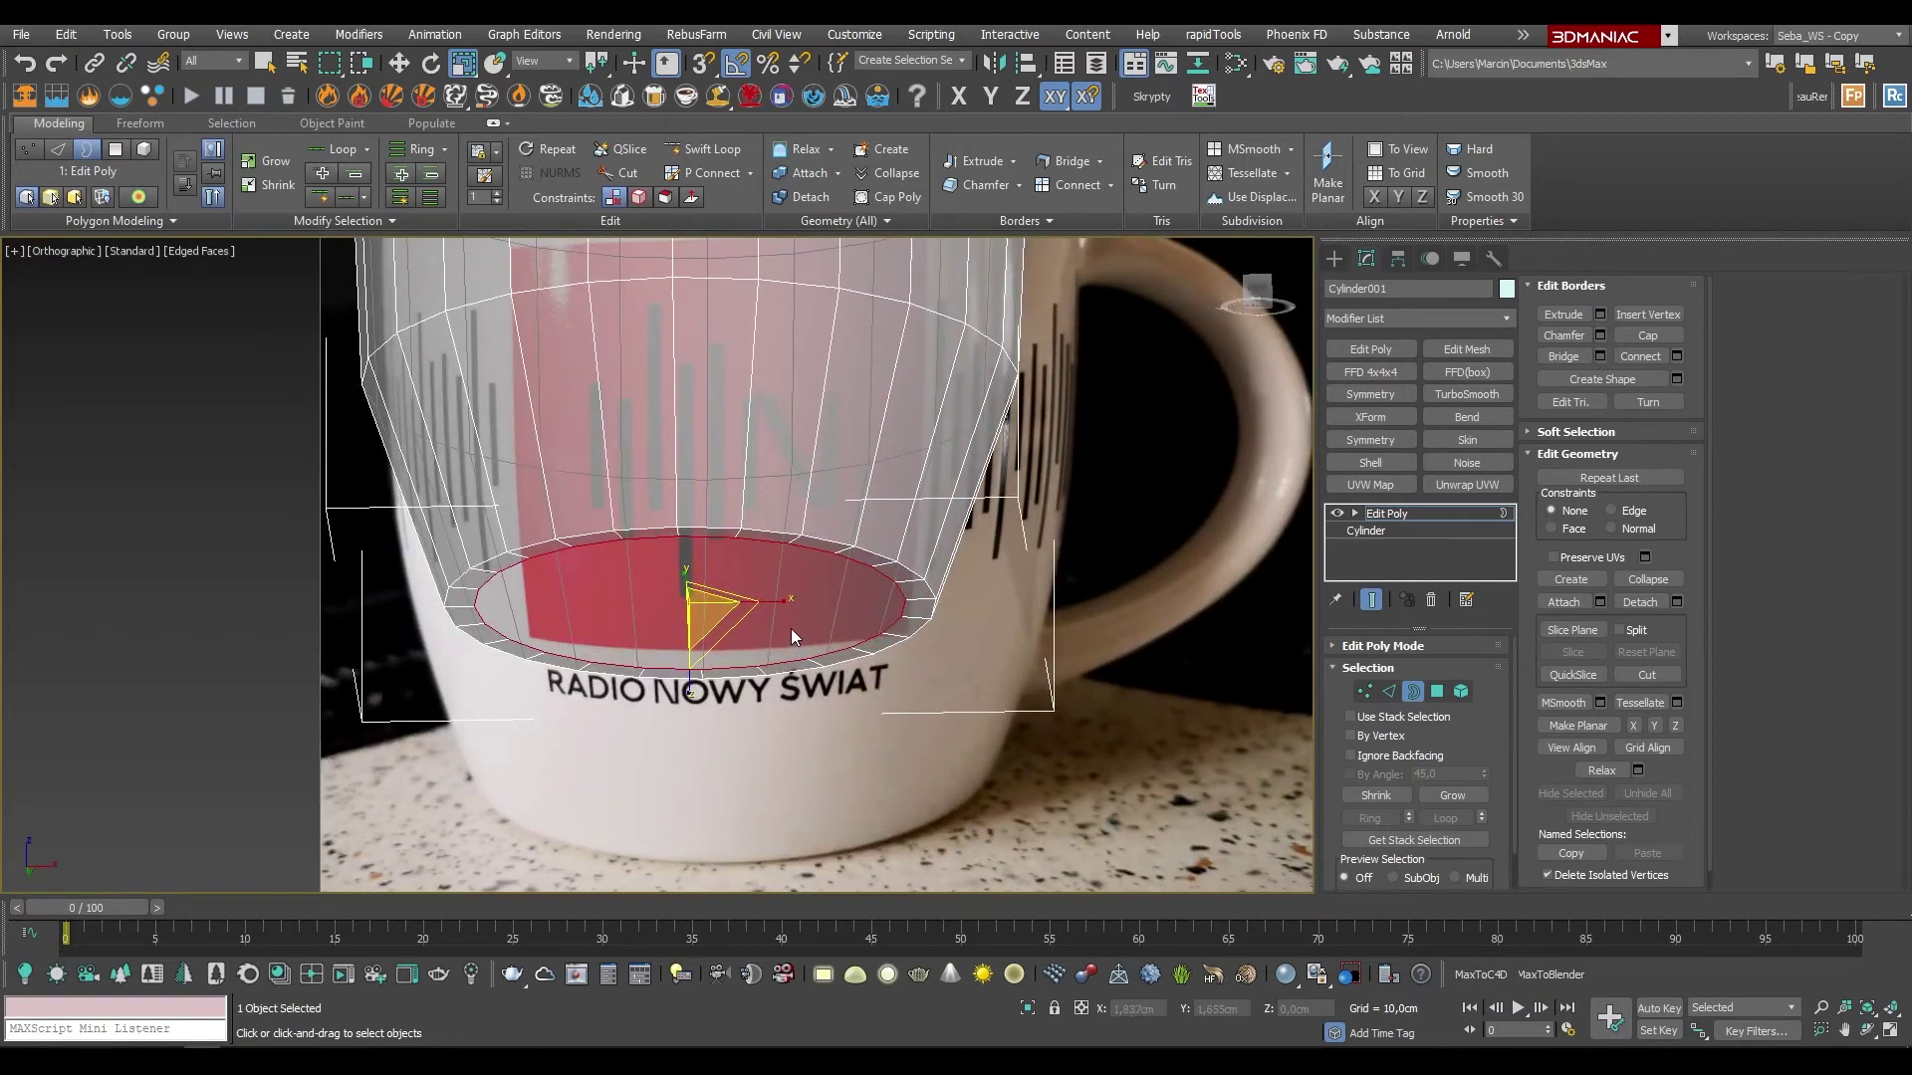
Step: Shift-move the bottom border slightly up on Z to extrude a new band
{"action": "key", "text": "w"}
{"action": "middle_click_drag", "start_coordinate": [735, 627], "coordinate": [809, 647], "text": "alt"}
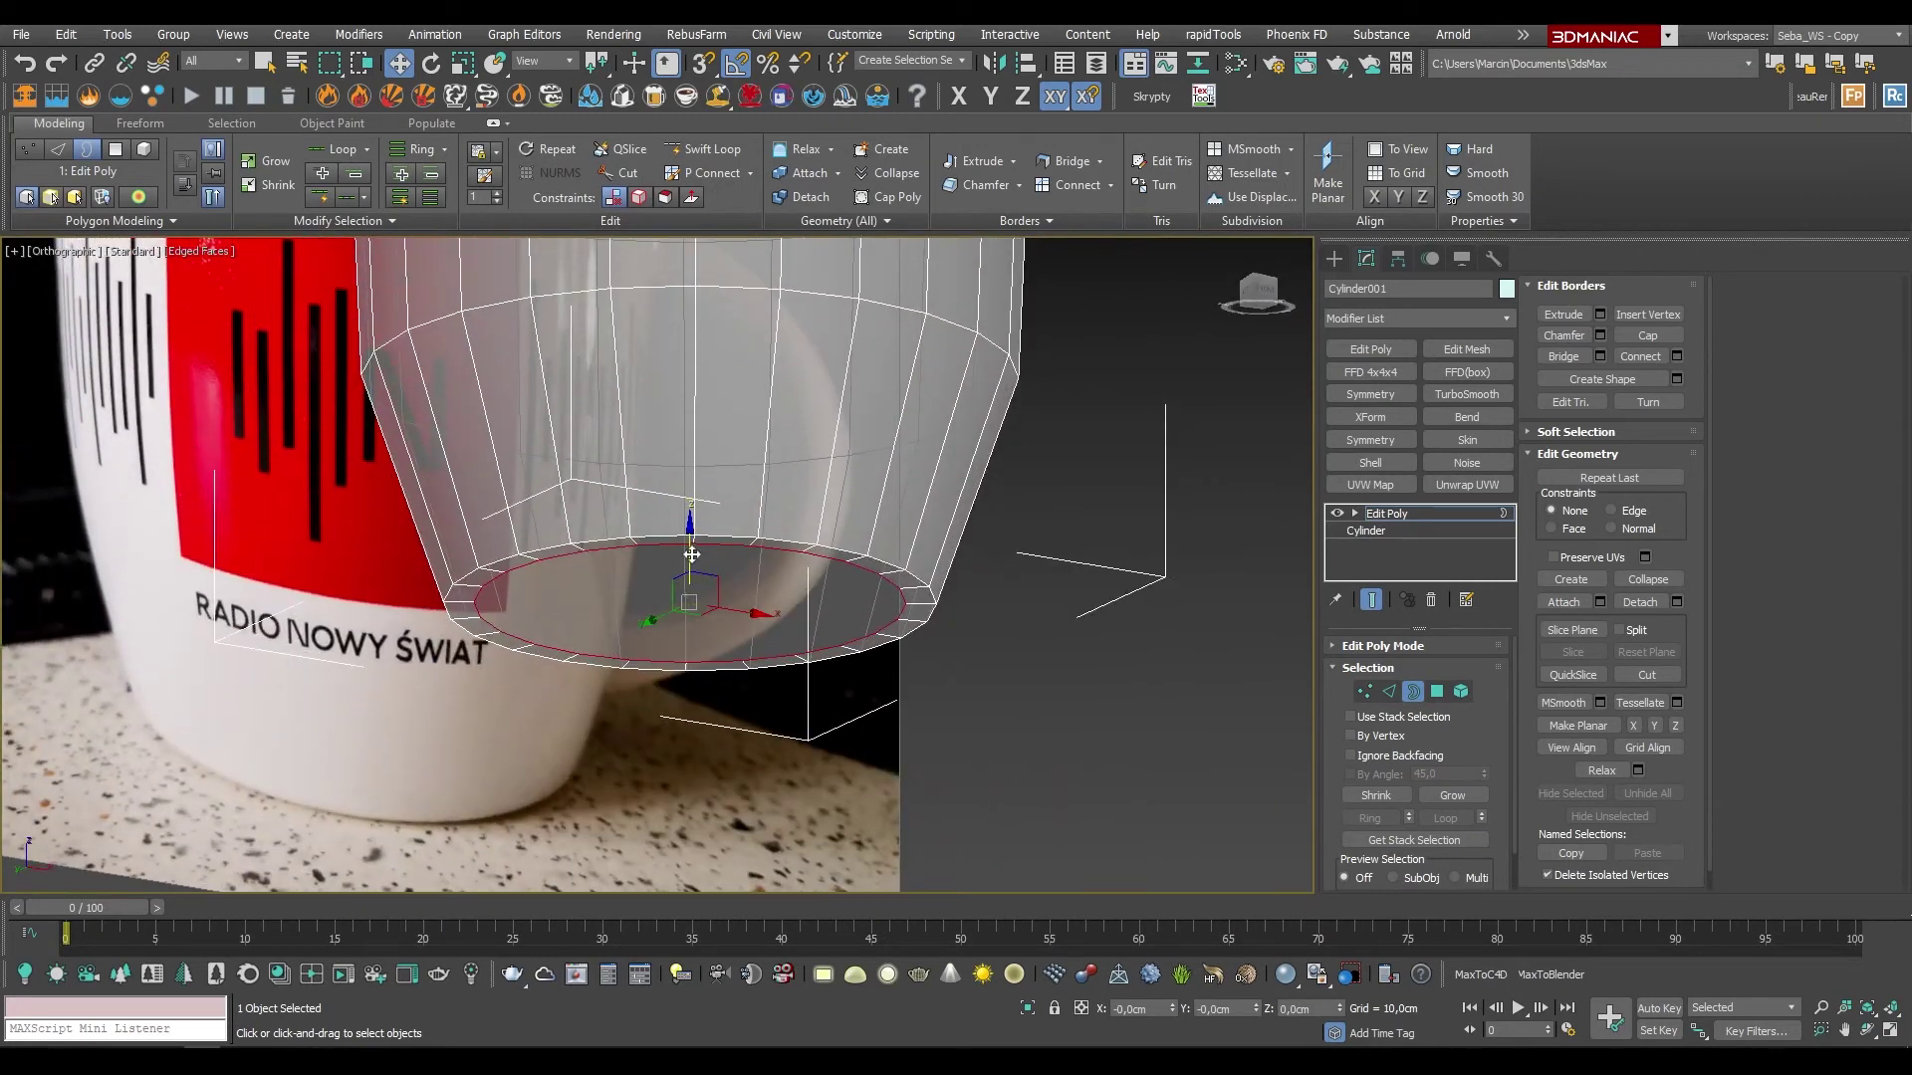
{"action": "left_click_drag", "start_coordinate": [691, 554], "coordinate": [692, 543], "text": "shift"}
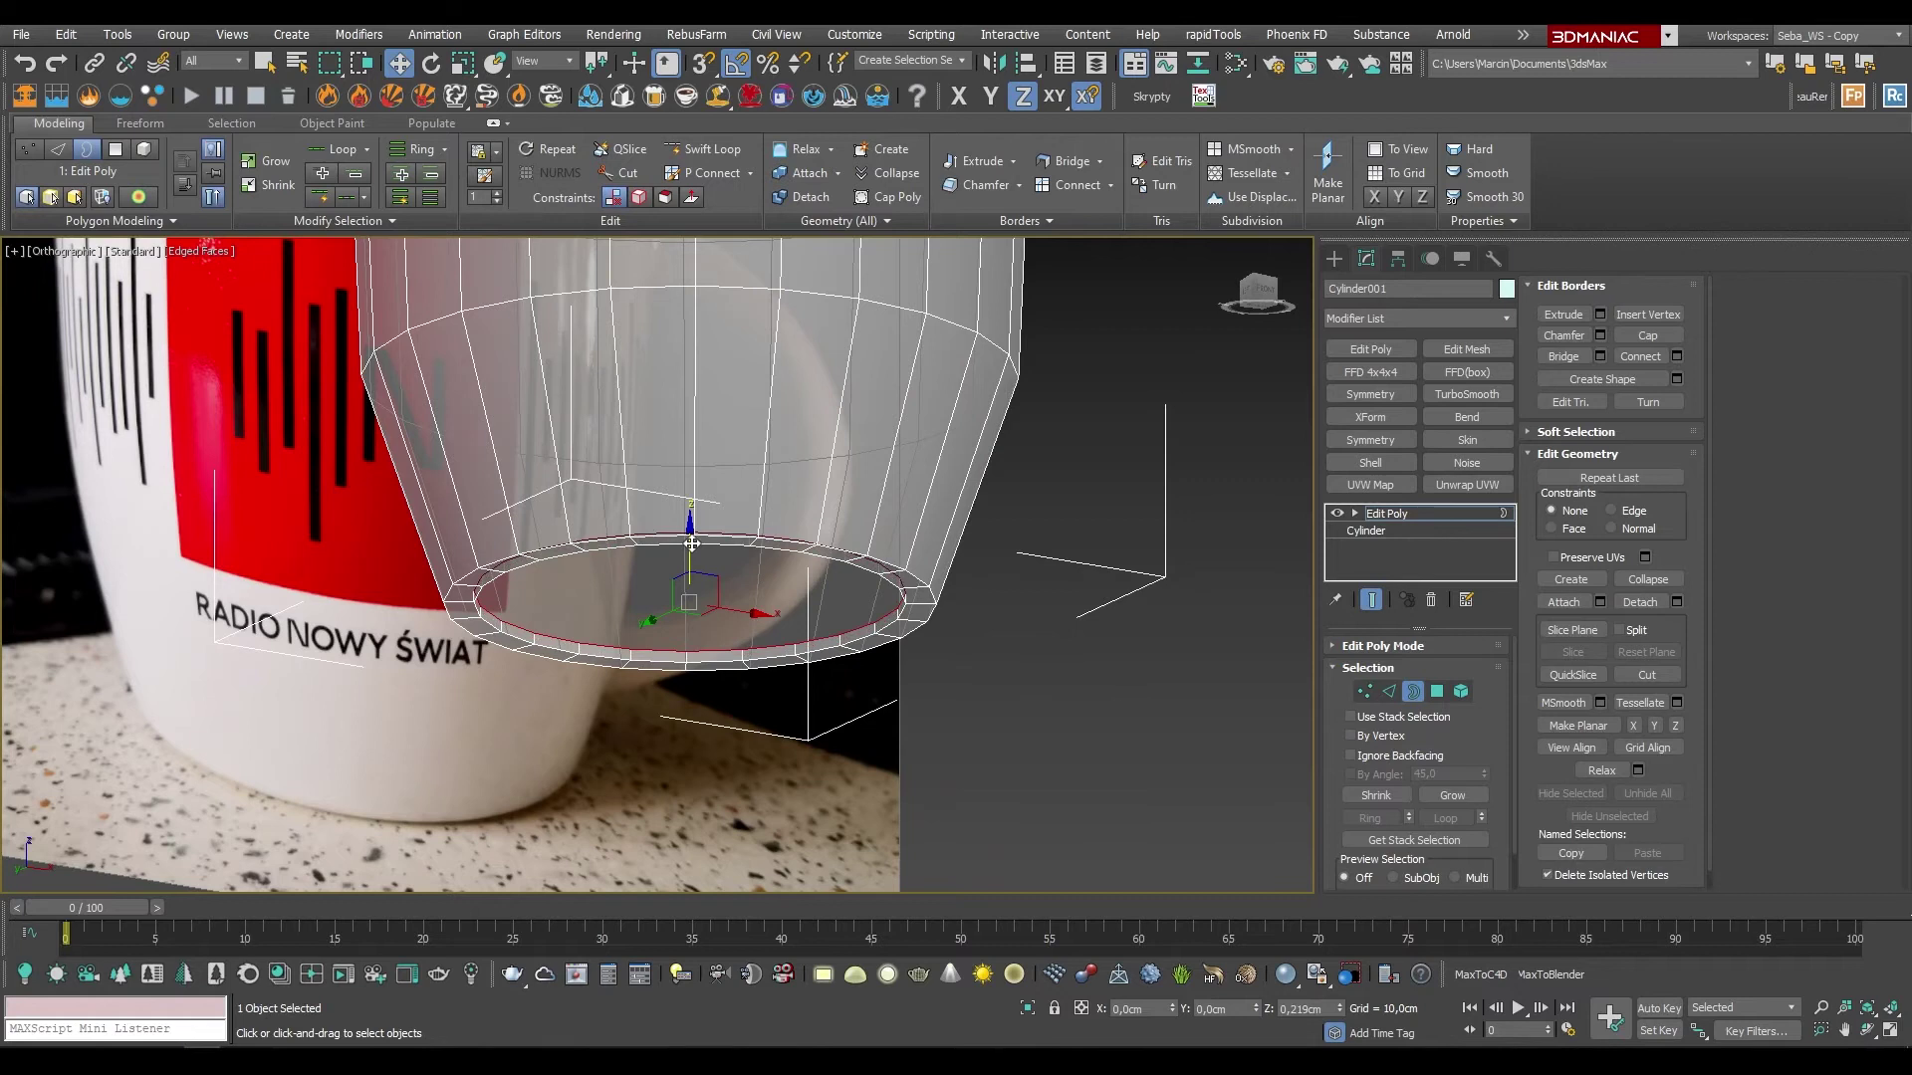
{"action": "middle_click_drag", "start_coordinate": [742, 608], "coordinate": [737, 557], "text": "alt"}
Step: Scale the bottom border inward to 55% to form a narrower base ring
{"action": "key", "text": "r"}
{"action": "left_click_drag", "start_coordinate": [684, 582], "coordinate": [683, 599]}
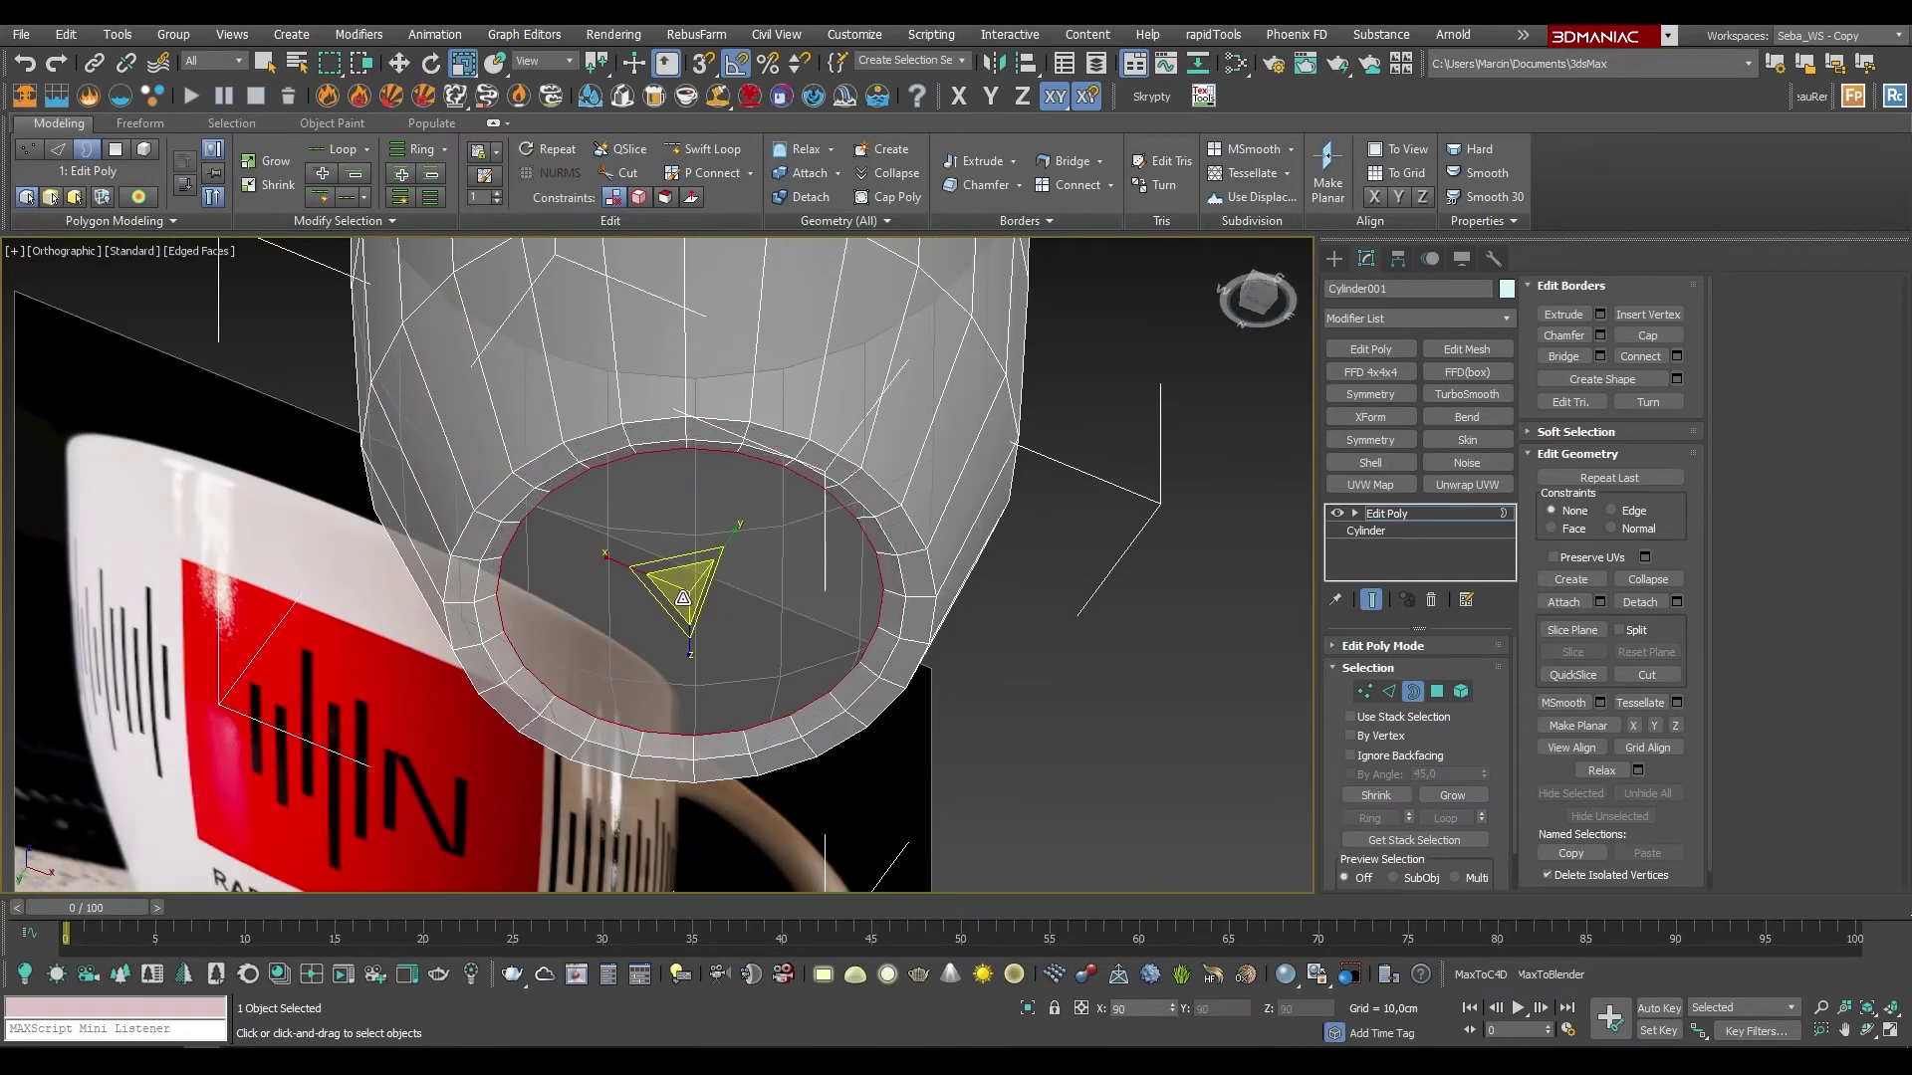
{"action": "middle_click_drag", "start_coordinate": [683, 598], "coordinate": [686, 572], "text": "alt"}
{"action": "left_click_drag", "start_coordinate": [686, 572], "coordinate": [679, 643]}
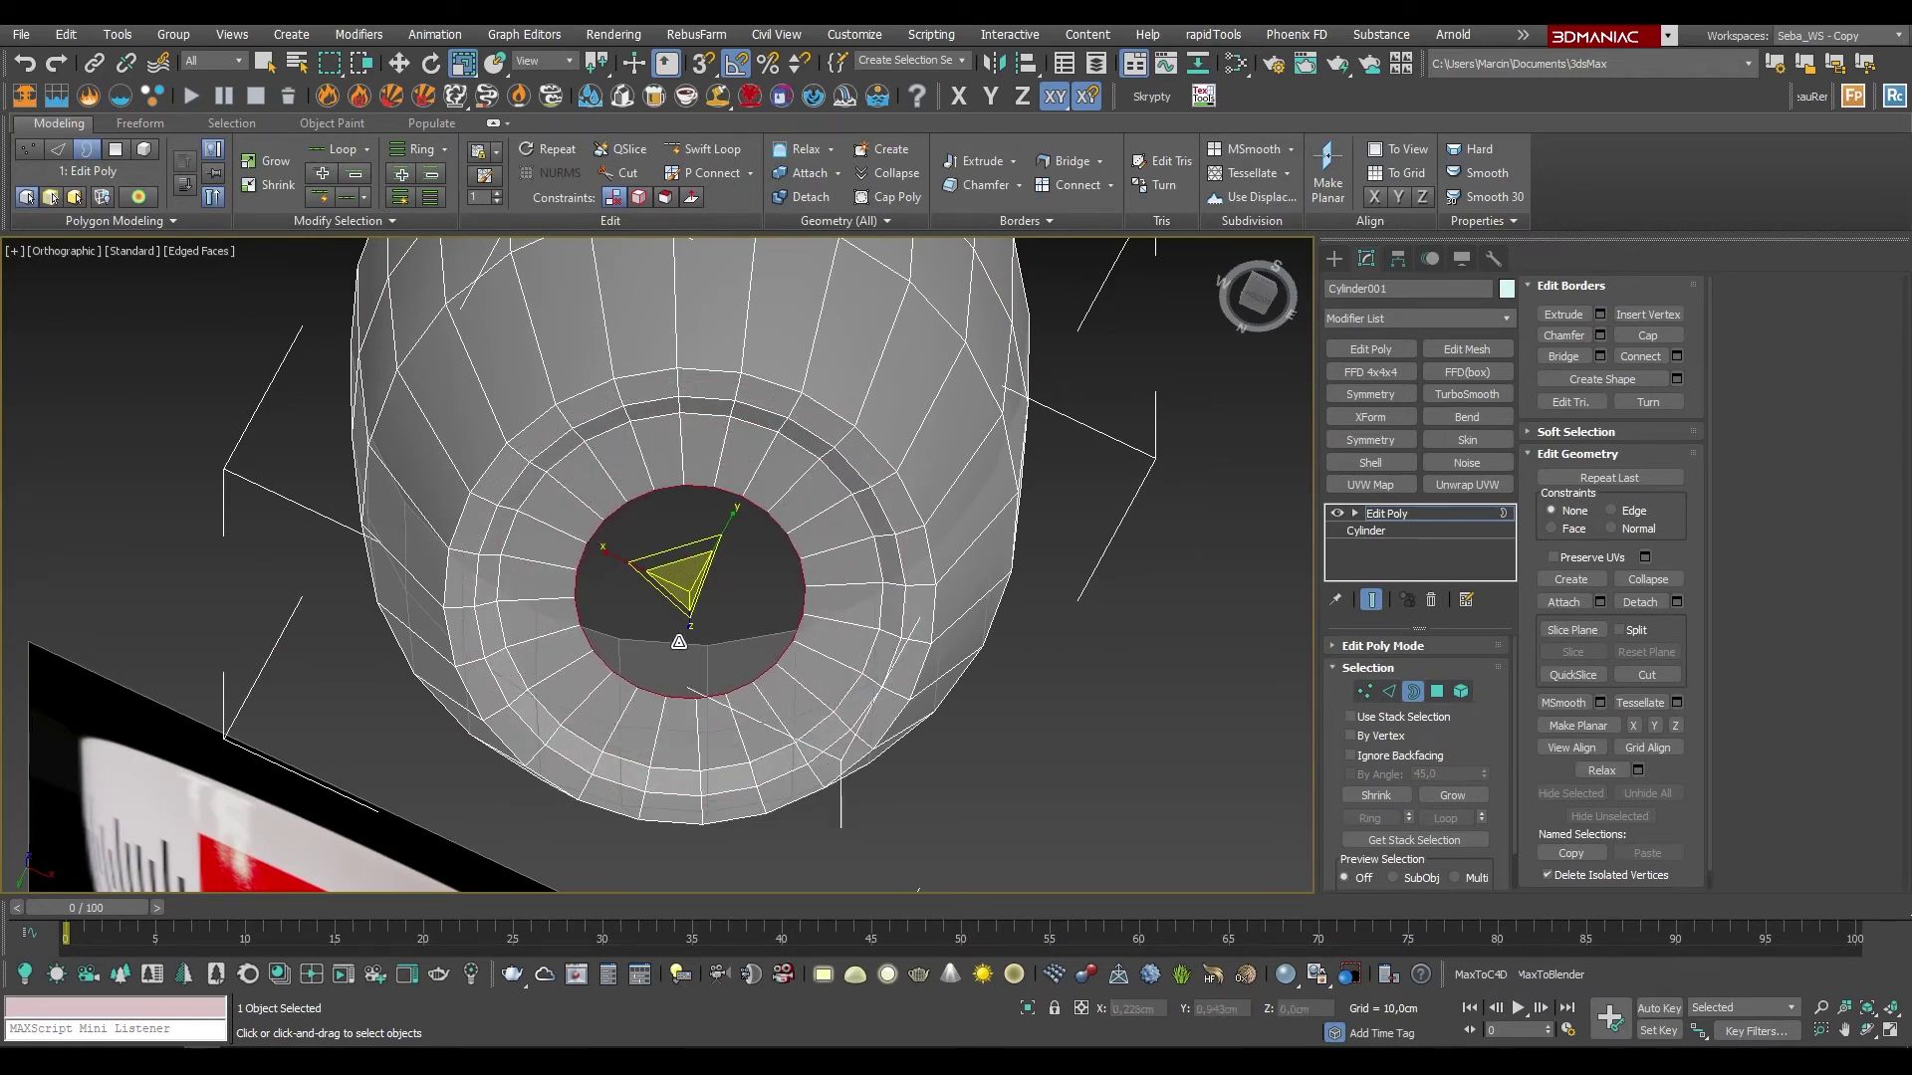
{"action": "mouse_move", "coordinate": [723, 619]}
{"action": "middle_mouse_down", "text": "alt"}
{"action": "mouse_move", "coordinate": [989, 625]}
{"action": "mouse_move", "coordinate": [853, 585]}
{"action": "middle_mouse_up", "text": "alt"}
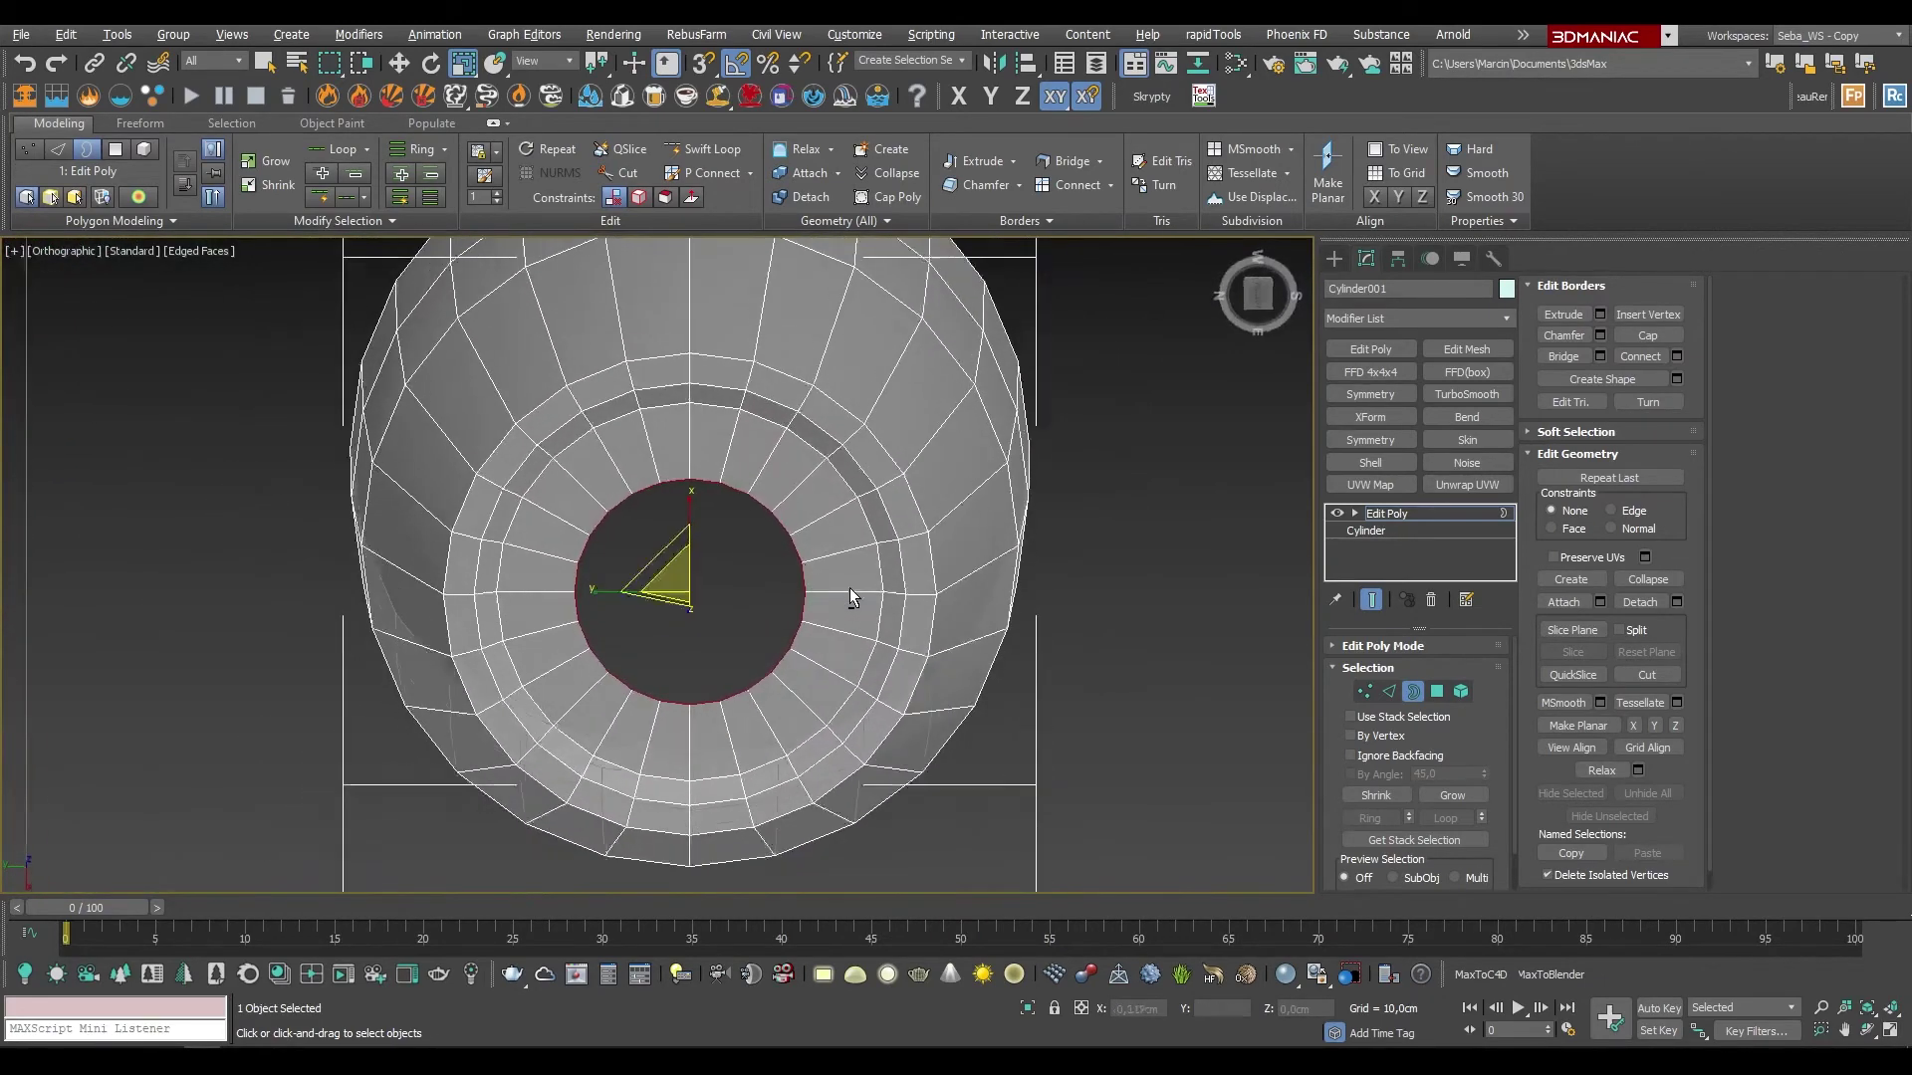
Step: Try capping the base hole, then undo it and go back to Border mode
{"action": "left_click", "coordinate": [1258, 292]}
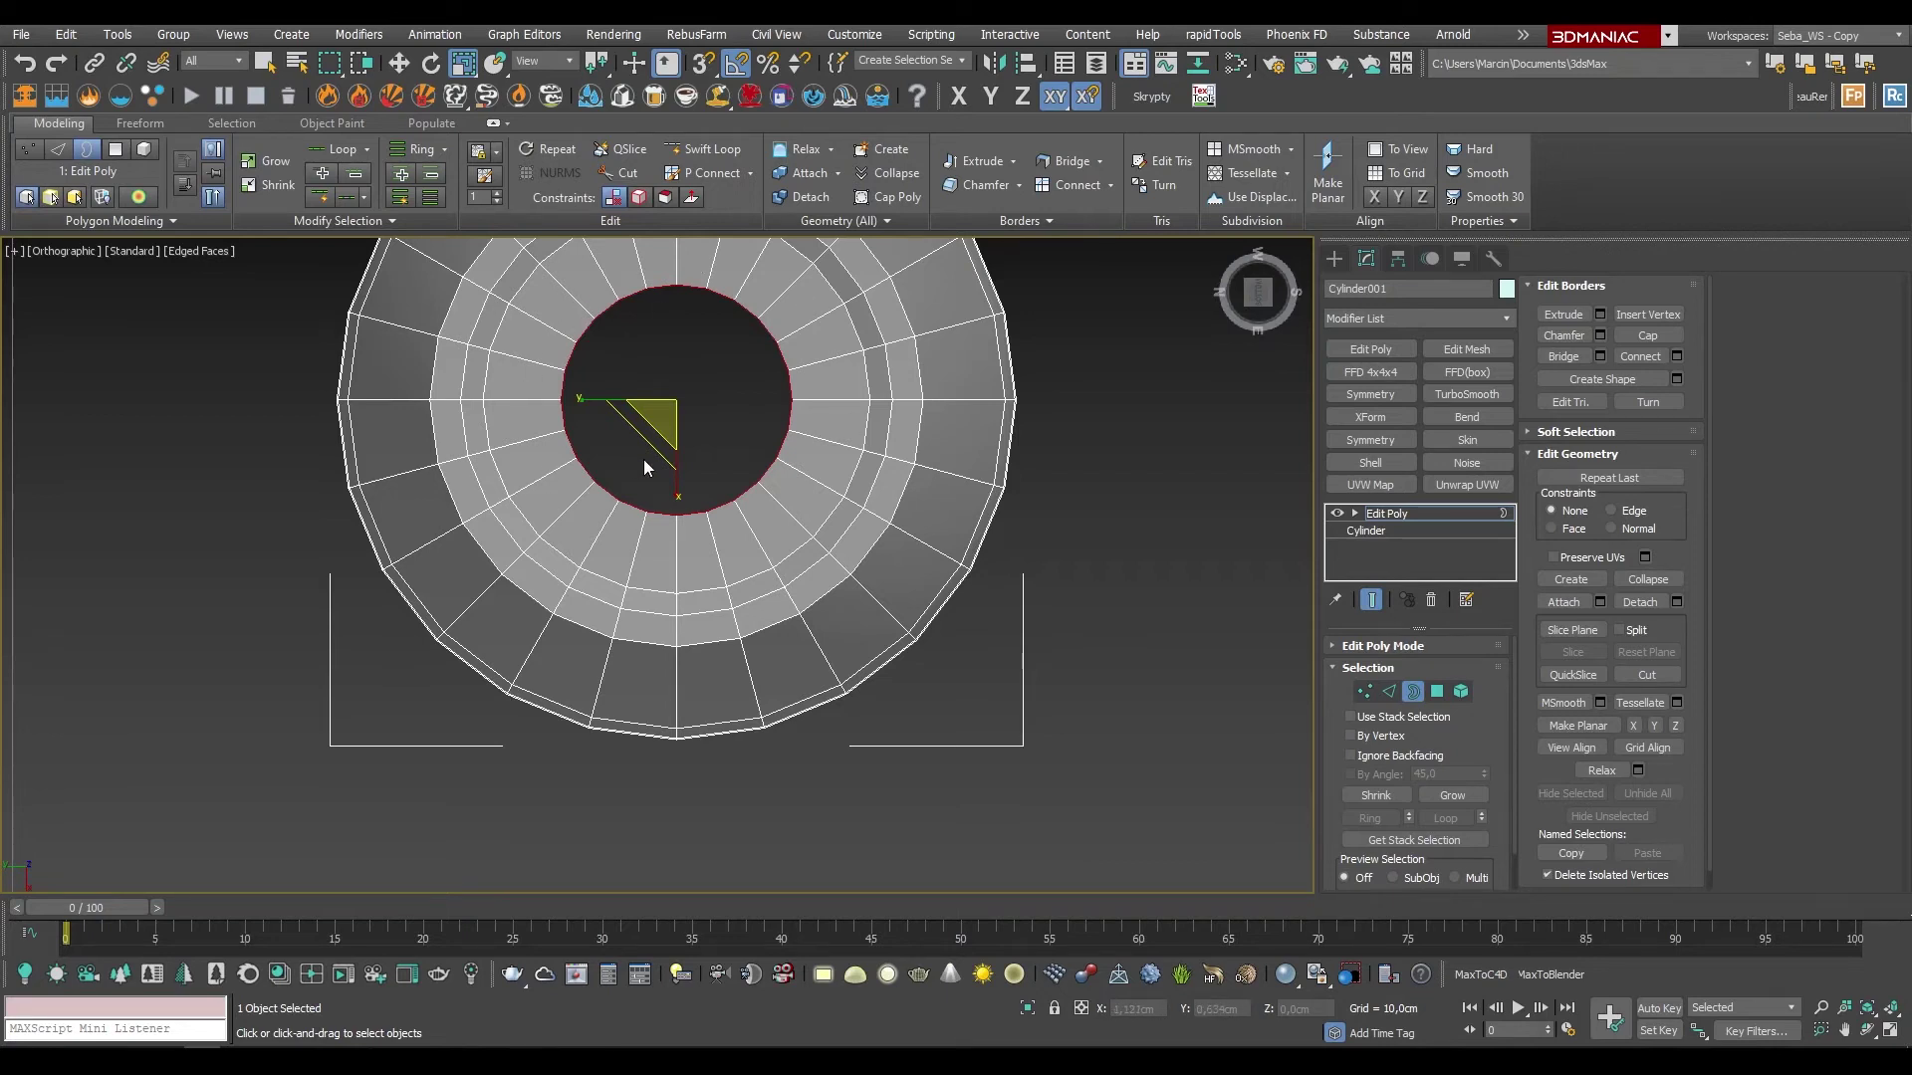
{"action": "scroll", "coordinate": [655, 613], "scroll_direction": "down", "scroll_amount": 2}
{"action": "scroll", "coordinate": [677, 432], "scroll_direction": "up", "scroll_amount": 5}
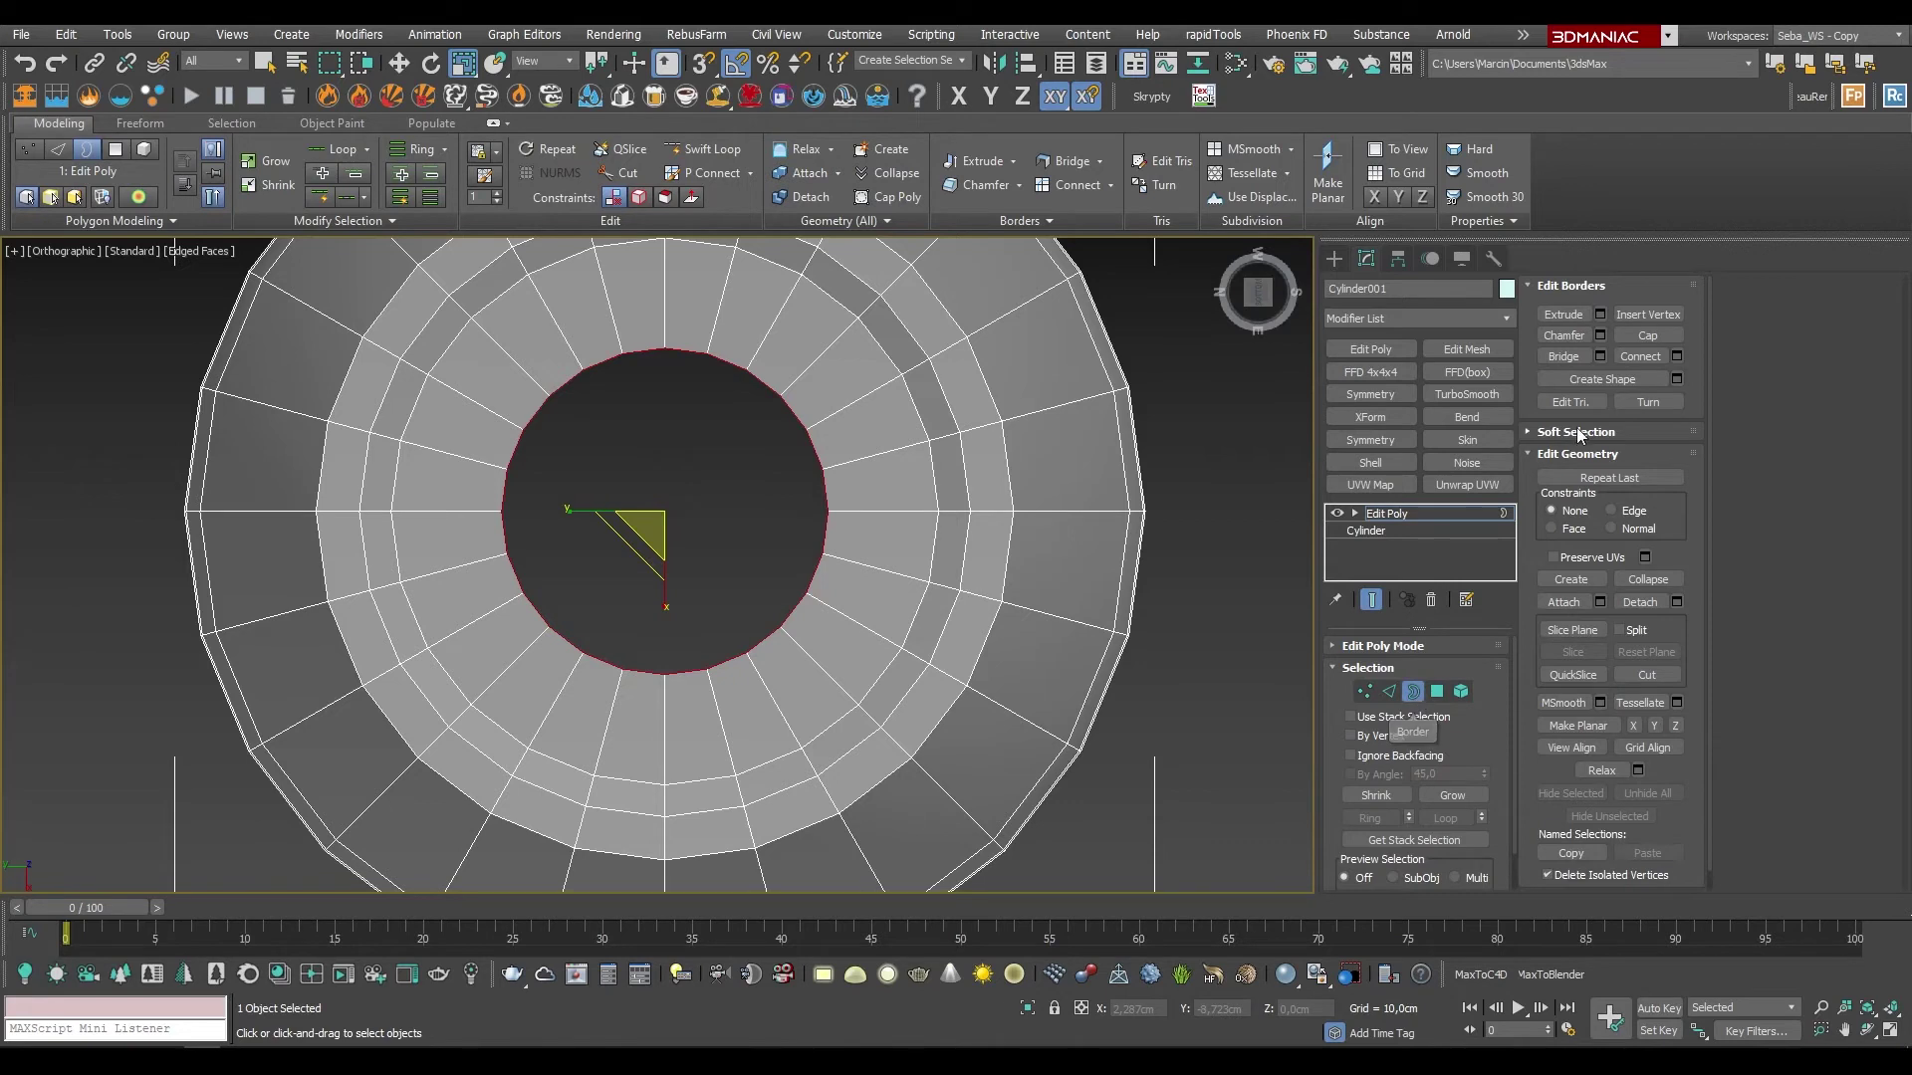
{"action": "left_click", "coordinate": [1645, 336]}
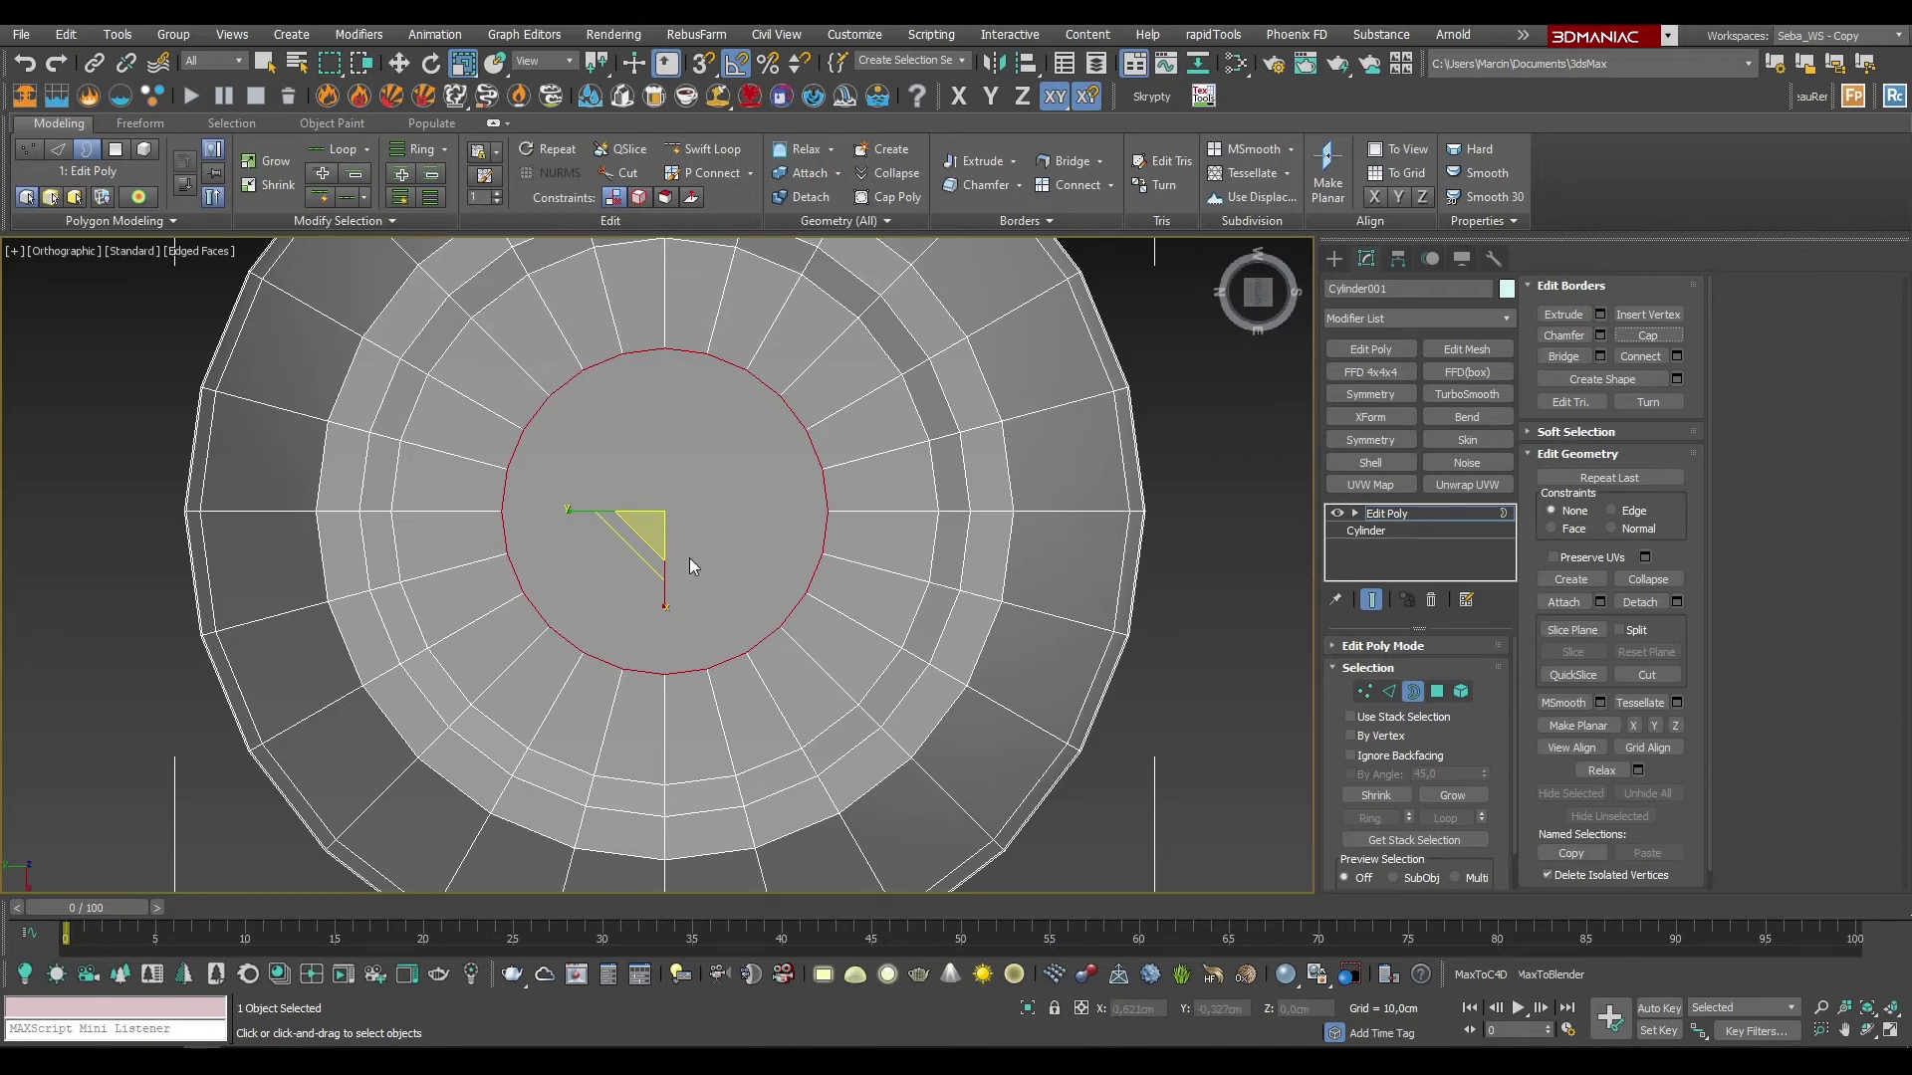
{"action": "mouse_move", "coordinate": [701, 553]}
{"action": "middle_mouse_down", "text": "alt"}
{"action": "mouse_move", "coordinate": [732, 553]}
{"action": "mouse_move", "coordinate": [751, 599]}
{"action": "mouse_move", "coordinate": [746, 534]}
{"action": "middle_mouse_up", "text": "alt"}
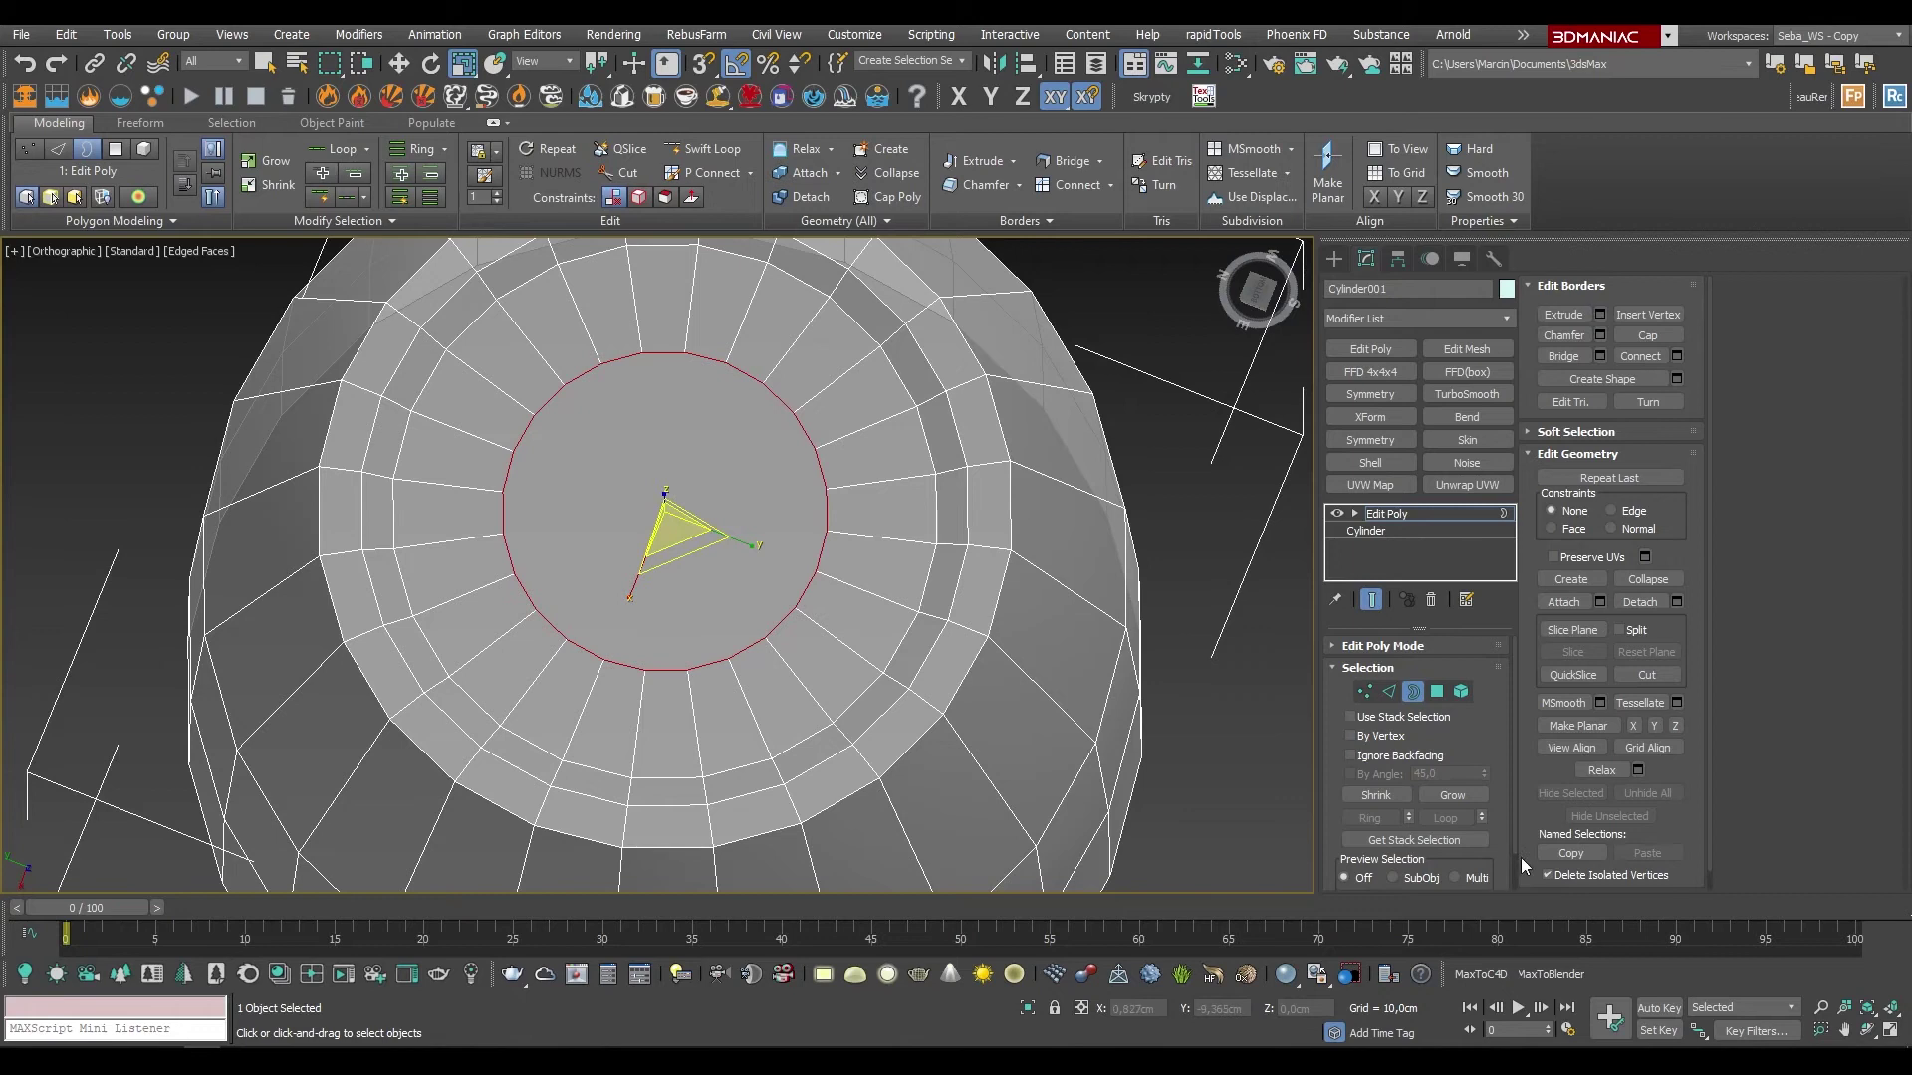
{"action": "left_click", "coordinate": [1416, 691]}
{"action": "key", "text": "r"}
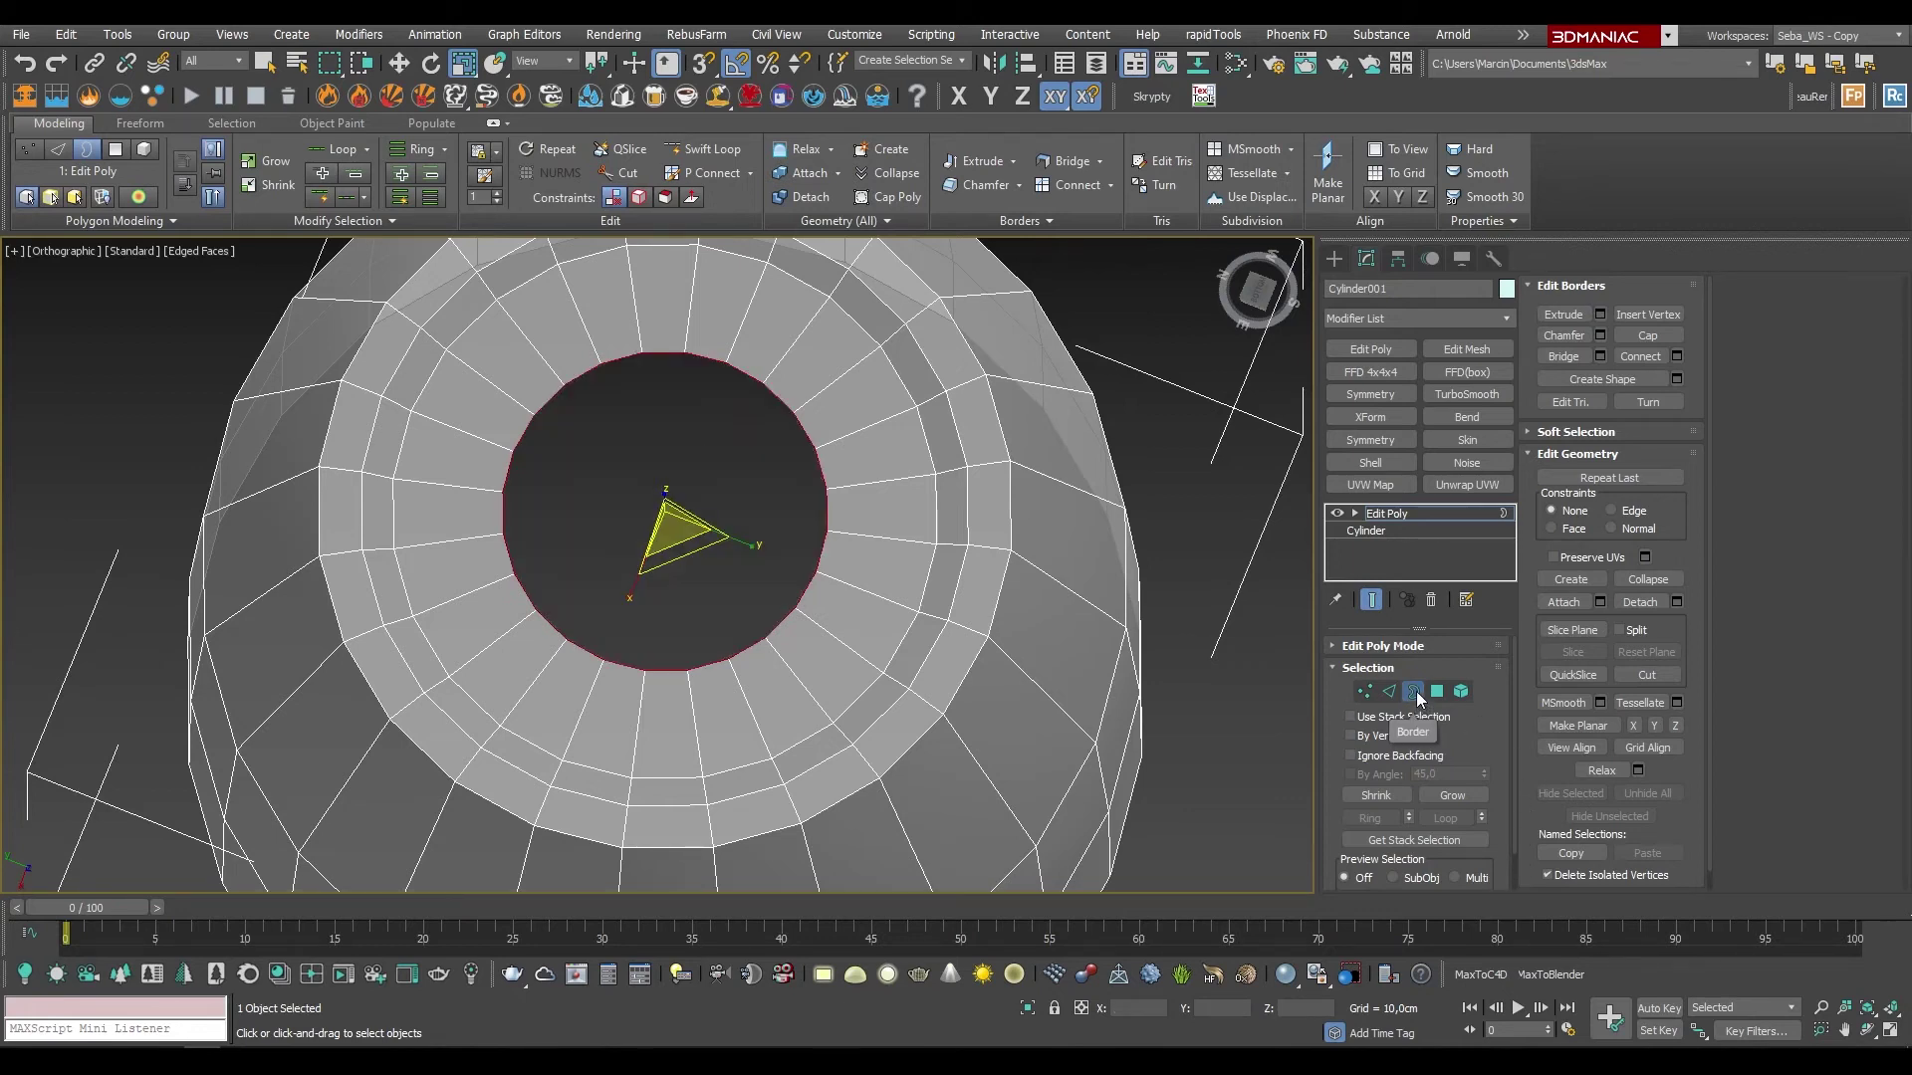
Step: Scale the base border down from about 24% until it nearly collapses to a point
{"action": "mouse_move", "coordinate": [685, 548]}
{"action": "left_mouse_down"}
{"action": "mouse_move", "coordinate": [321, 220]}
{"action": "mouse_move", "coordinate": [1086, 600]}
{"action": "mouse_move", "coordinate": [737, 261]}
{"action": "left_mouse_up"}
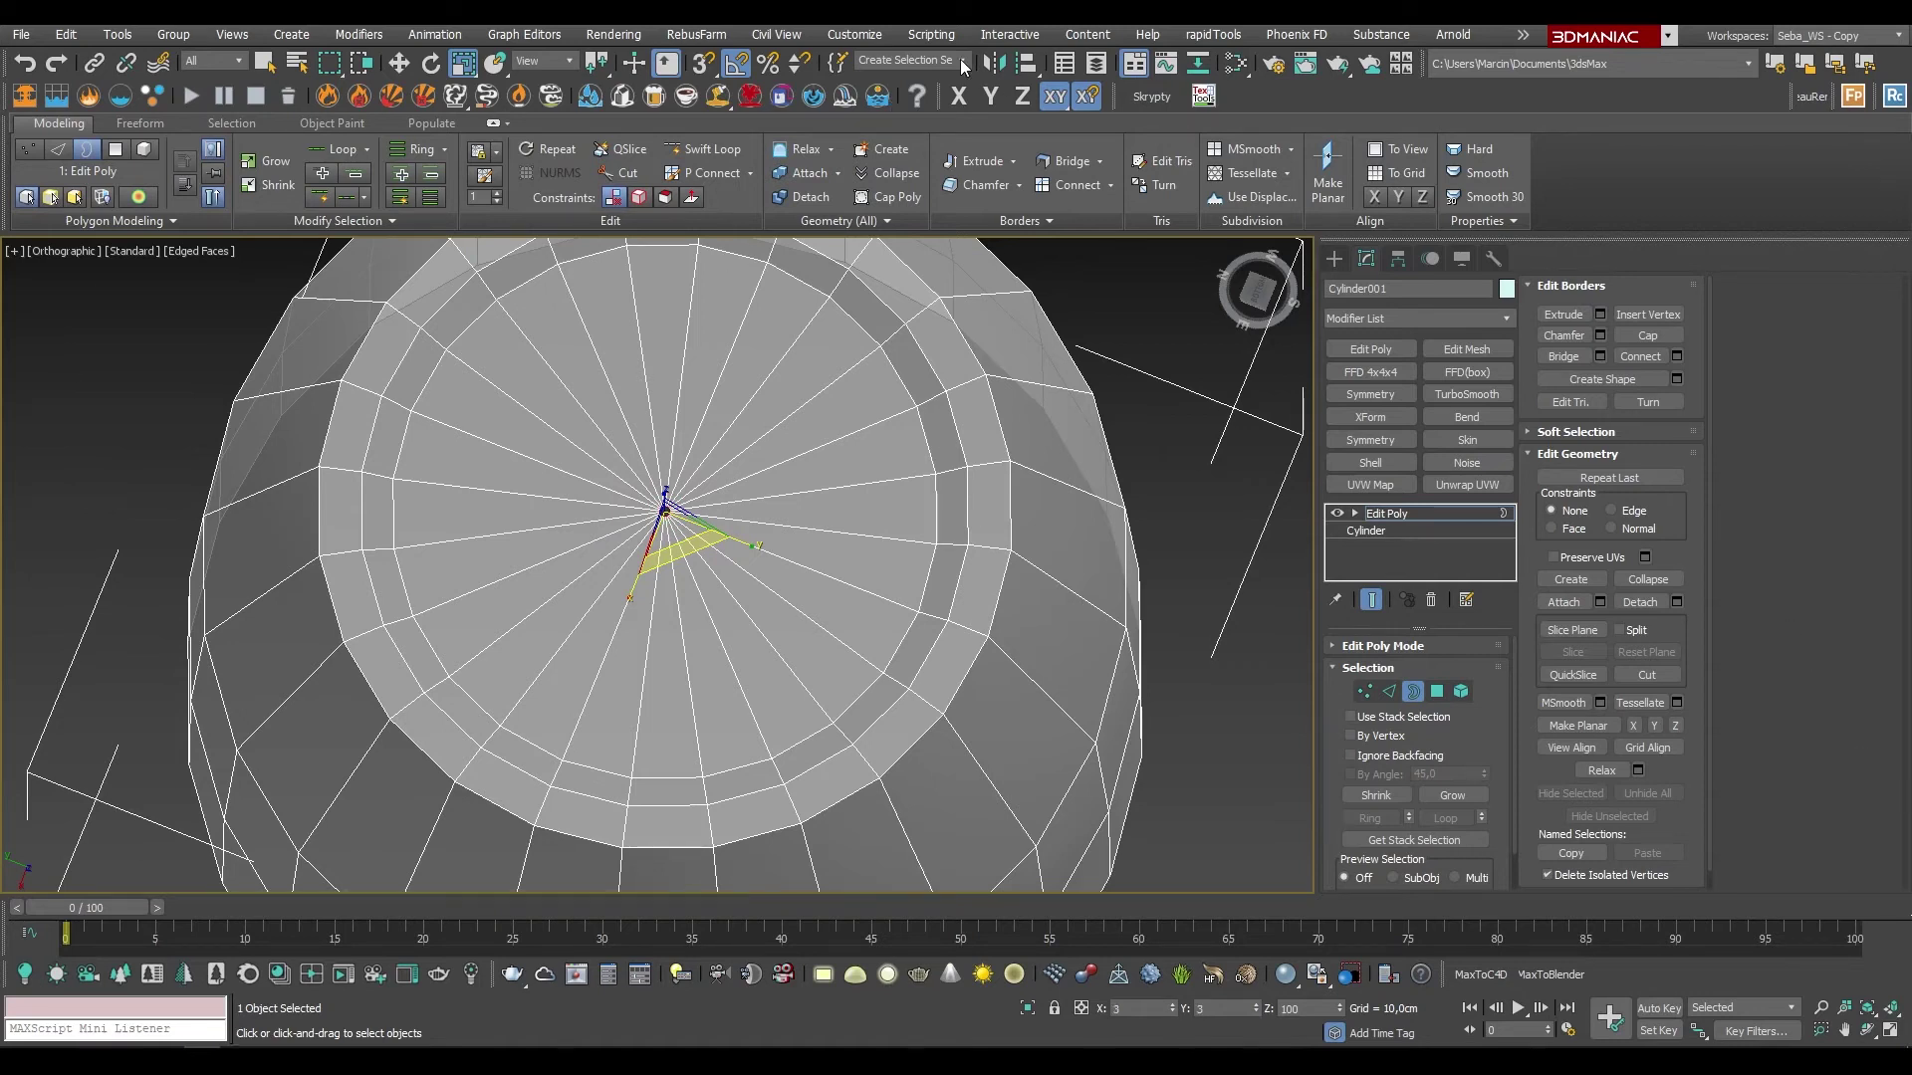
{"action": "scroll", "coordinate": [648, 541], "scroll_direction": "up", "scroll_amount": 5}
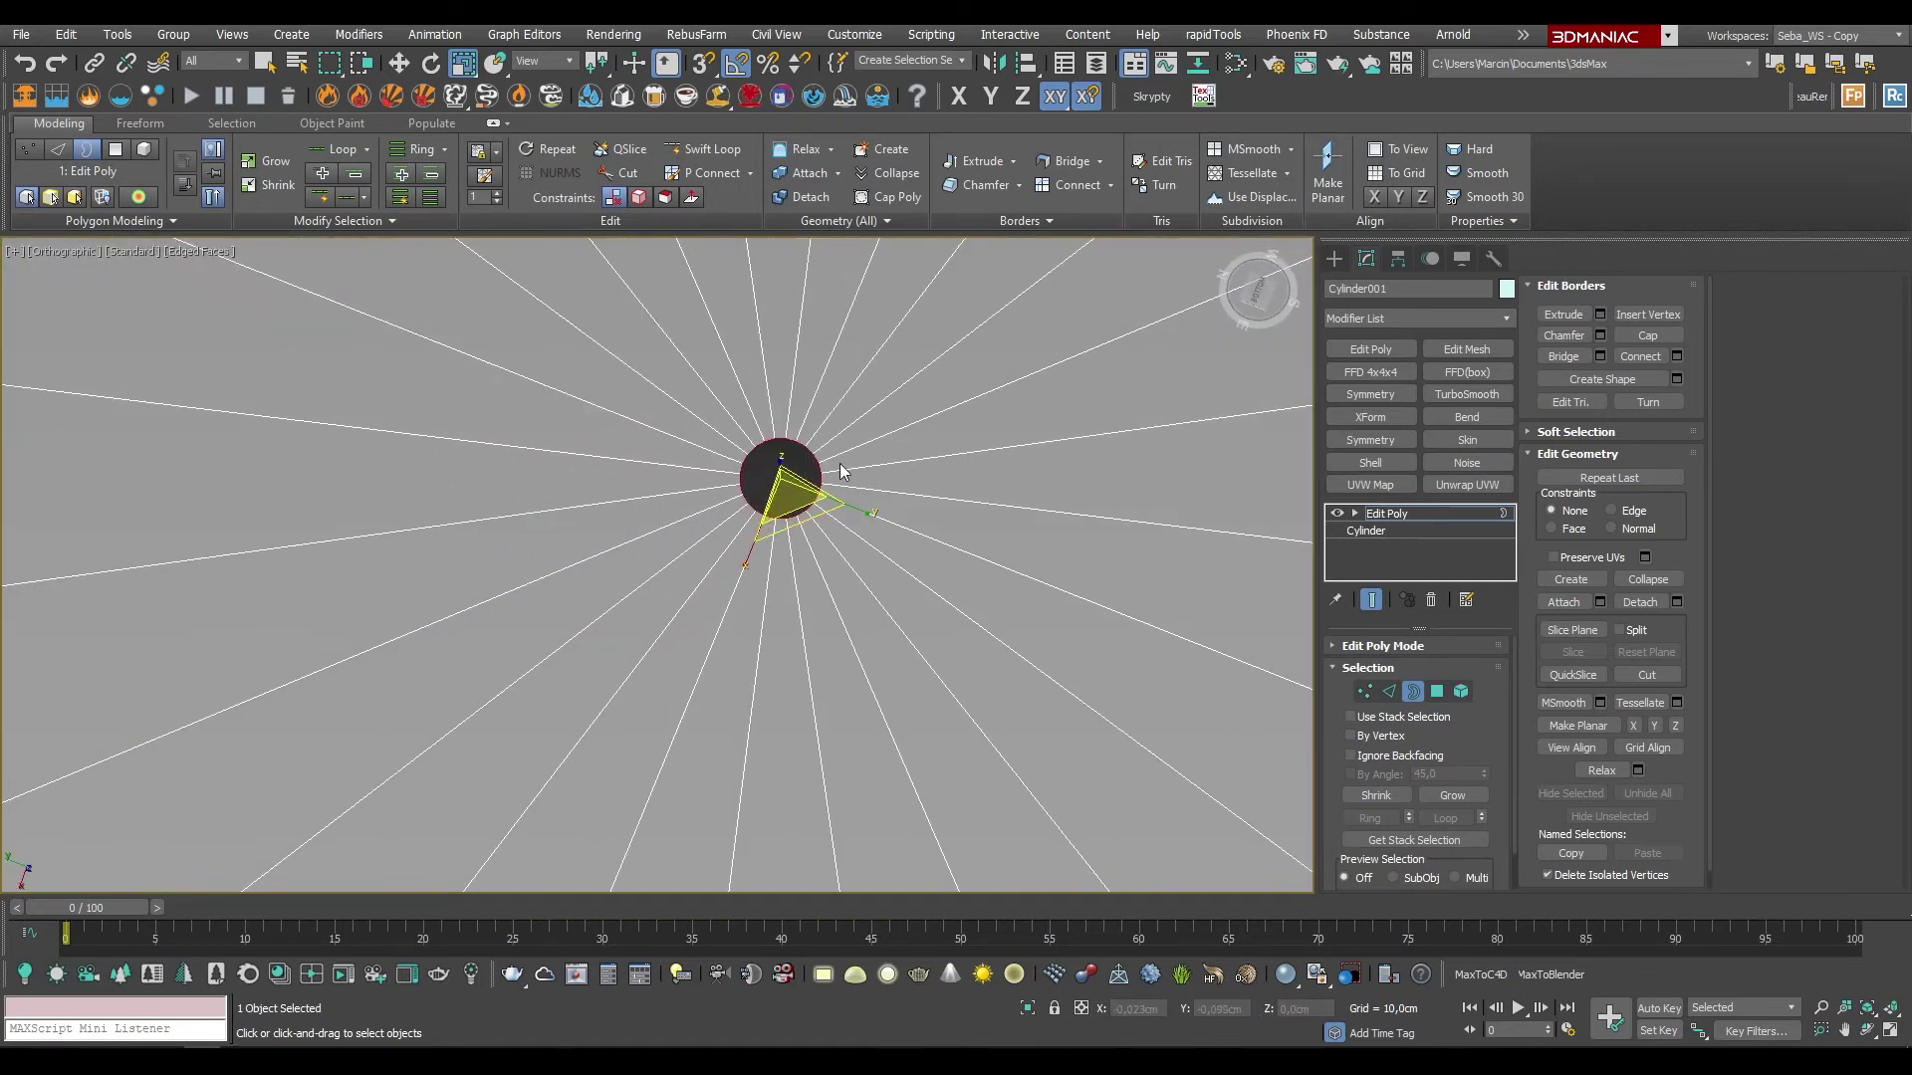
{"action": "mouse_move", "coordinate": [841, 471]}
{"action": "middle_mouse_down", "text": "alt"}
{"action": "mouse_move", "coordinate": [642, 447]}
{"action": "mouse_move", "coordinate": [687, 509]}
{"action": "middle_mouse_up", "text": "alt"}
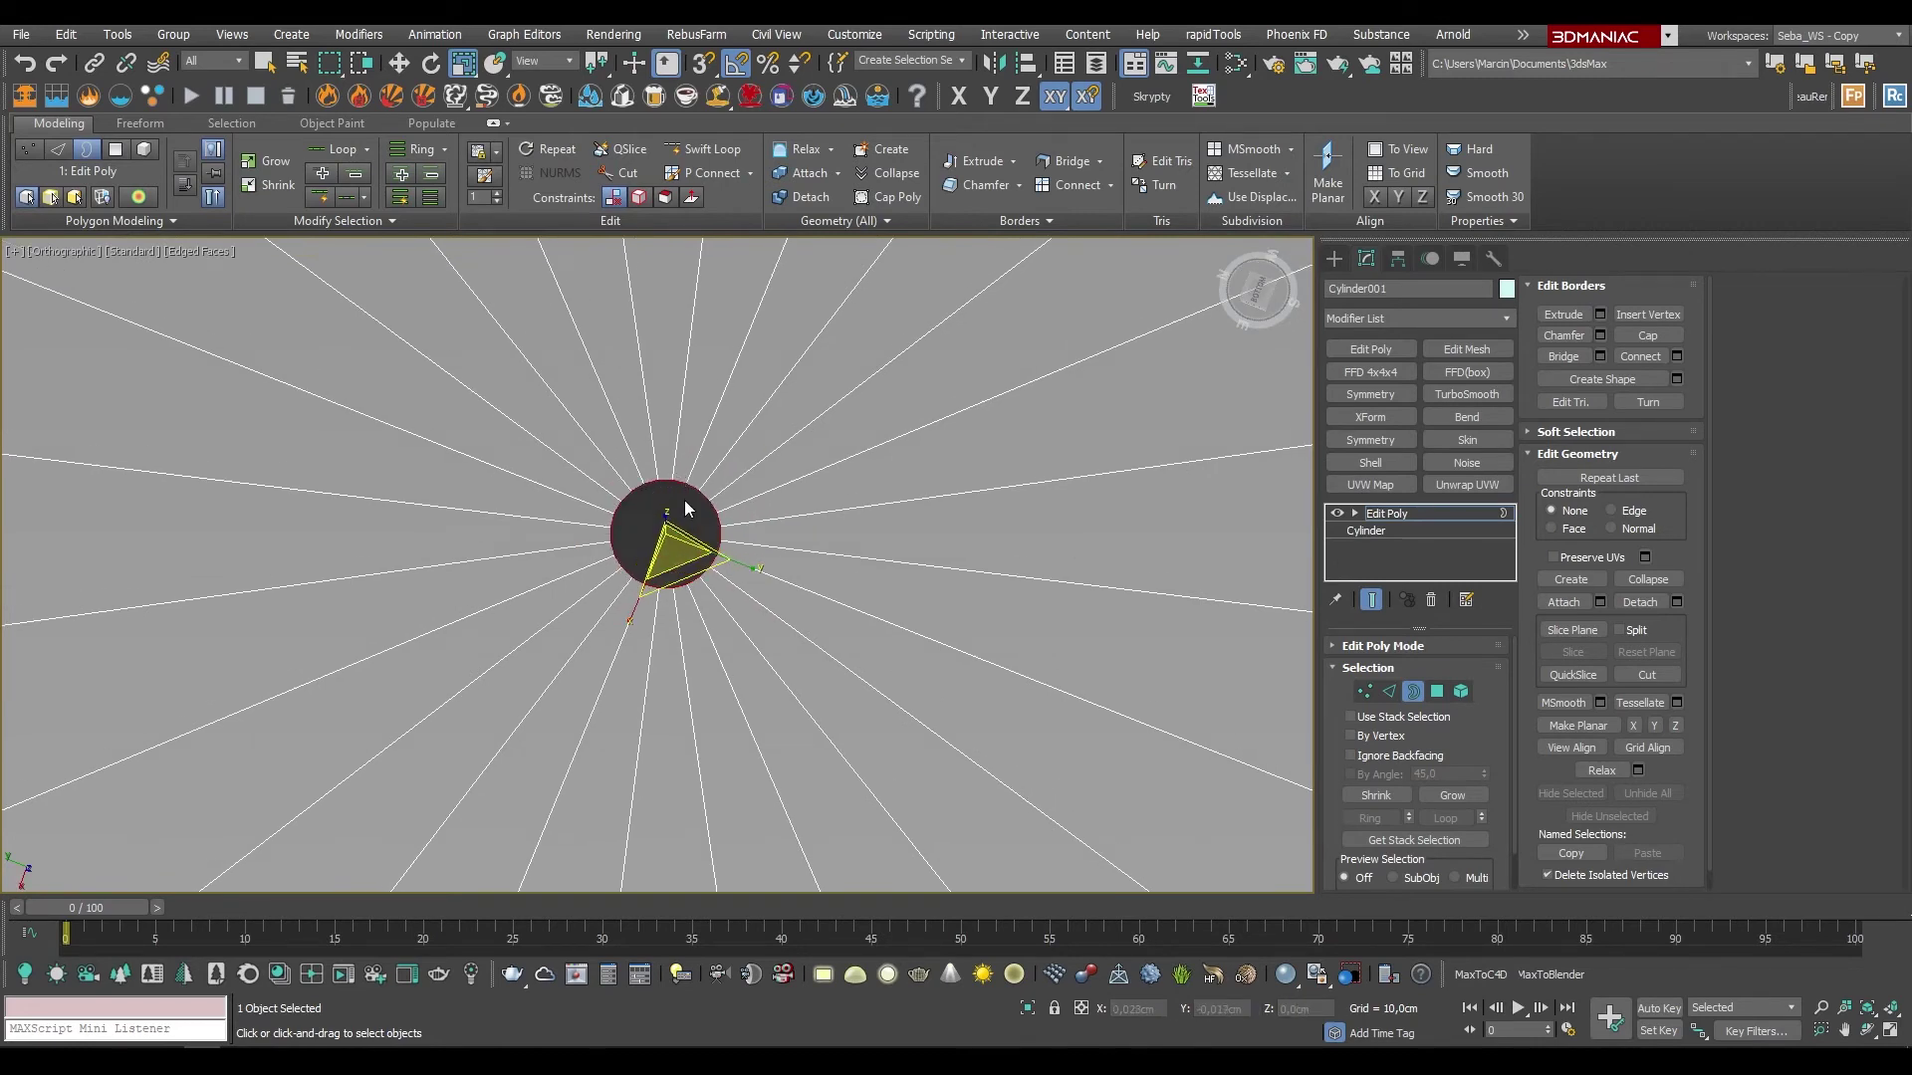
{"action": "middle_click_drag", "start_coordinate": [1140, 781], "coordinate": [749, 530], "text": "alt"}
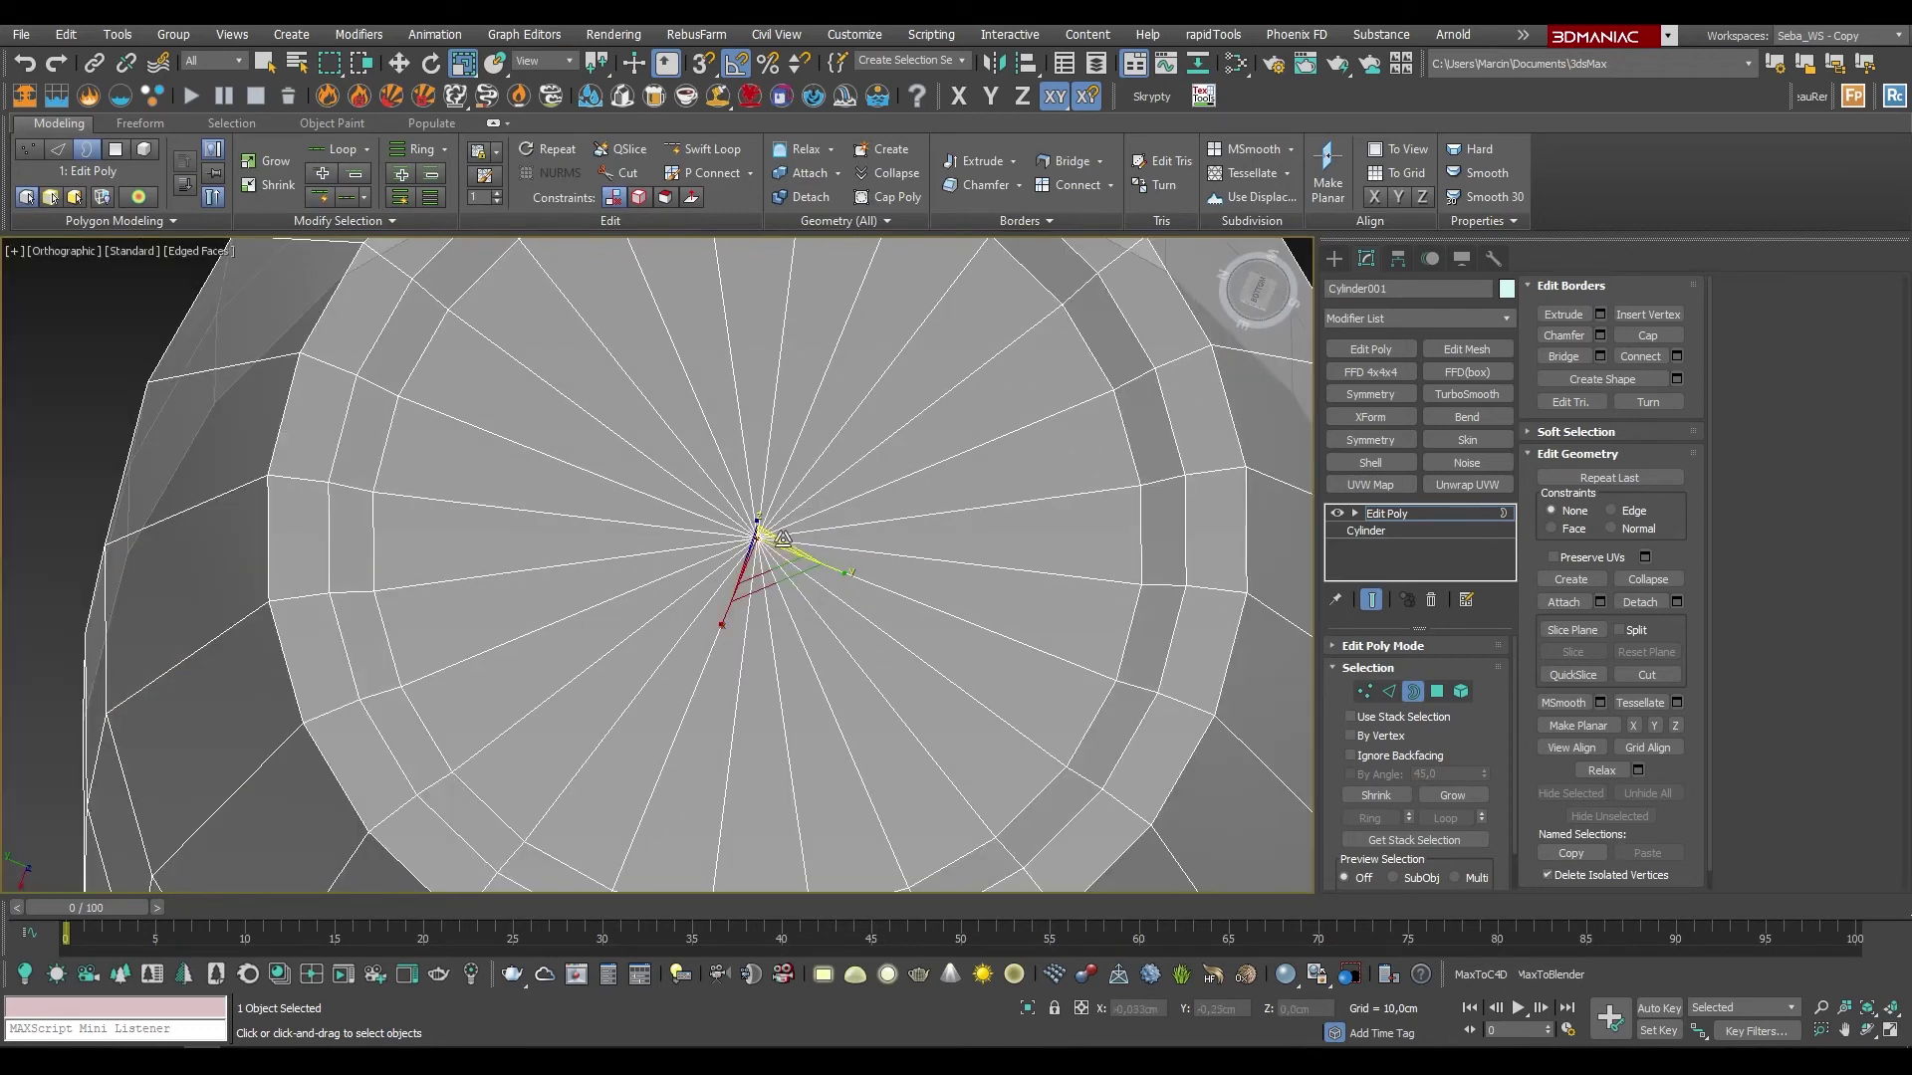
{"action": "scroll", "coordinate": [751, 533], "scroll_direction": "up", "scroll_amount": 3}
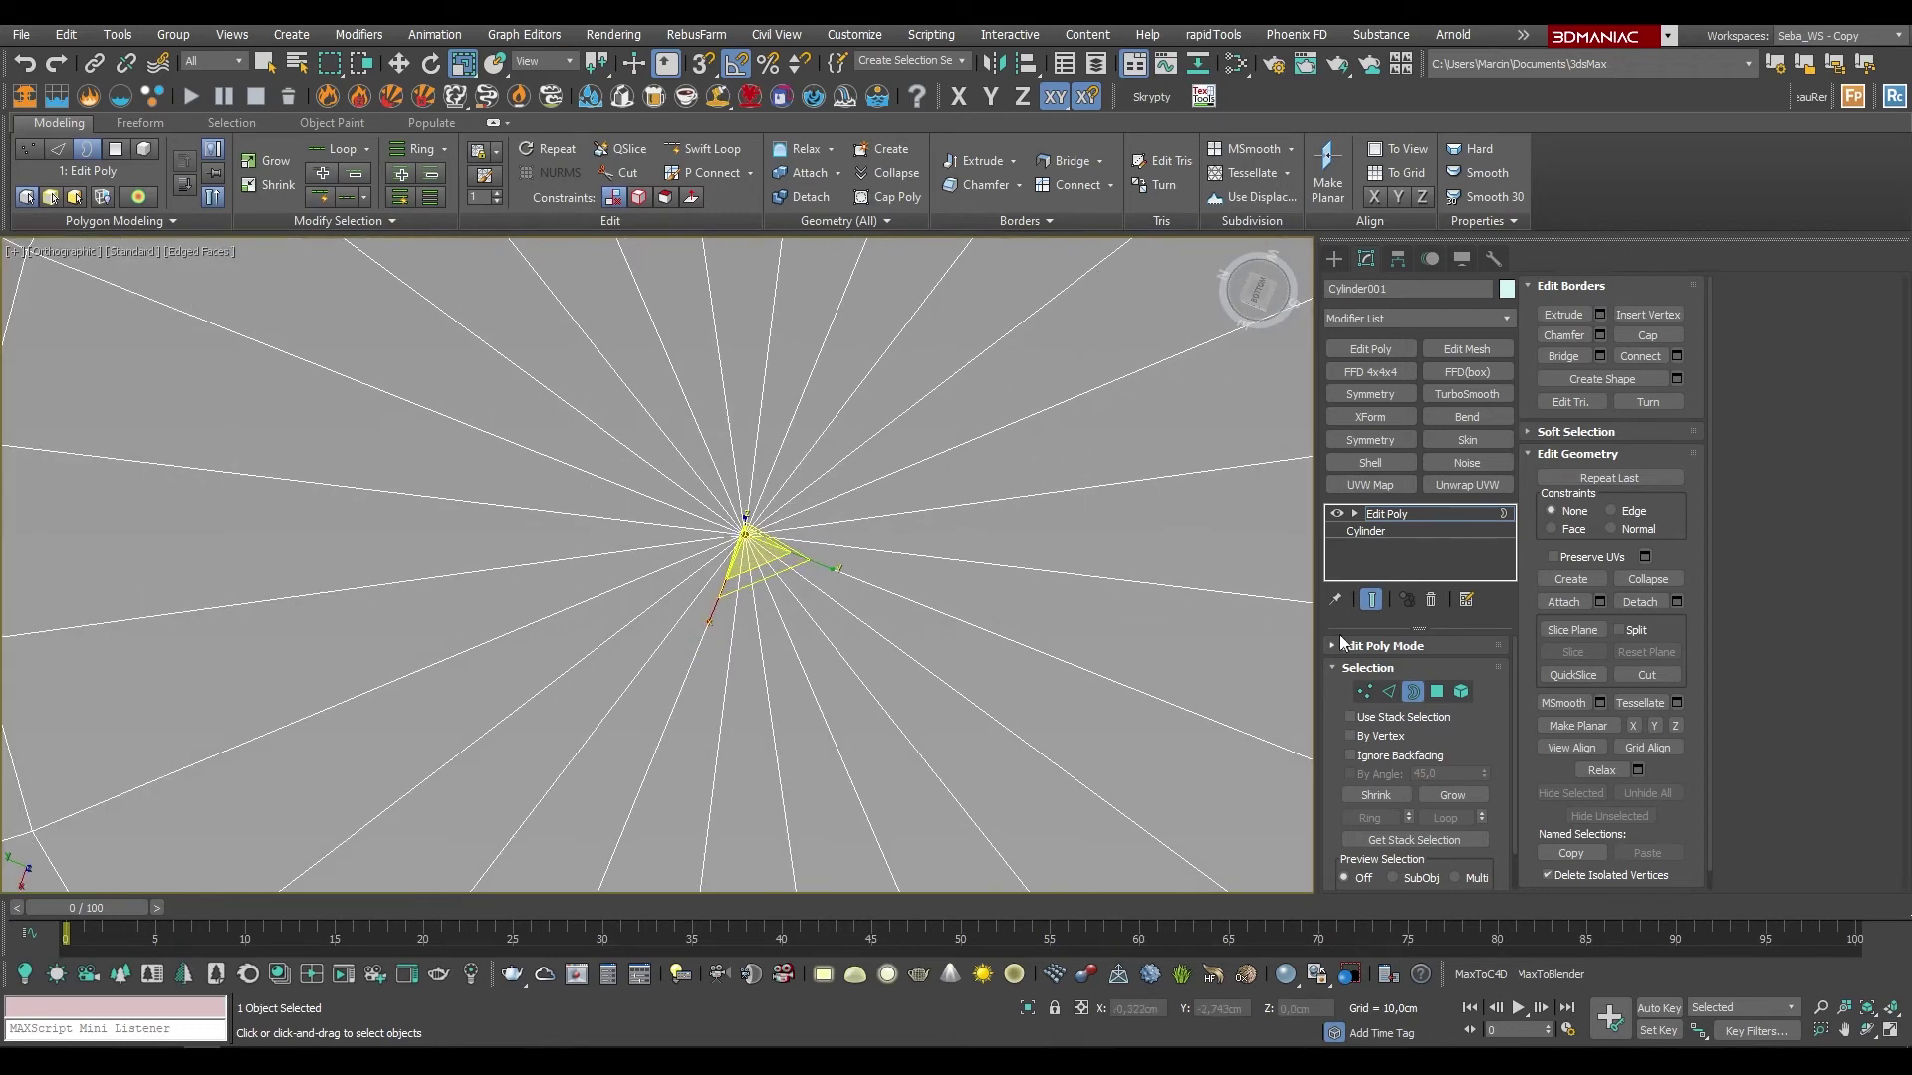
Step: In Vertex mode, marquee-select the cluster of vertices at the base centre
{"action": "left_click", "coordinate": [1365, 692]}
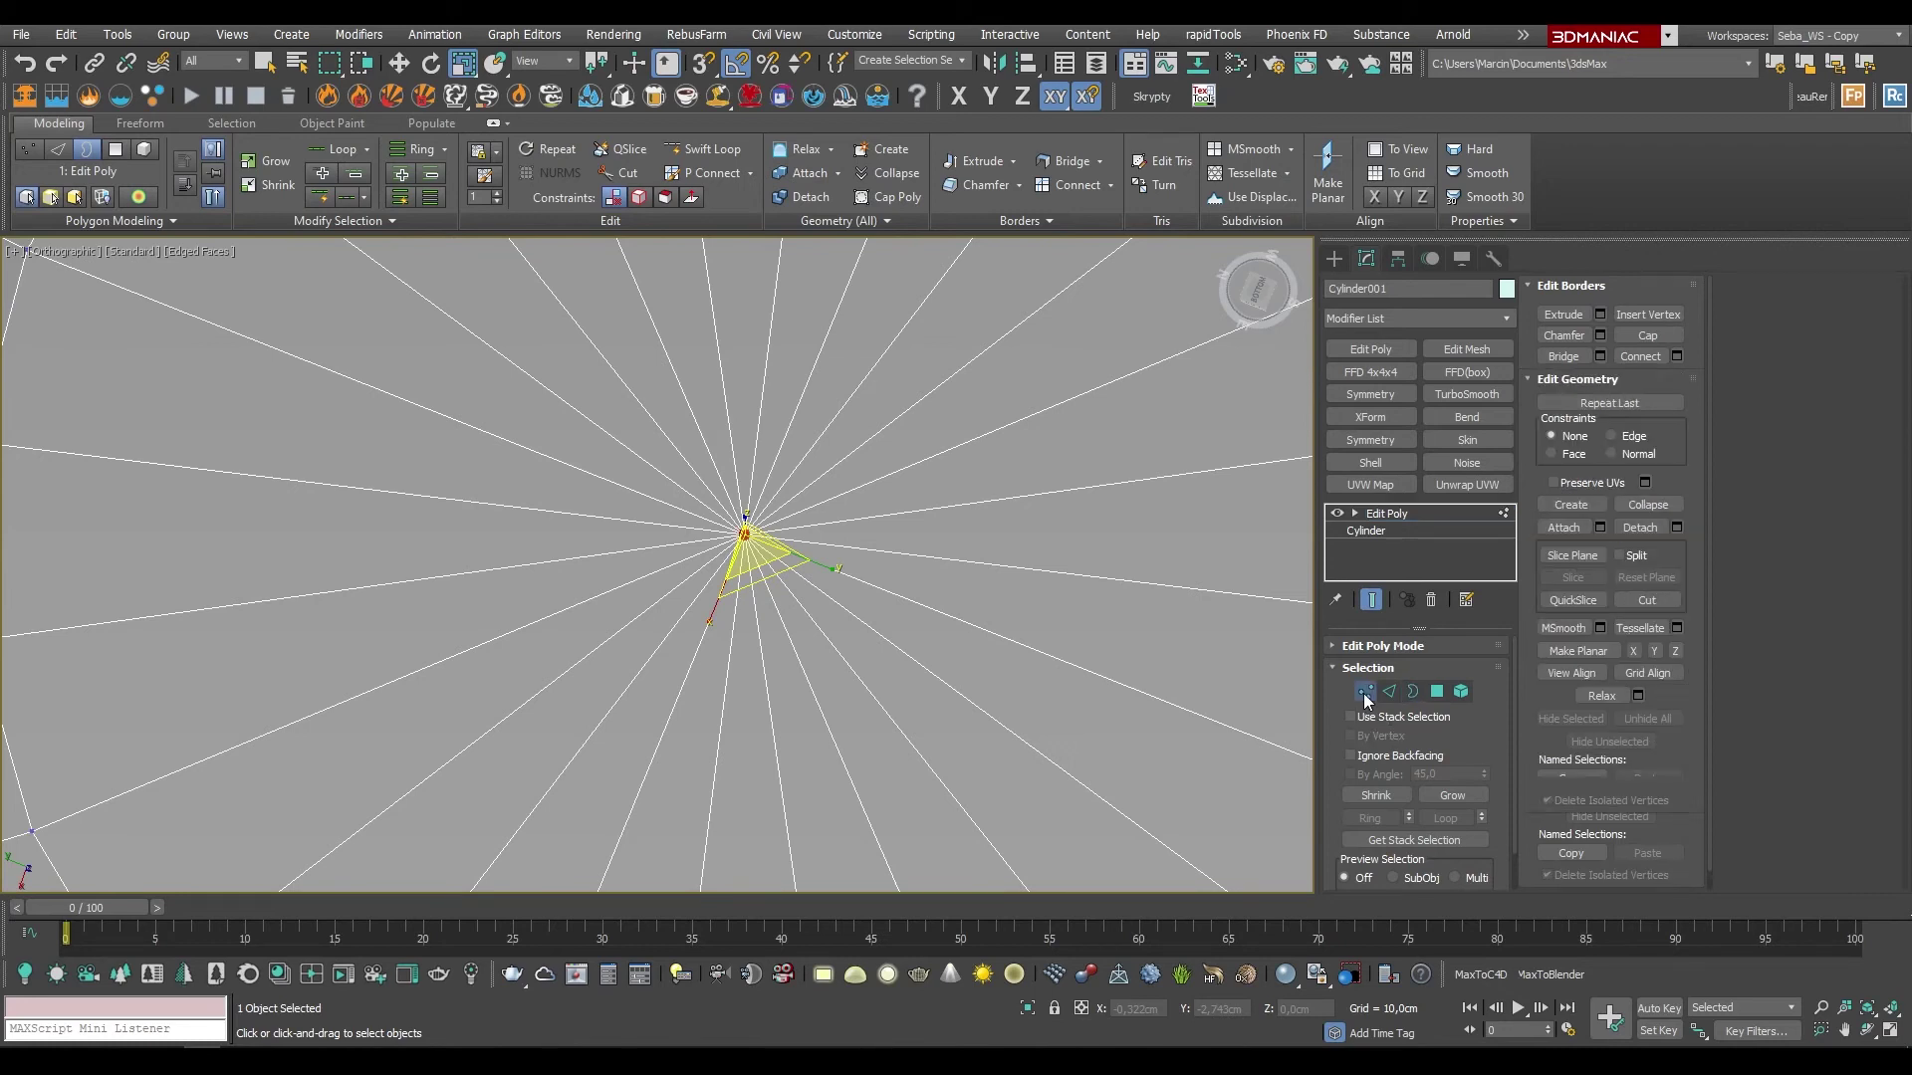
{"action": "scroll", "coordinate": [841, 652], "scroll_direction": "down", "scroll_amount": 3}
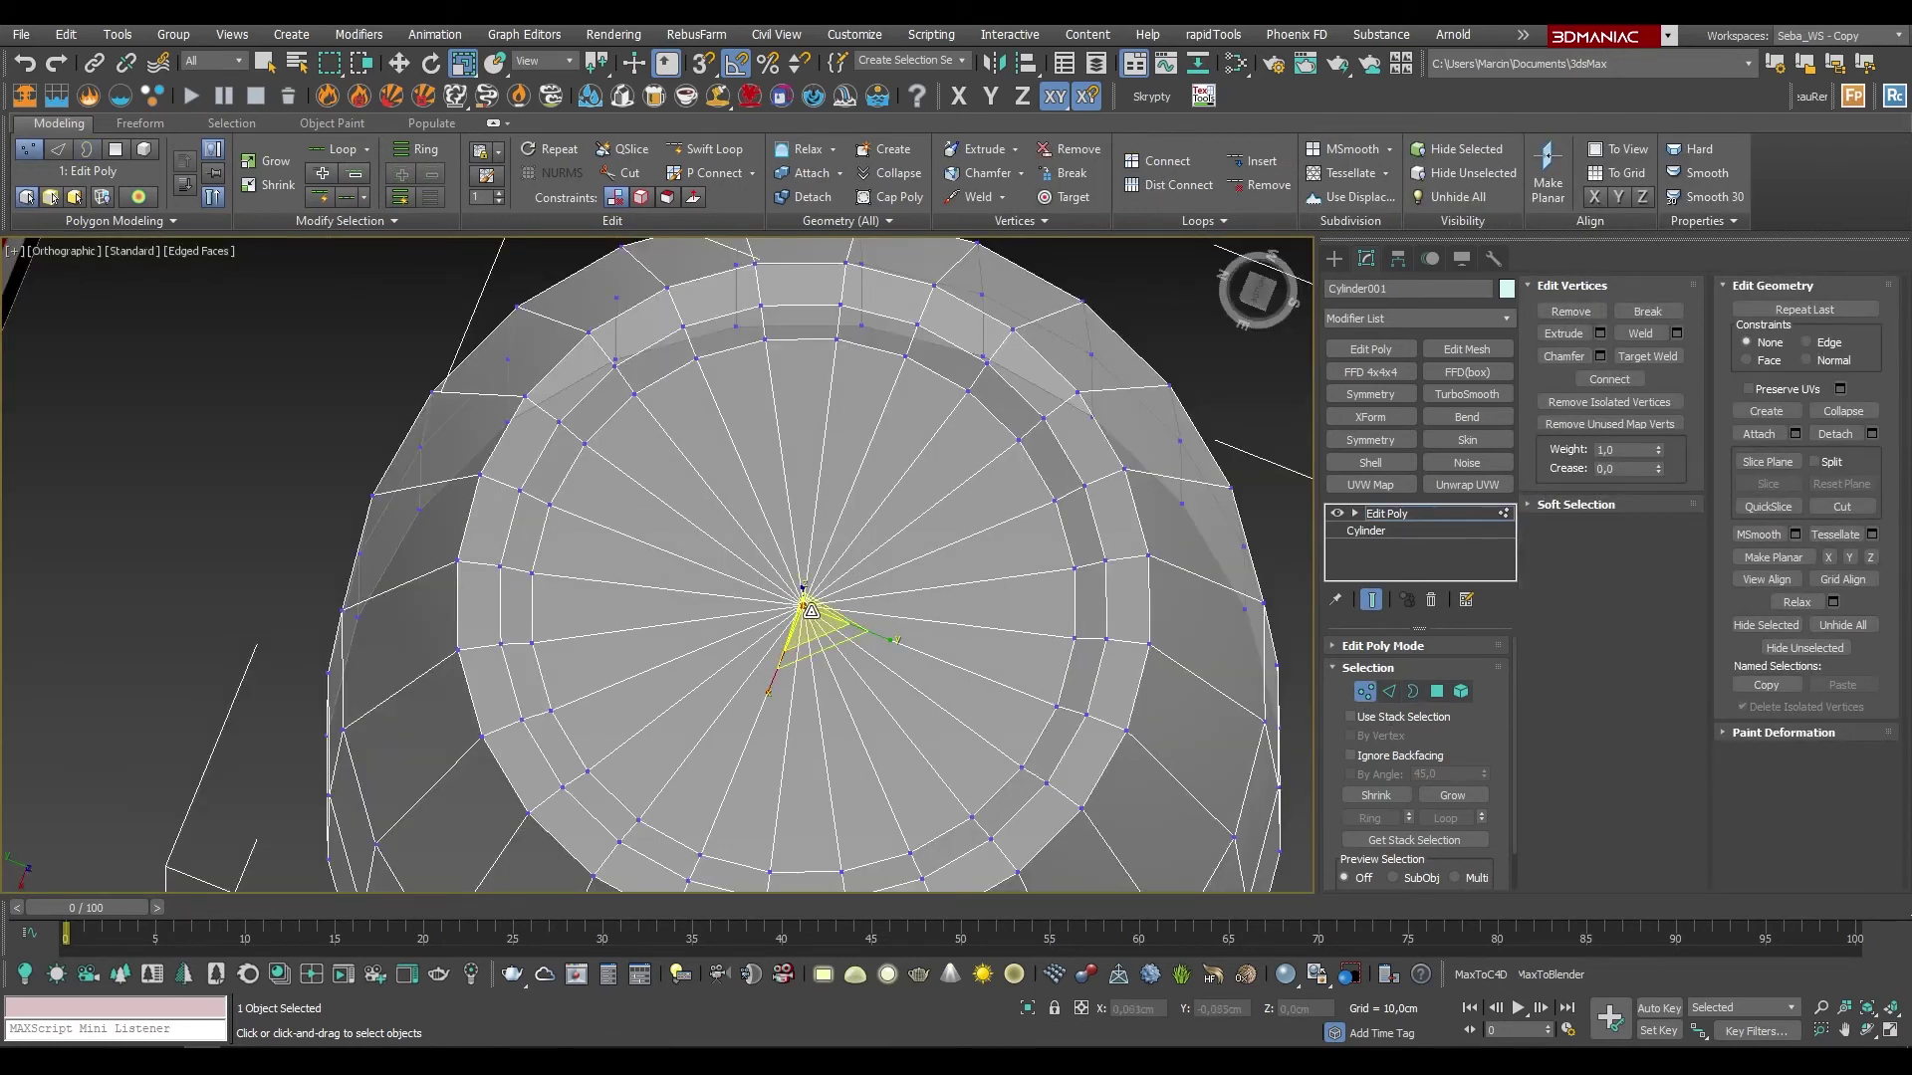
{"action": "scroll", "coordinate": [833, 645], "scroll_direction": "up", "scroll_amount": 3}
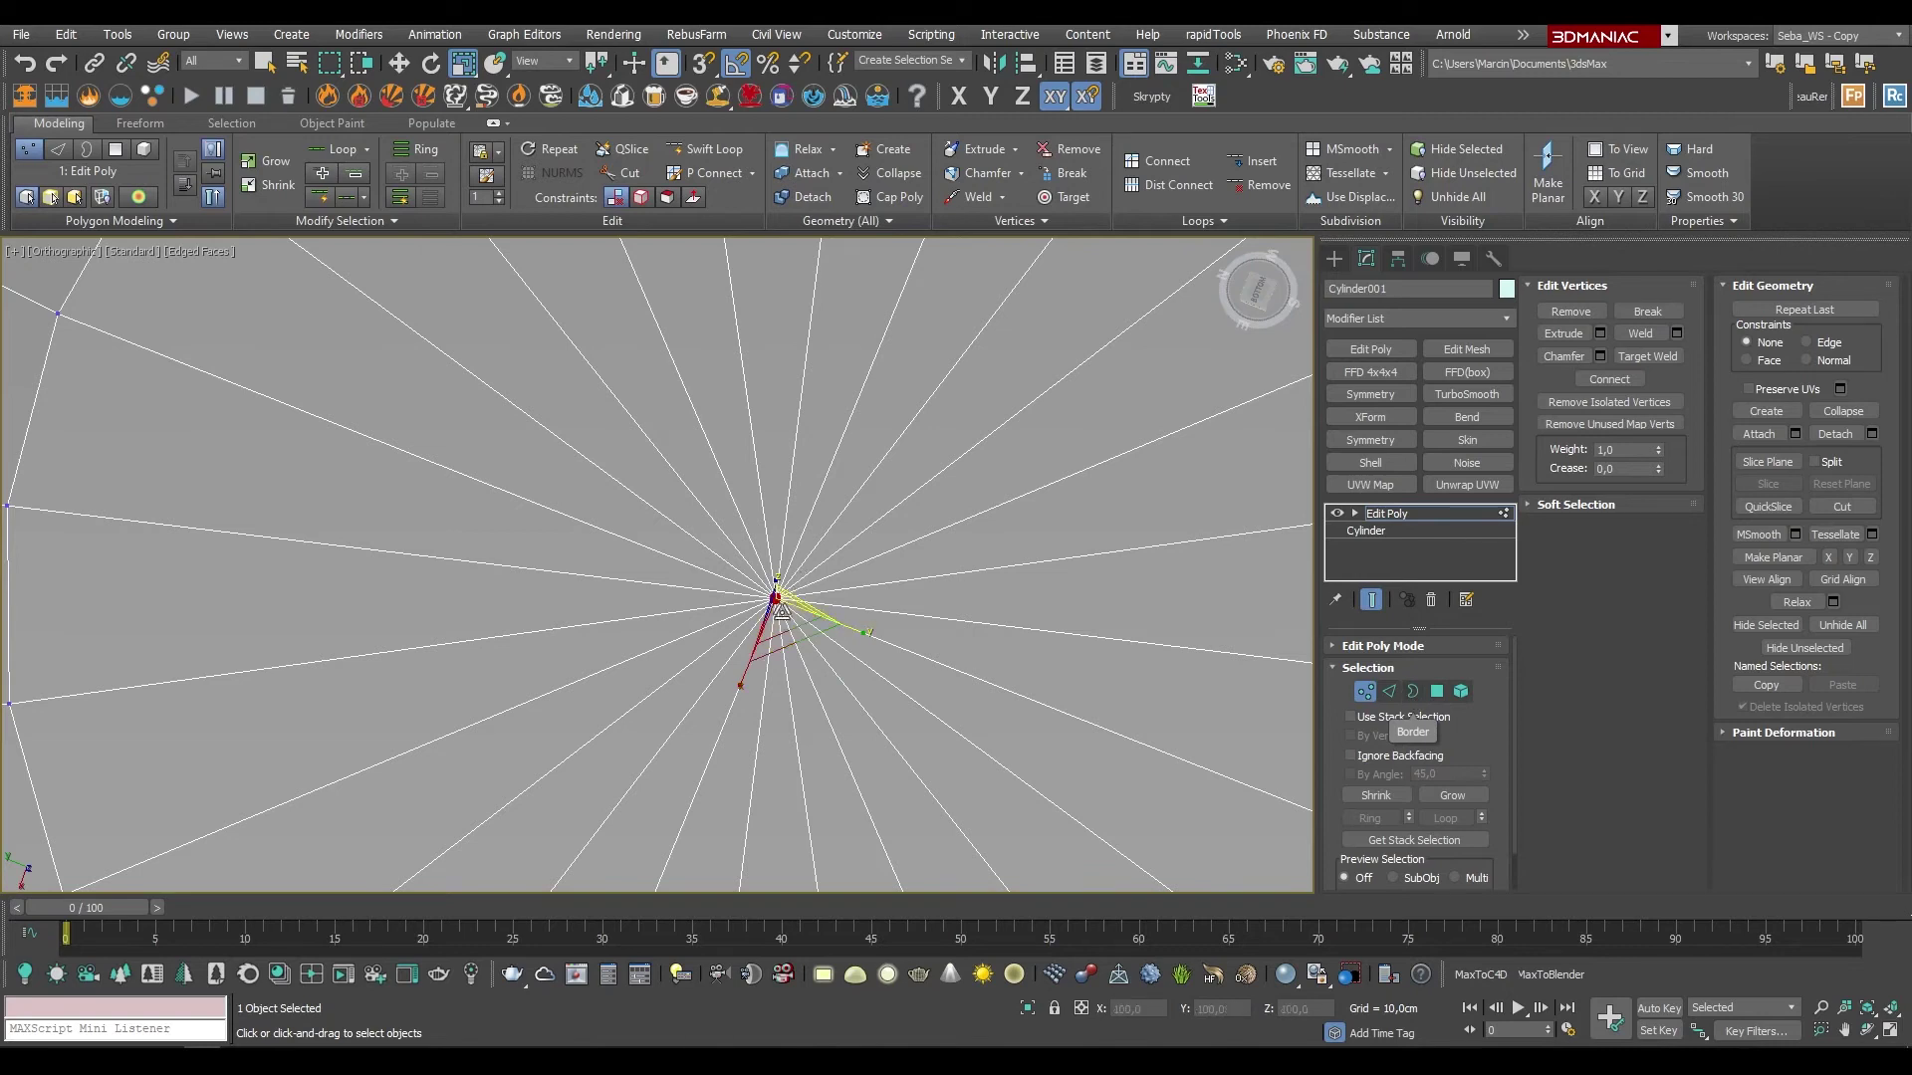
{"action": "scroll", "coordinate": [776, 595], "scroll_direction": "up", "scroll_amount": 1}
{"action": "left_click_drag", "start_coordinate": [777, 596], "coordinate": [778, 616]}
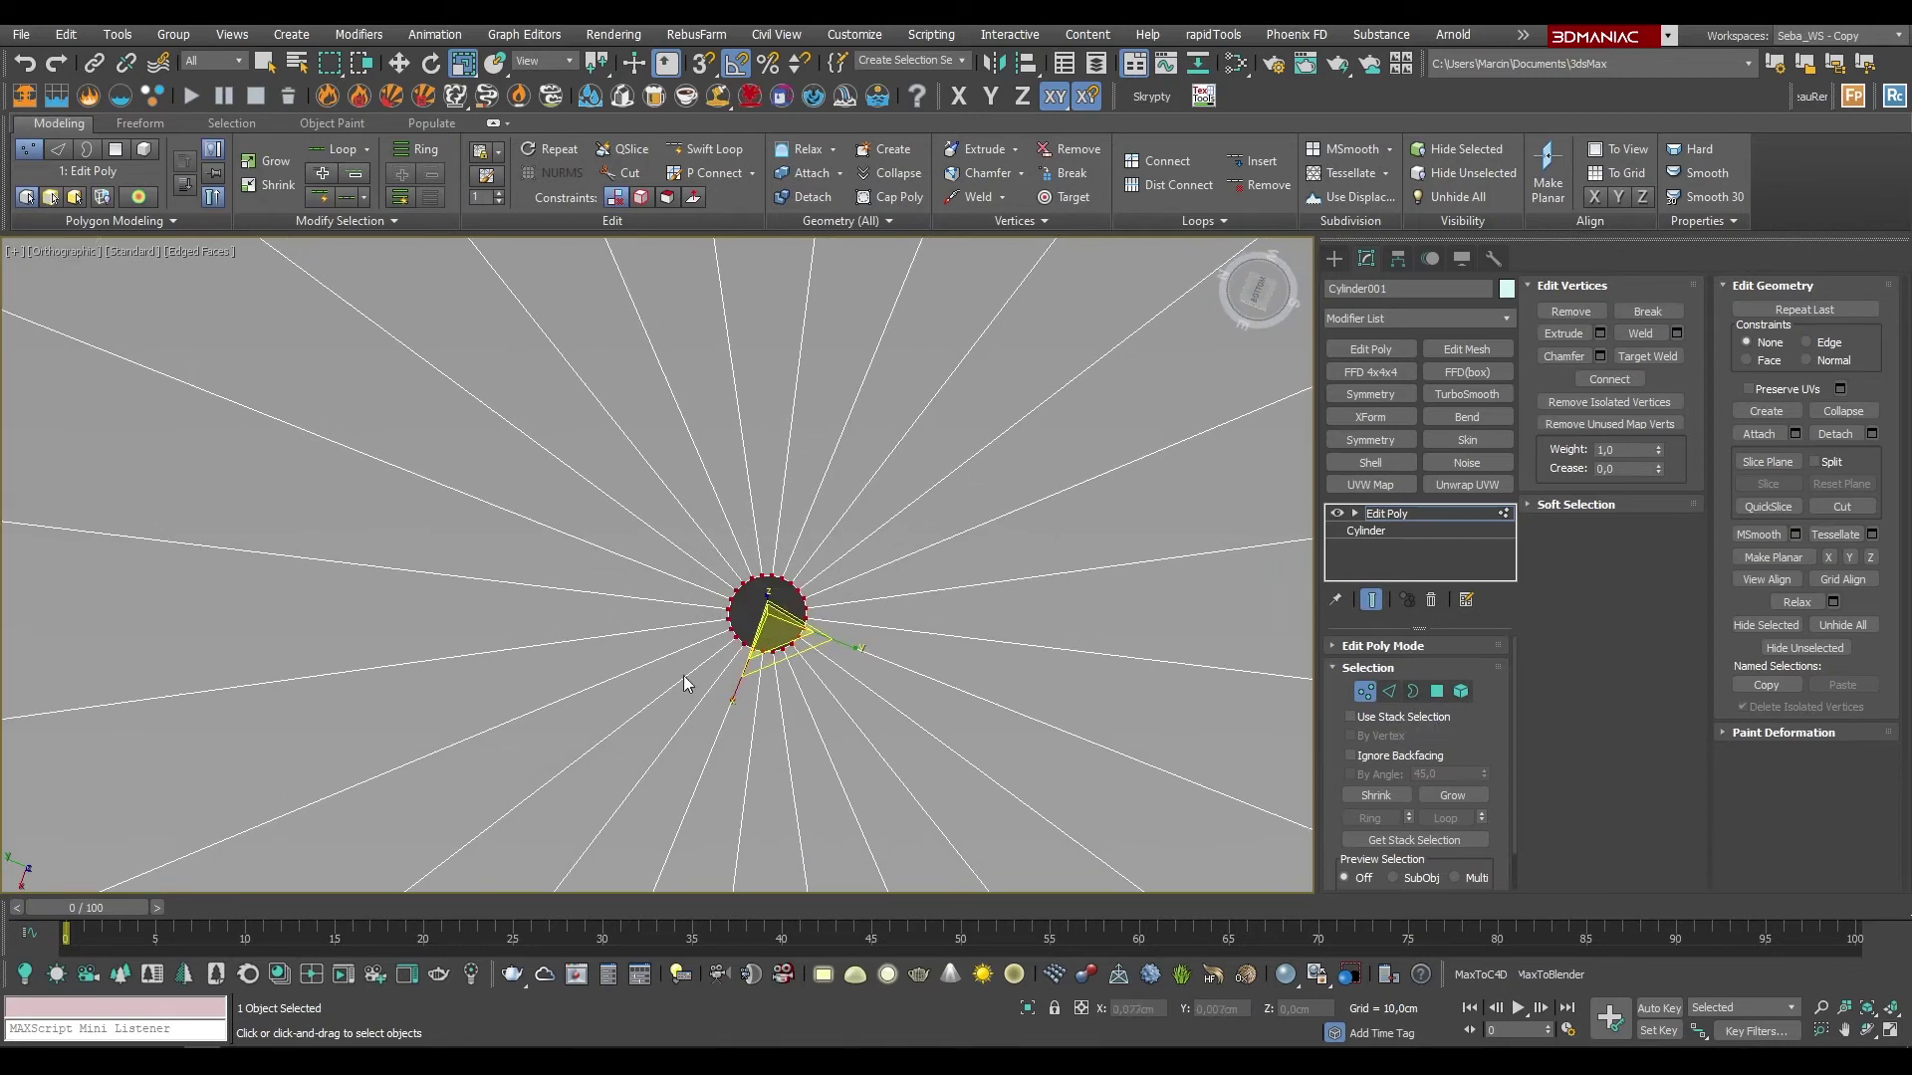
Step: Weld the centre vertices with a 0.106 cm threshold
{"action": "left_click", "coordinate": [1677, 331]}
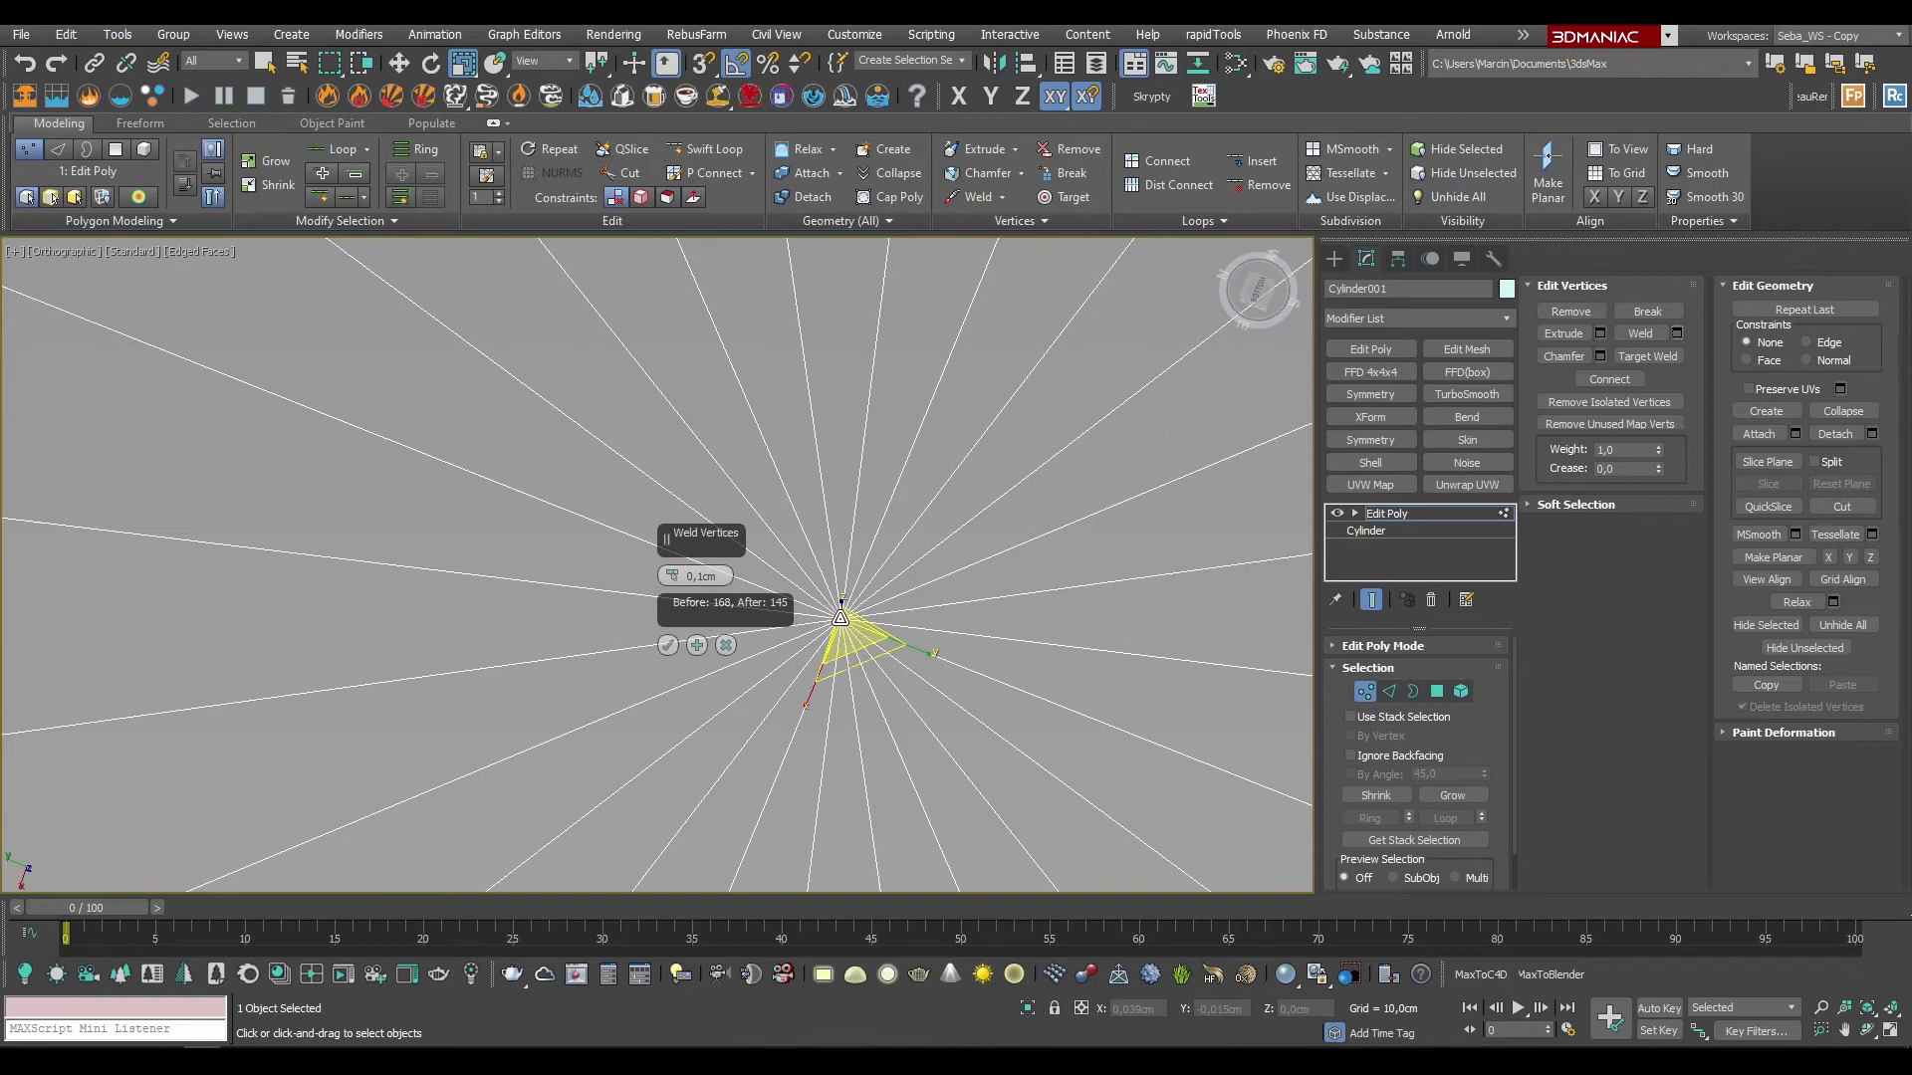
{"action": "mouse_move", "coordinate": [696, 575]}
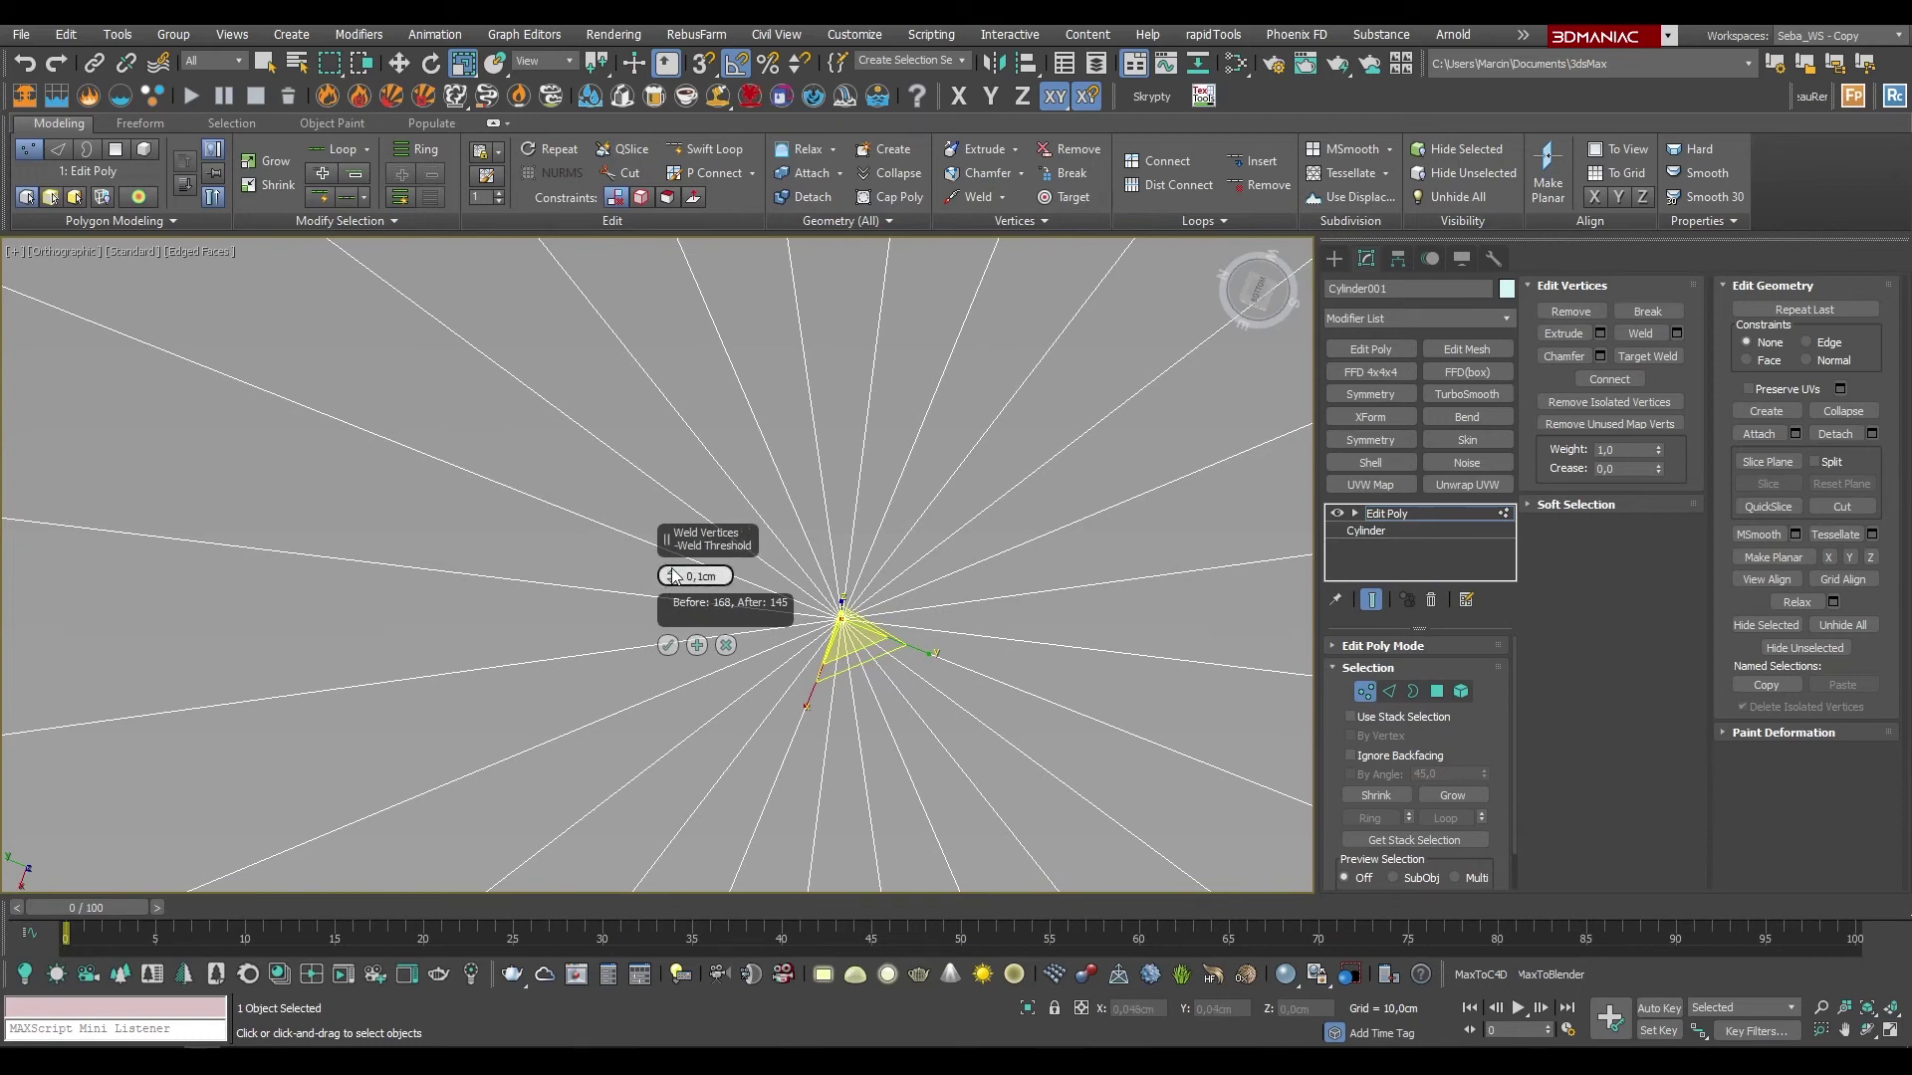
{"action": "left_click_drag", "start_coordinate": [672, 576], "coordinate": [666, 602]}
{"action": "left_click_drag", "start_coordinate": [667, 647], "coordinate": [663, 546]}
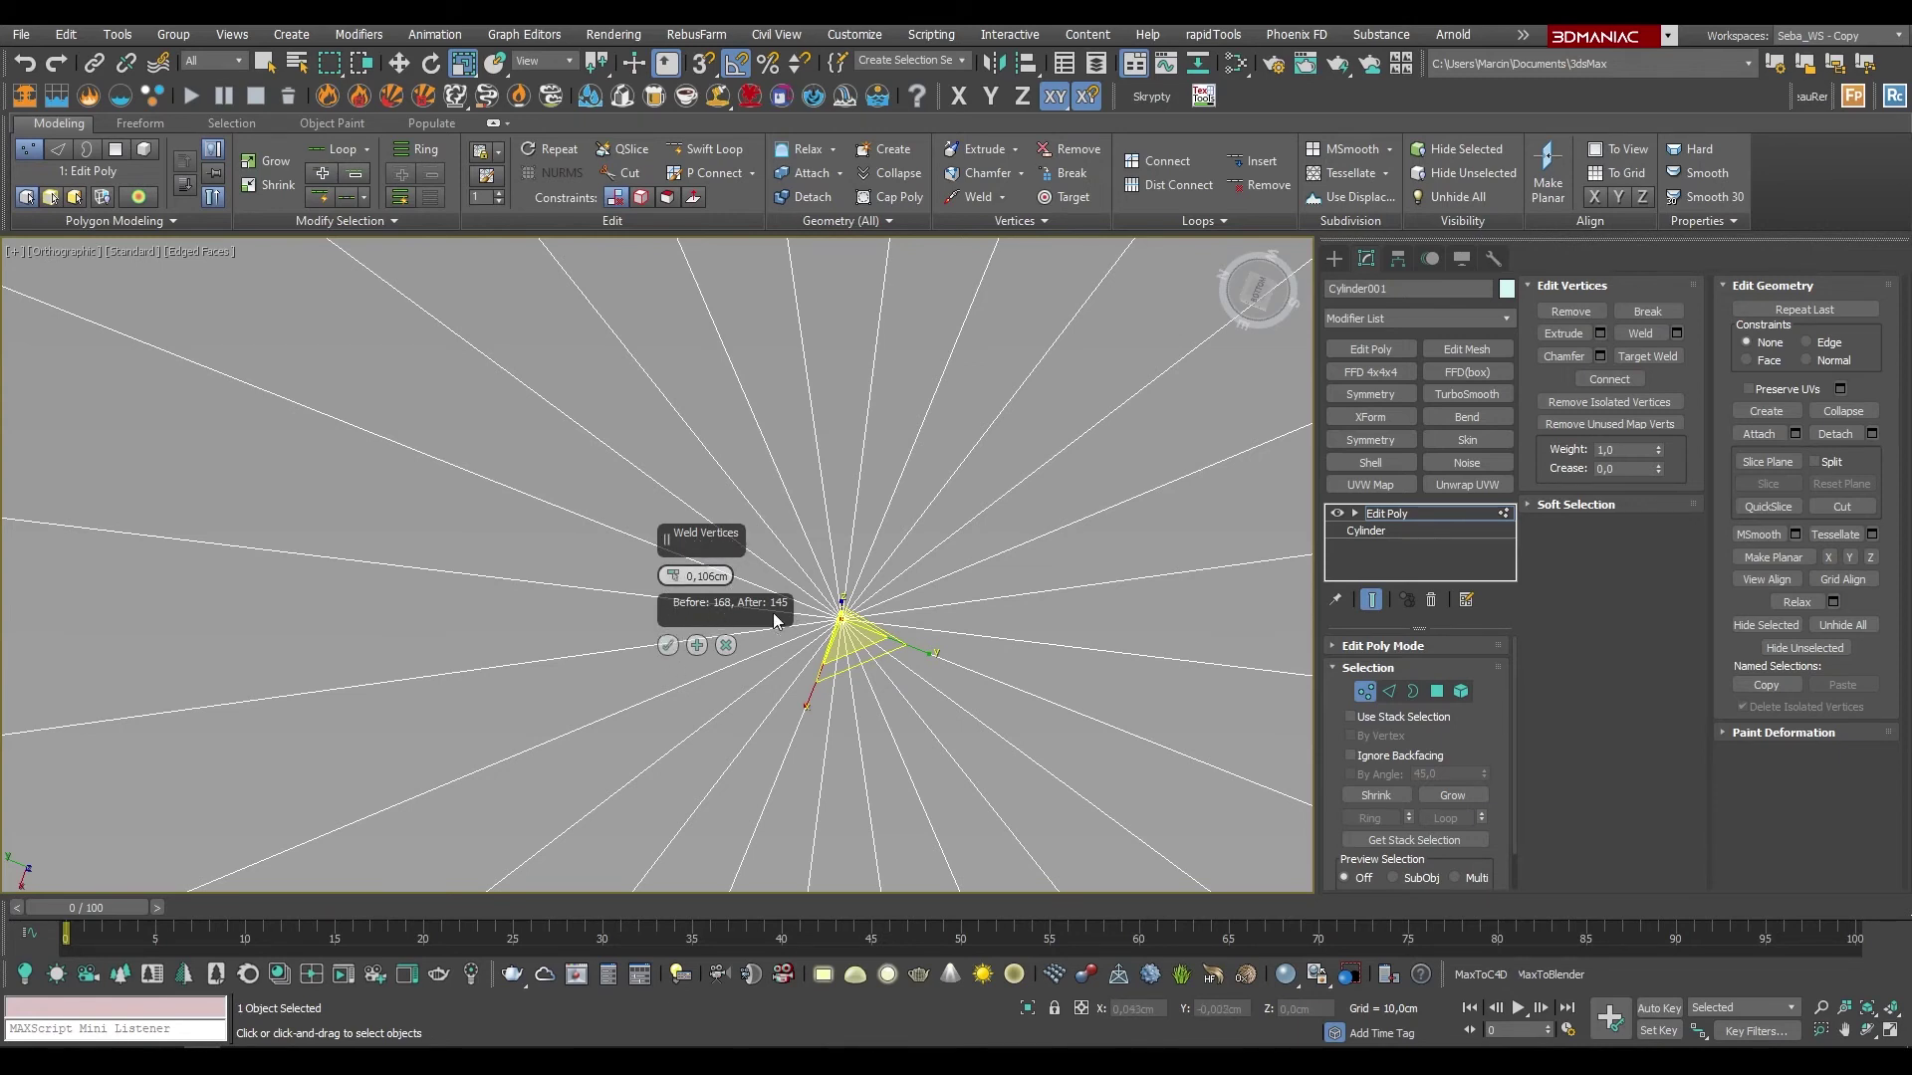
Step: Confirm the weld and frame the whole mug face-on over the photo in Front view
{"action": "left_click", "coordinate": [668, 645]}
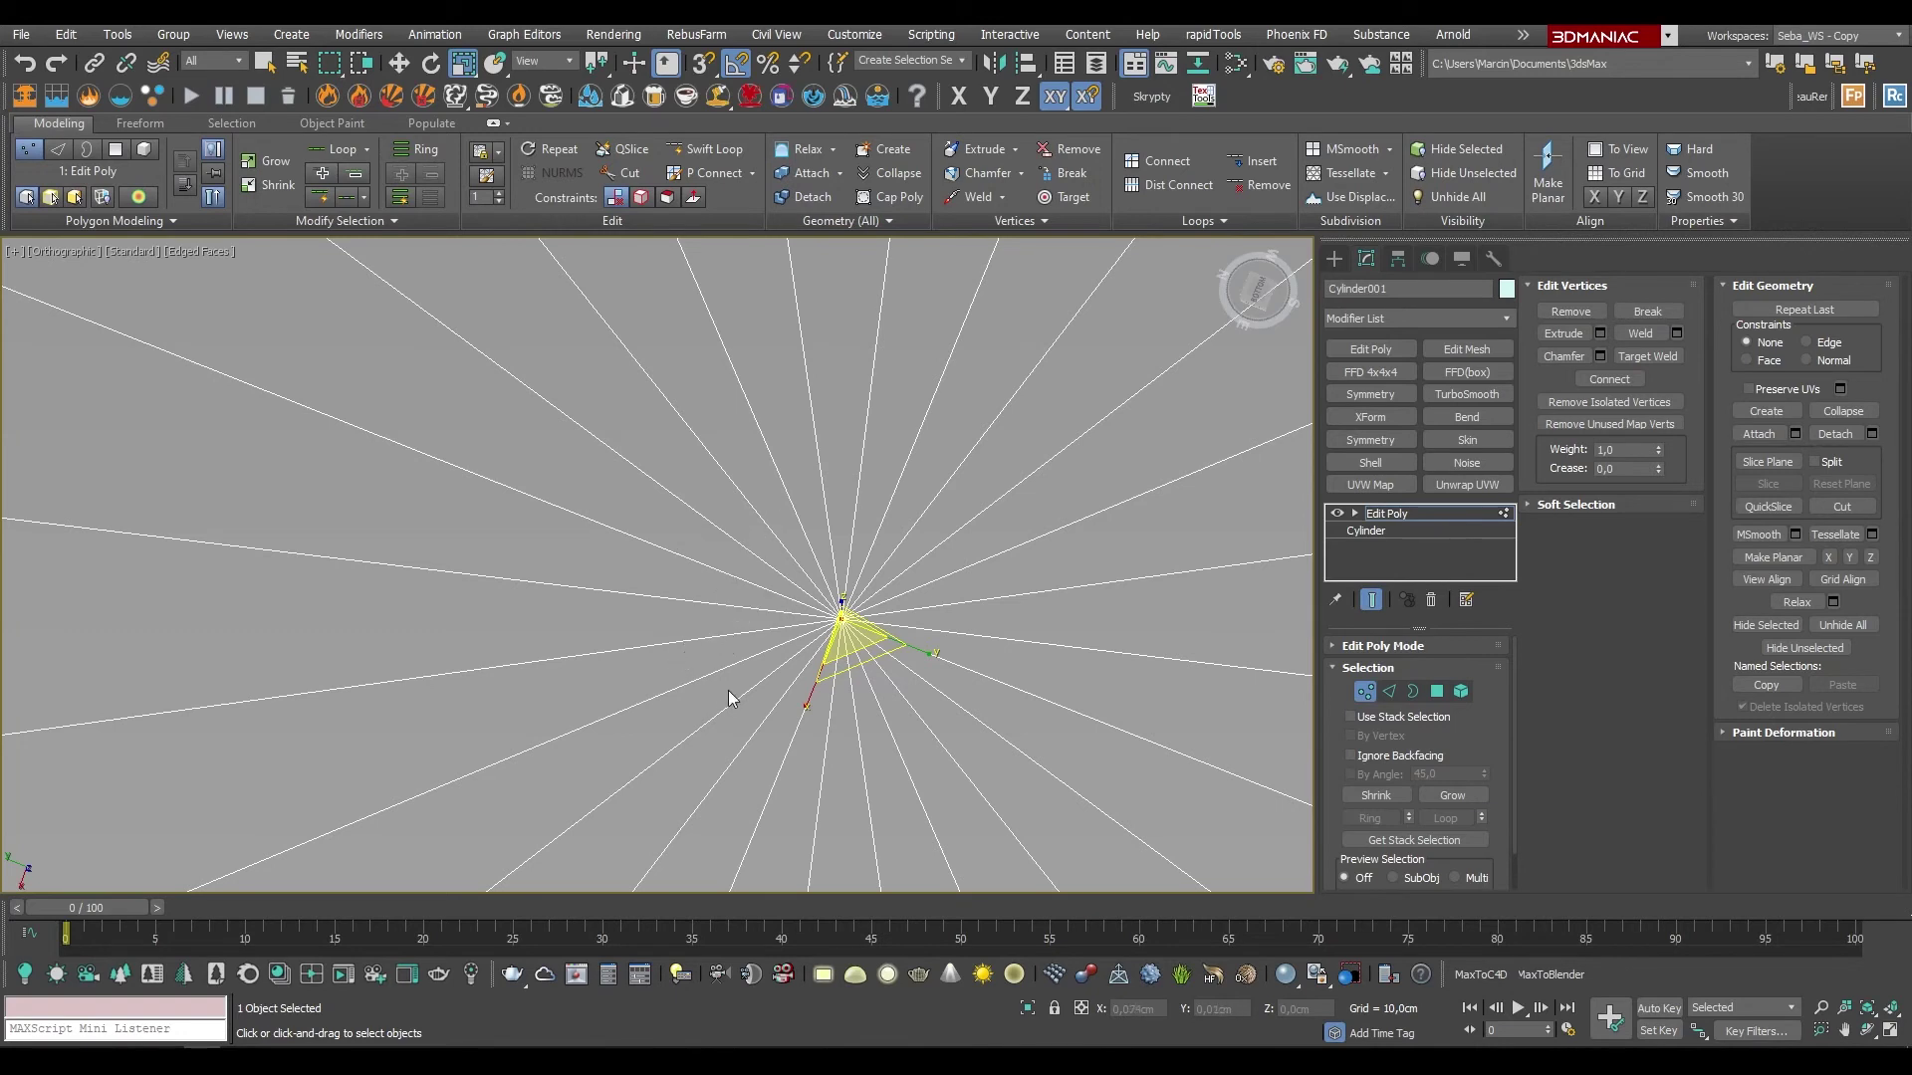
{"action": "scroll", "coordinate": [756, 621], "scroll_direction": "down", "scroll_amount": 3}
{"action": "scroll", "coordinate": [756, 621], "scroll_direction": "down", "scroll_amount": 5}
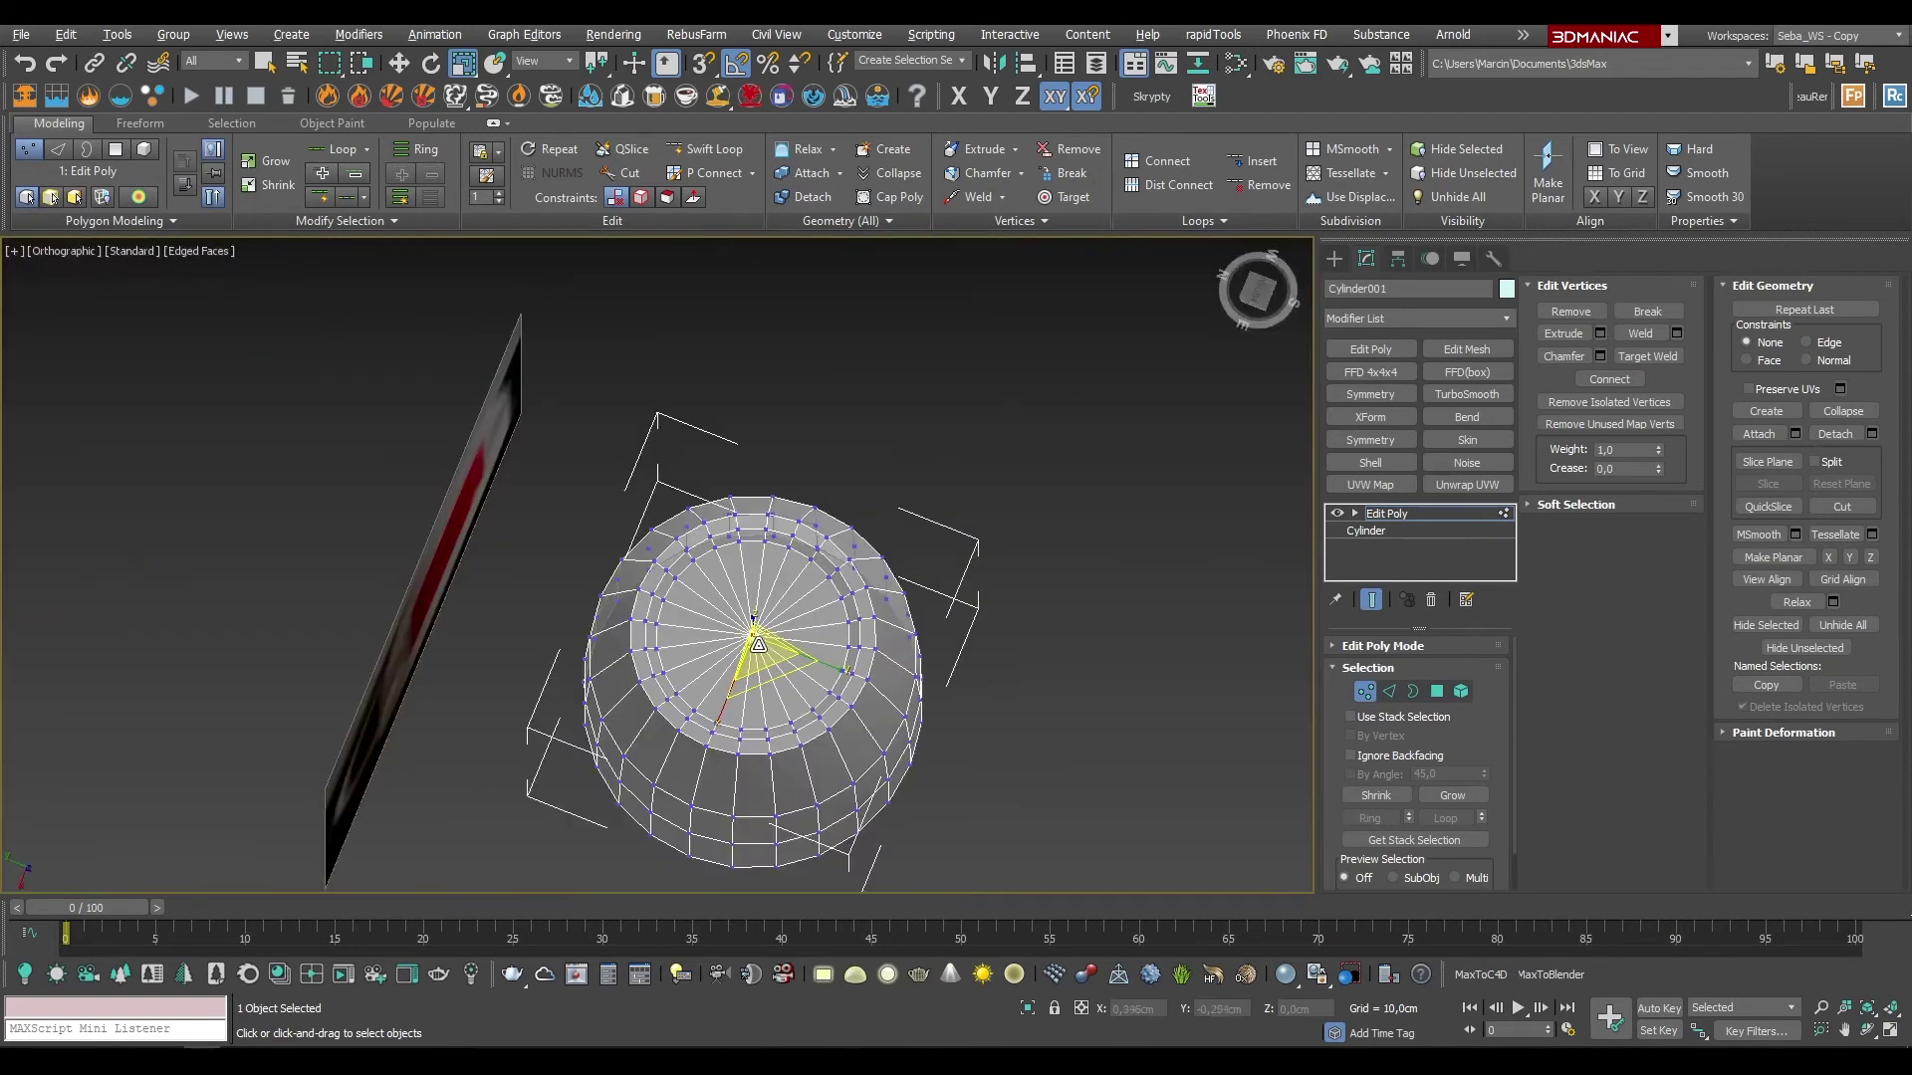
{"action": "middle_click_drag", "start_coordinate": [760, 705], "coordinate": [734, 833], "text": "alt"}
{"action": "key", "text": "f"}
{"action": "scroll", "coordinate": [695, 603], "scroll_direction": "up", "scroll_amount": 2}
{"action": "scroll", "coordinate": [694, 603], "scroll_direction": "up", "scroll_amount": 1}
{"action": "scroll", "coordinate": [735, 398], "scroll_direction": "up", "scroll_amount": 2}
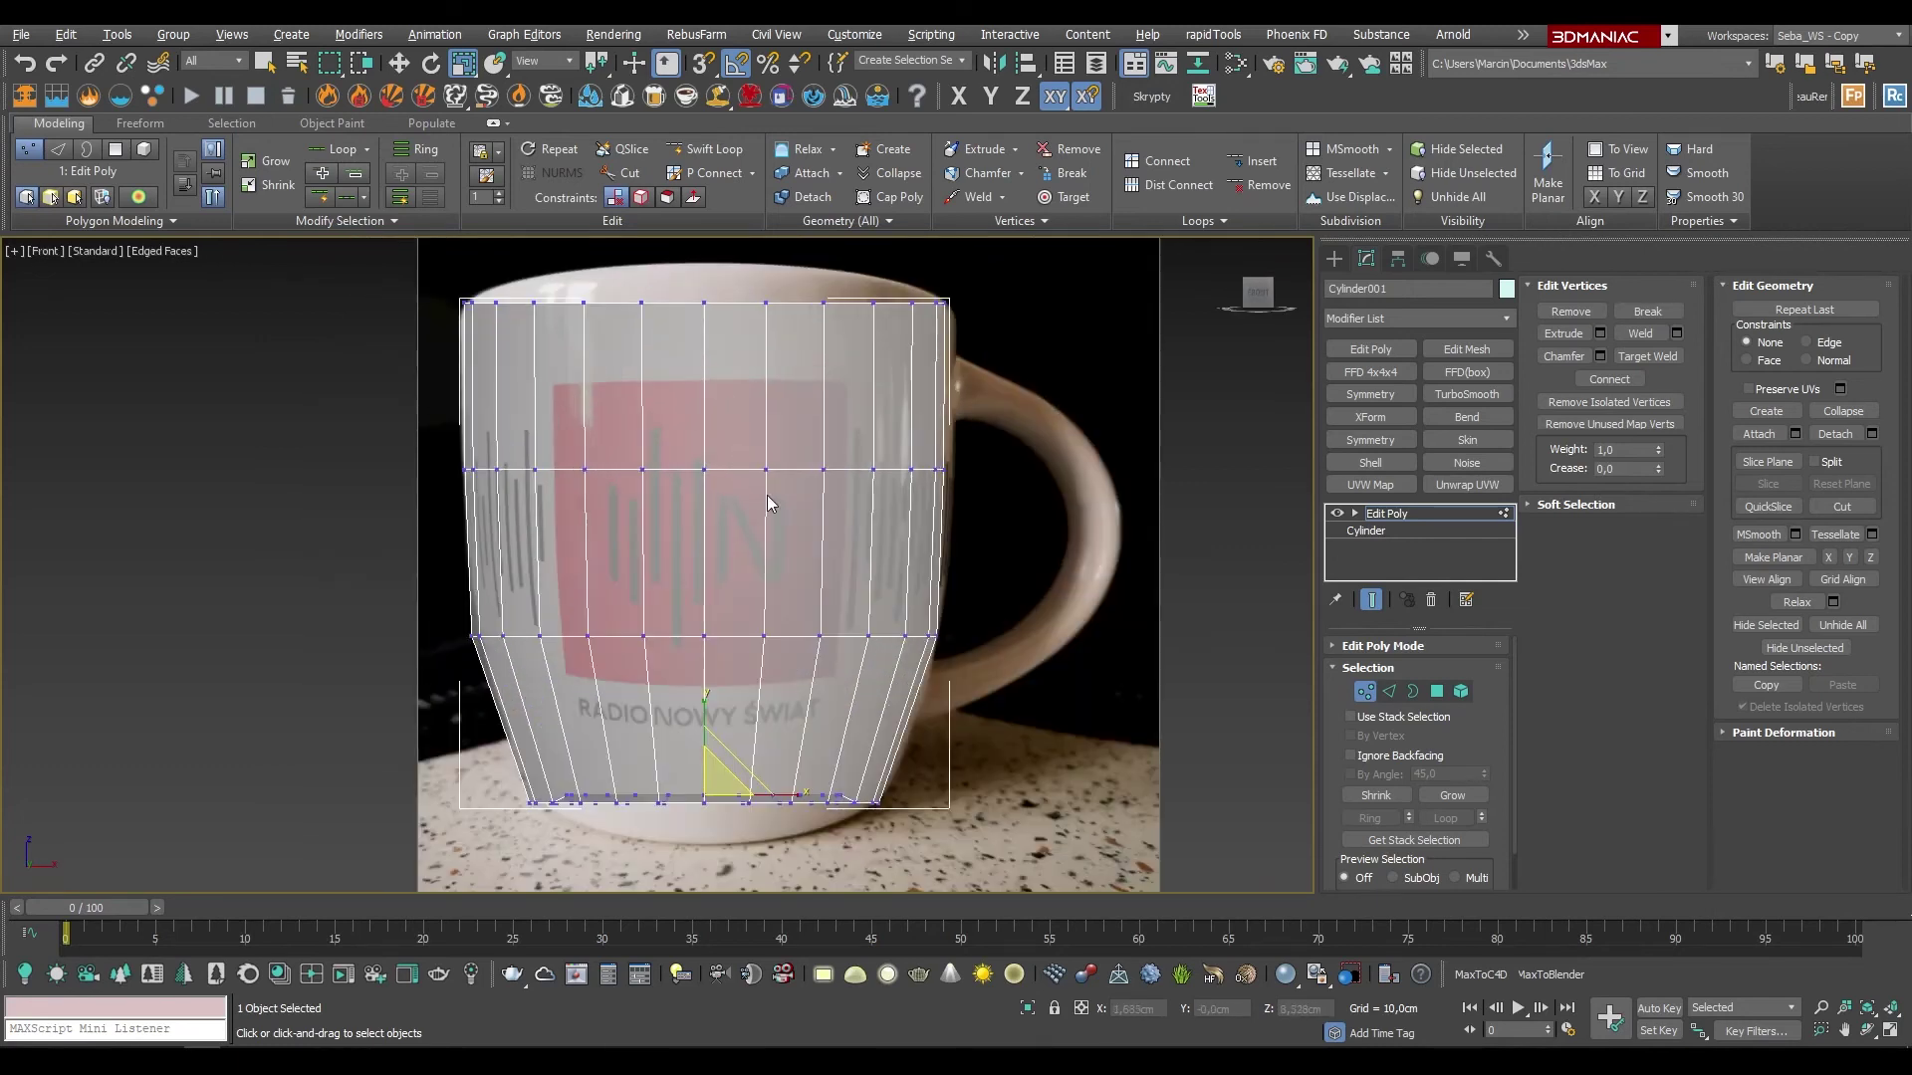
{"action": "scroll", "coordinate": [759, 513], "scroll_direction": "down", "scroll_amount": 2}
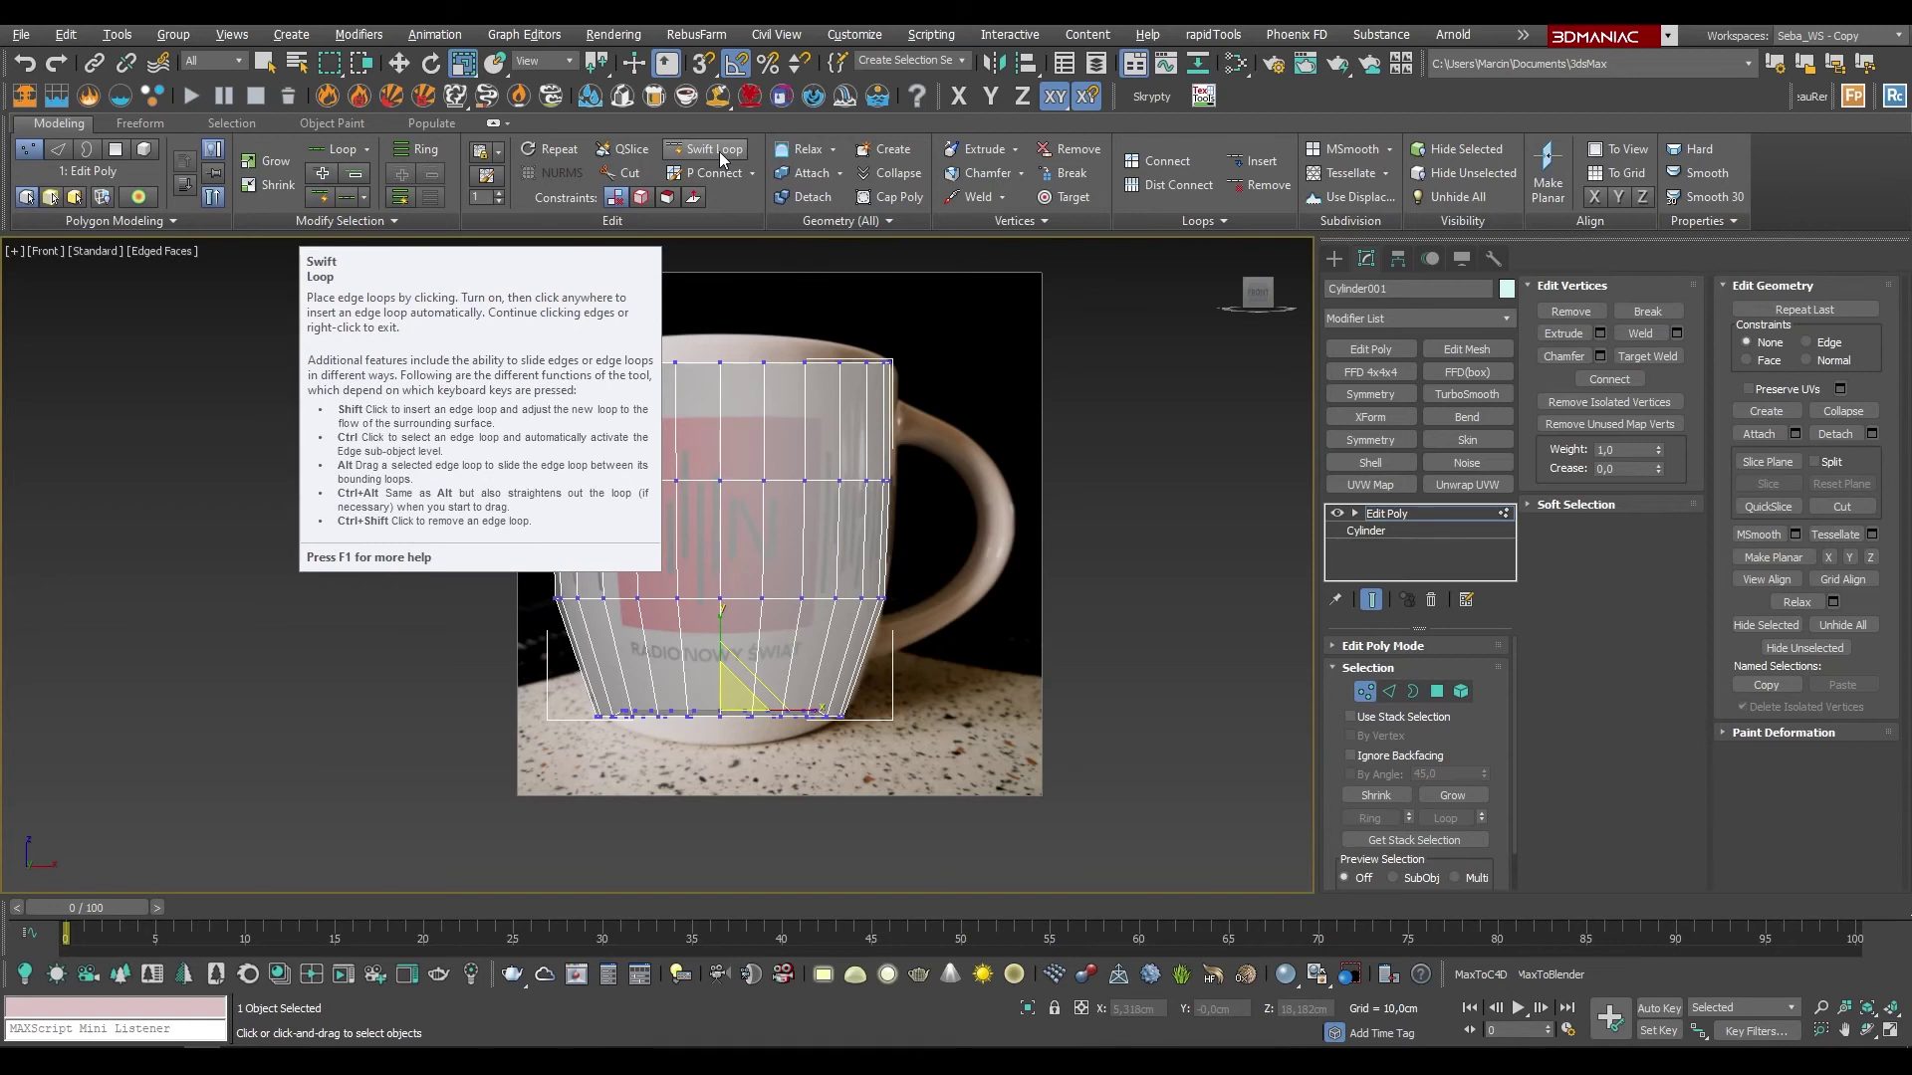
Step: Swift Loop a horizontal edge loop across the mug body and another near its base
{"action": "left_click", "coordinate": [719, 151]}
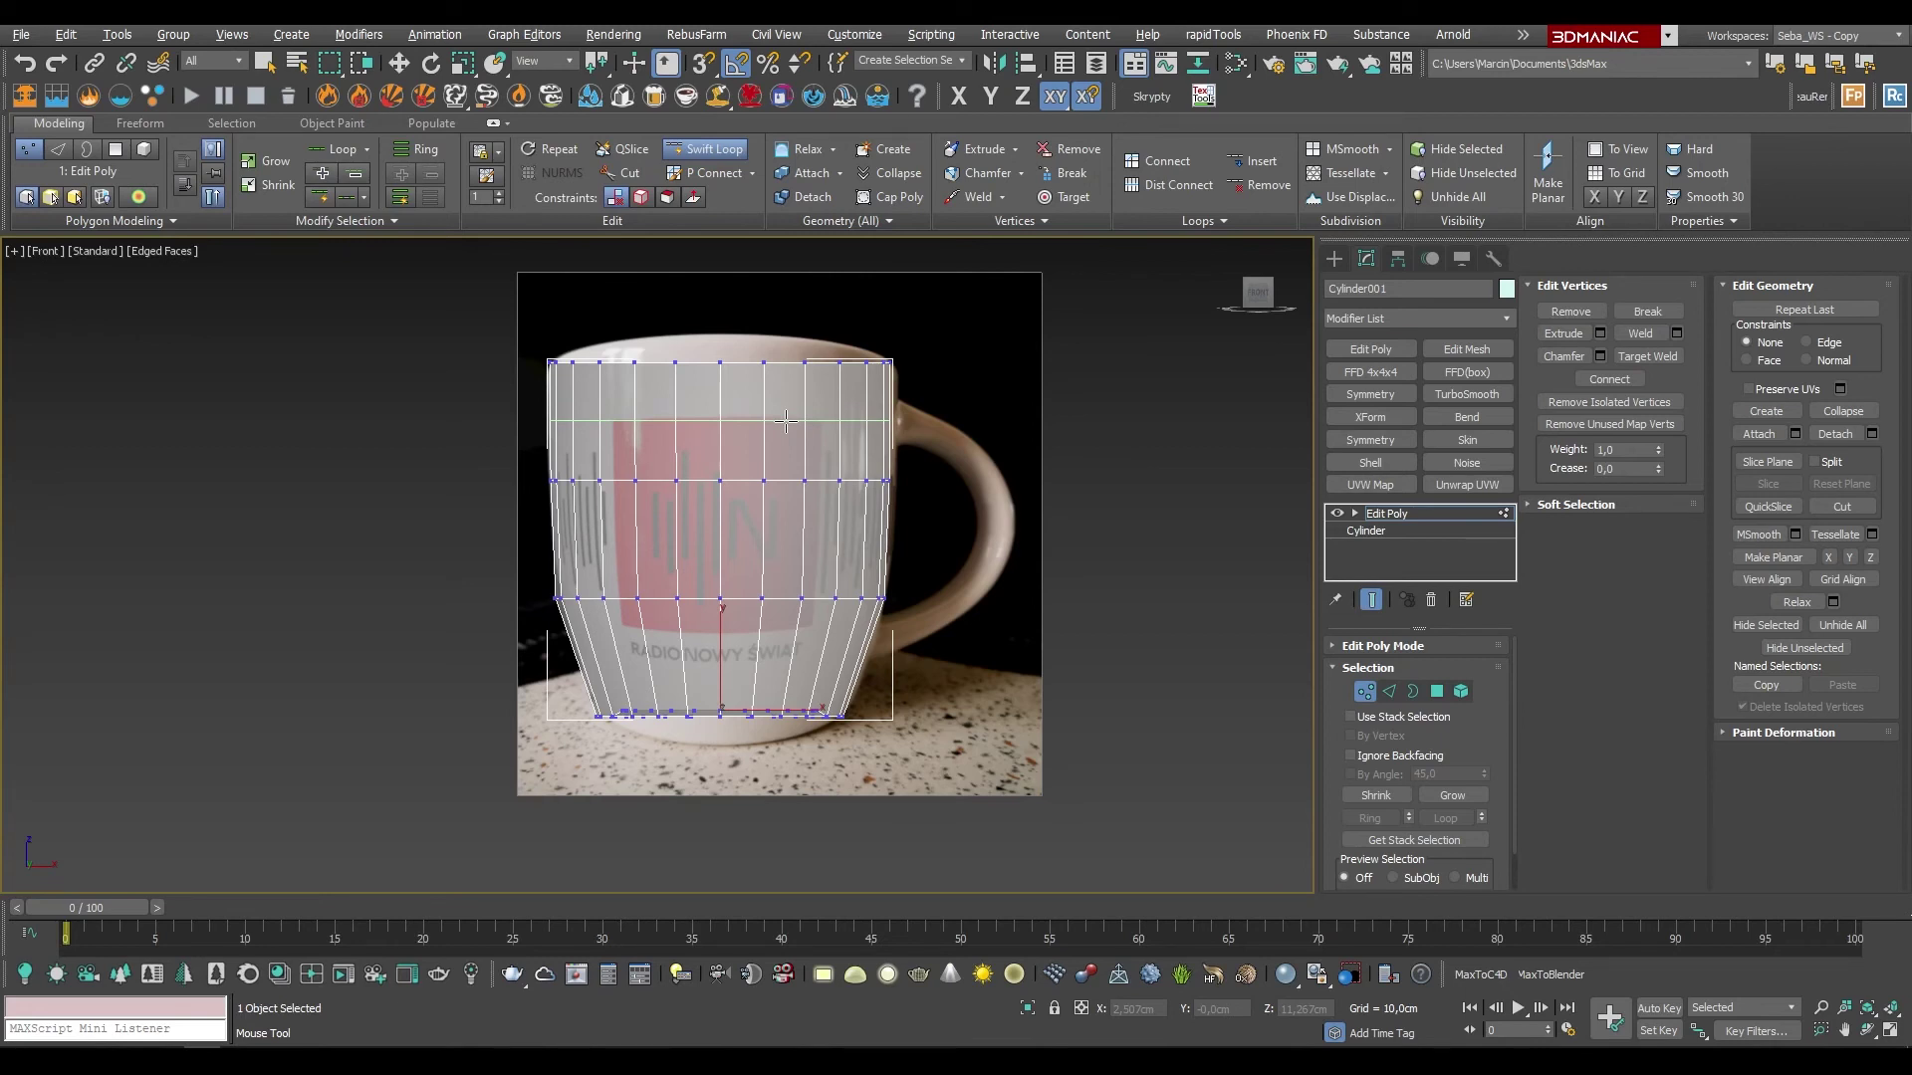
{"action": "left_click", "coordinate": [786, 421]}
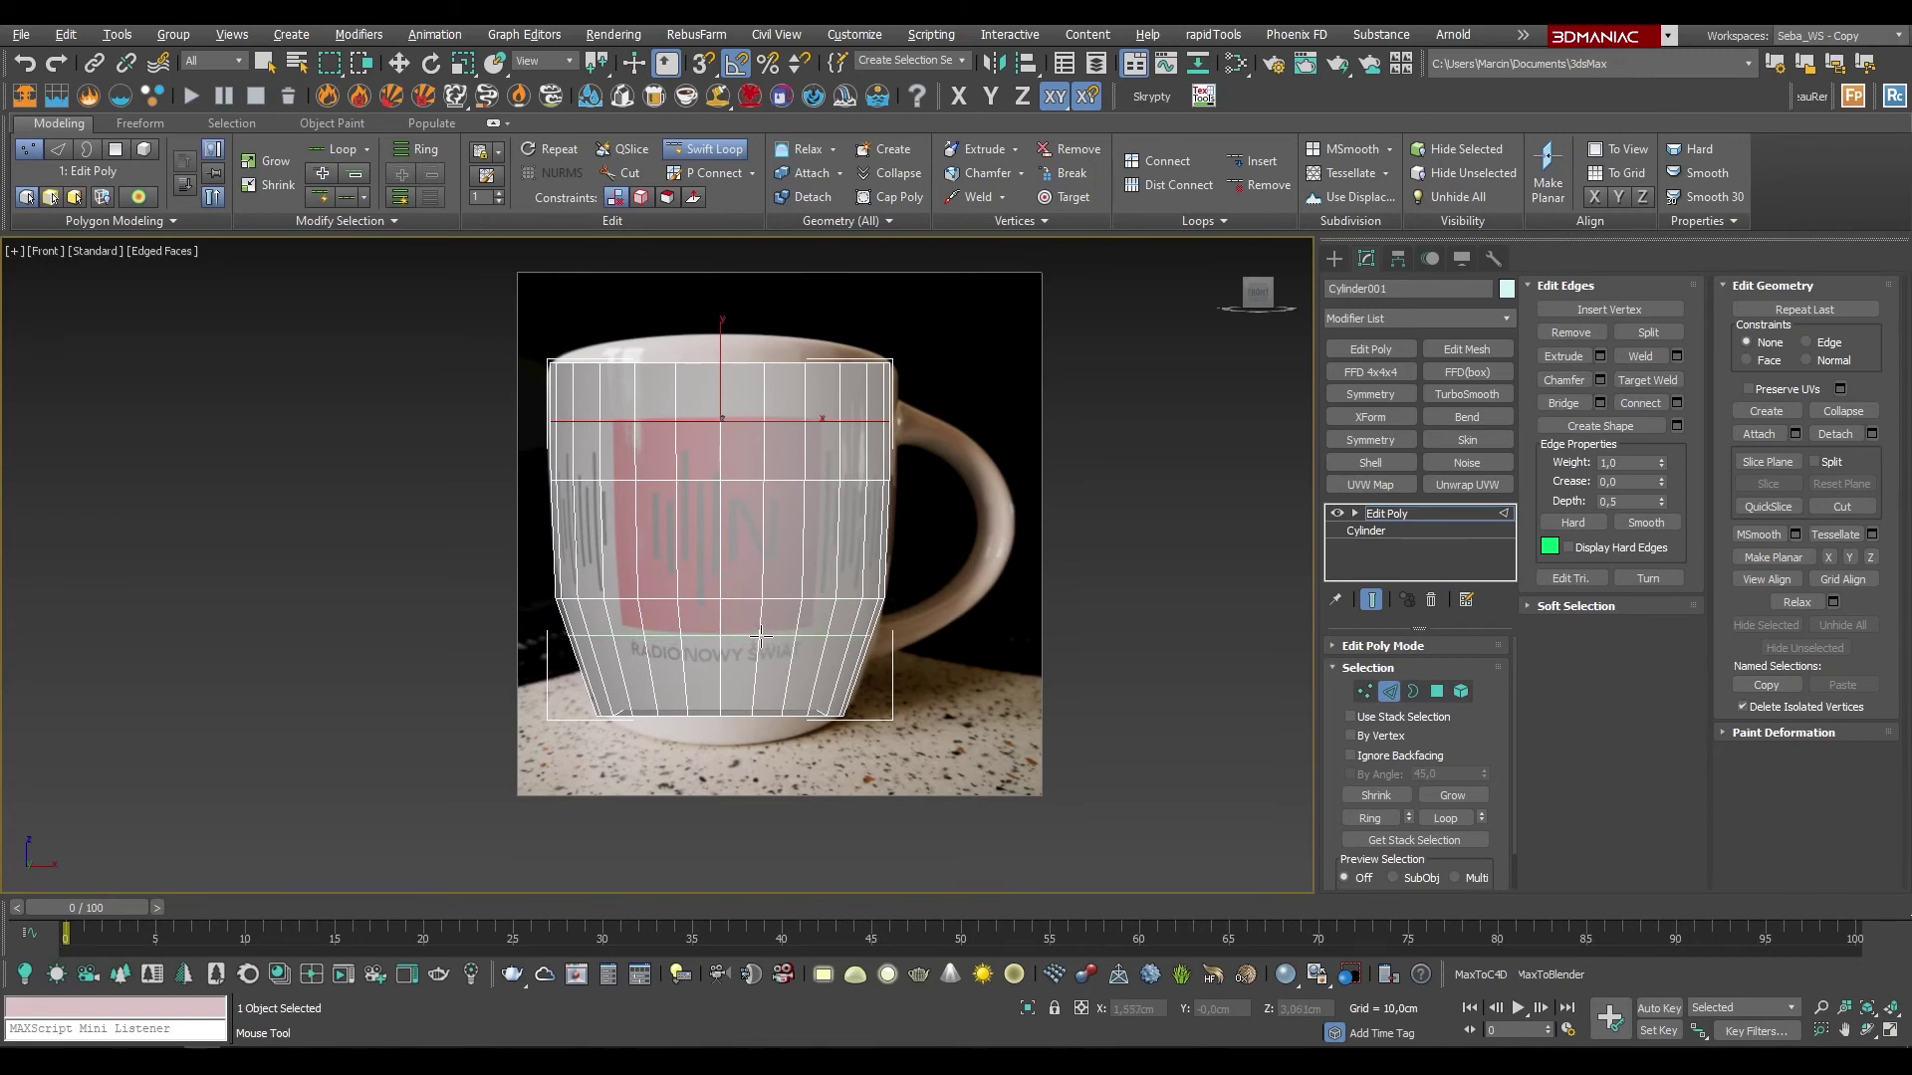
{"action": "left_click", "coordinate": [760, 636]}
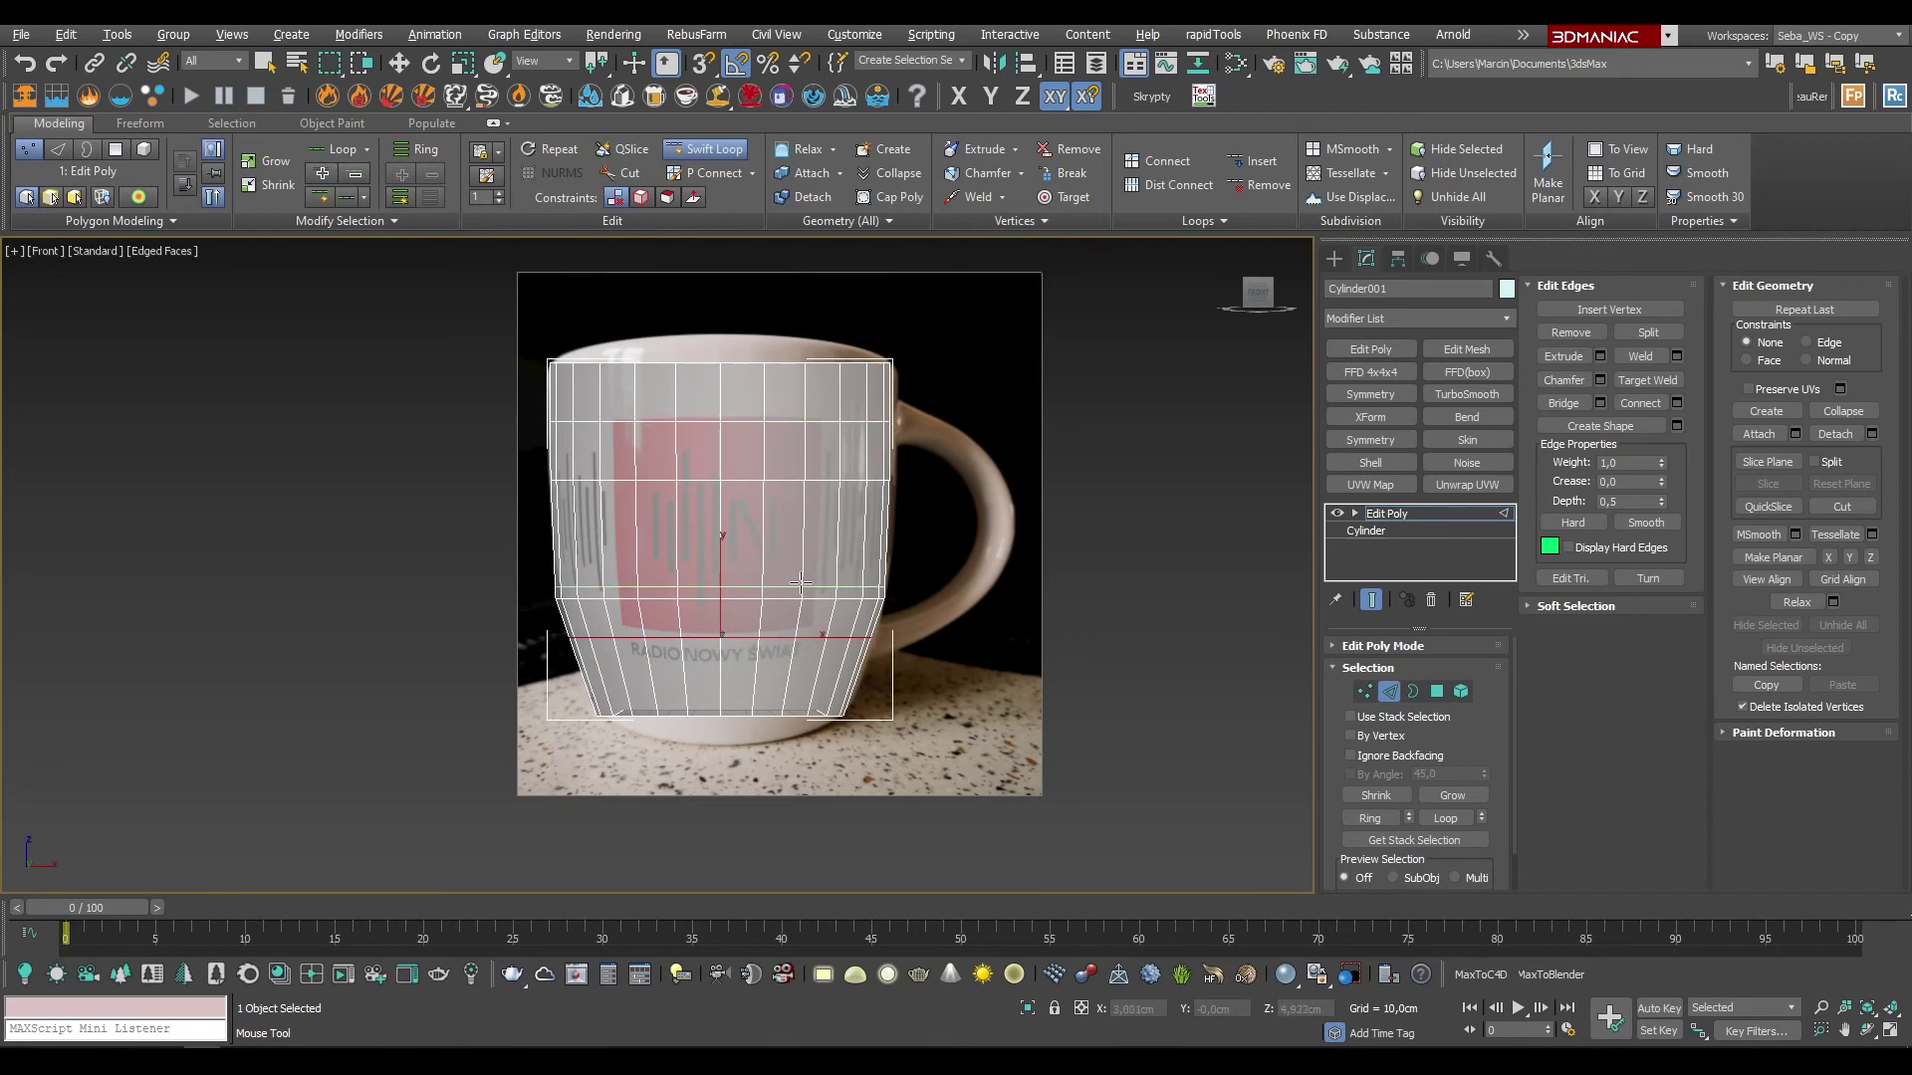
{"action": "key", "text": "w"}
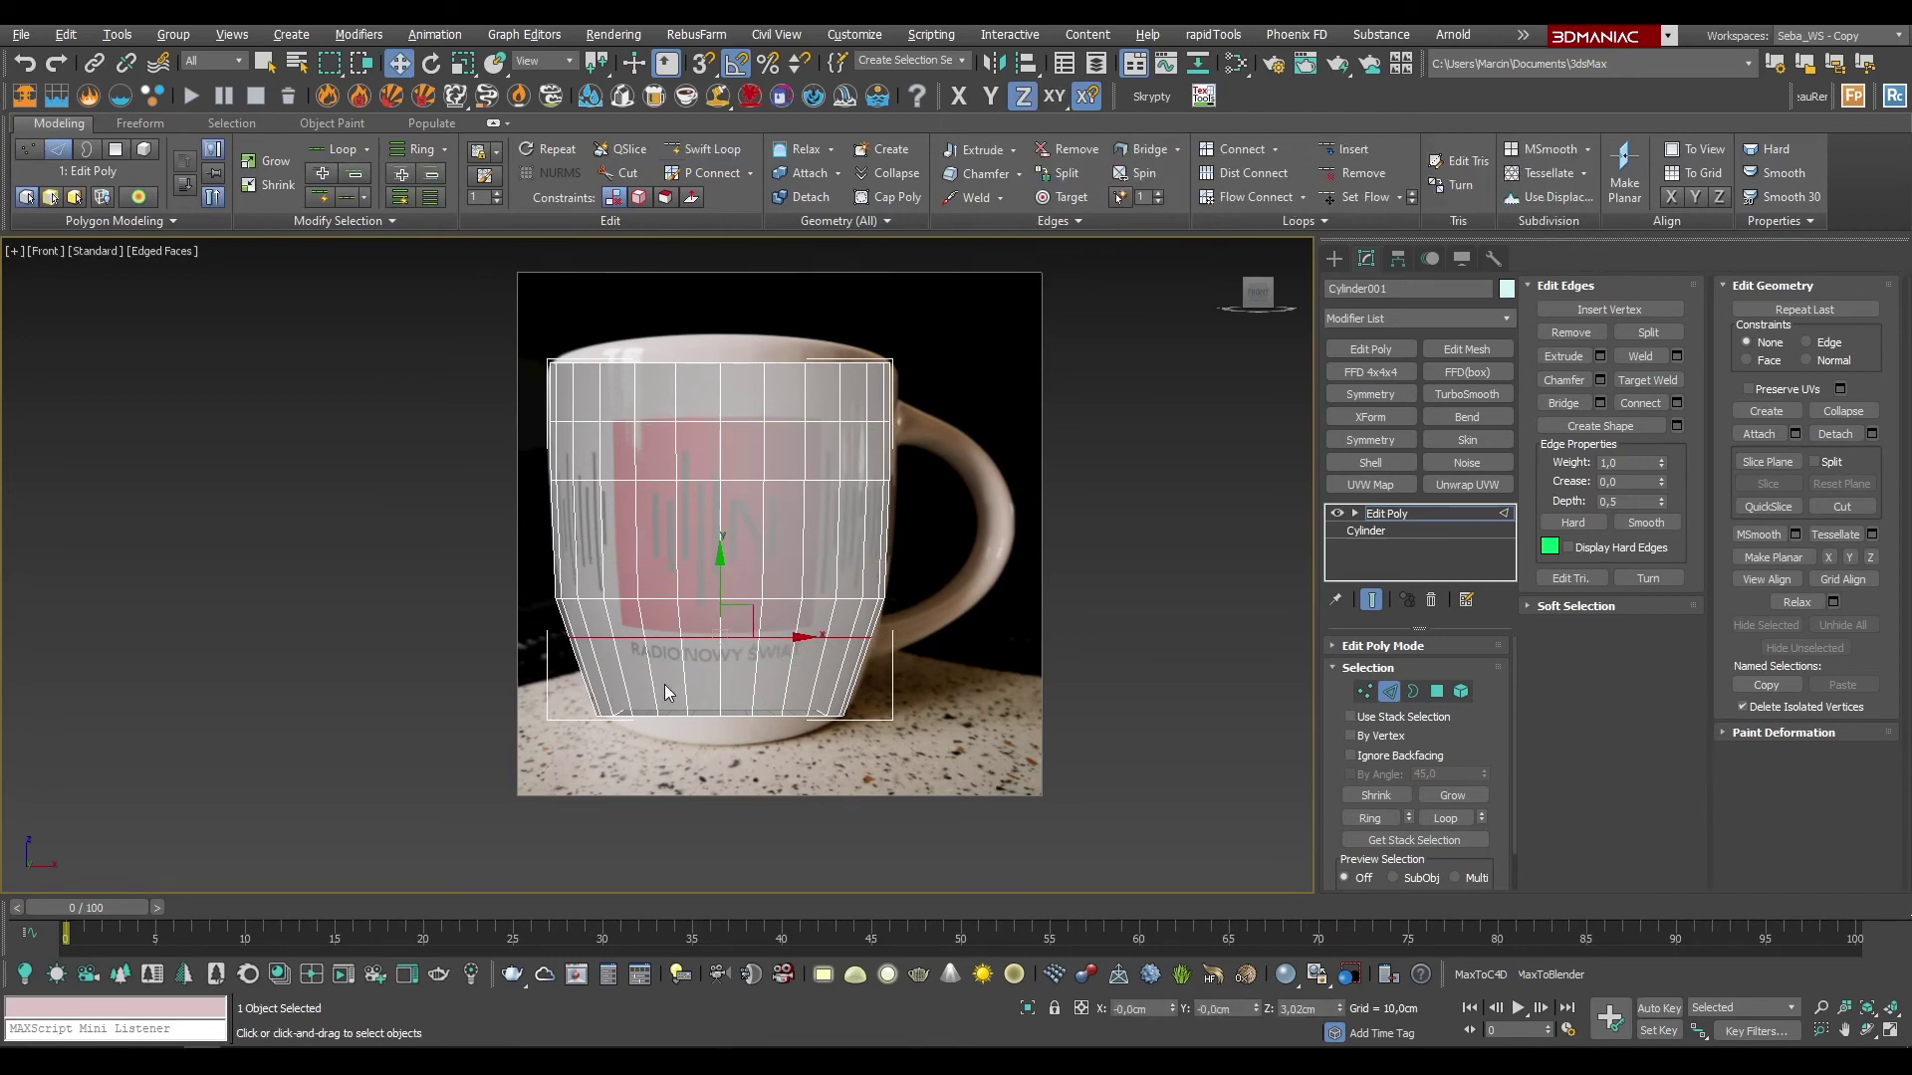
Step: Scale the lower edge loop up to about 102% so the base bulges outward
{"action": "scroll", "coordinate": [666, 691], "scroll_direction": "up", "scroll_amount": 3}
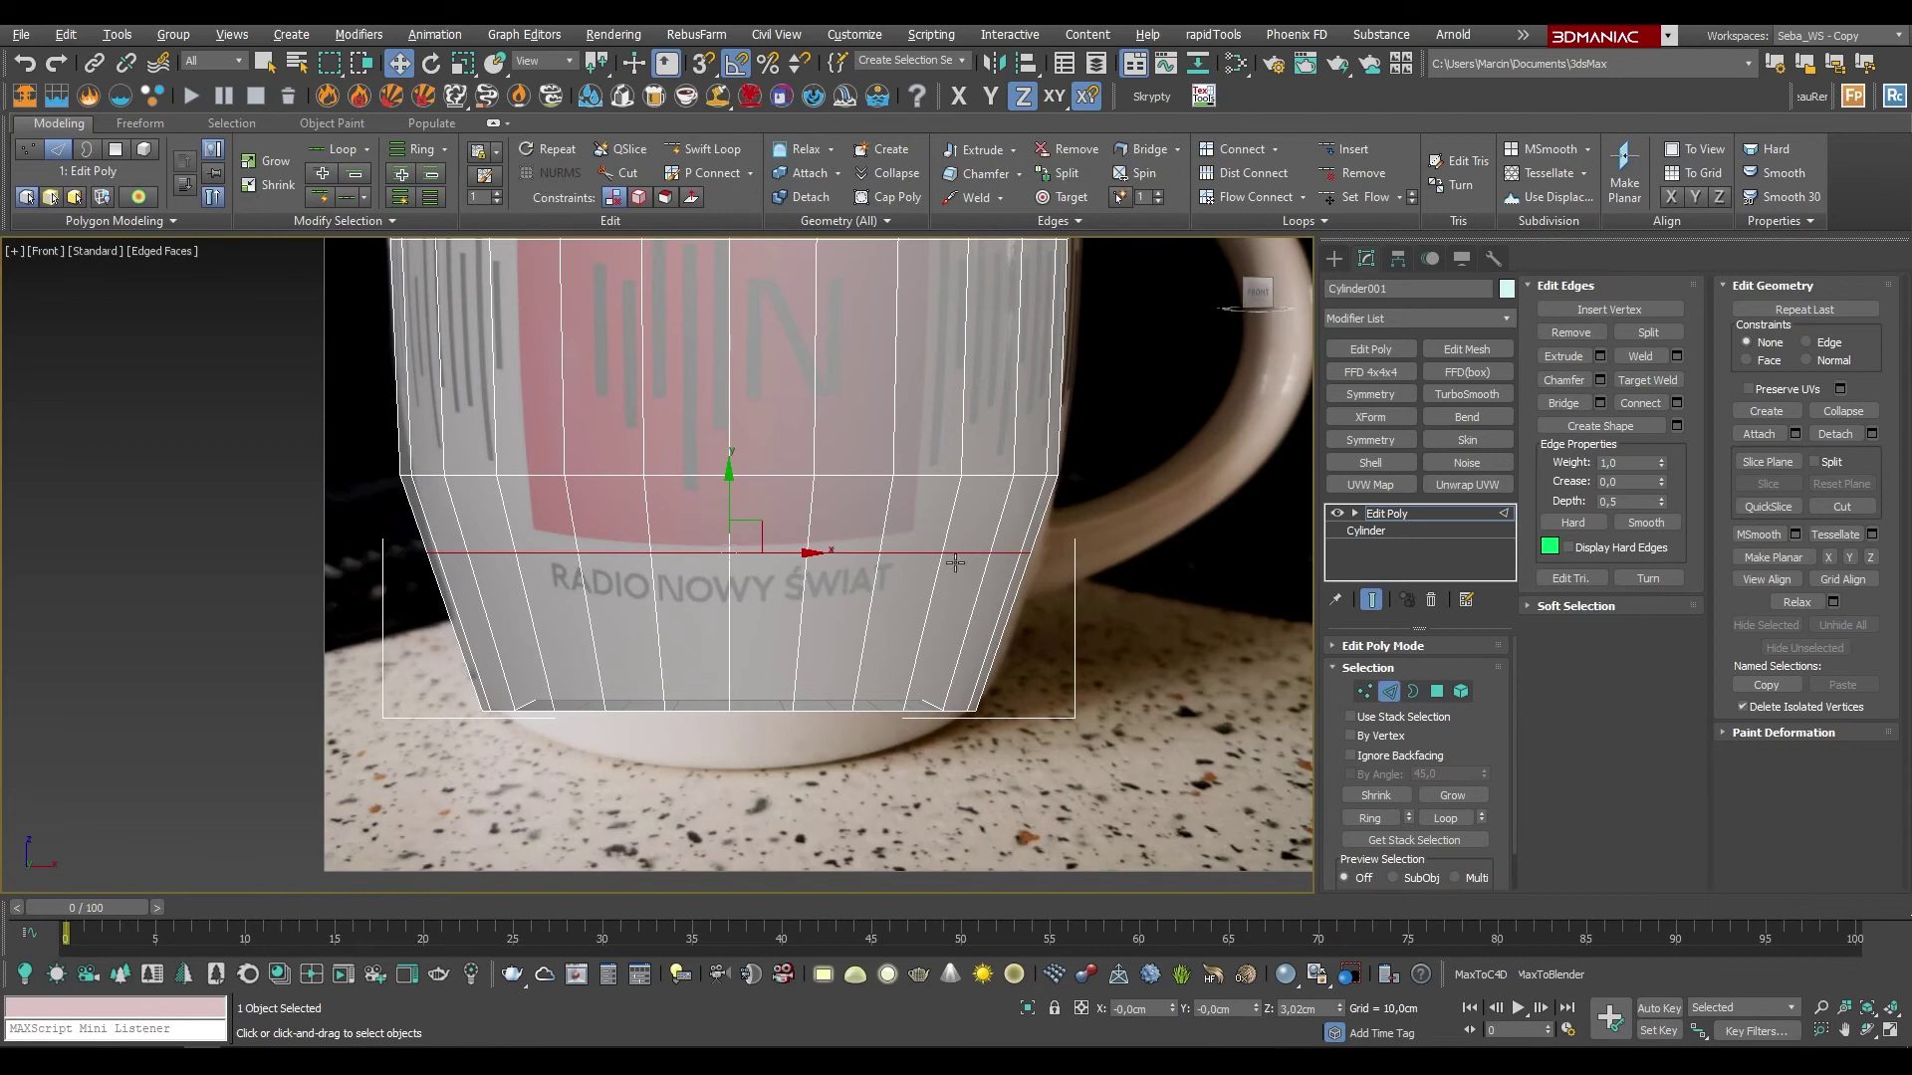
{"action": "key", "text": "e"}
{"action": "key", "text": "r"}
{"action": "left_click_drag", "start_coordinate": [744, 537], "coordinate": [746, 534]}
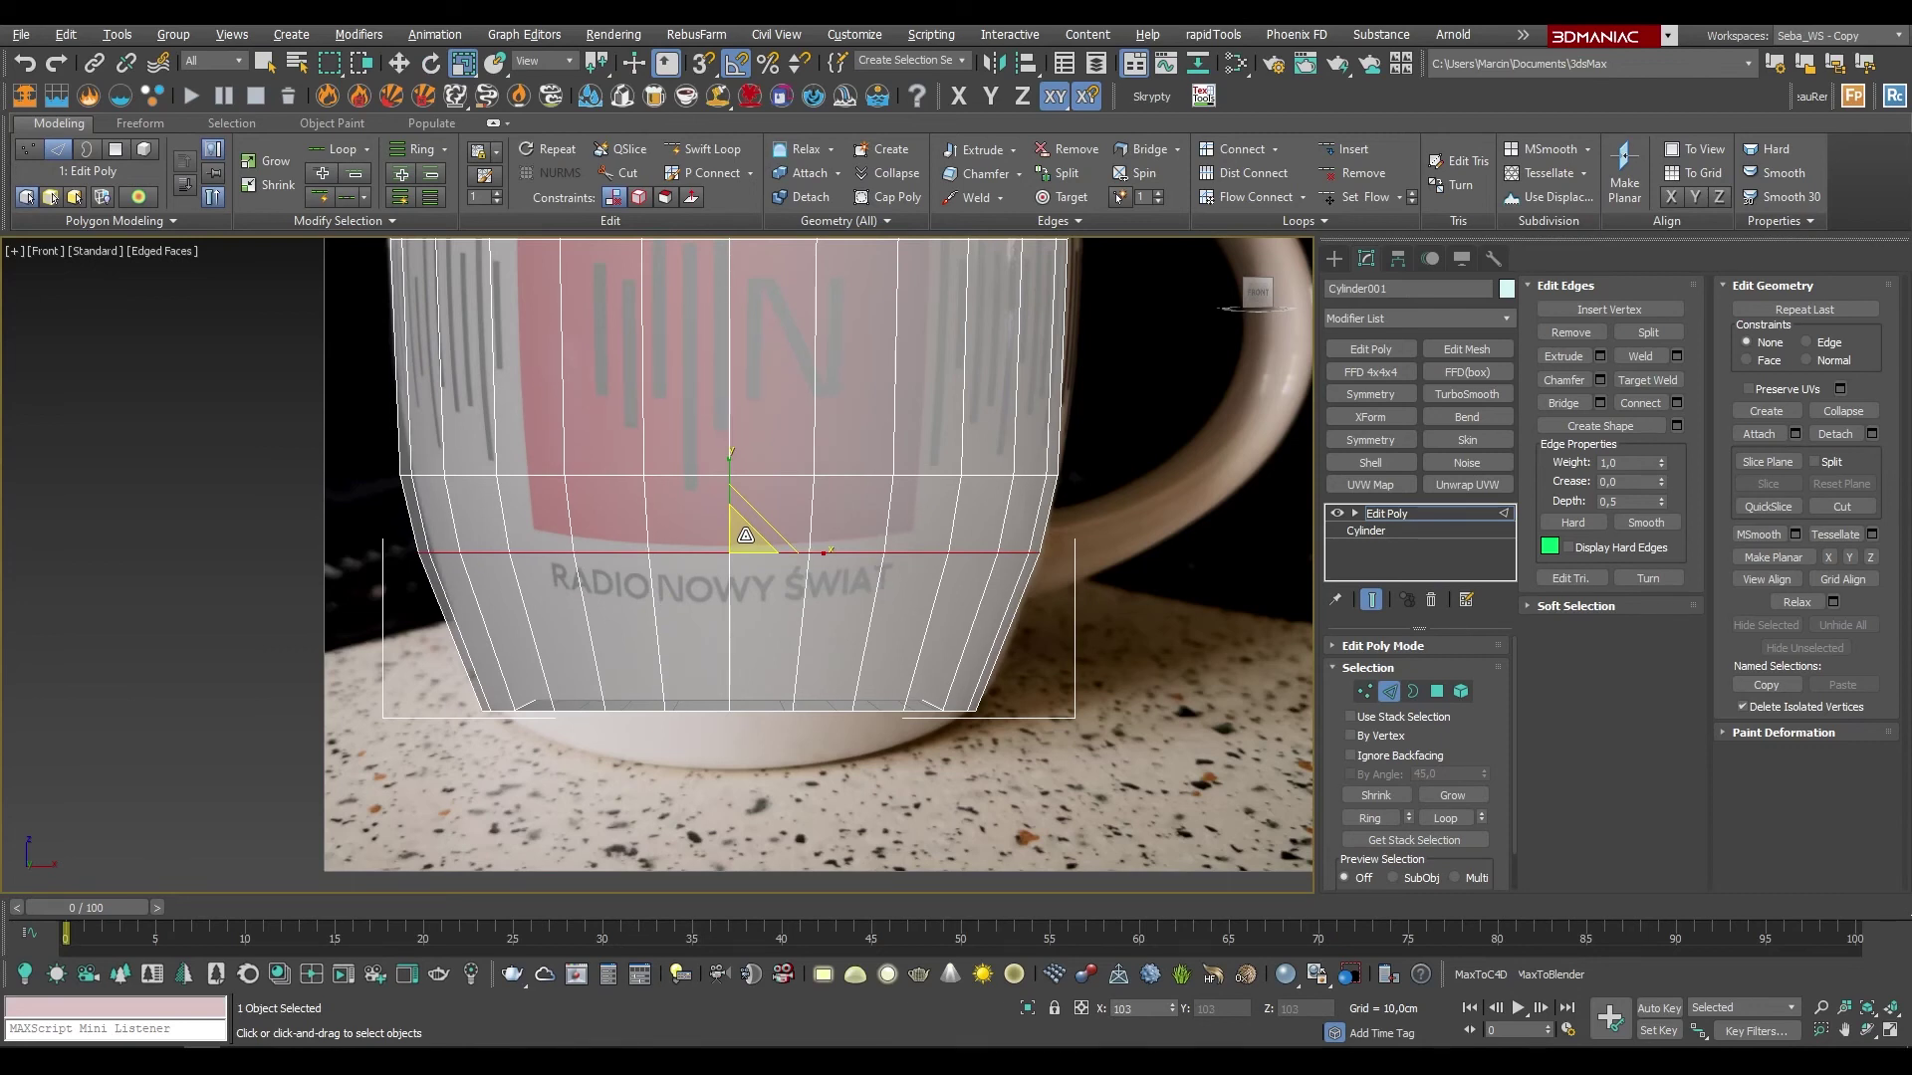
{"action": "scroll", "coordinate": [769, 396], "scroll_direction": "down", "scroll_amount": 2}
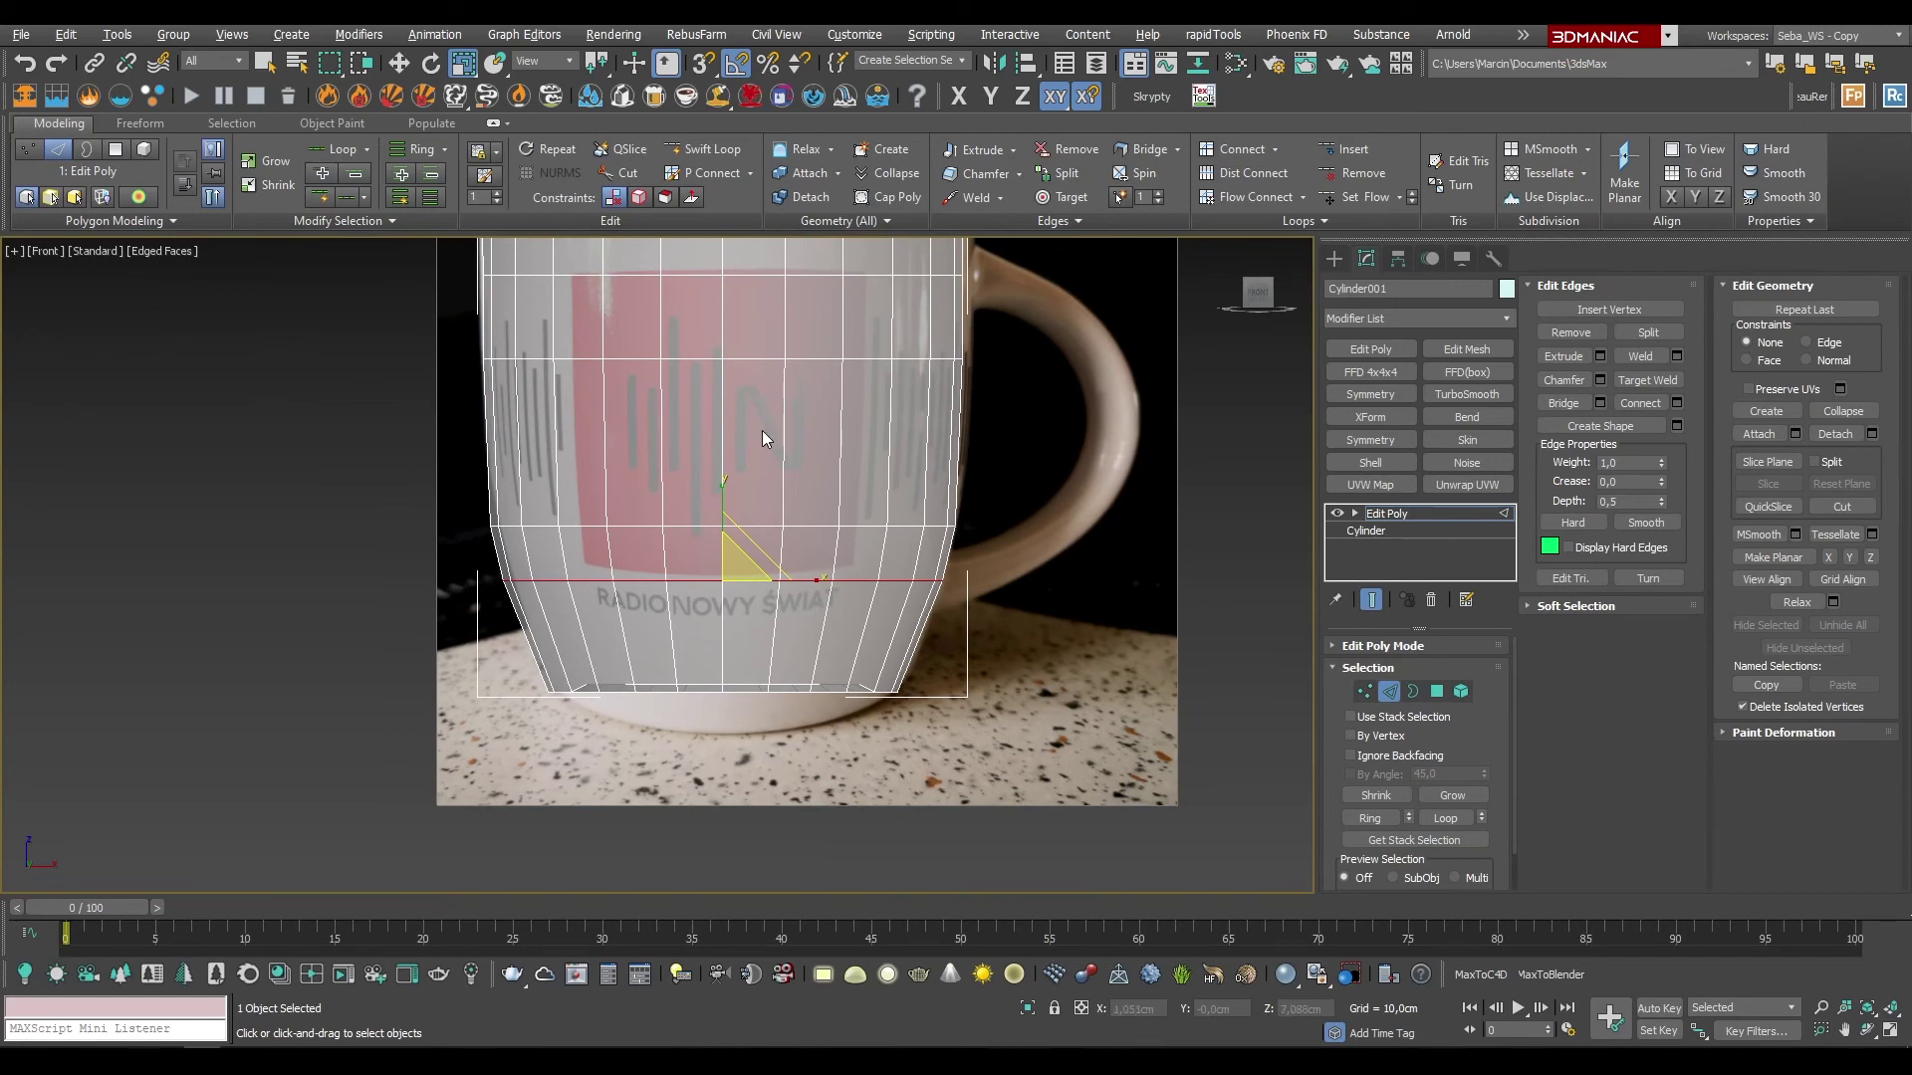
{"action": "left_click", "coordinate": [702, 149]}
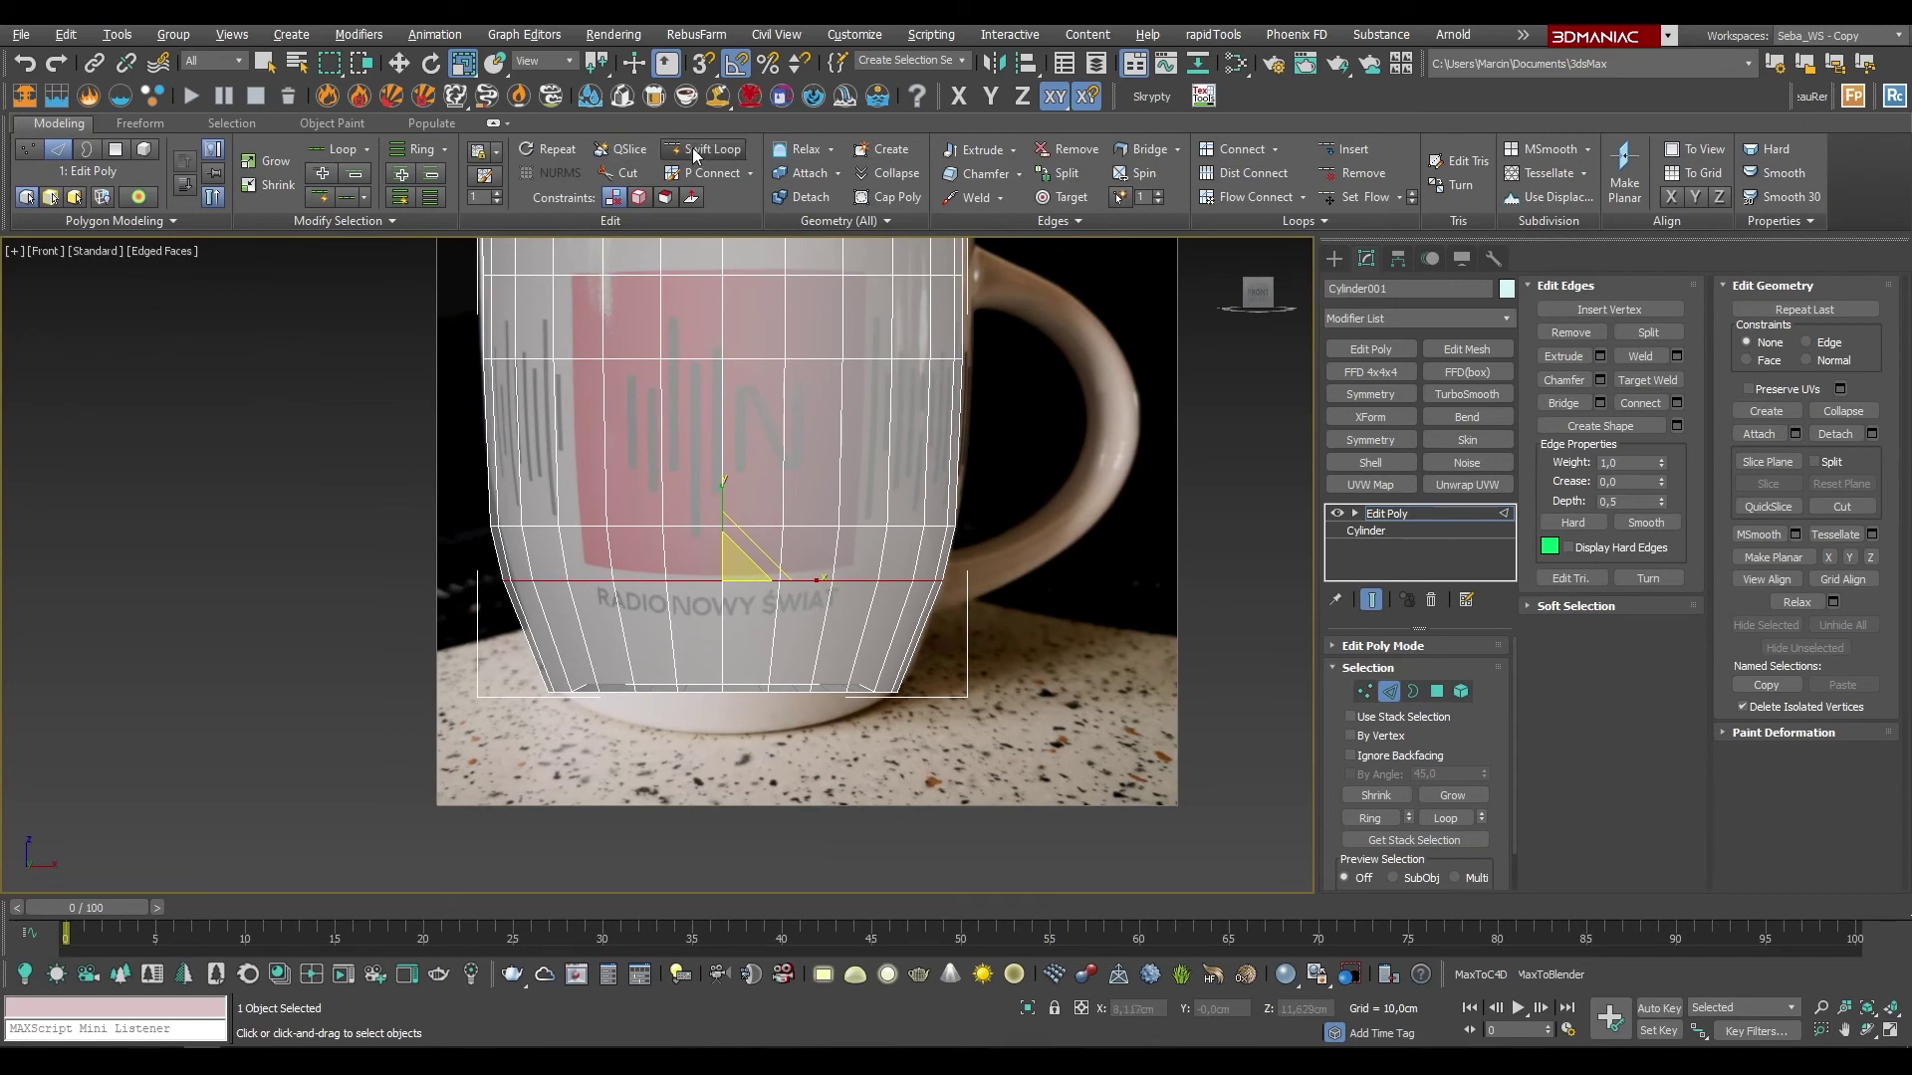
Step: Insert an edge loop across the mug's middle and scale it to 104%
{"action": "left_click", "coordinate": [760, 441]}
{"action": "key", "text": "w"}
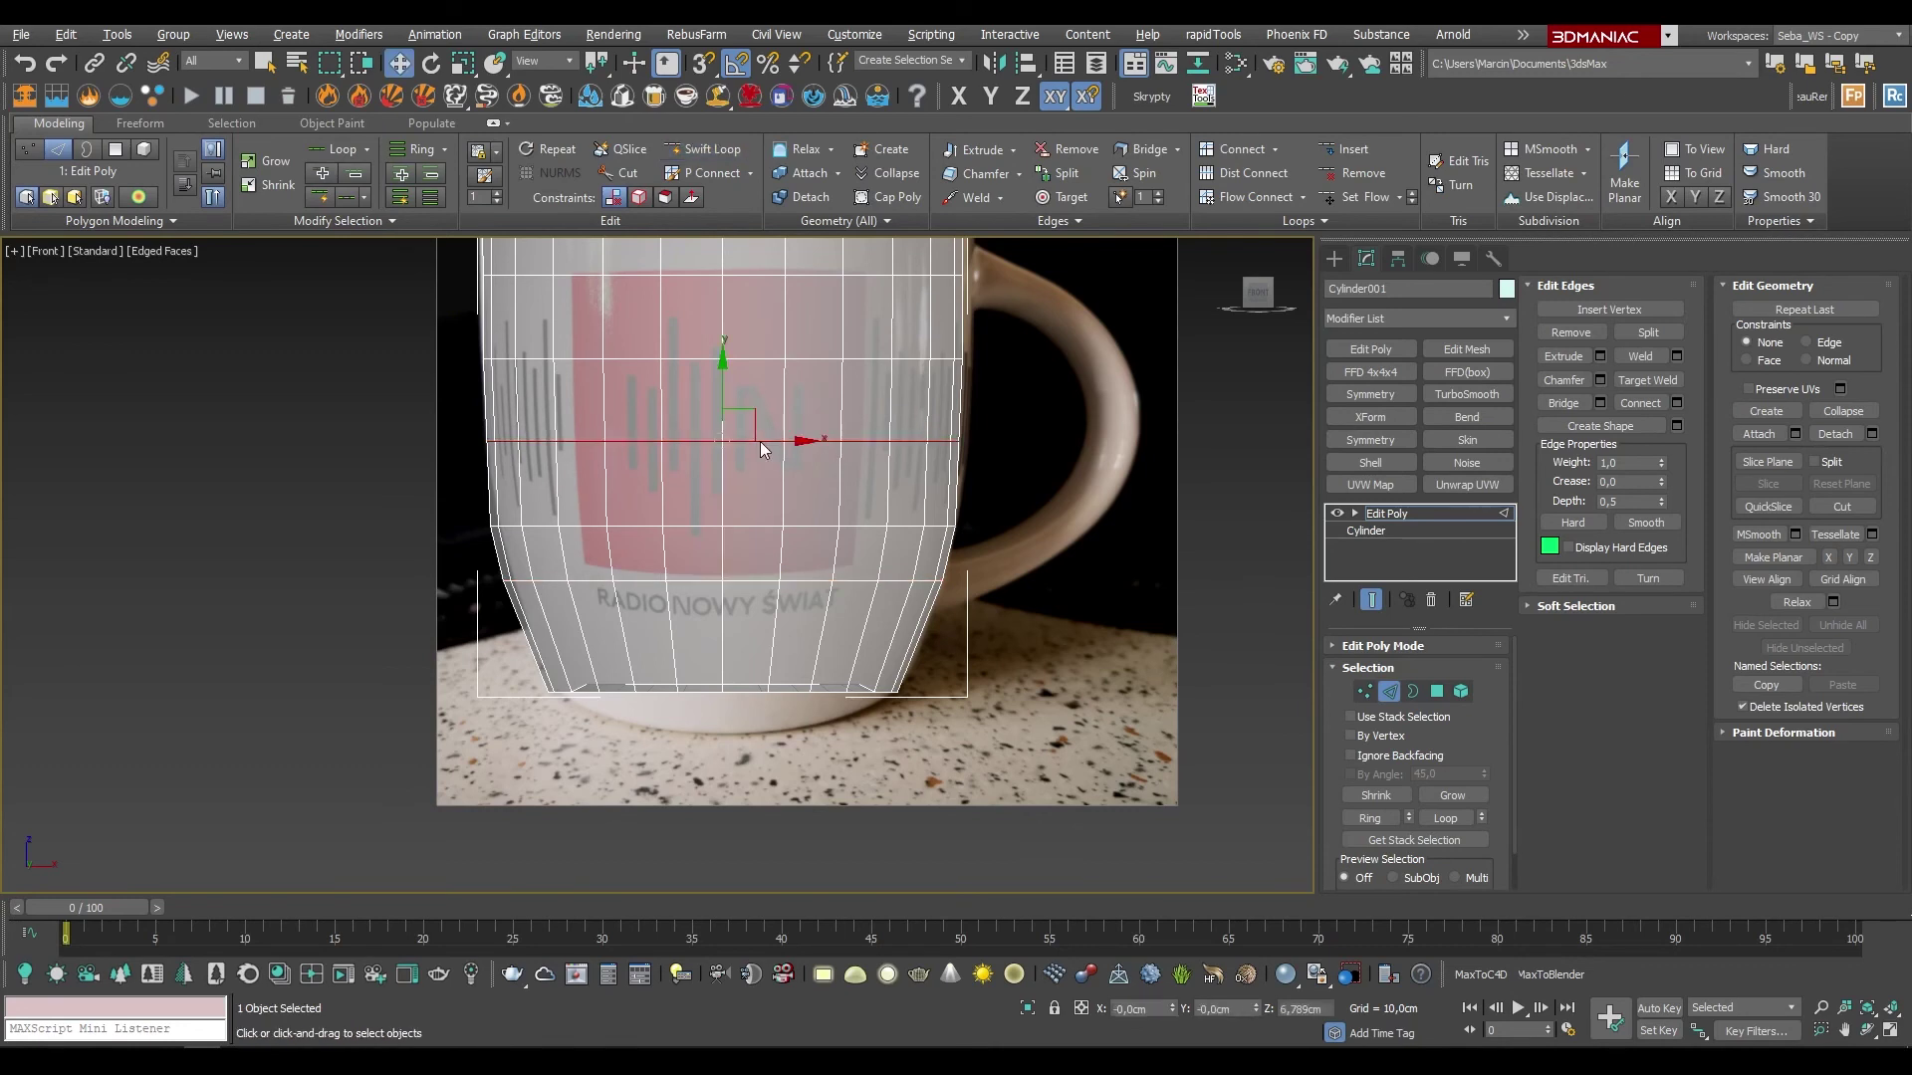
{"action": "key", "text": "e"}
{"action": "key", "text": "r"}
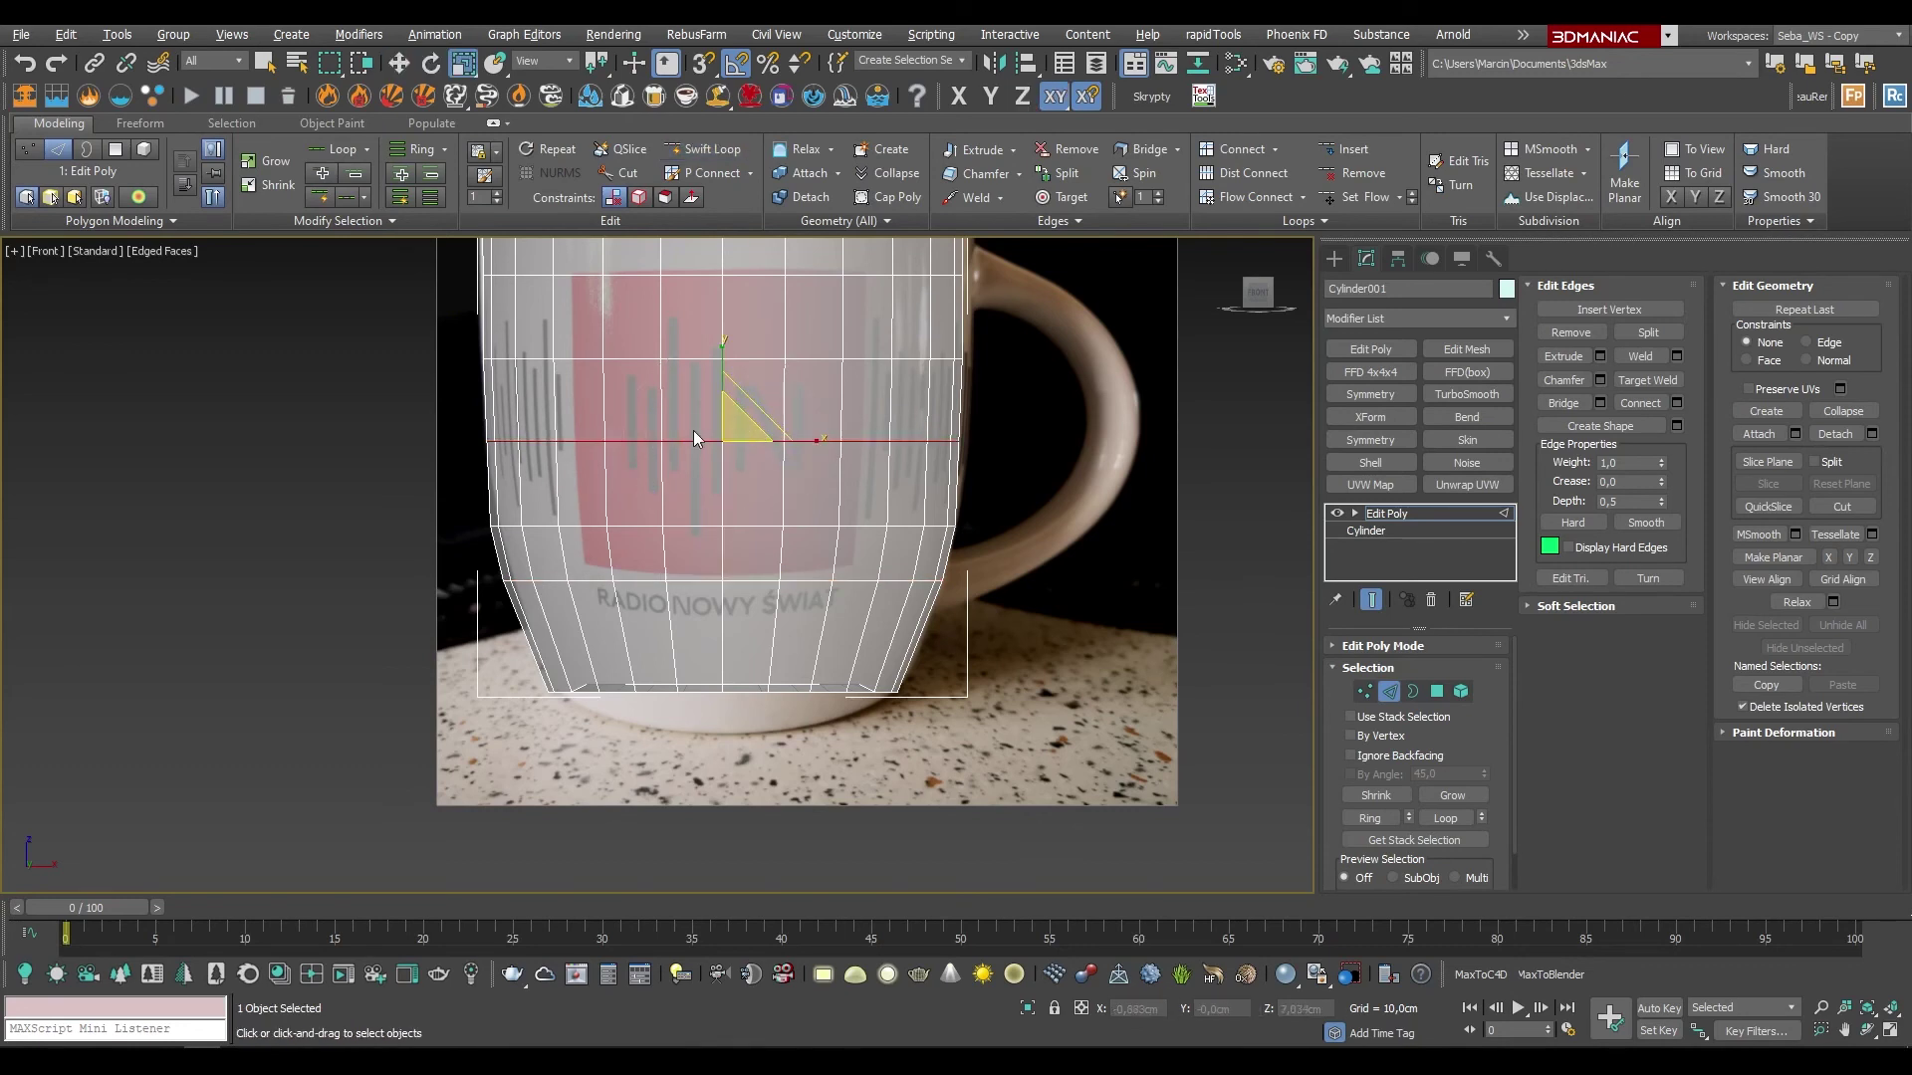
{"action": "left_click_drag", "start_coordinate": [730, 426], "coordinate": [728, 428]}
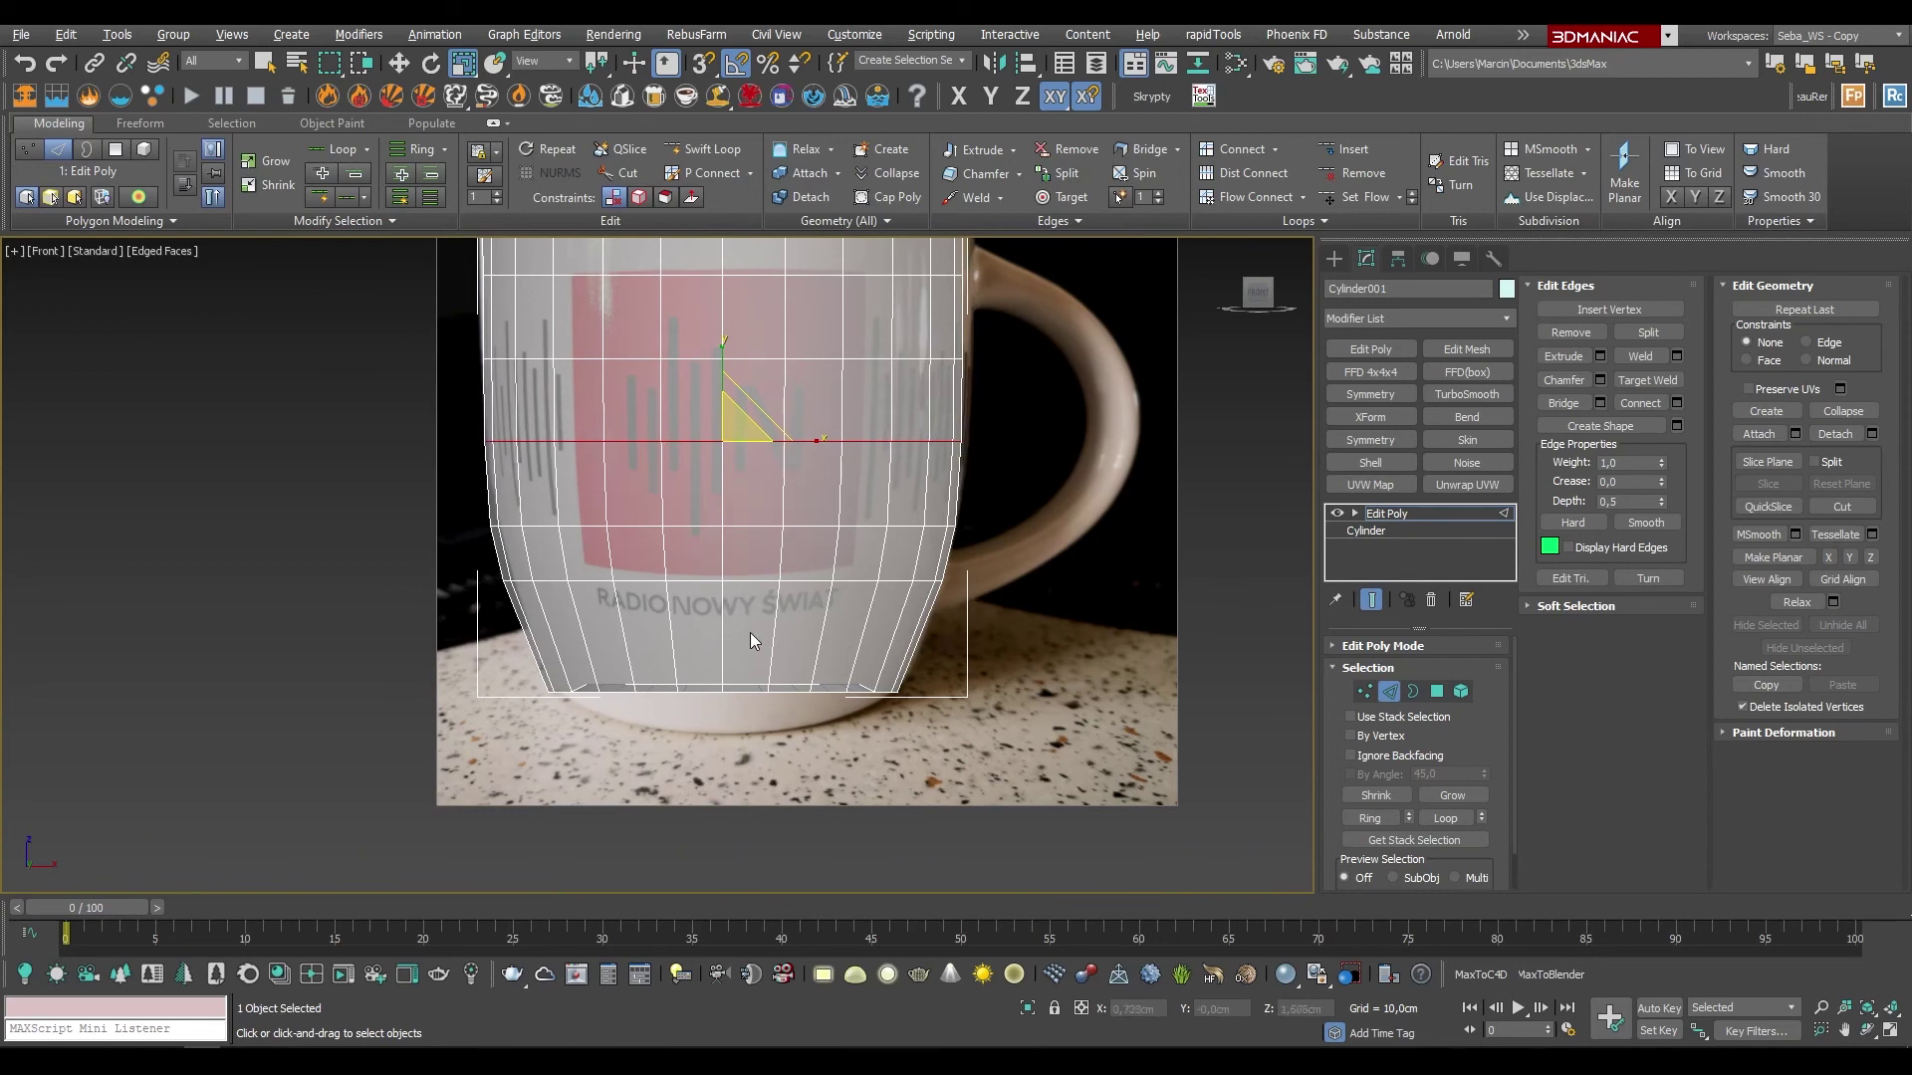
{"action": "scroll", "coordinate": [759, 625], "scroll_direction": "down", "scroll_amount": 2}
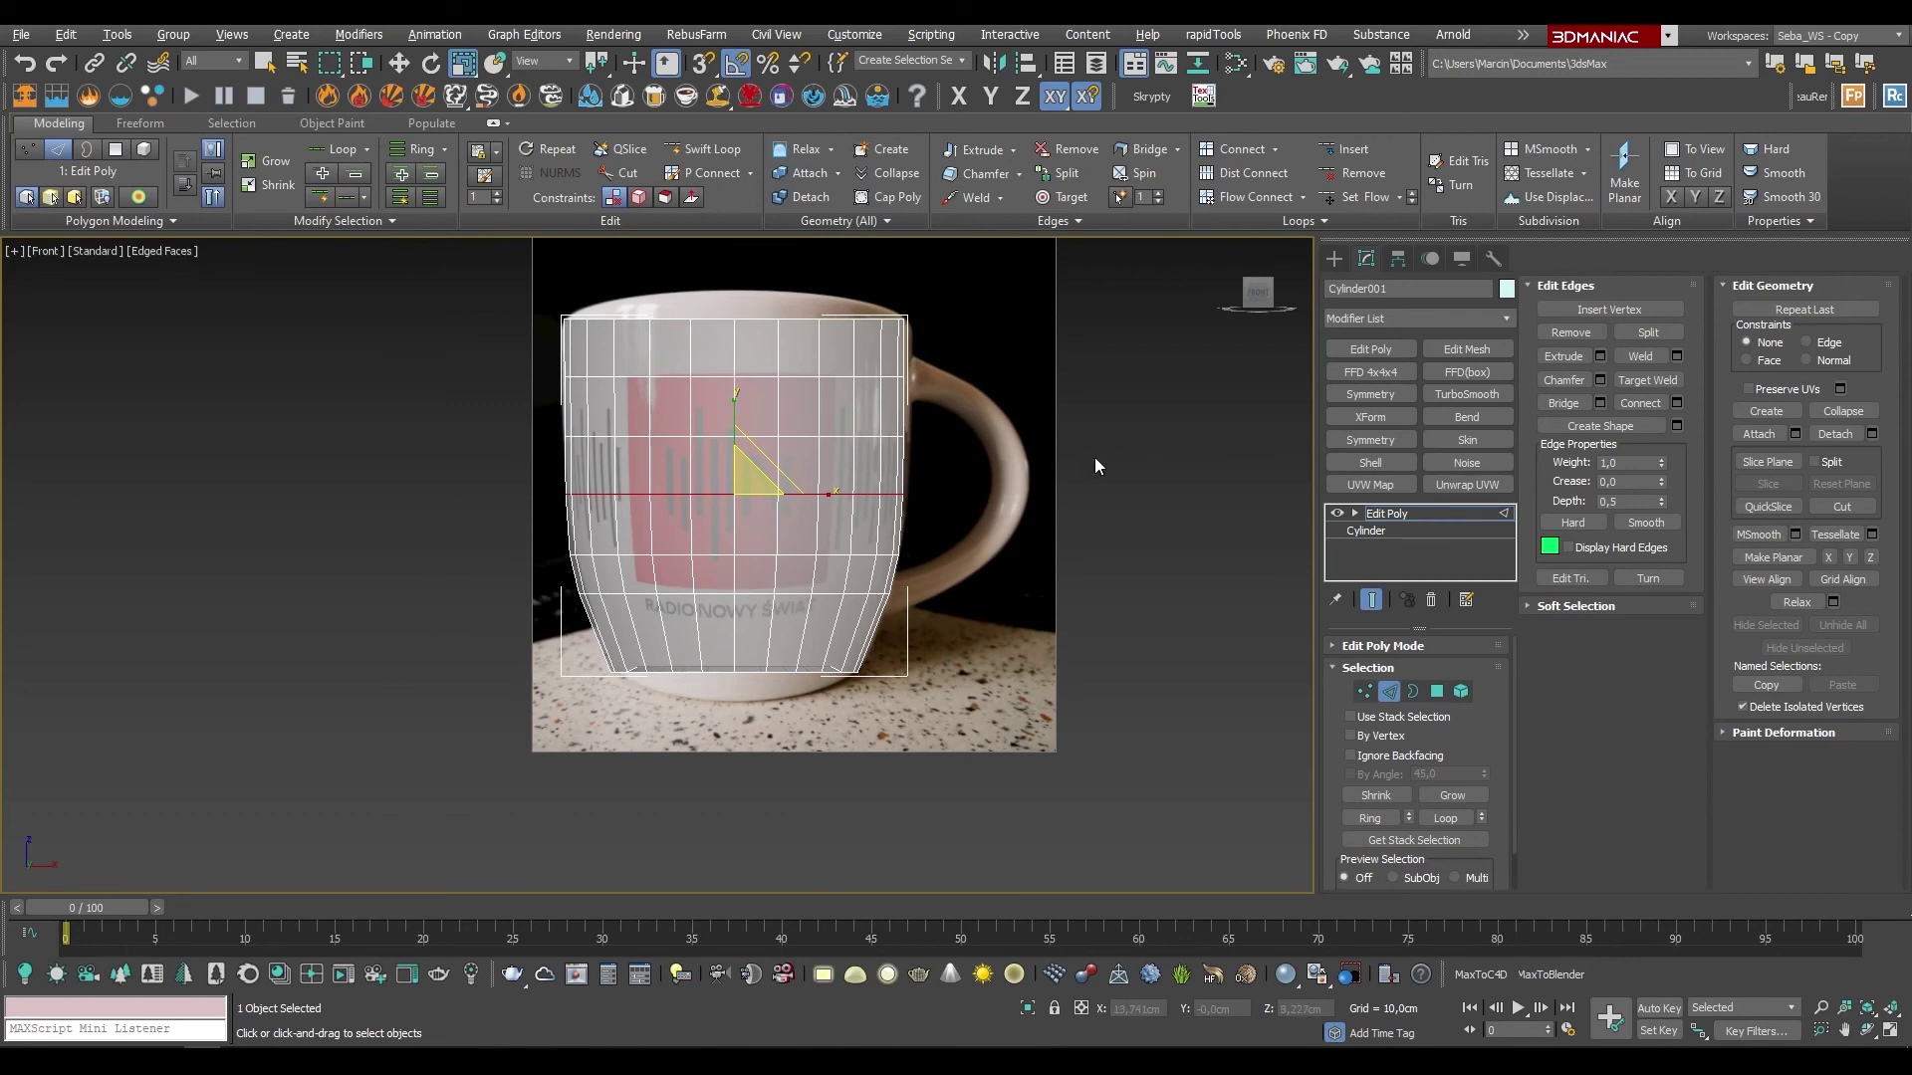
Step: Add edge loops just below the rim and near the mug's bottom
{"action": "left_click", "coordinate": [705, 151]}
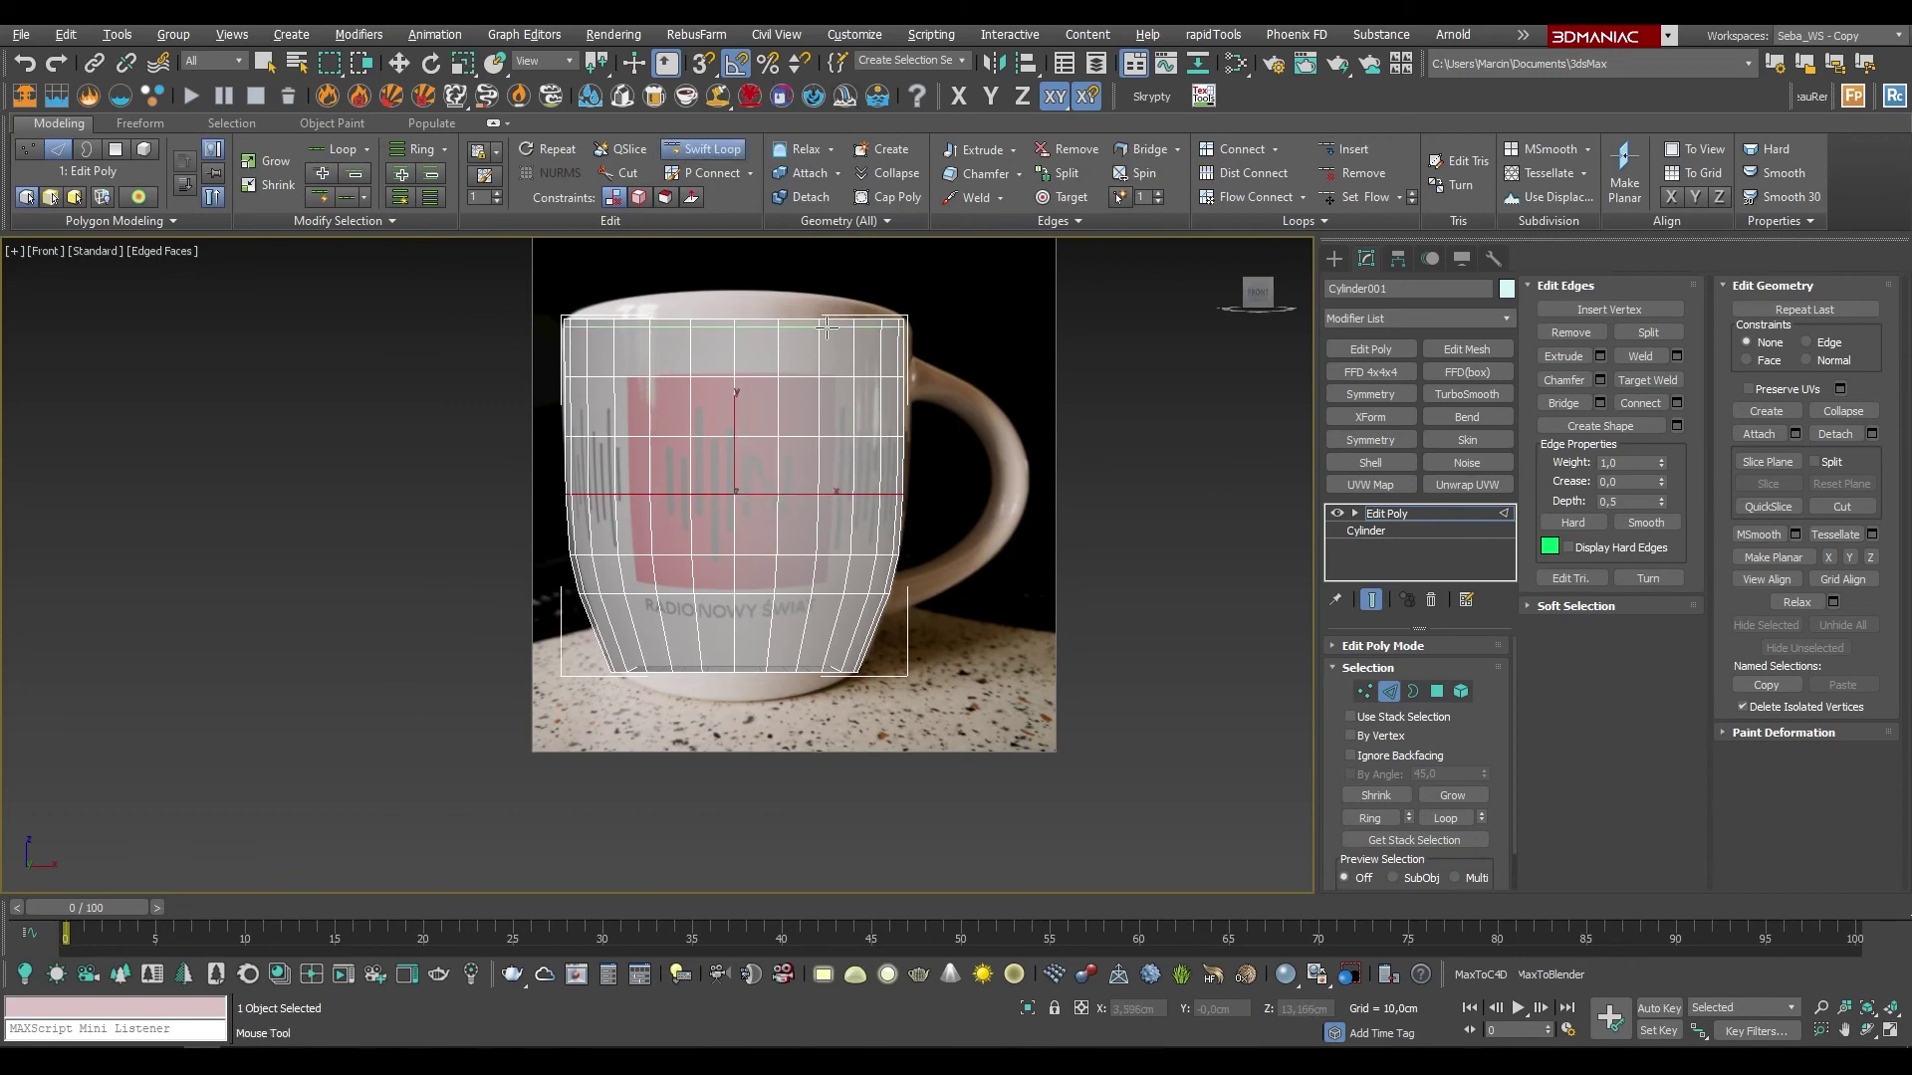
{"action": "scroll", "coordinate": [825, 334], "scroll_direction": "up", "scroll_amount": 1}
{"action": "scroll", "coordinate": [818, 341], "scroll_direction": "up", "scroll_amount": 1}
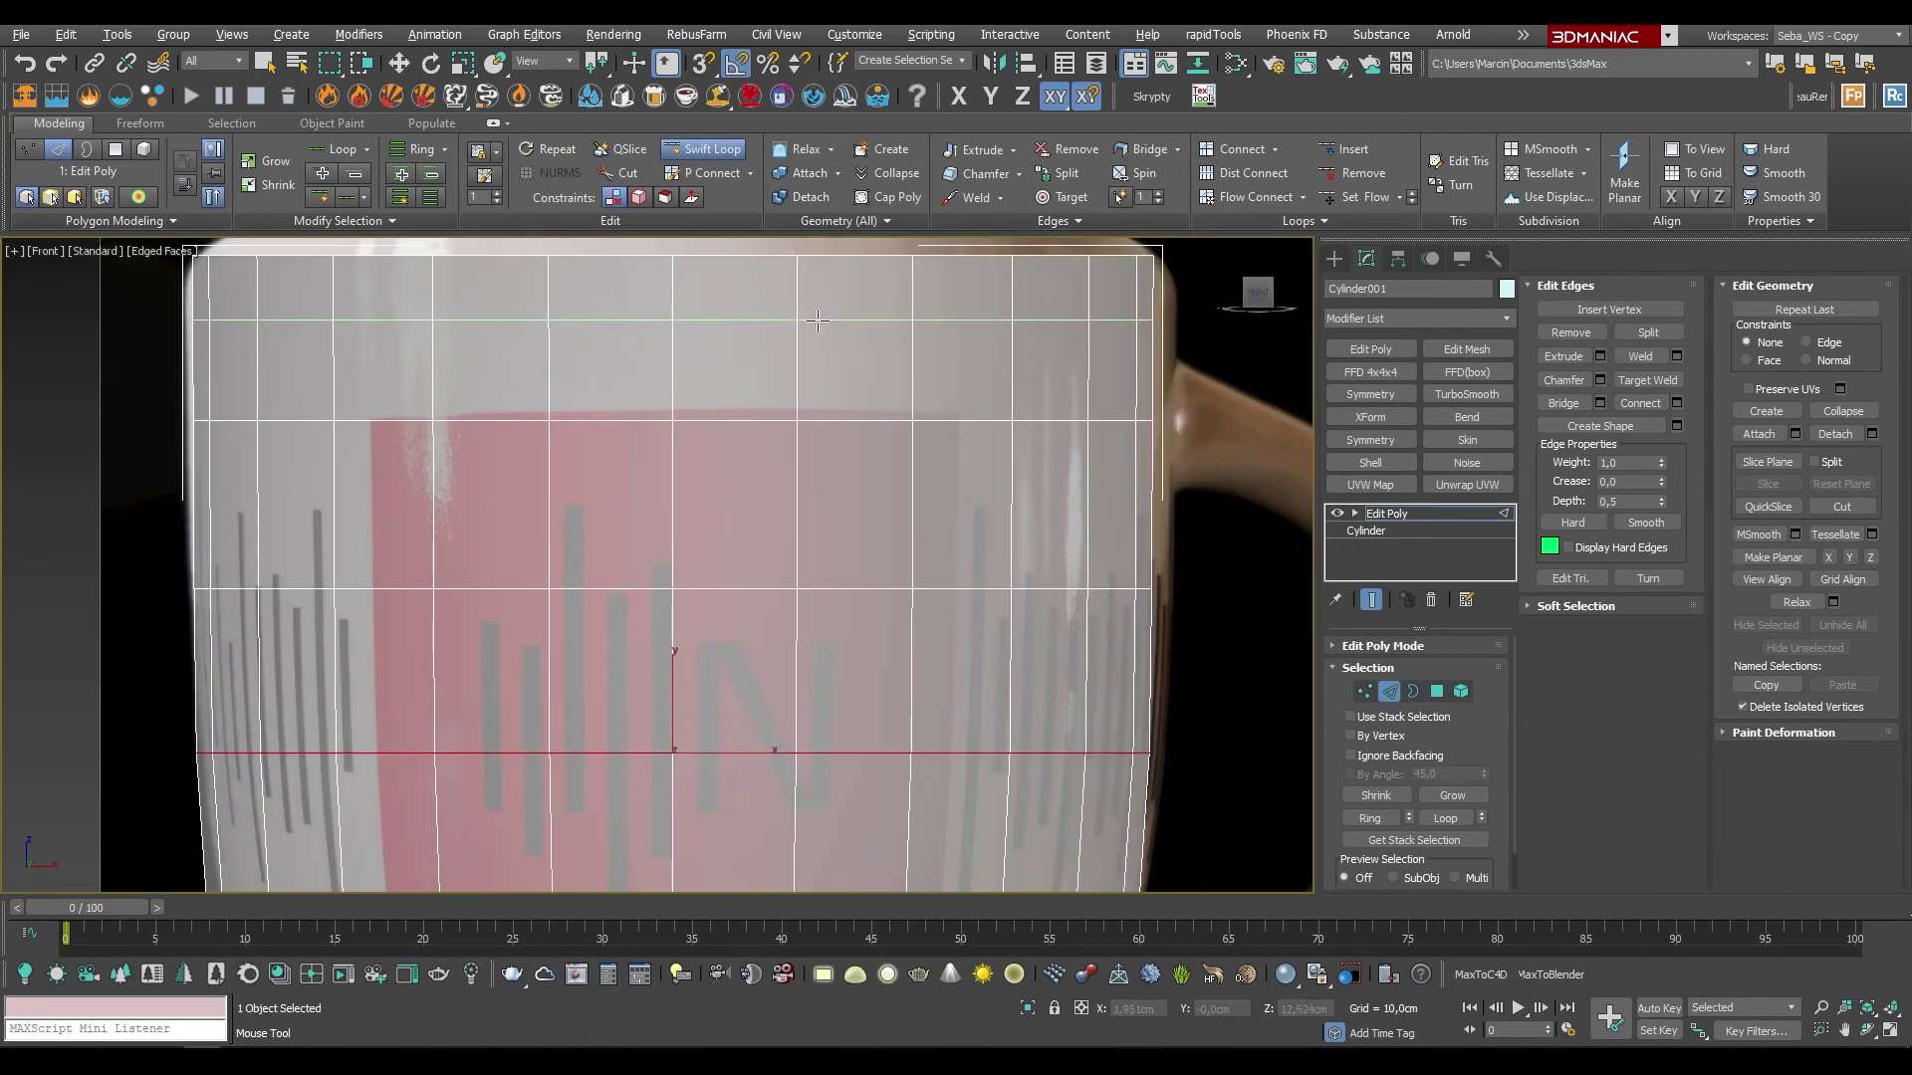
{"action": "left_click", "coordinate": [817, 320]}
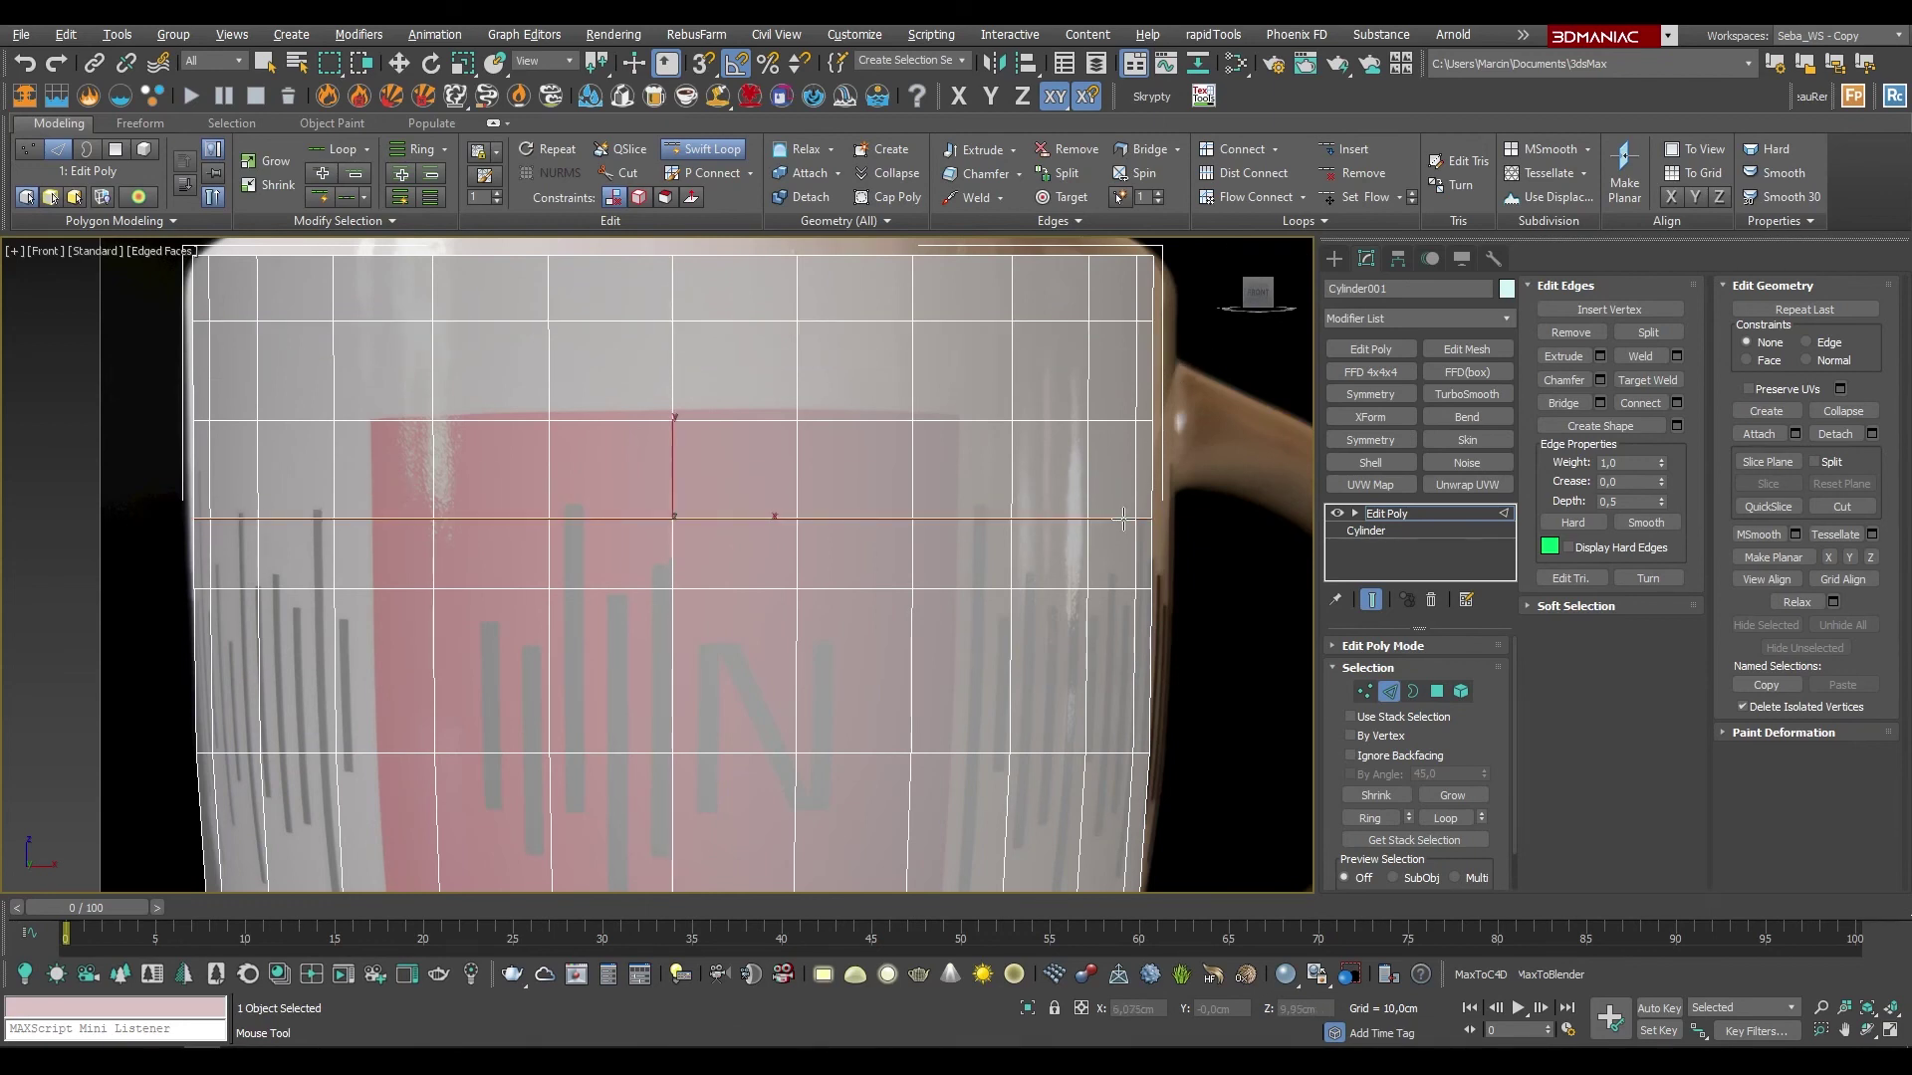
{"action": "scroll", "coordinate": [1123, 519], "scroll_direction": "down", "scroll_amount": 3}
{"action": "scroll", "coordinate": [996, 517], "scroll_direction": "down", "scroll_amount": 3}
{"action": "scroll", "coordinate": [926, 517], "scroll_direction": "up", "scroll_amount": 6}
{"action": "scroll", "coordinate": [926, 517], "scroll_direction": "up", "scroll_amount": 4}
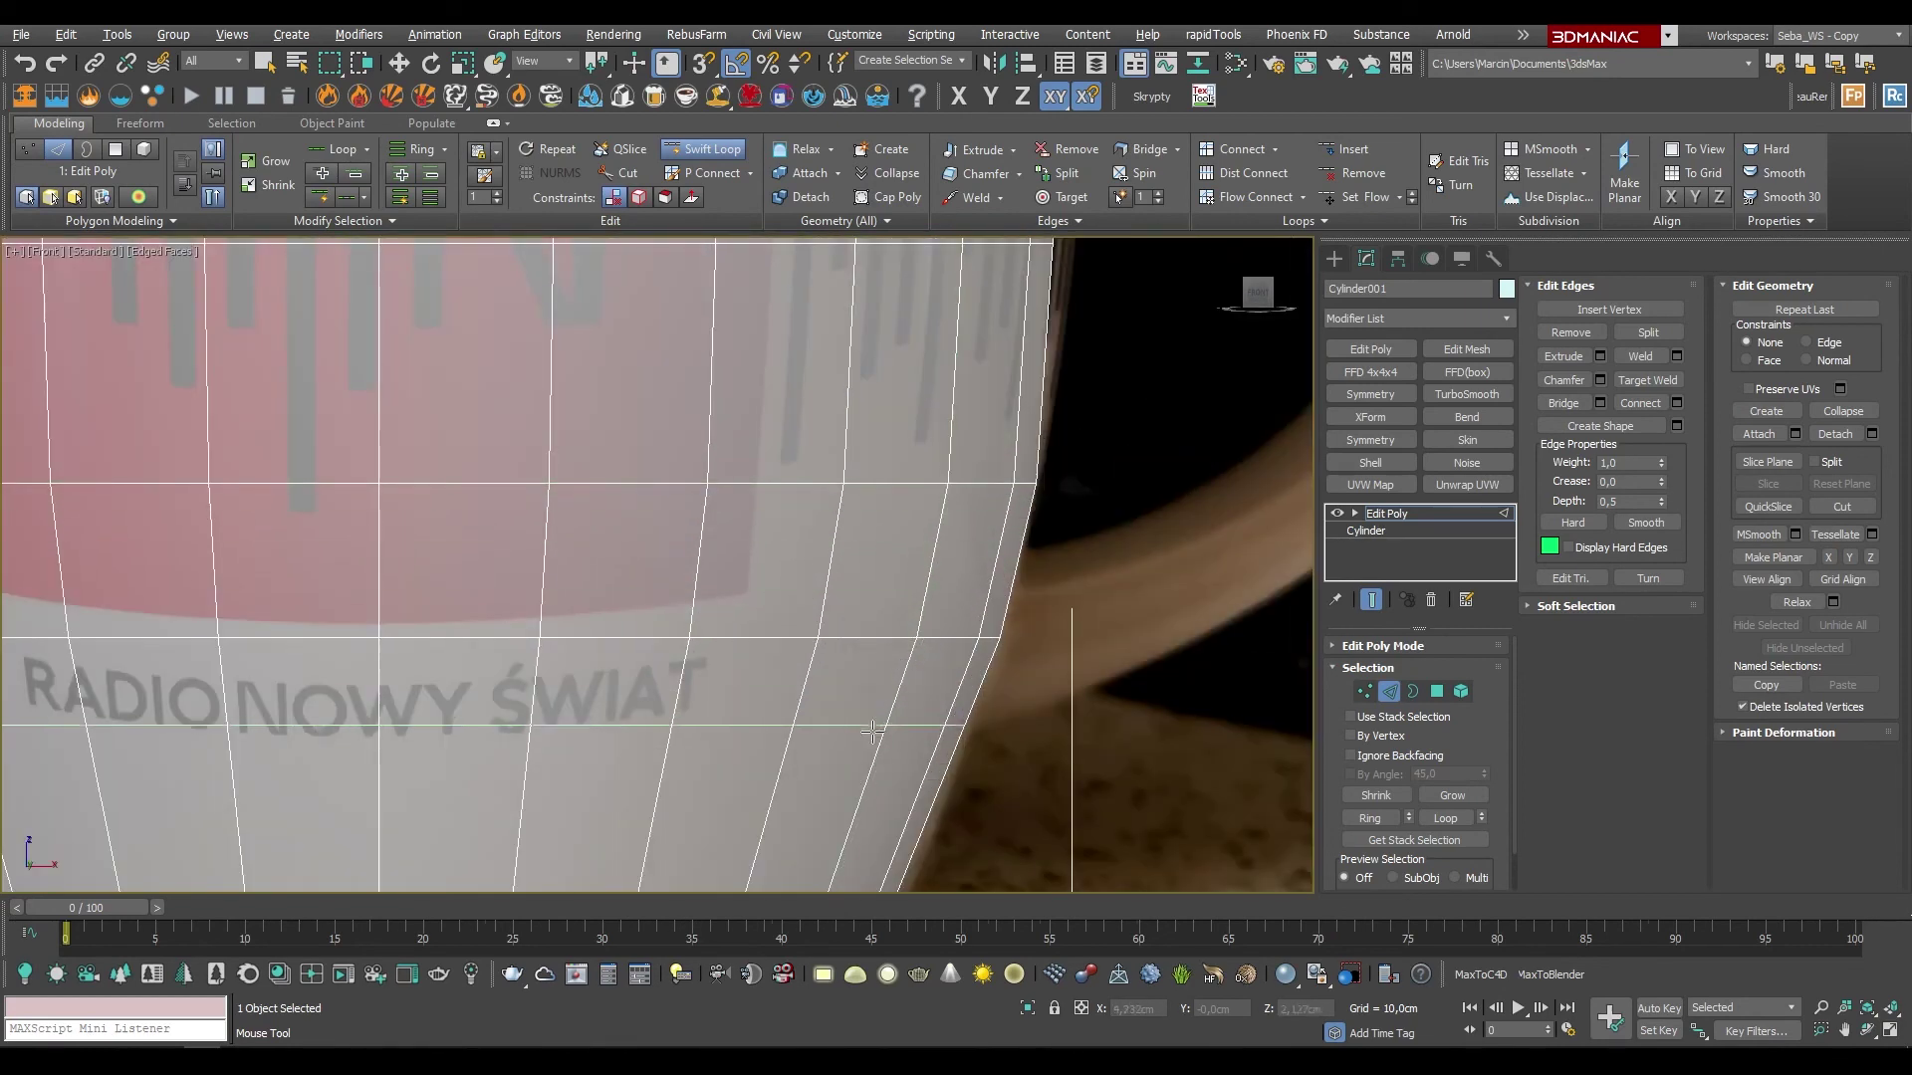
{"action": "left_click", "coordinate": [835, 784]}
{"action": "scroll", "coordinate": [767, 567], "scroll_direction": "down", "scroll_amount": 4}
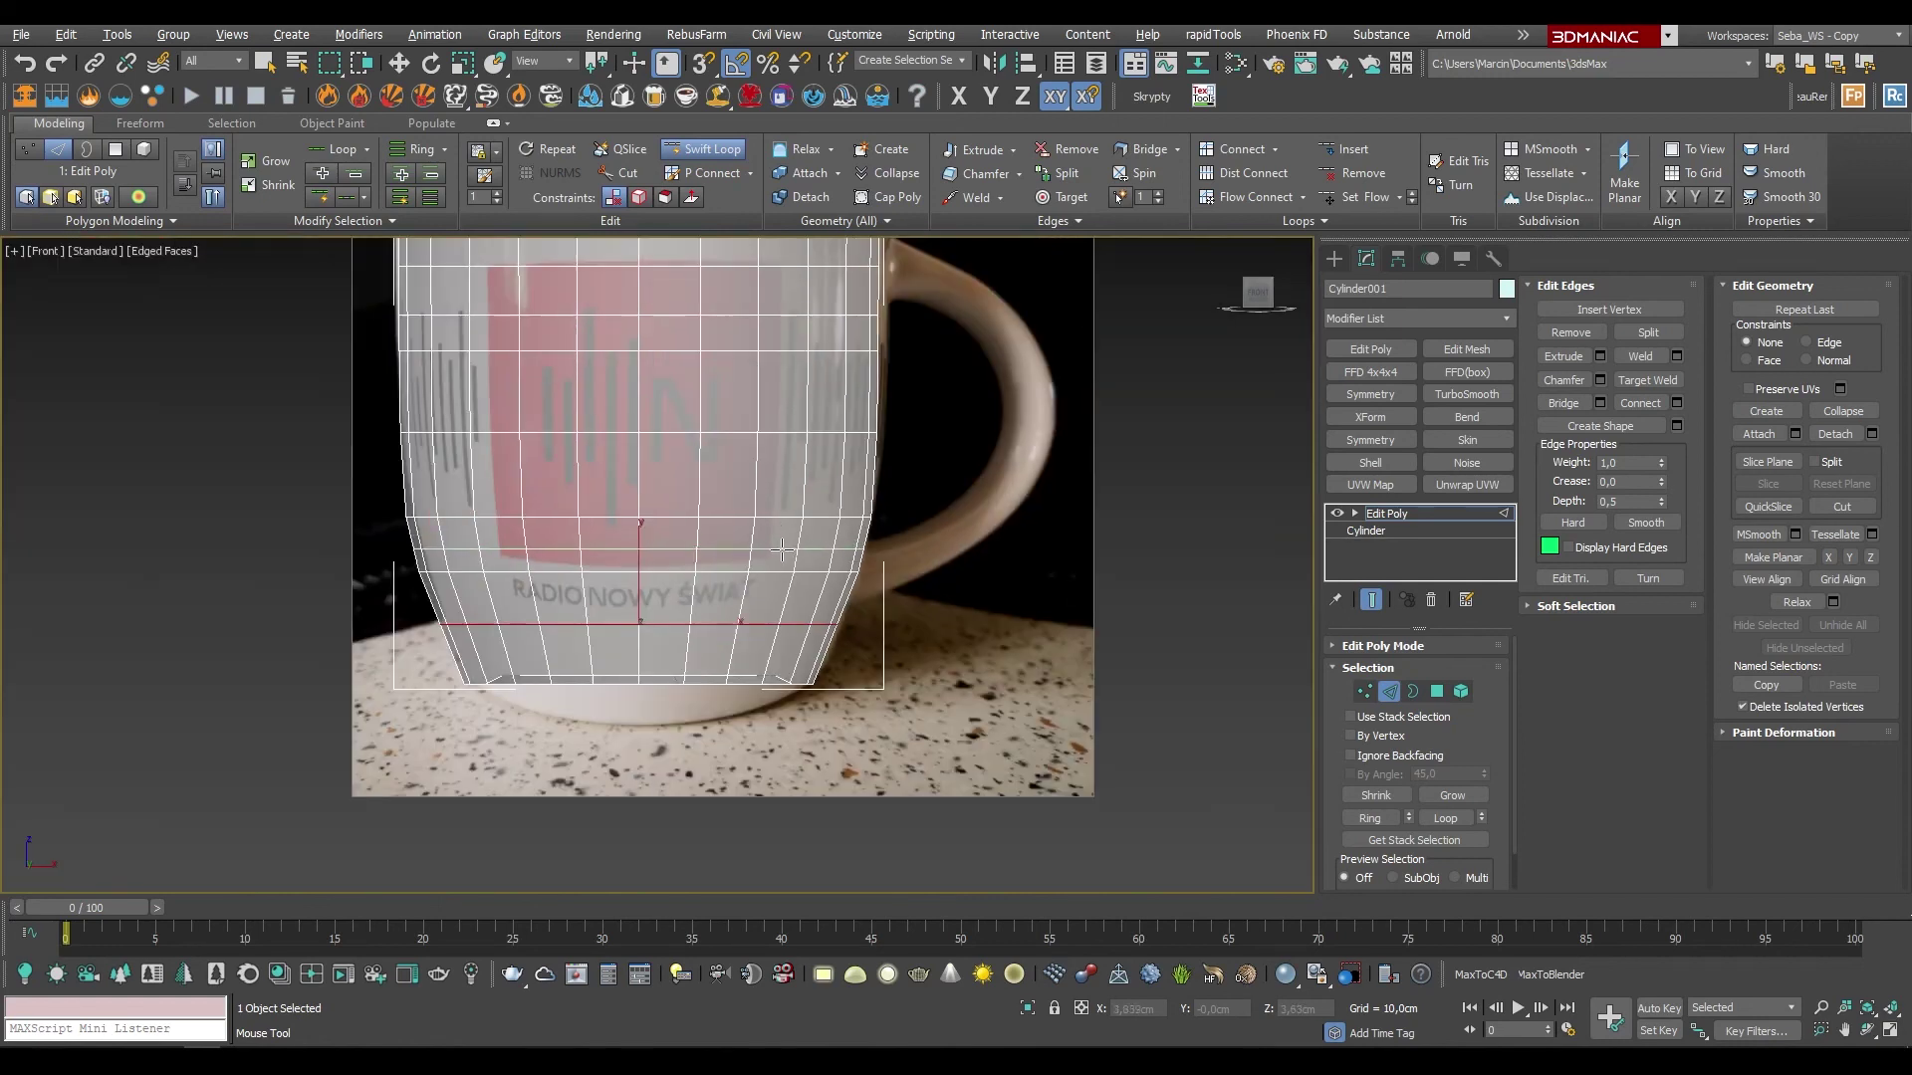
Step: Orbit to view the mug from above at an angle
{"action": "key", "text": "w"}
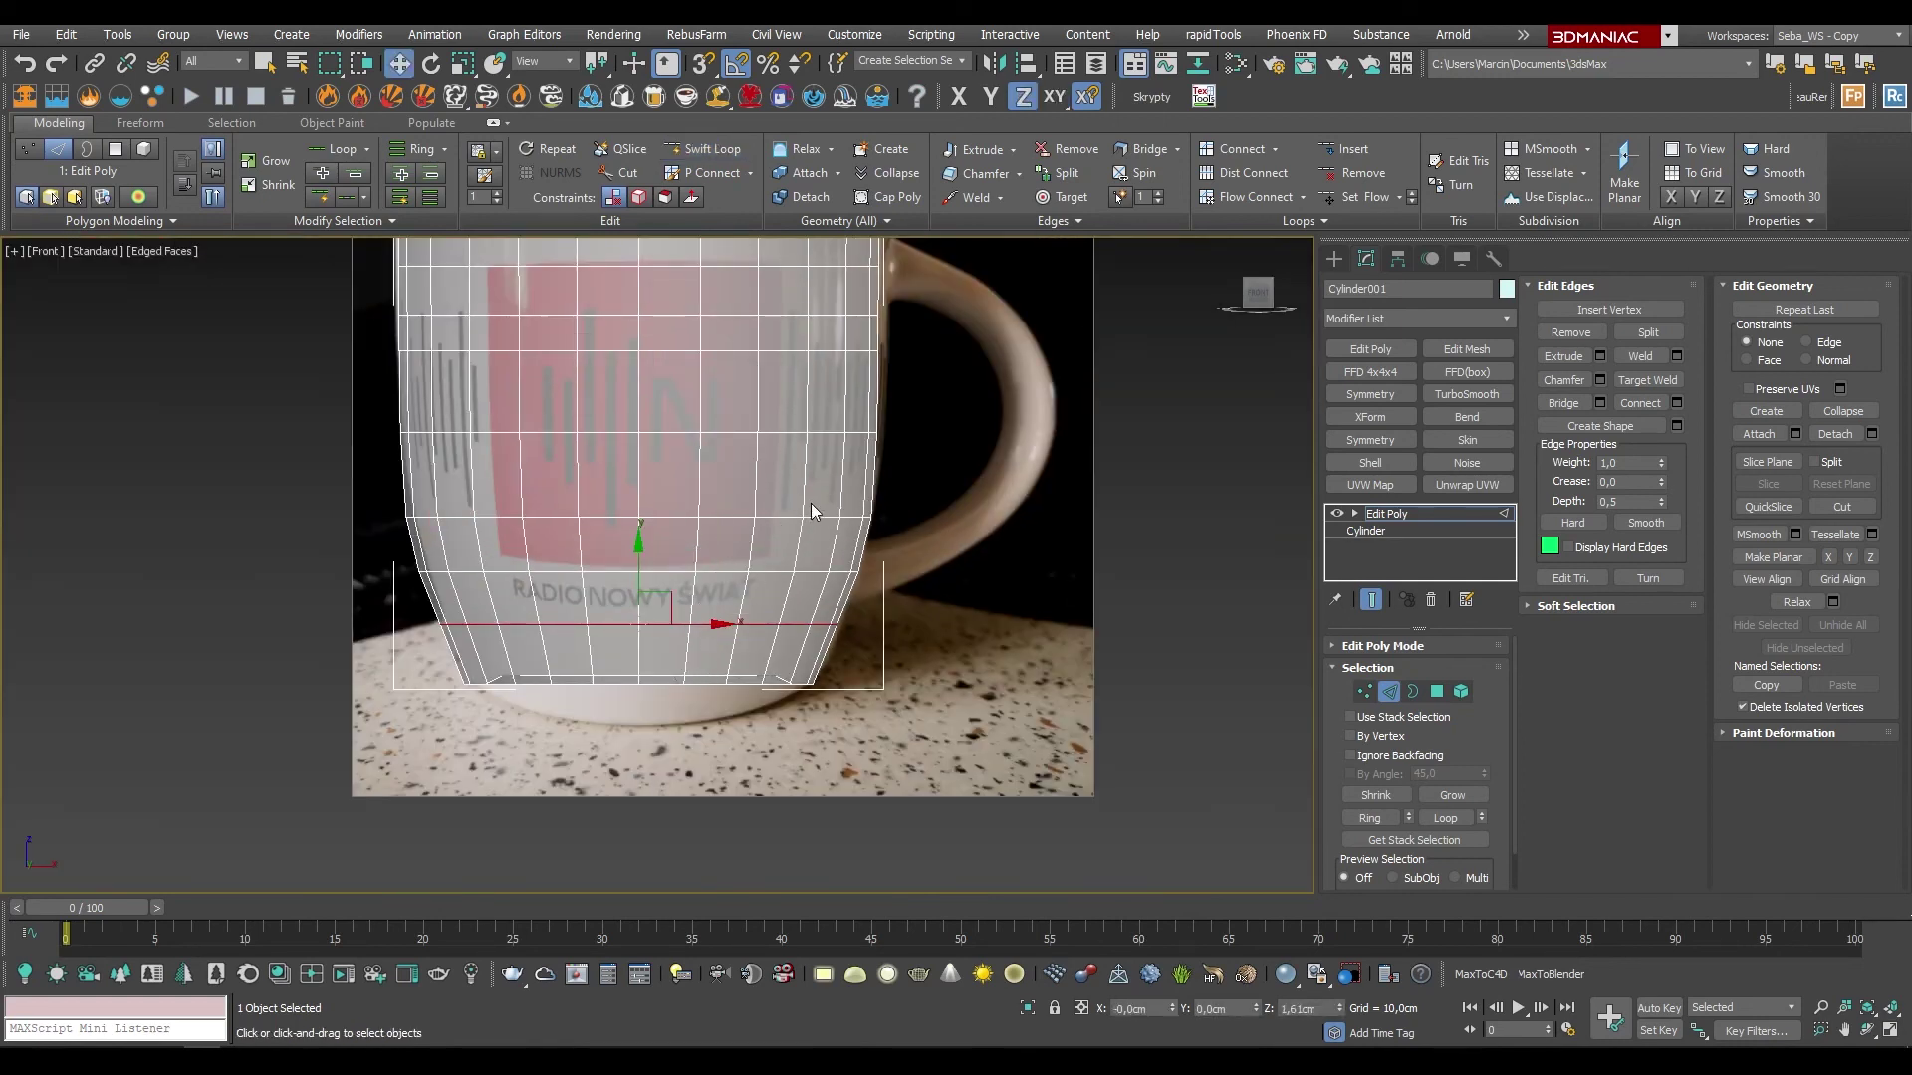
{"action": "scroll", "coordinate": [741, 512], "scroll_direction": "down", "scroll_amount": 3}
{"action": "middle_click_drag", "start_coordinate": [741, 511], "coordinate": [605, 541], "text": "alt"}
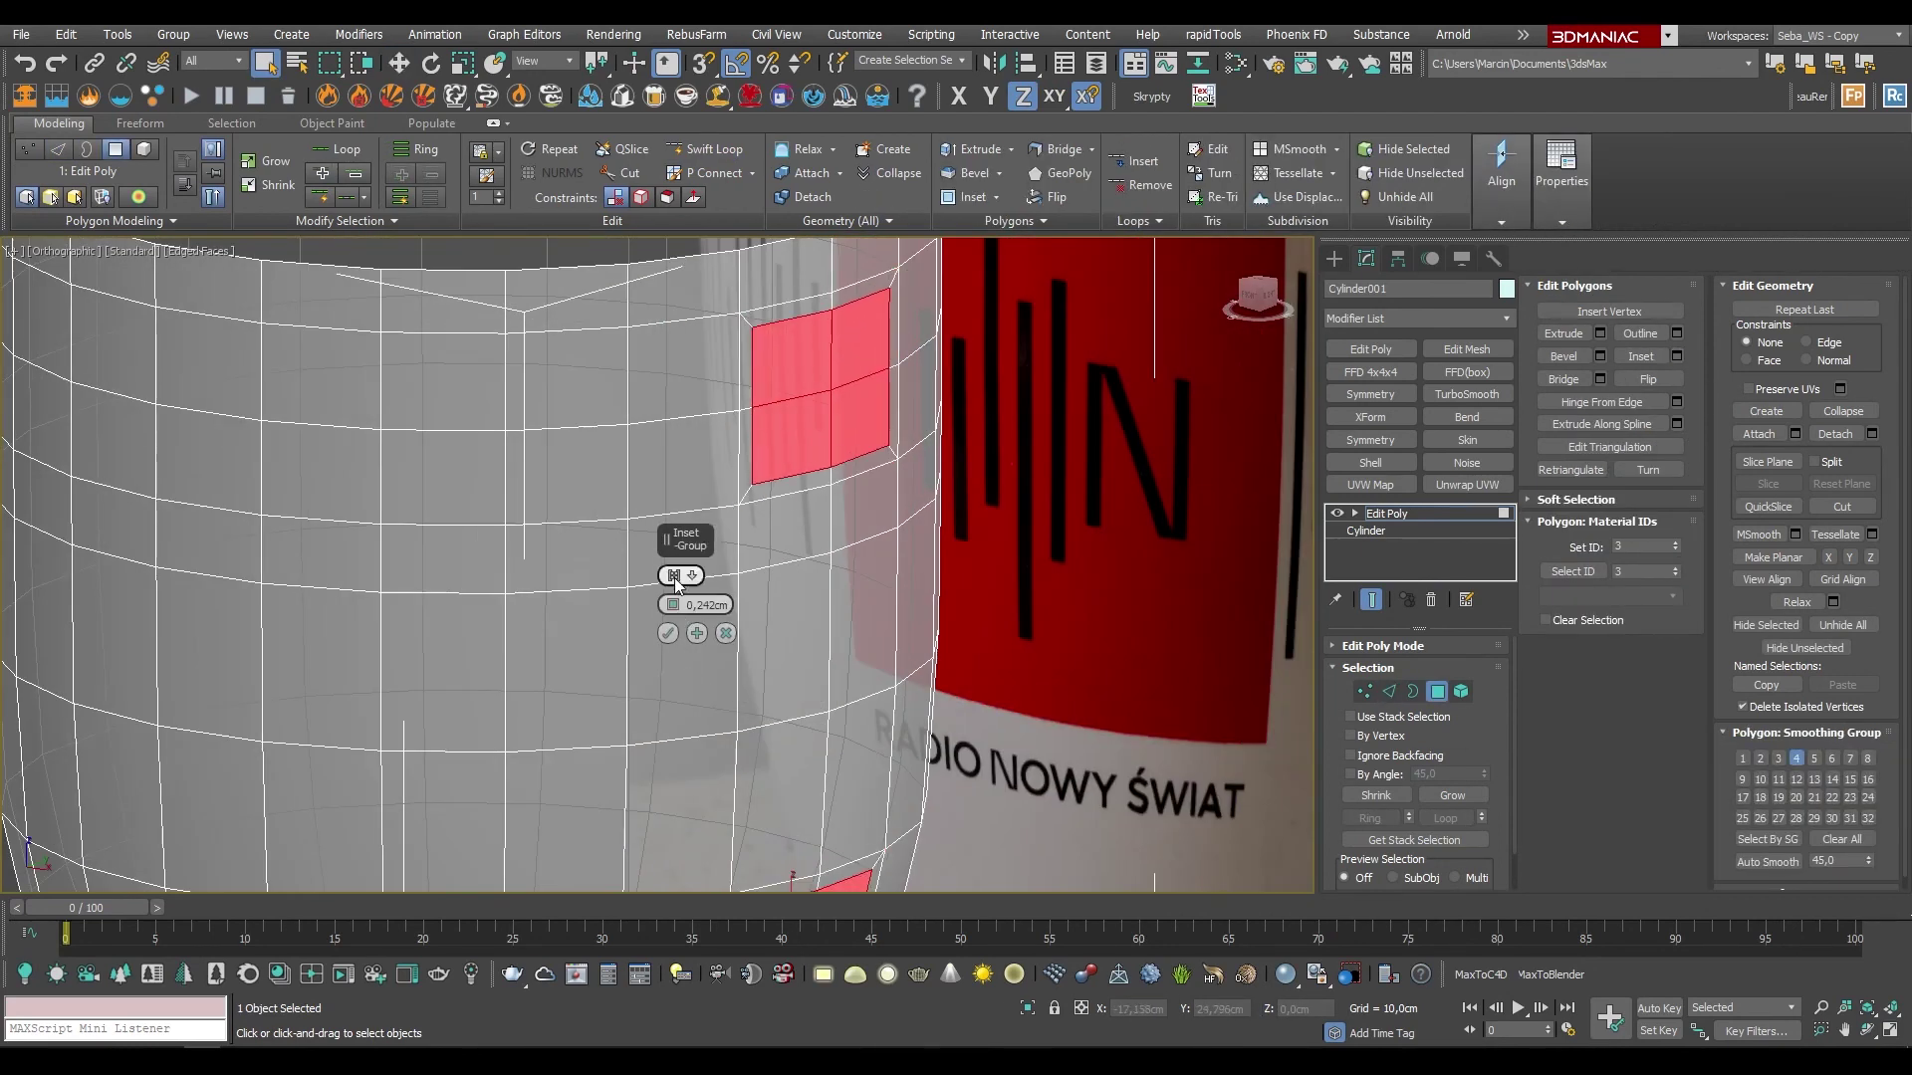
Step: Inset the two handle patches by polygon and extrude them outward from the side
{"action": "left_click", "coordinate": [675, 580]}
{"action": "scroll", "coordinate": [675, 581], "scroll_direction": "down", "scroll_amount": 3}
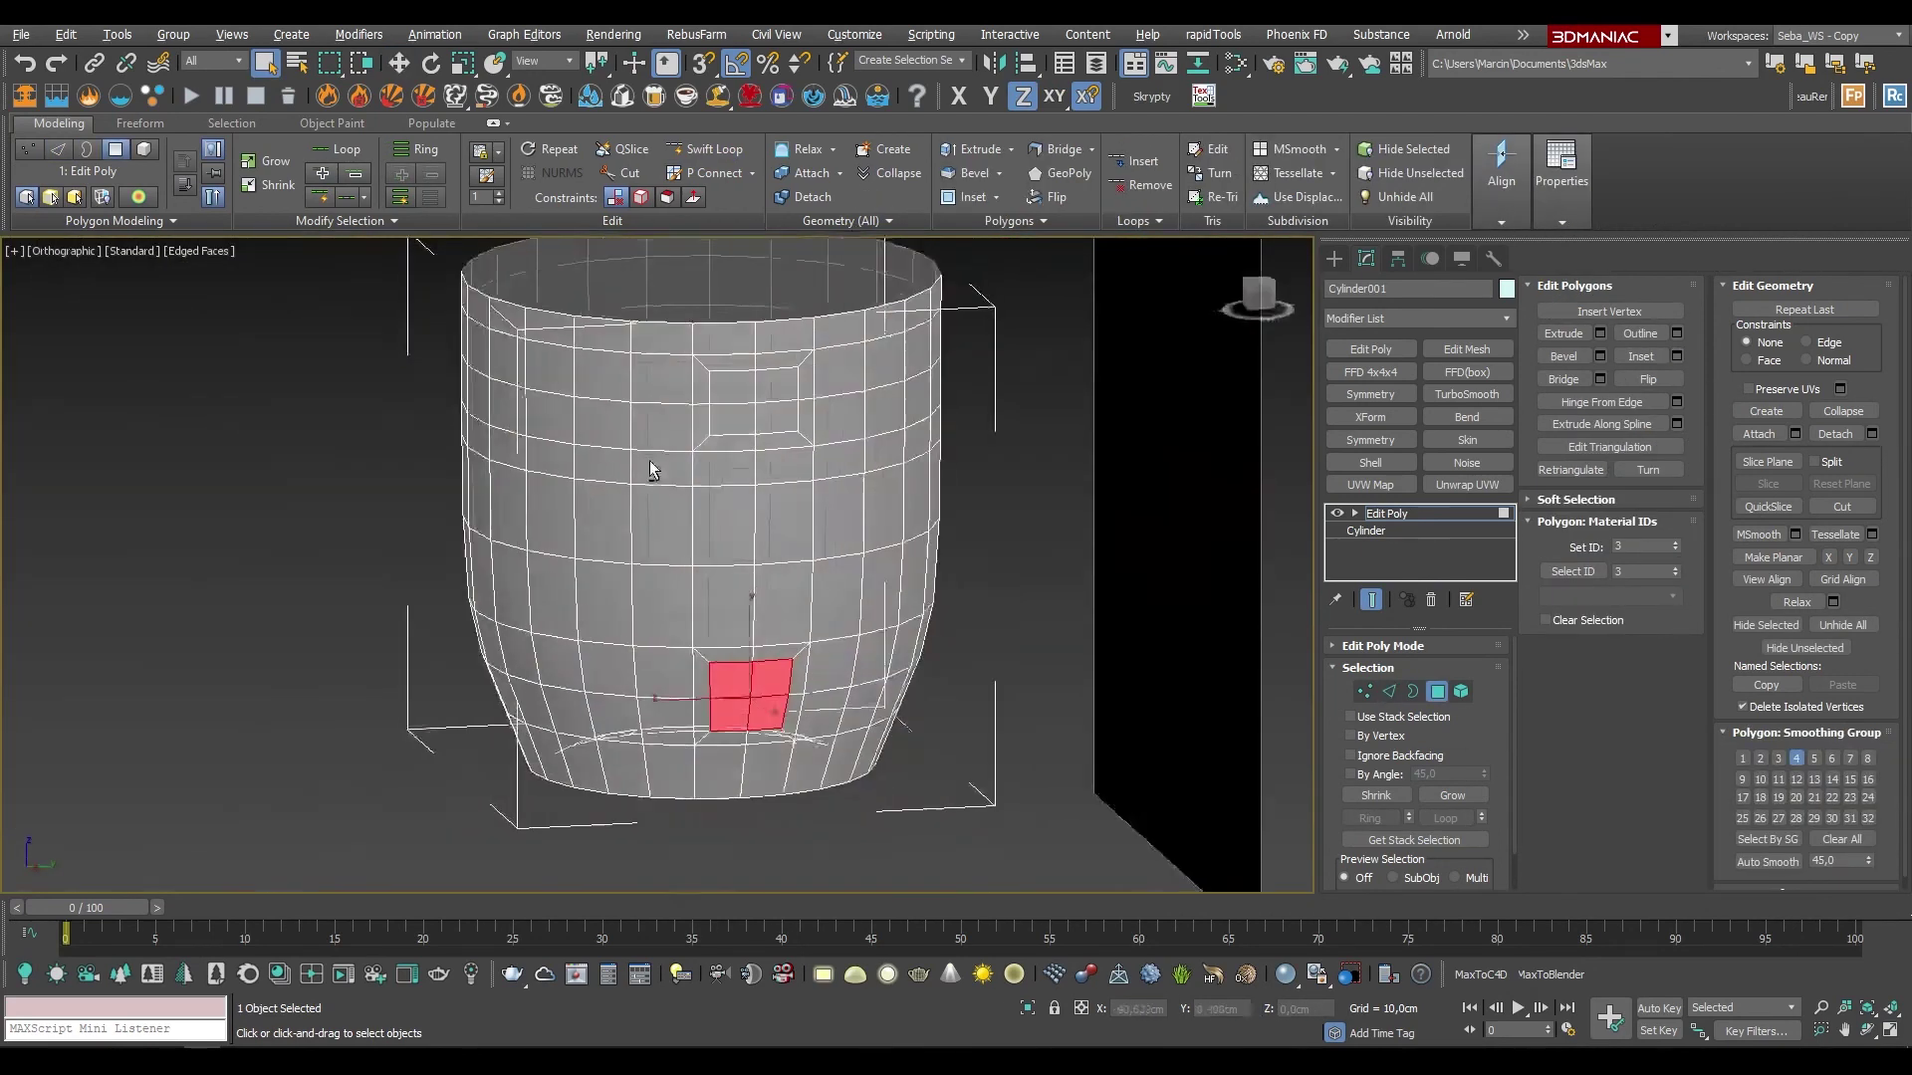
{"action": "left_click", "coordinate": [1600, 334]}
{"action": "middle_click_drag", "start_coordinate": [697, 557], "coordinate": [757, 558], "text": "alt"}
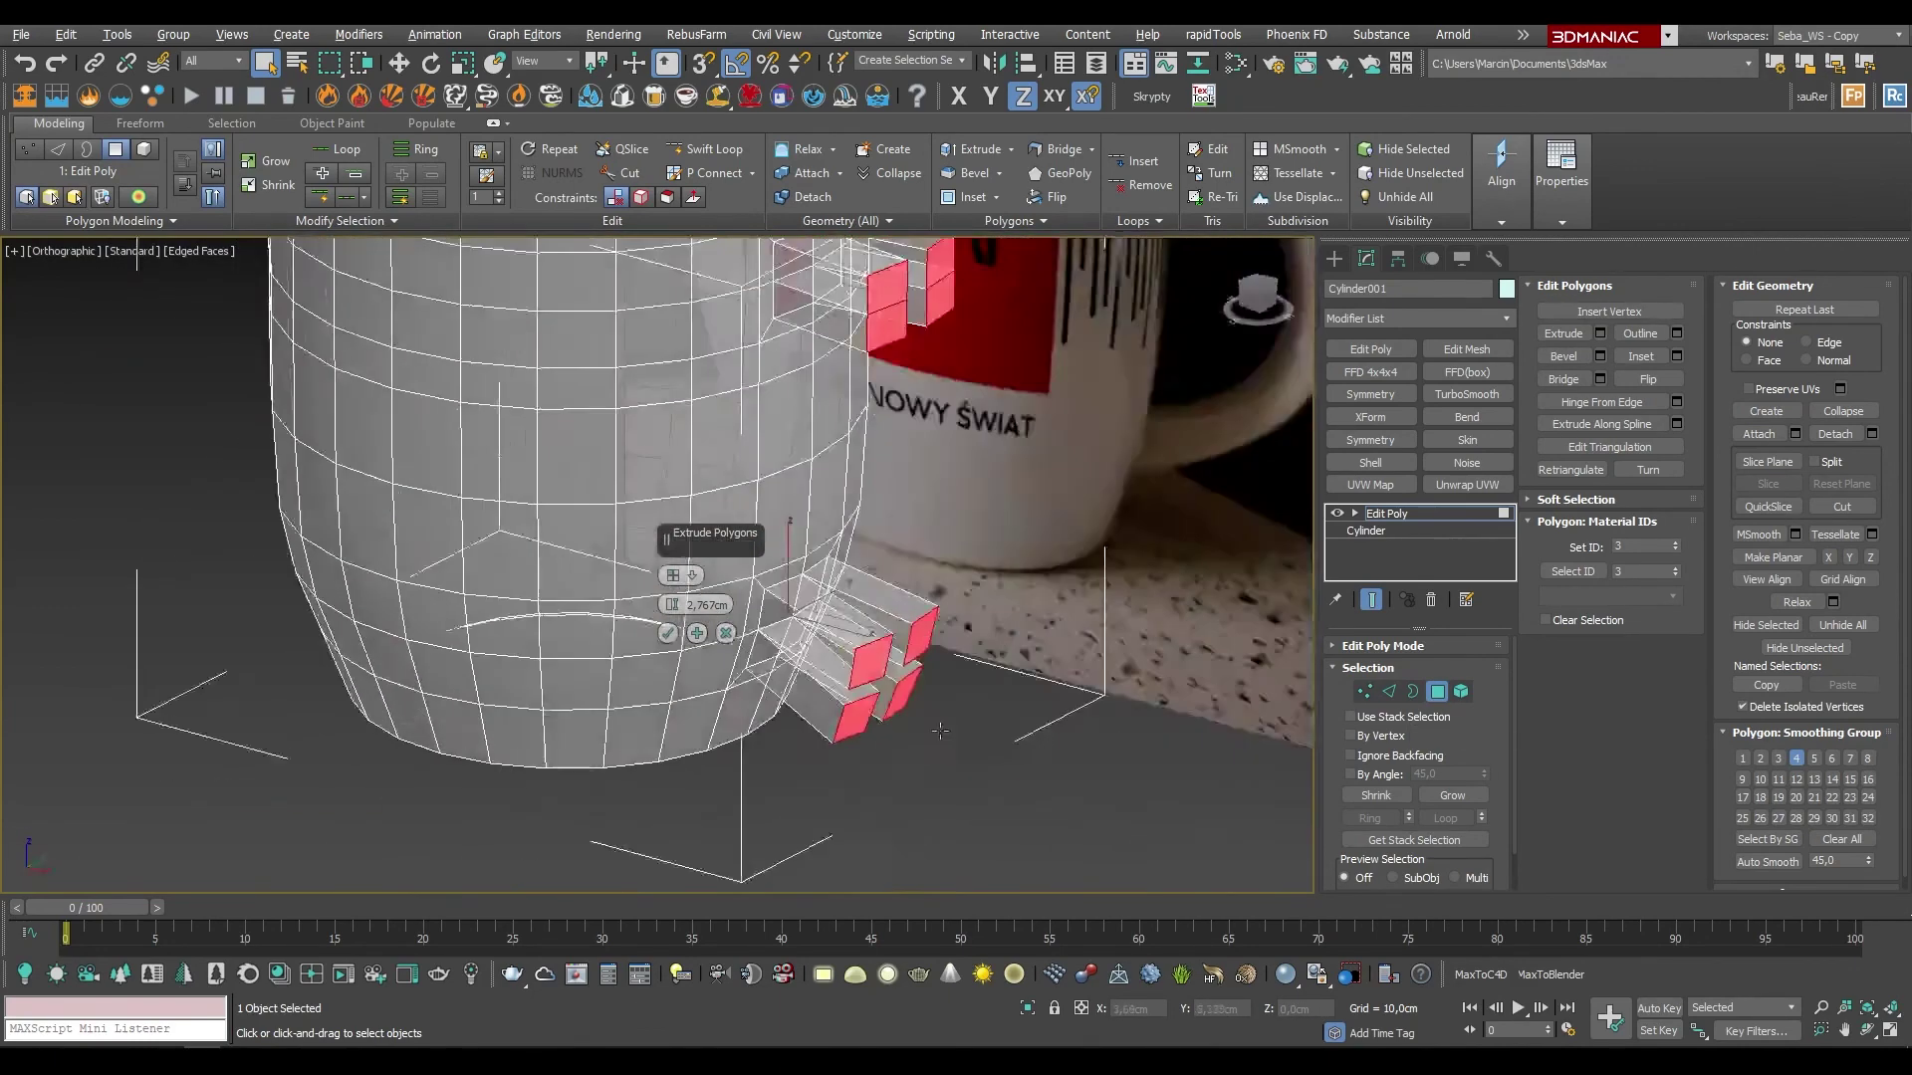
{"action": "key", "text": "f"}
{"action": "left_click", "coordinate": [691, 576]}
{"action": "left_click", "coordinate": [763, 594]}
Step: Inspect the extruded handle stubs and tilt the upper handle faces outward
{"action": "mouse_move", "coordinate": [930, 632]}
{"action": "middle_mouse_down", "text": "alt"}
{"action": "mouse_move", "coordinate": [831, 710]}
{"action": "mouse_move", "coordinate": [874, 709]}
{"action": "middle_mouse_up", "text": "alt"}
{"action": "scroll", "coordinate": [832, 710], "scroll_direction": "up", "scroll_amount": 2}
{"action": "key", "text": "w"}
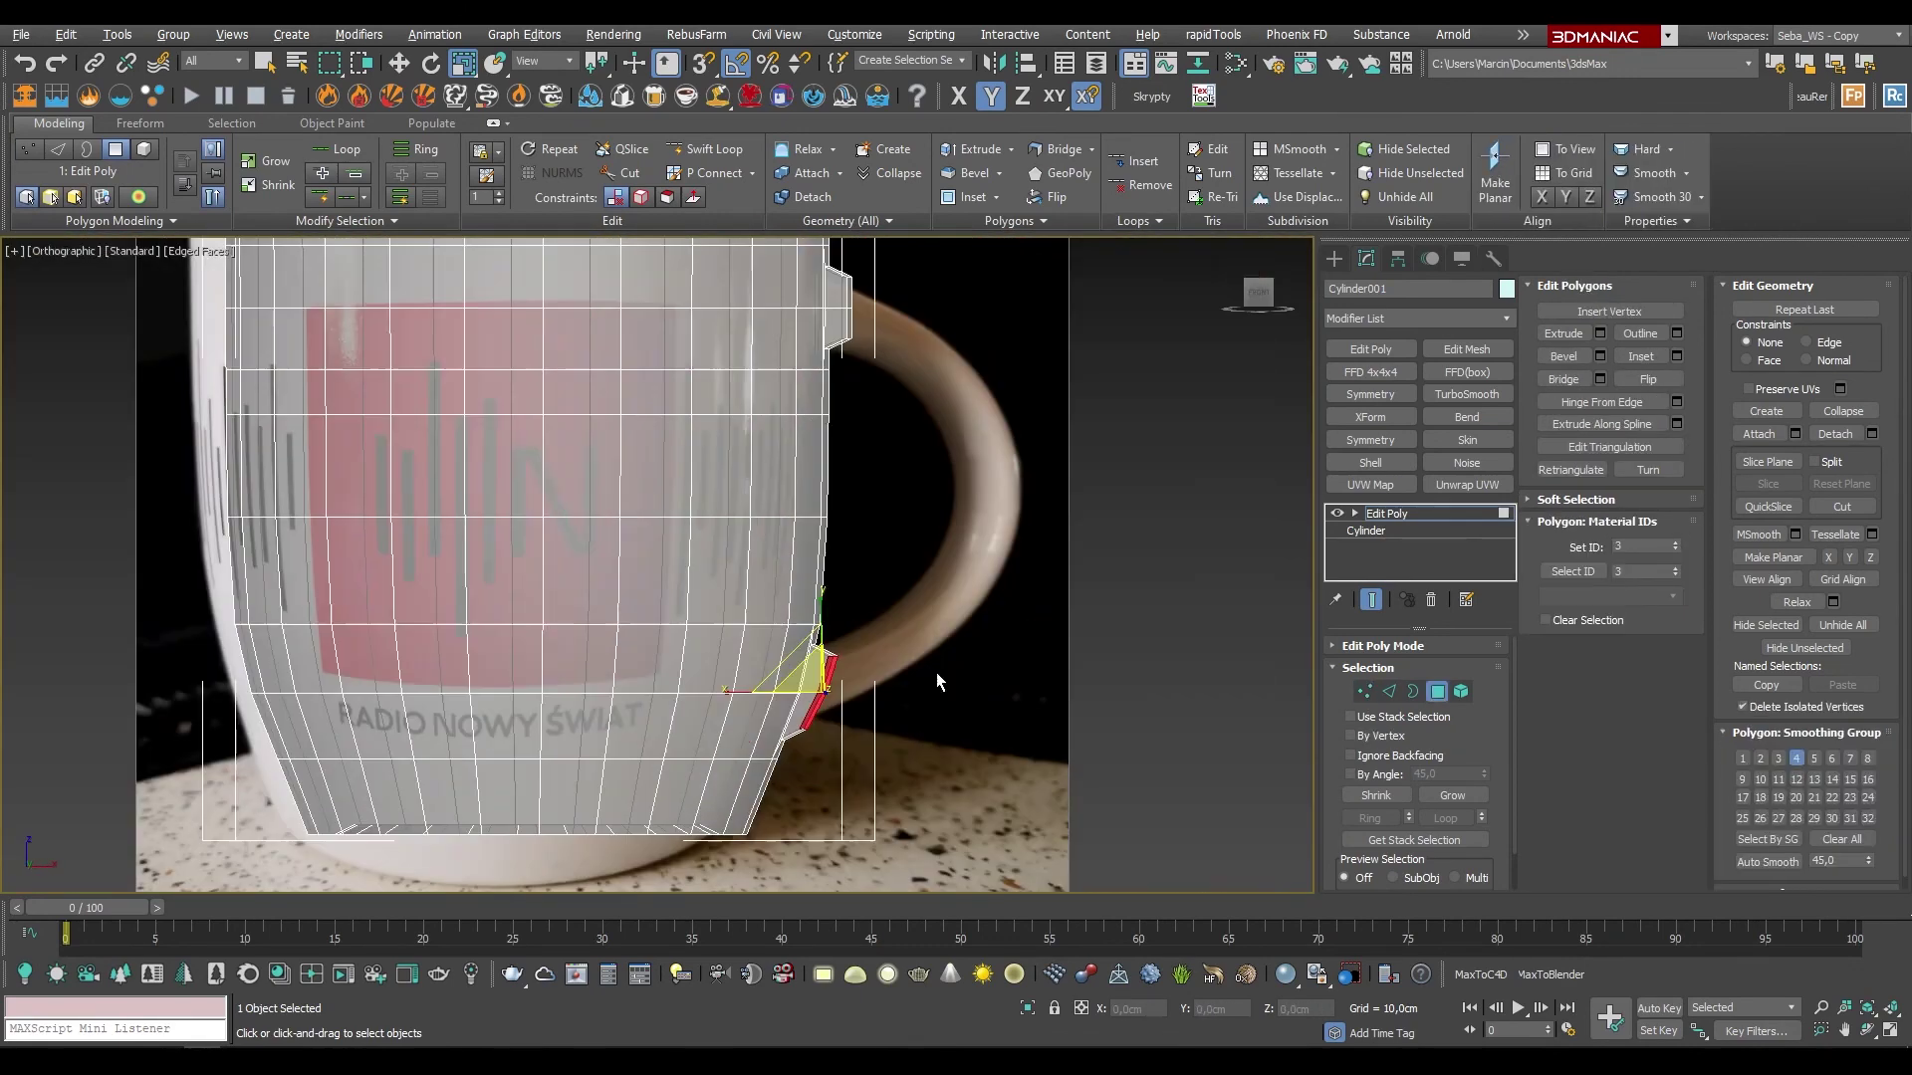
{"action": "scroll", "coordinate": [873, 709], "scroll_direction": "up", "scroll_amount": 3}
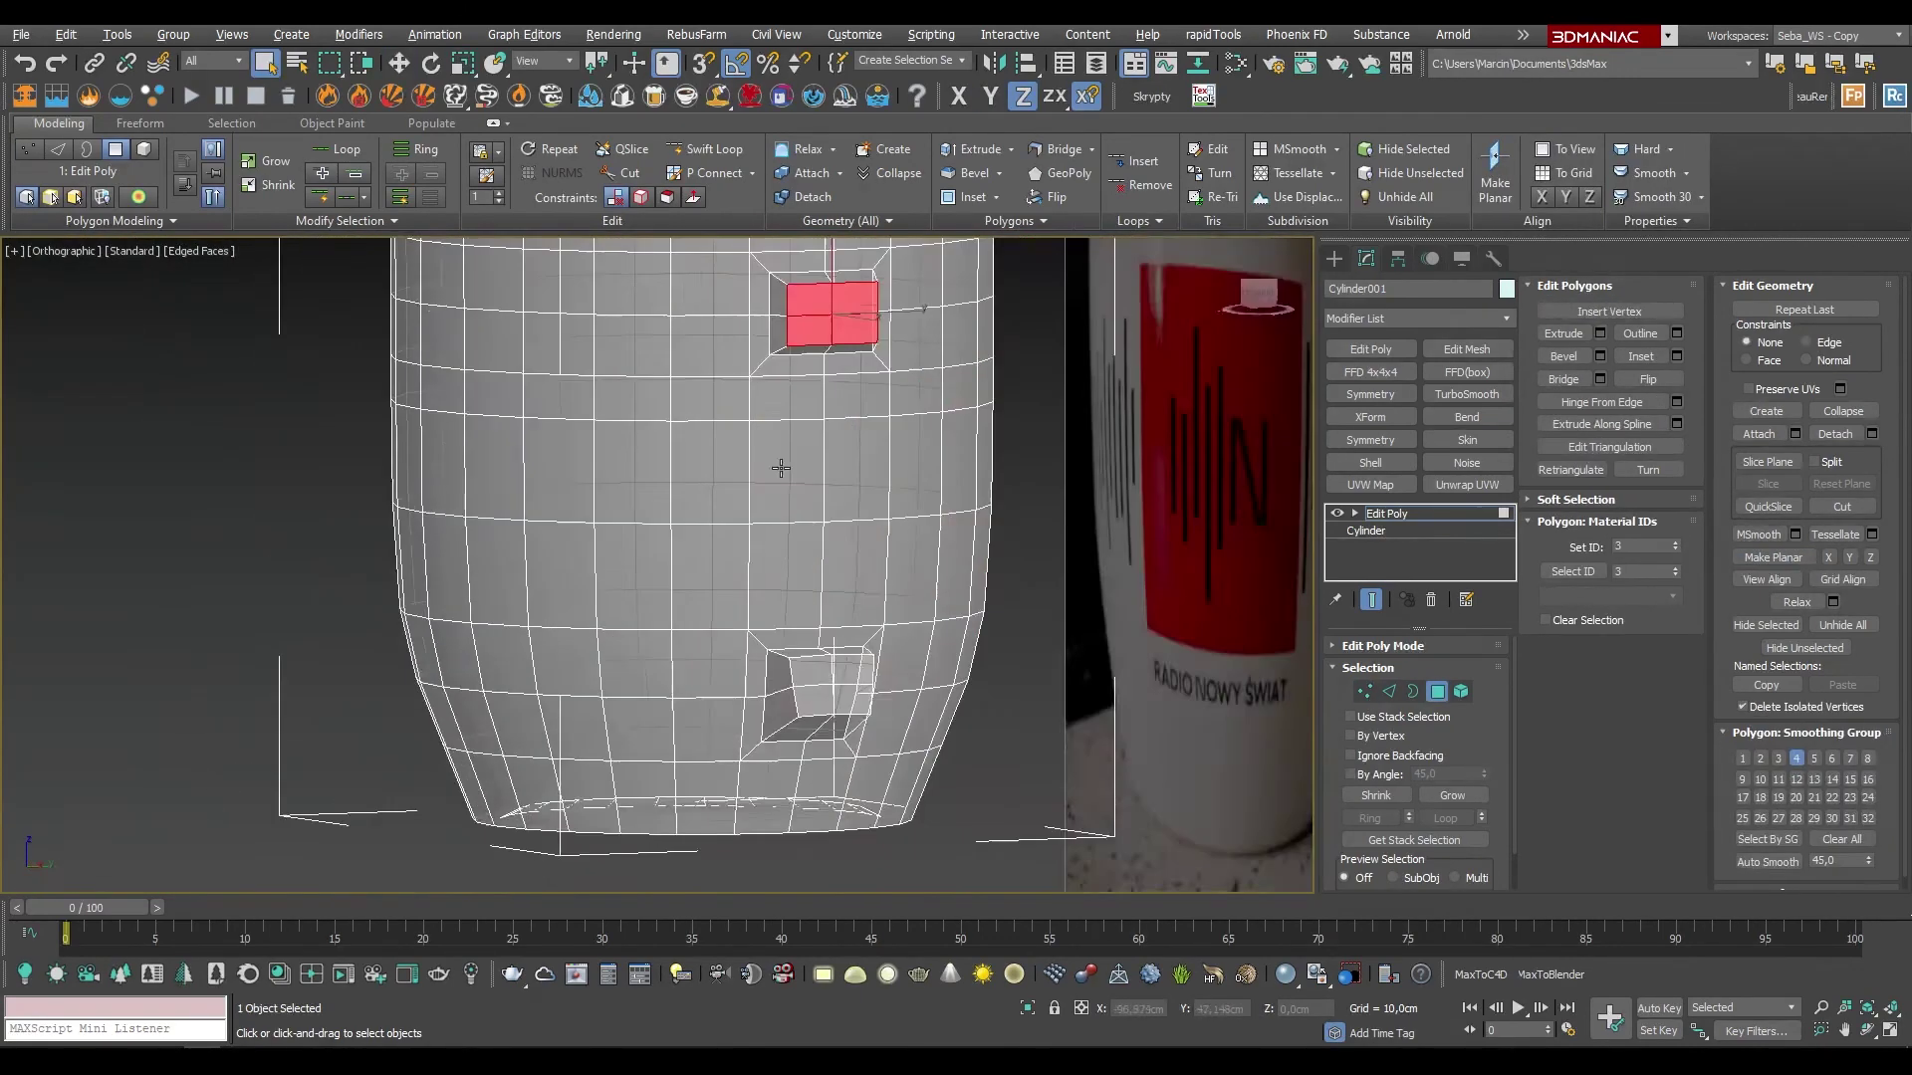
{"action": "key", "text": "1"}
{"action": "scroll", "coordinate": [948, 494], "scroll_direction": "up", "scroll_amount": 4}
{"action": "key", "text": "4"}
{"action": "scroll", "coordinate": [948, 494], "scroll_direction": "down", "scroll_amount": 4}
{"action": "middle_click_drag", "start_coordinate": [887, 426], "coordinate": [986, 482], "text": "alt"}
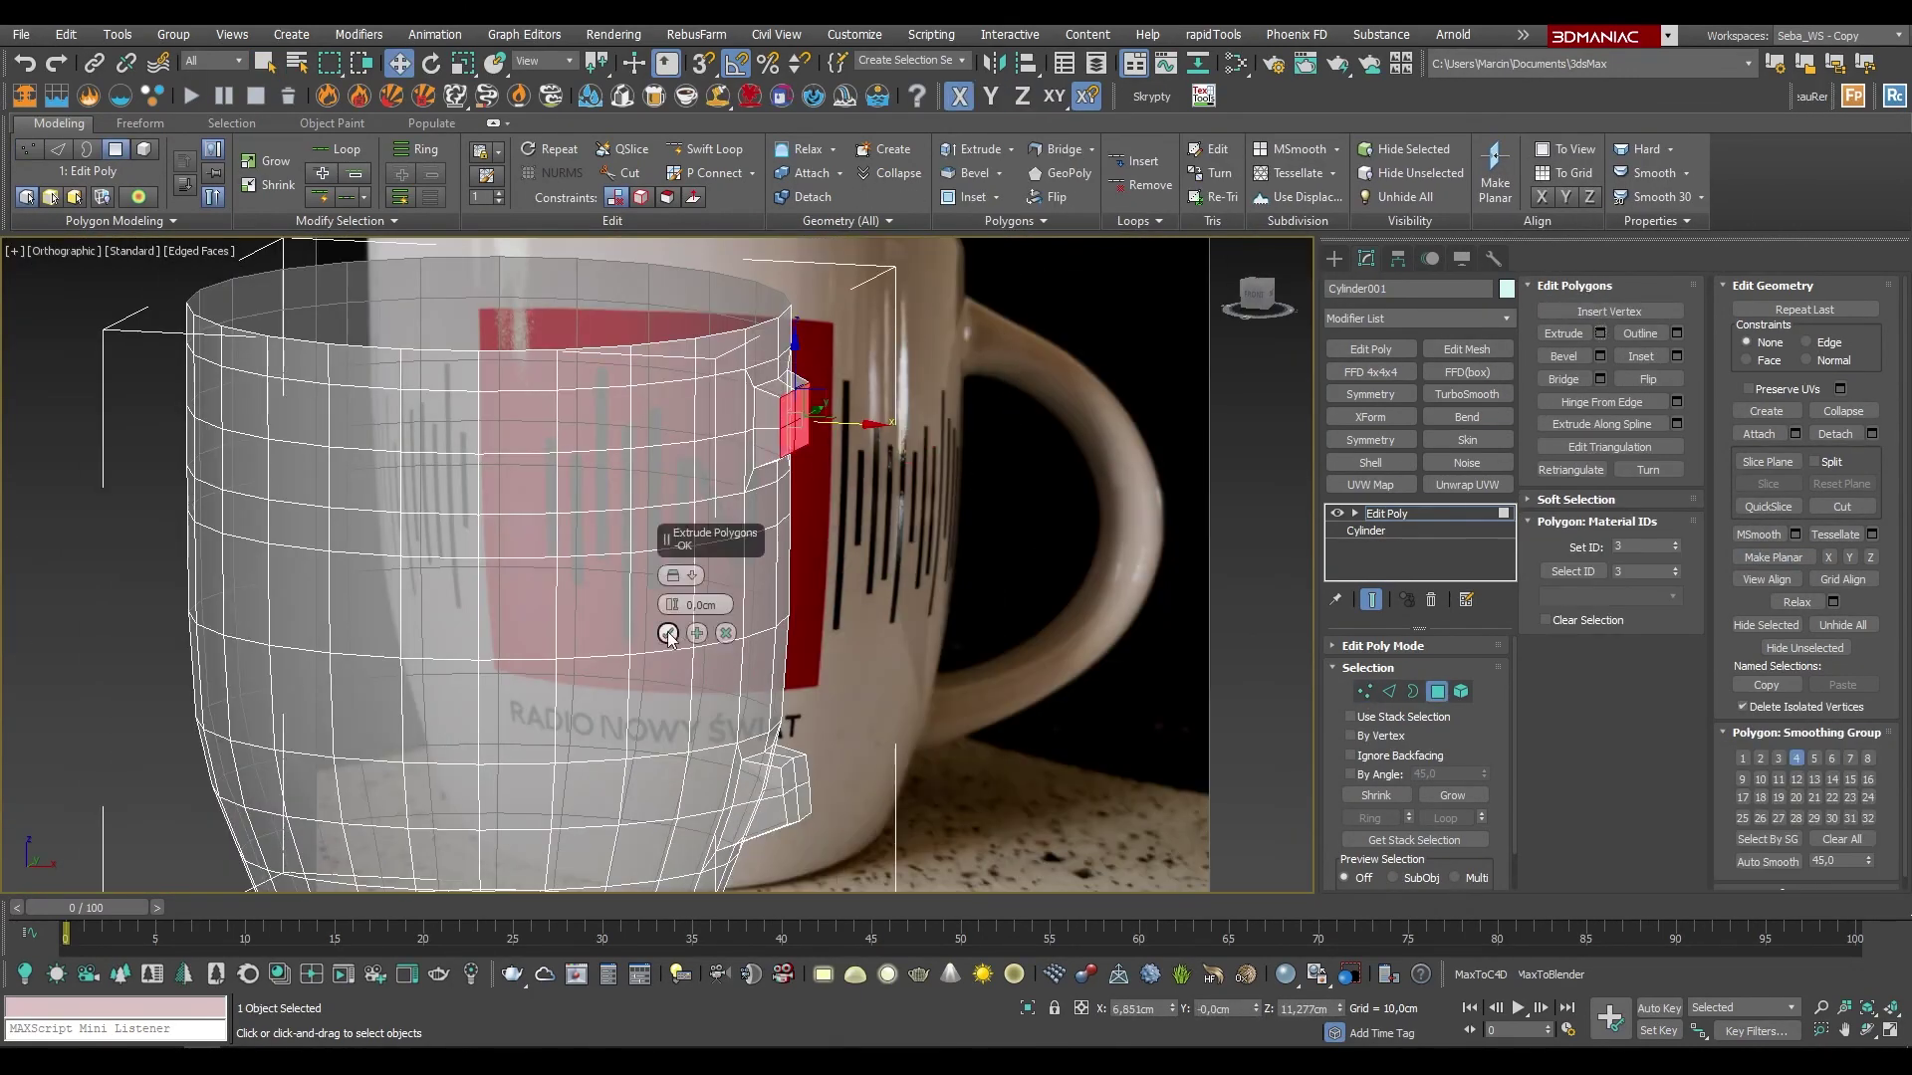
Step: Shift-rotate the handle faces to extrude new segments around the handle curve
{"action": "key", "text": "f"}
{"action": "key", "text": "e"}
{"action": "scroll", "coordinate": [1088, 376], "scroll_direction": "up", "scroll_amount": 3}
{"action": "key", "text": "shift+e"}
{"action": "left_click_drag", "start_coordinate": [1070, 398], "coordinate": [1183, 576]}
{"action": "key", "text": "shift+e"}
{"action": "scroll", "coordinate": [1183, 575], "scroll_direction": "down", "scroll_amount": 3}
Step: Orbit to see both handle ends and select the two facing end faces
{"action": "key", "text": "p"}
{"action": "key", "text": "w"}
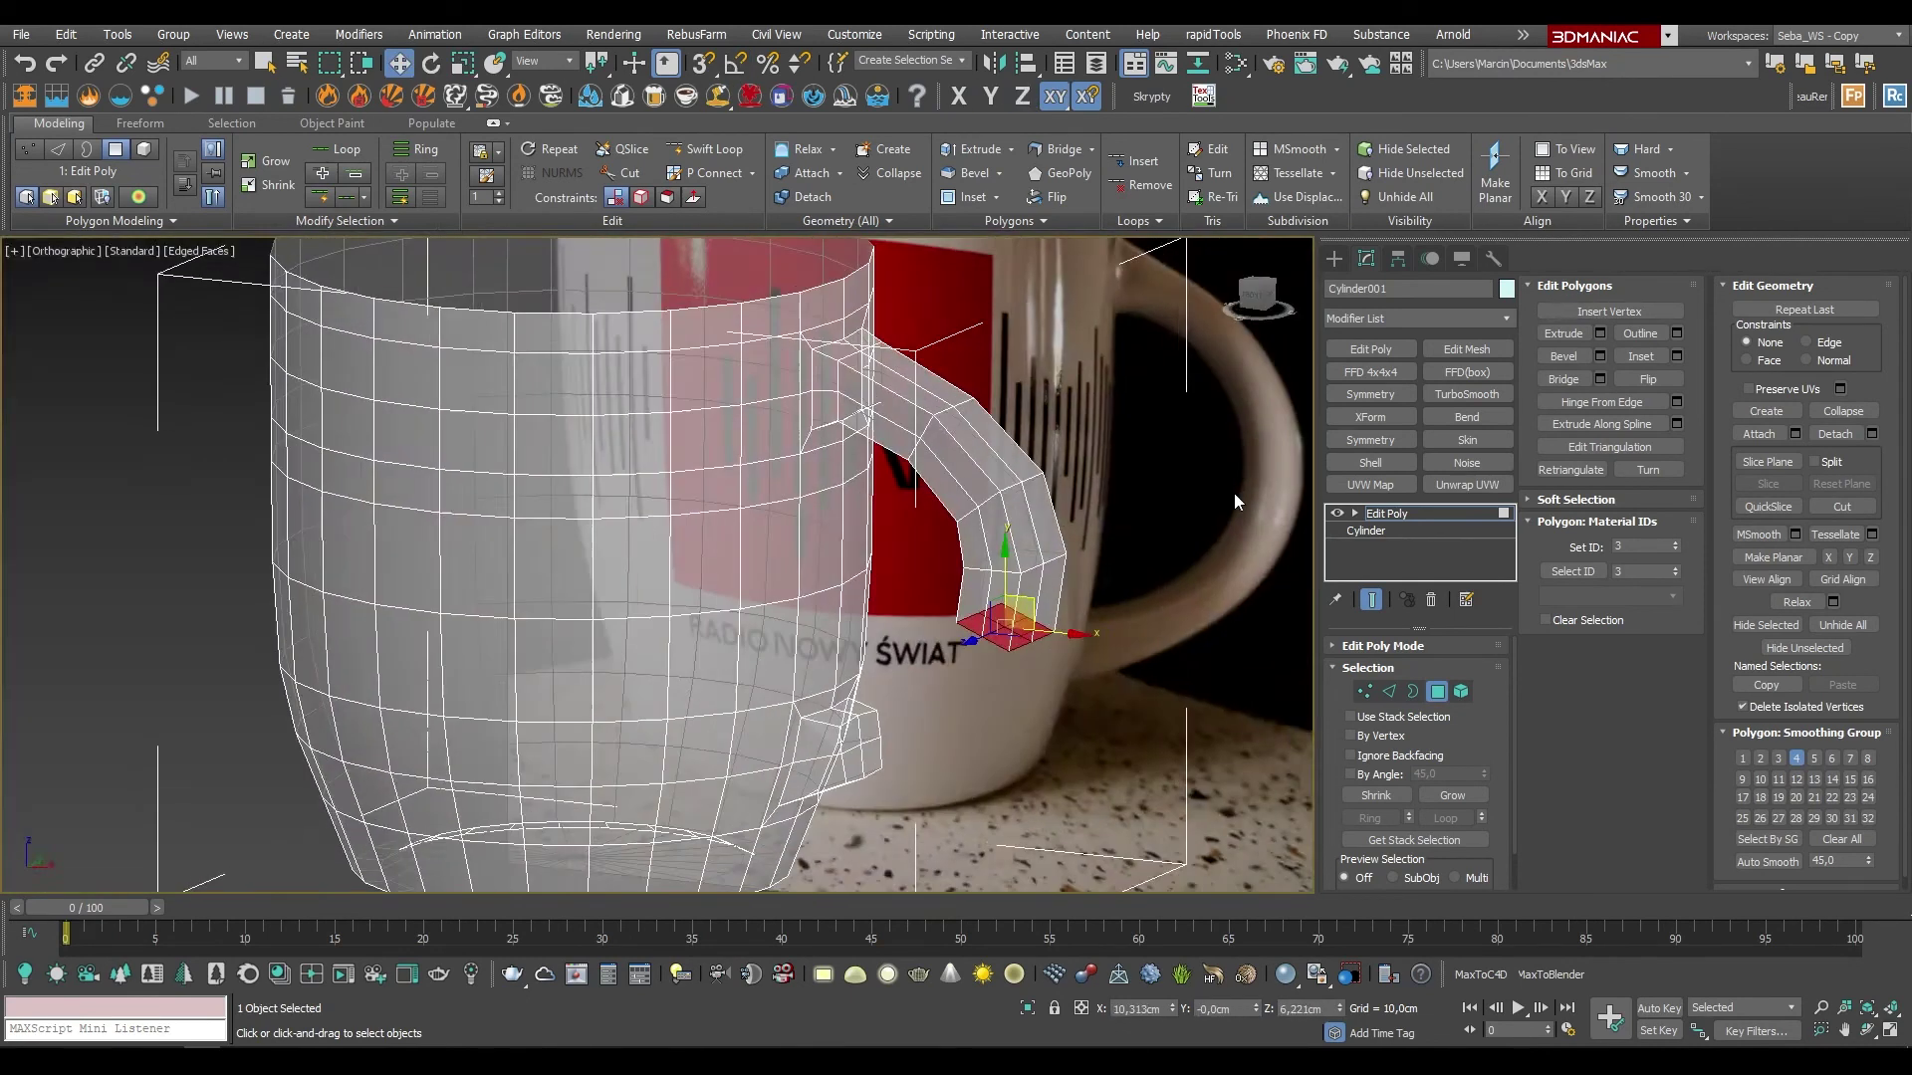
{"action": "scroll", "coordinate": [1031, 562], "scroll_direction": "up", "scroll_amount": 4}
{"action": "key", "text": "e"}
{"action": "key", "text": "shift+e"}
{"action": "left_click_drag", "start_coordinate": [1031, 562], "coordinate": [1095, 508]}
{"action": "middle_click_drag", "start_coordinate": [1095, 508], "coordinate": [904, 590], "text": "alt"}
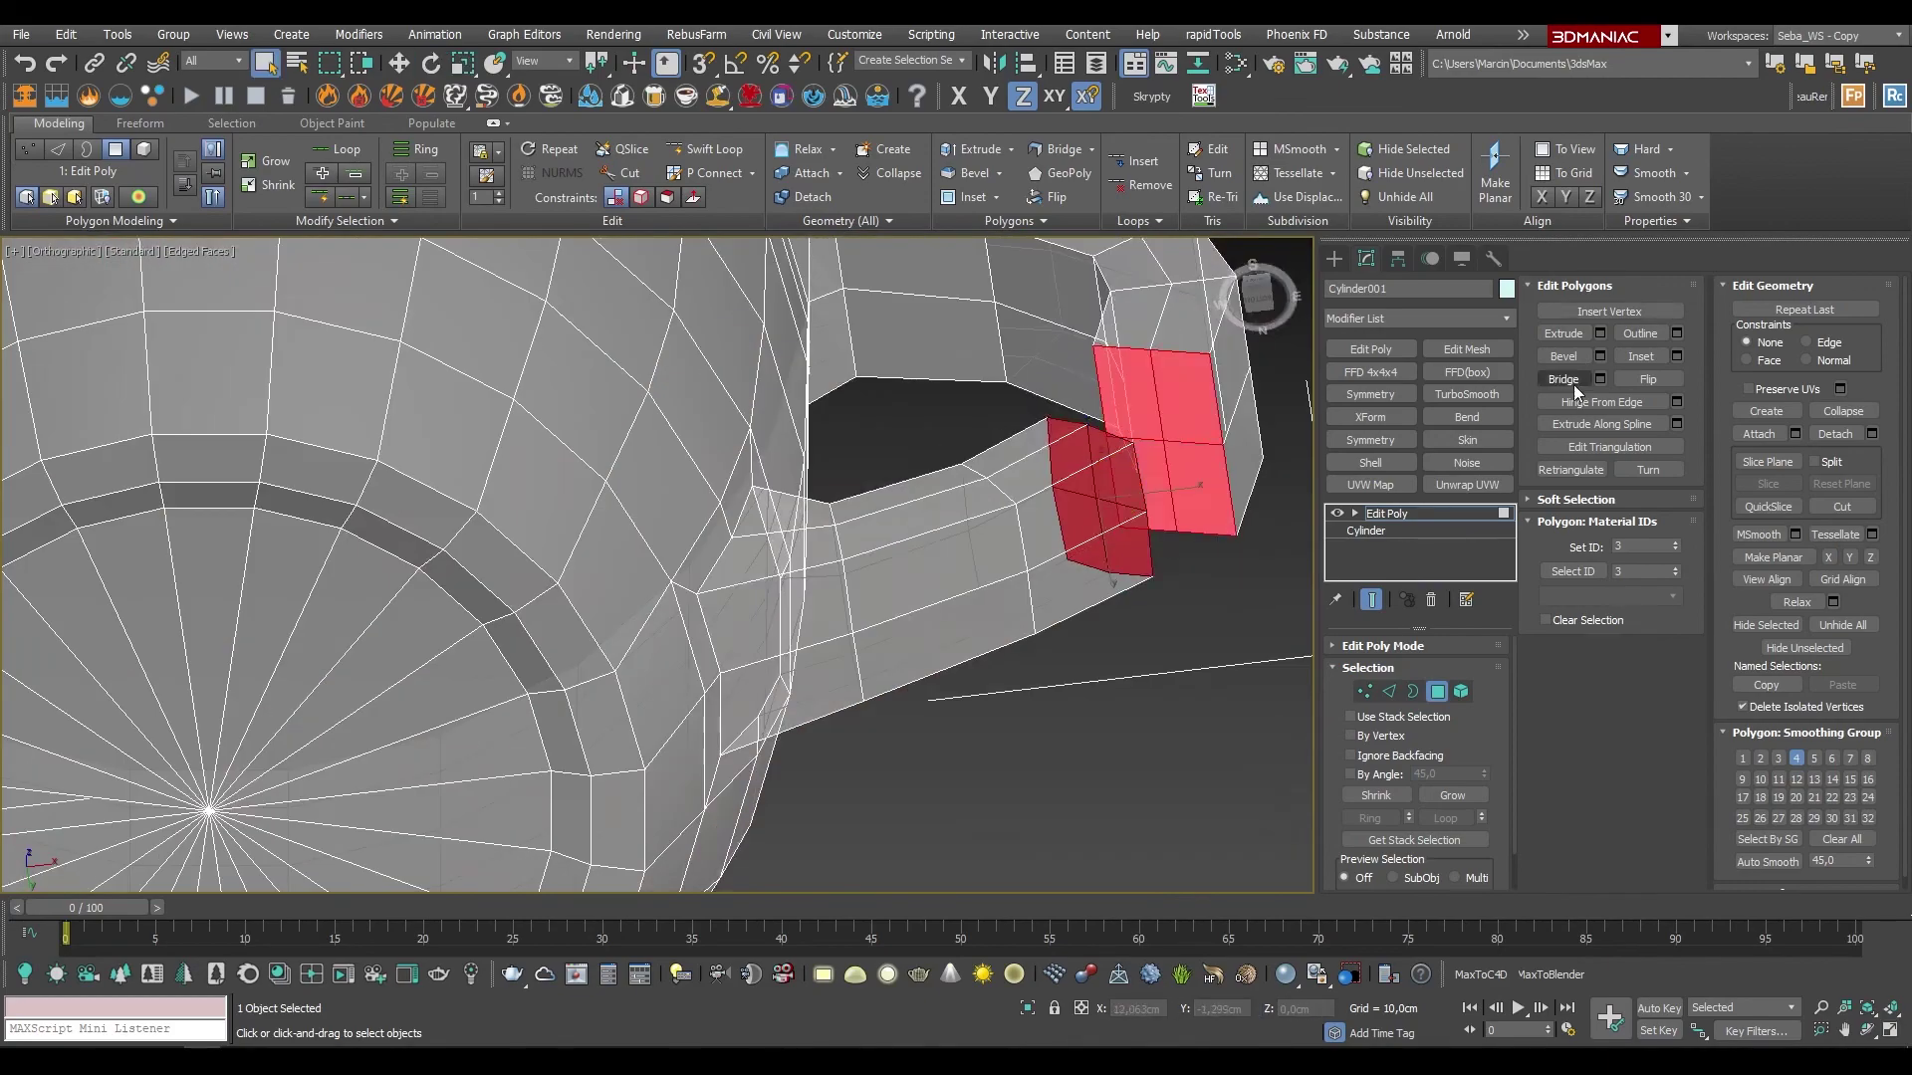
{"action": "key", "text": "q"}
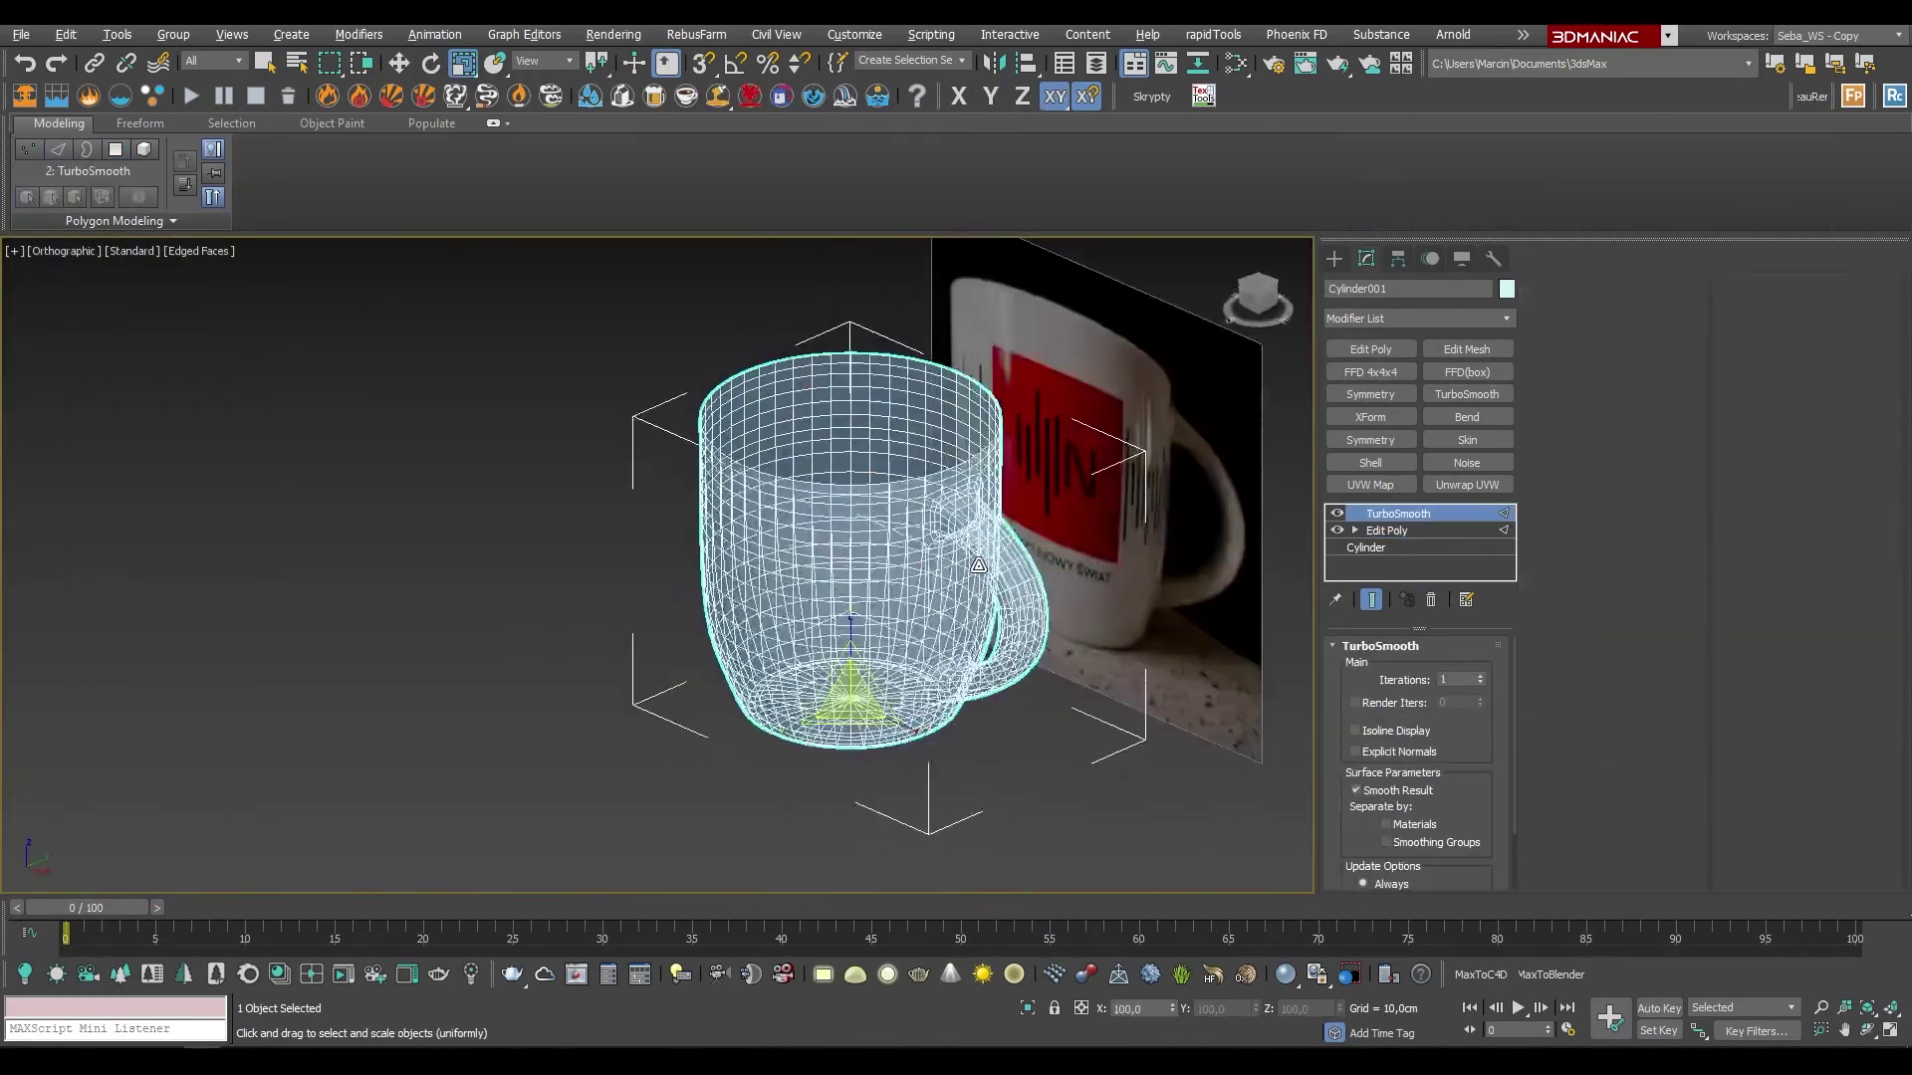